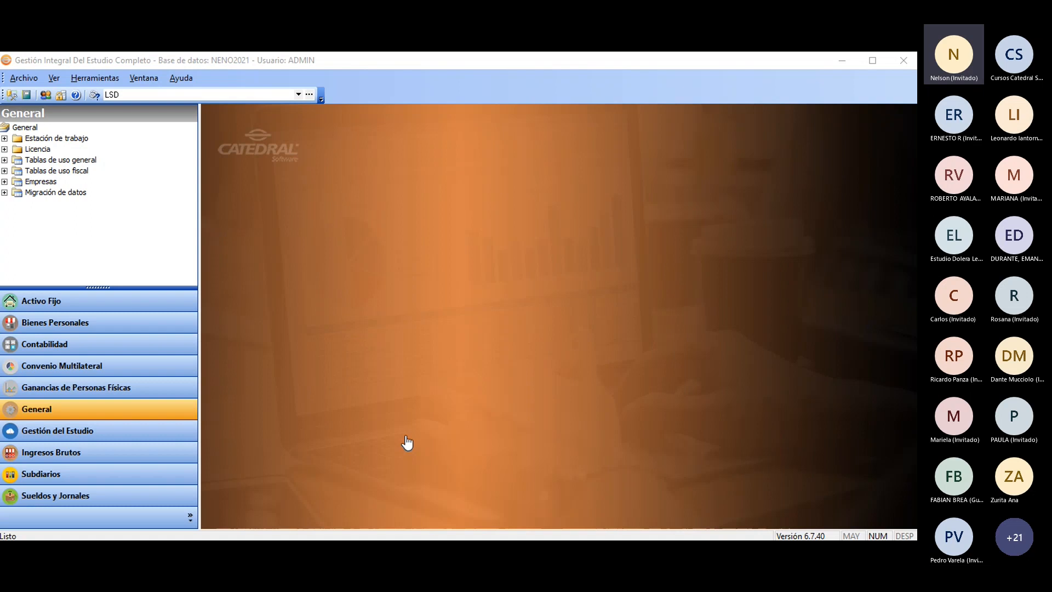
Open the Topes de Bases Imponibles table from the general tables of the Sueldos y Jornales module.
key(alt+Tab)
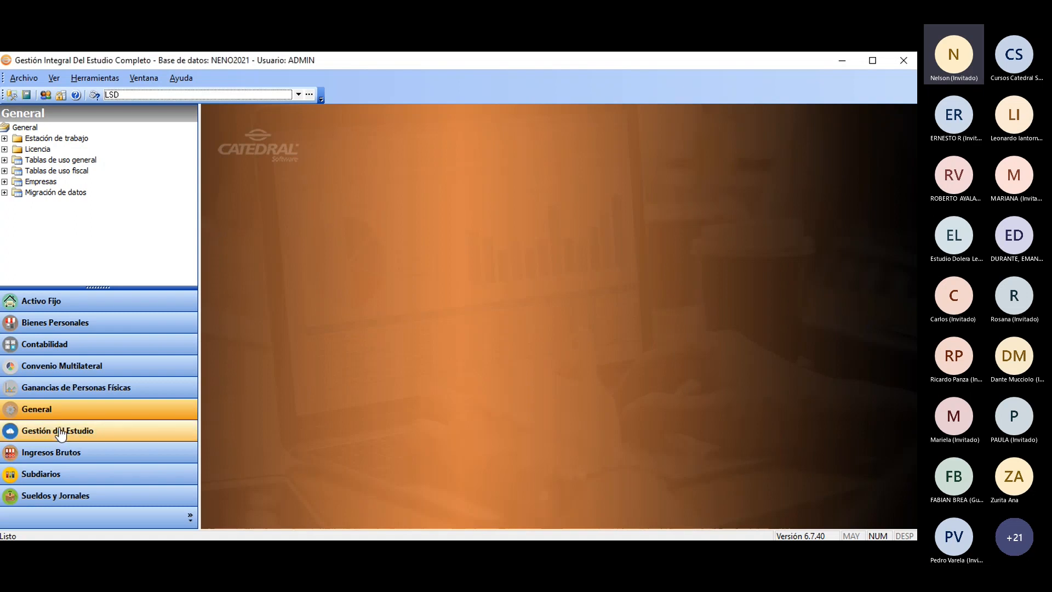
click(62, 501)
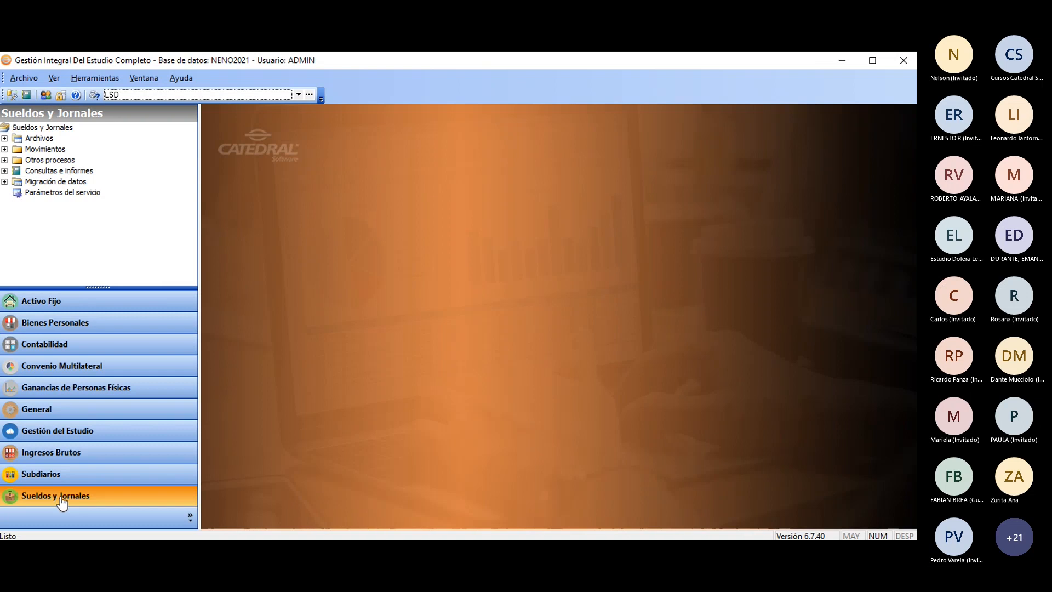
click(5, 139)
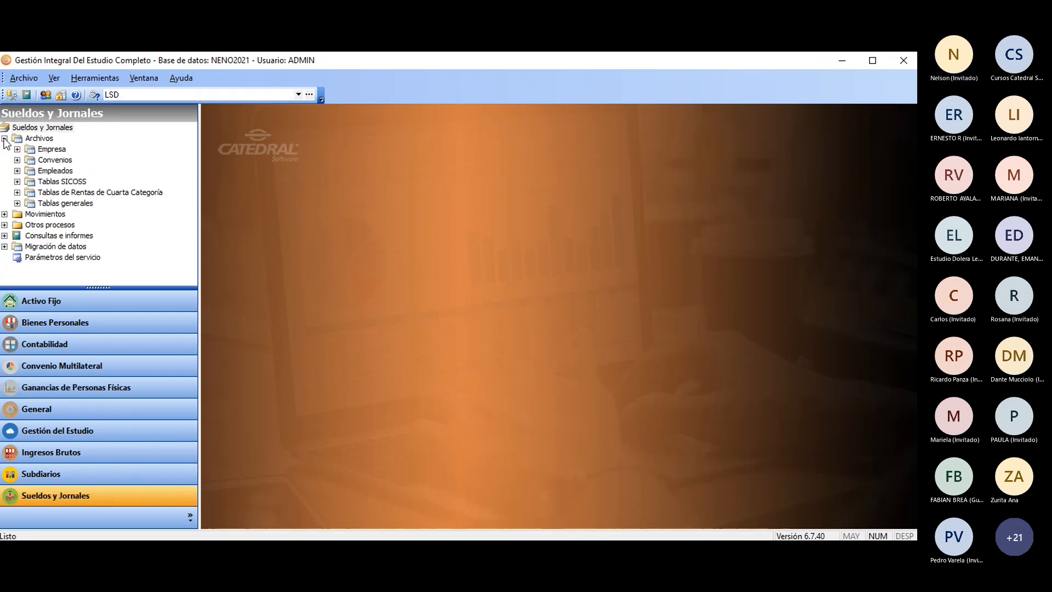
click(17, 203)
scroll(117, 219, down, 2)
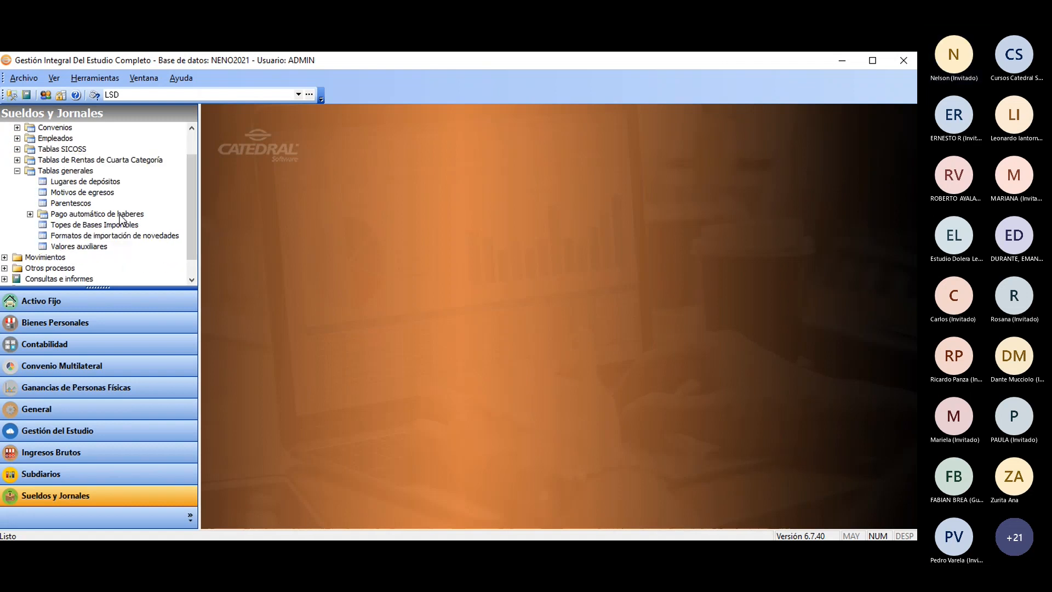
click(68, 203)
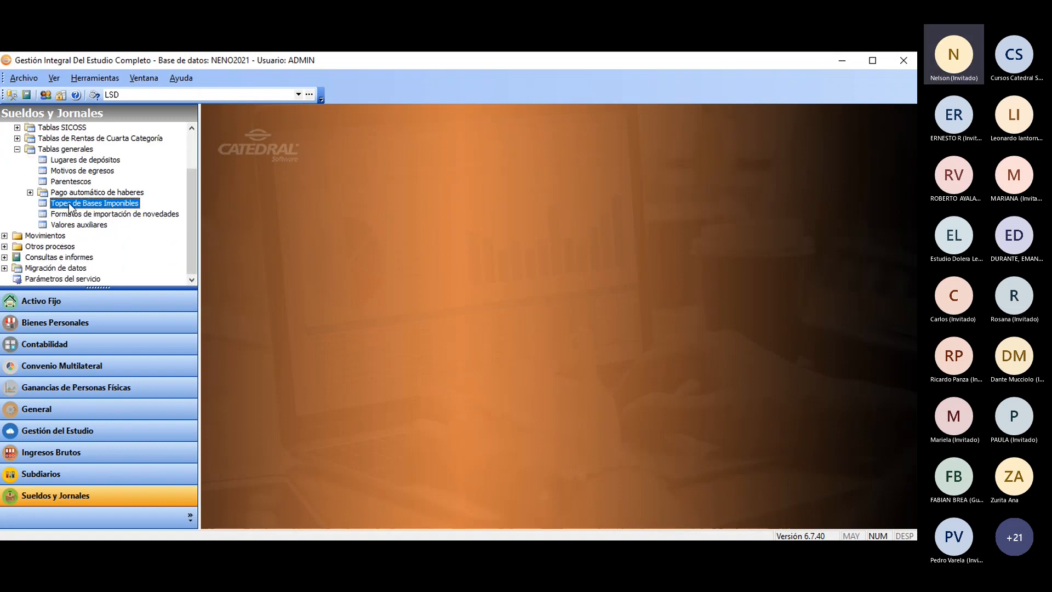
double_click(109, 204)
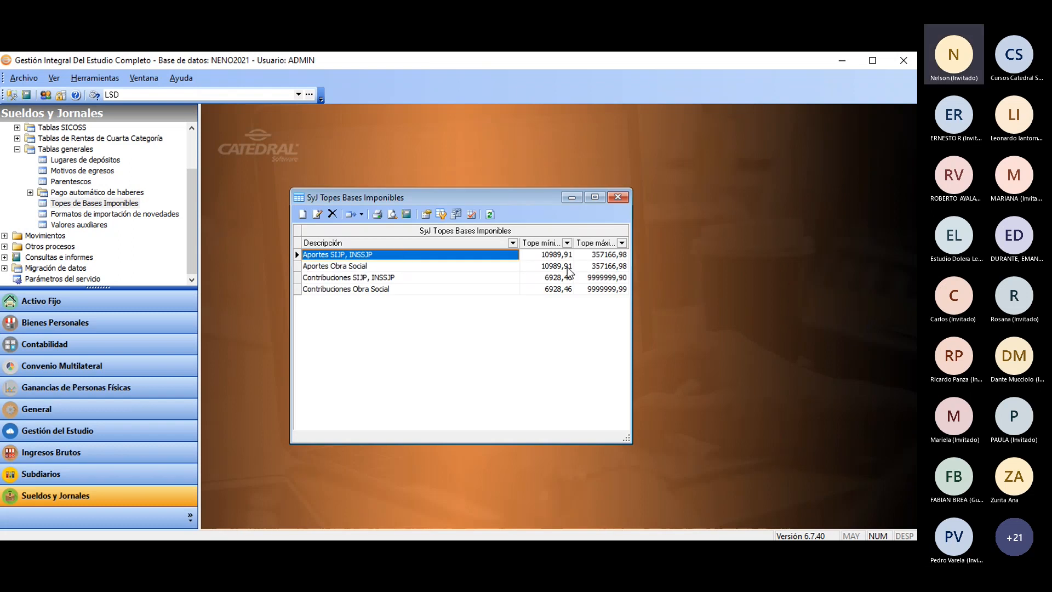
Open the Aportes SIJP, INSSJP record for editing and set its Tope mínimo to 12638.40.
click(372, 267)
double_click(448, 255)
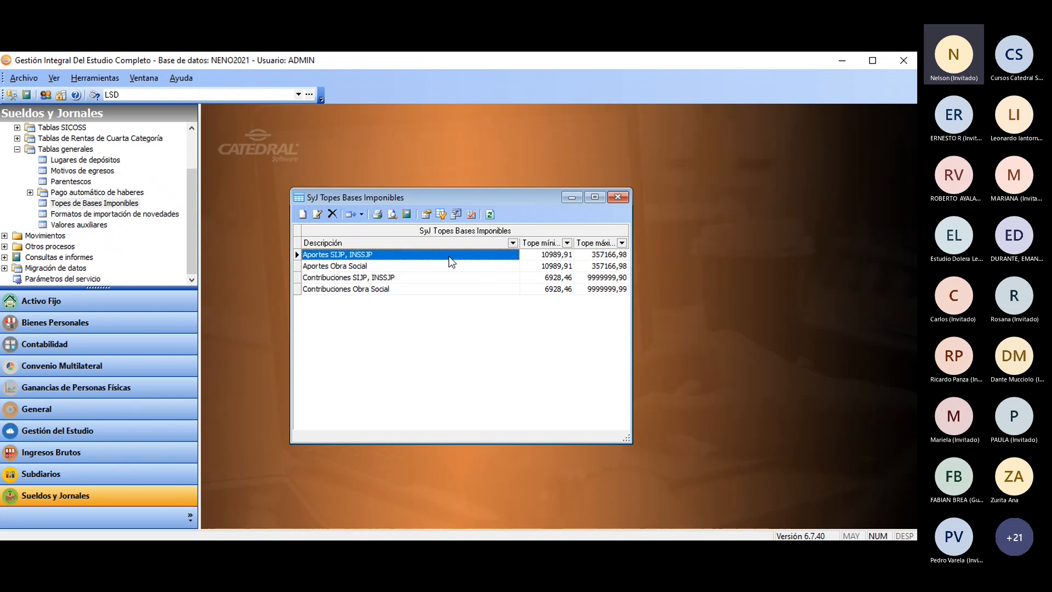
click(431, 307)
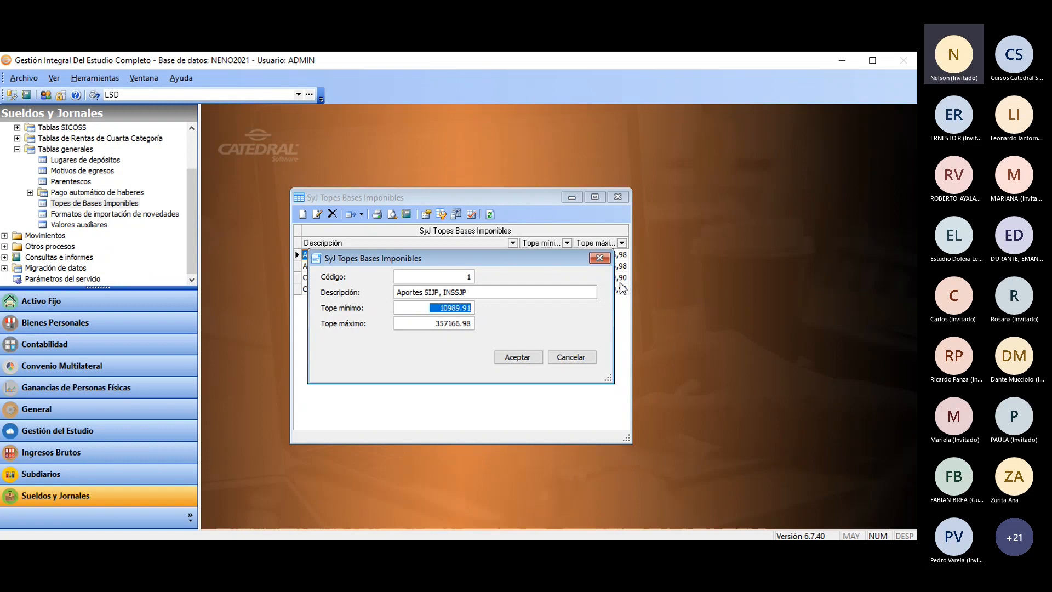
text(12)
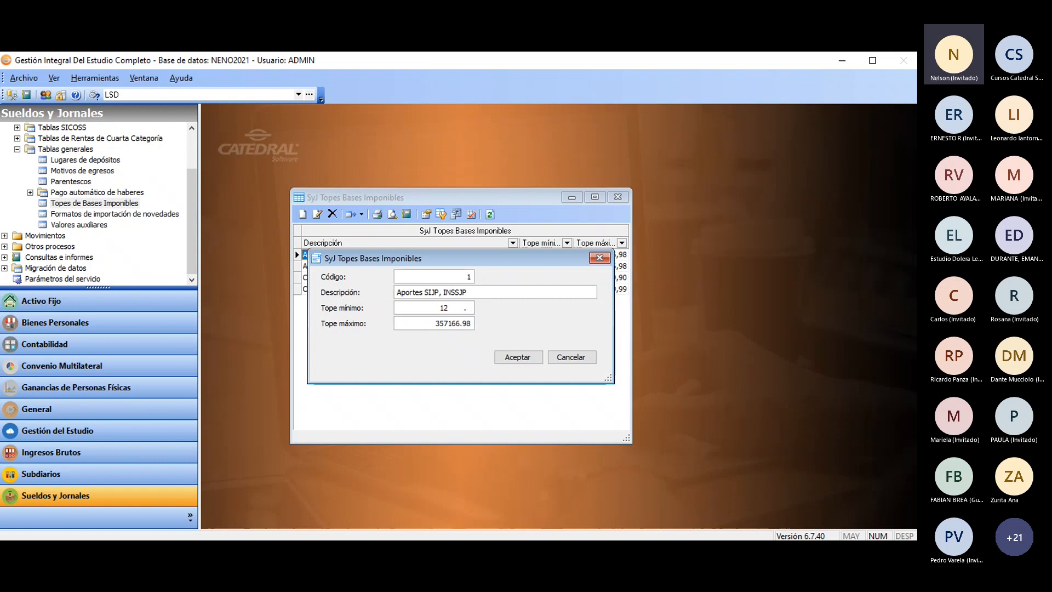
text(638)
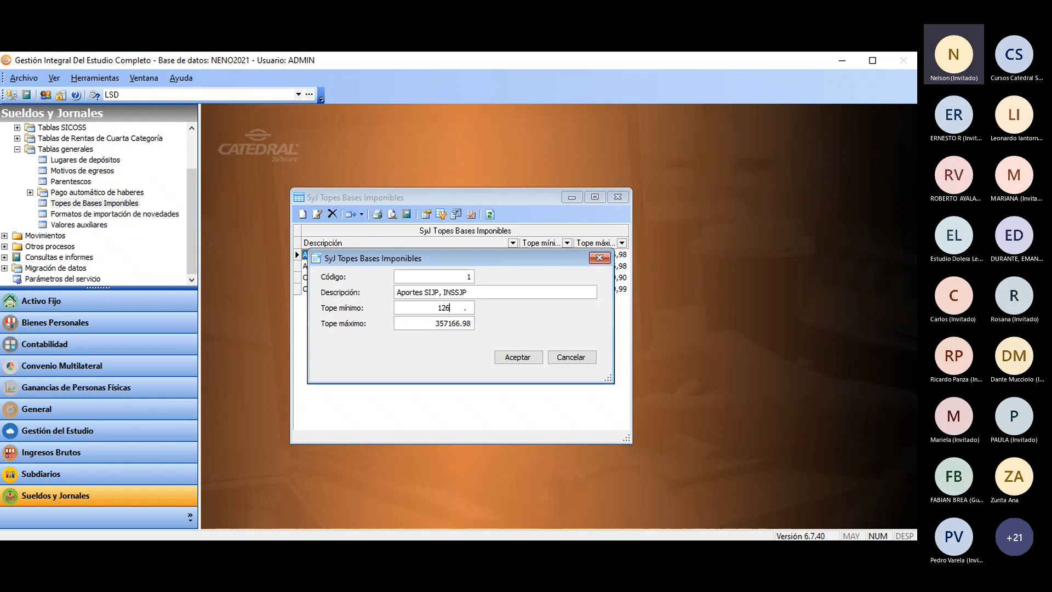
text(.40)
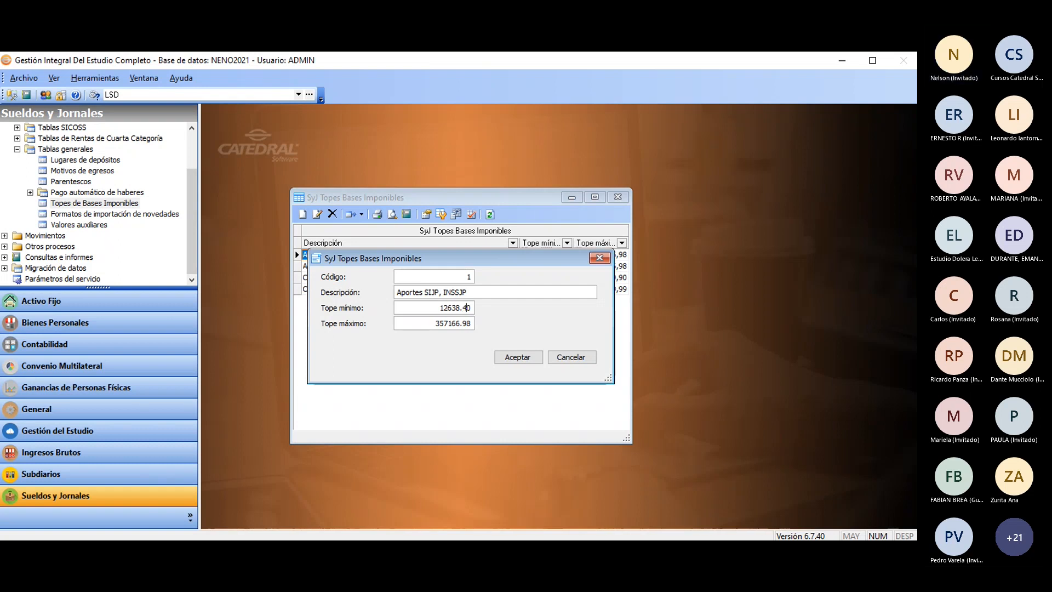
key(Tab)
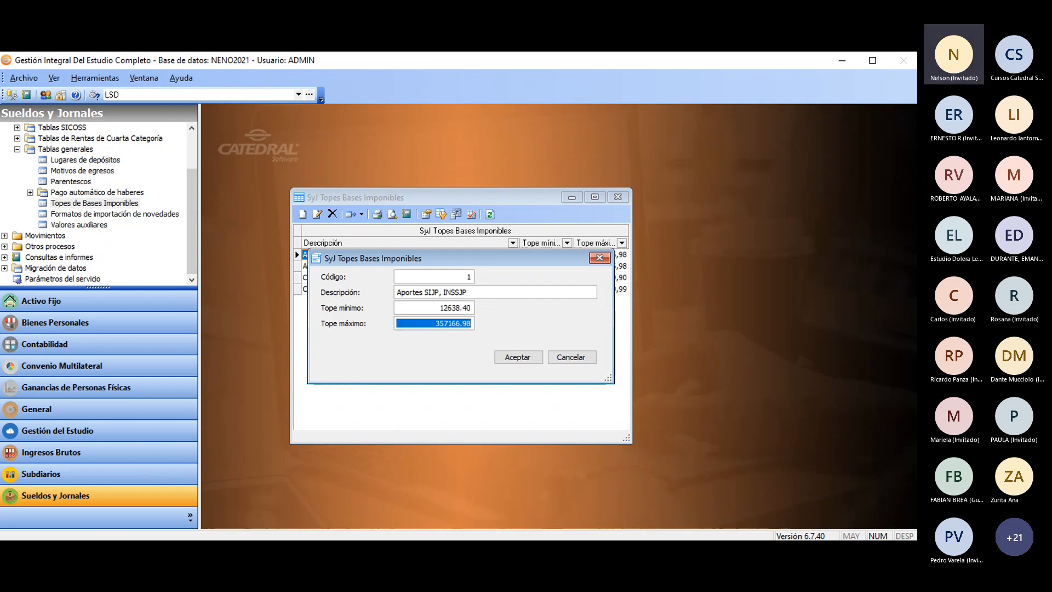
Set the Tope máximo of Aportes SIJP, INSSJP to 410742.03 and save the record.
text(410)
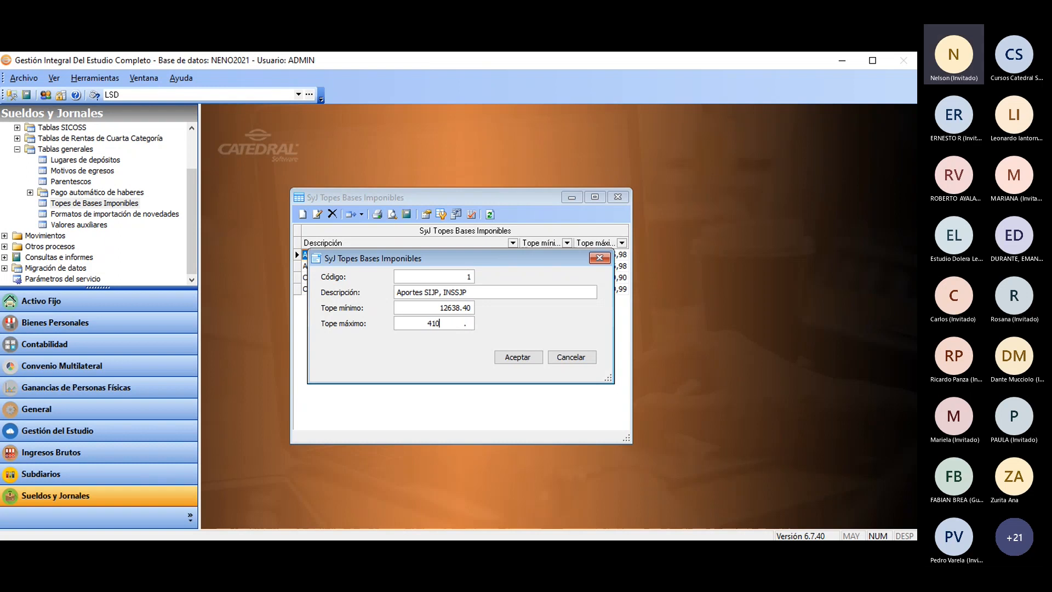
text(7420)
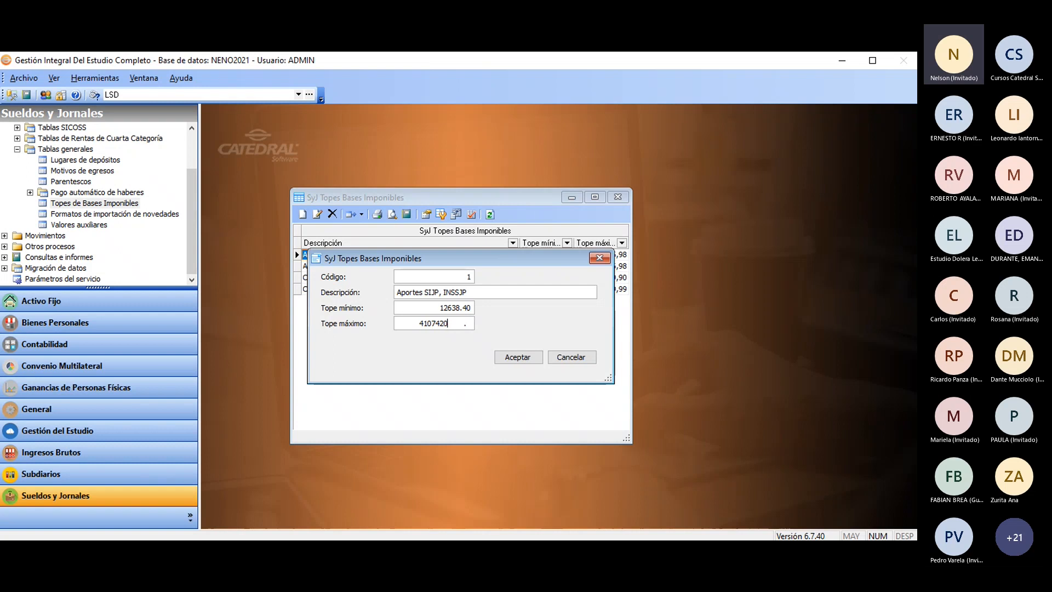
key(BackSpace)
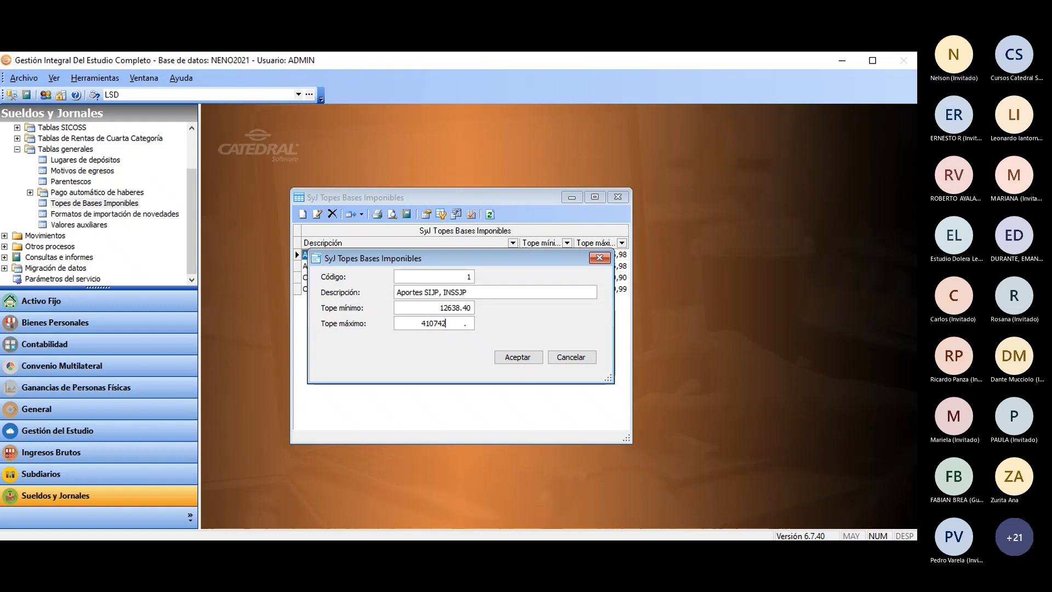
text(0)
key(BackSpace)
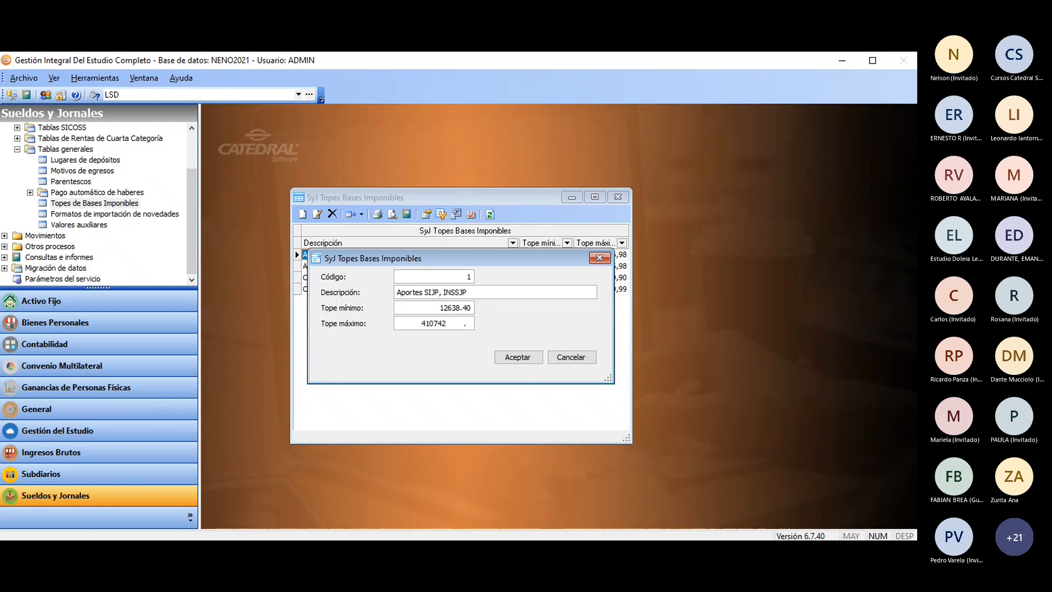
text(.03)
key(Tab)
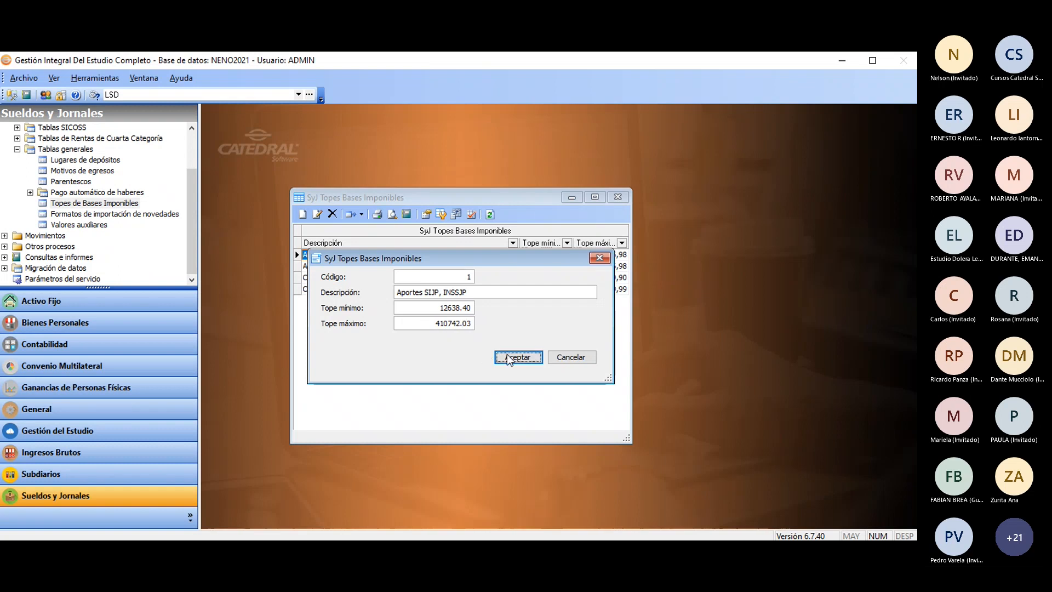
key(Return)
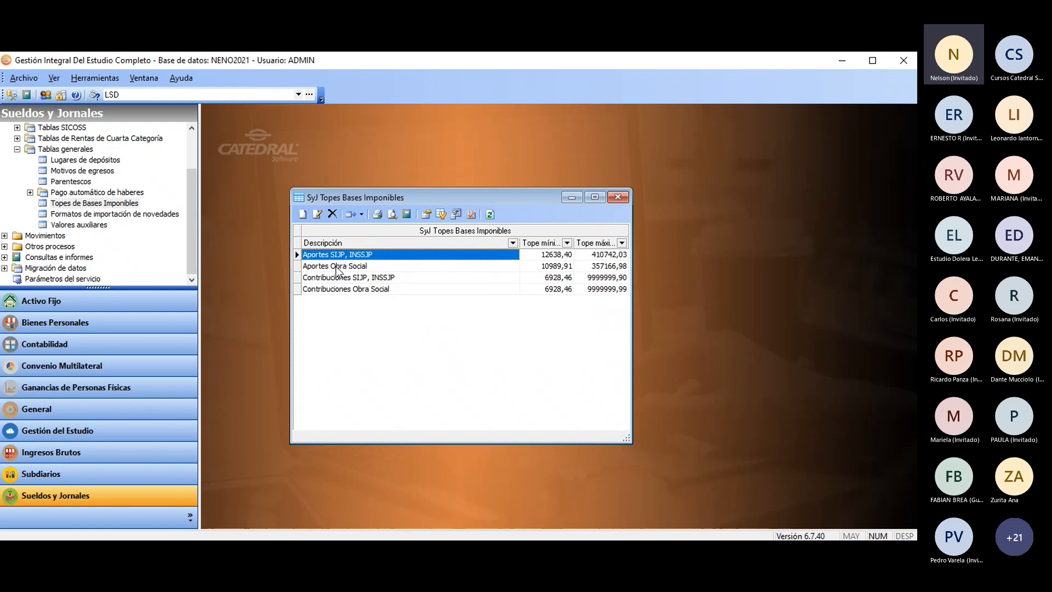
Set the Aportes Obra Social limits to Tope mínimo 12638.40 and Tope máximo 410742.03, save the record and close the table.
double_click(338, 270)
key(Tab)
key(Tab)
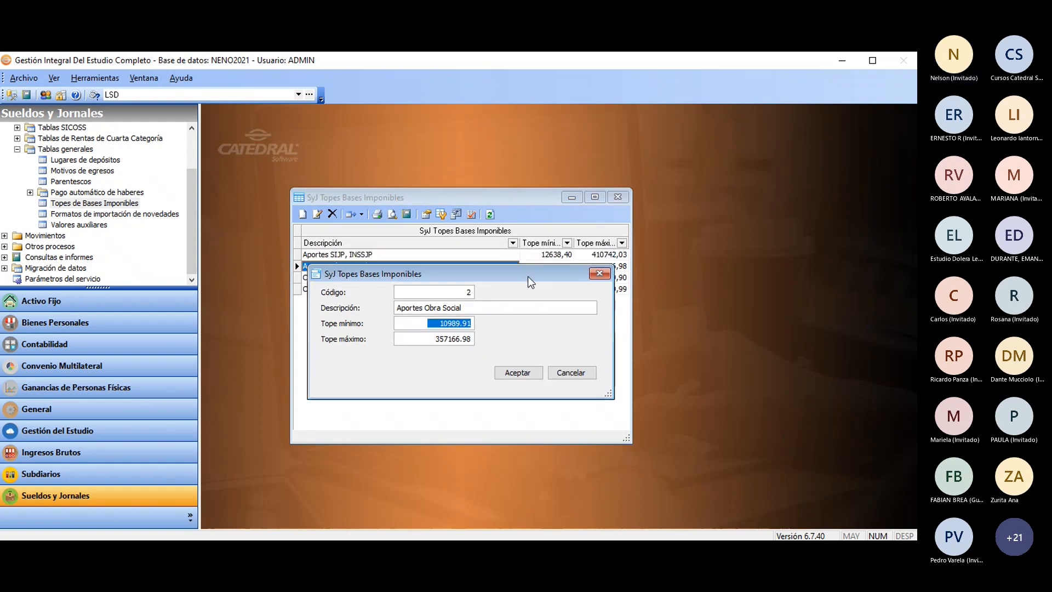
text(12638.40)
key(Tab)
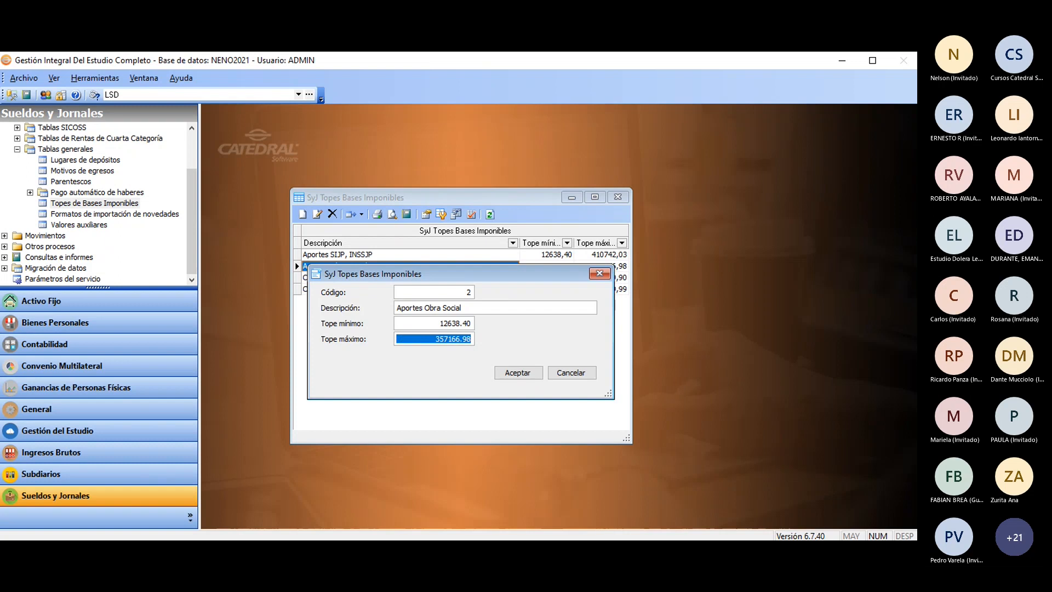
text(410742.03)
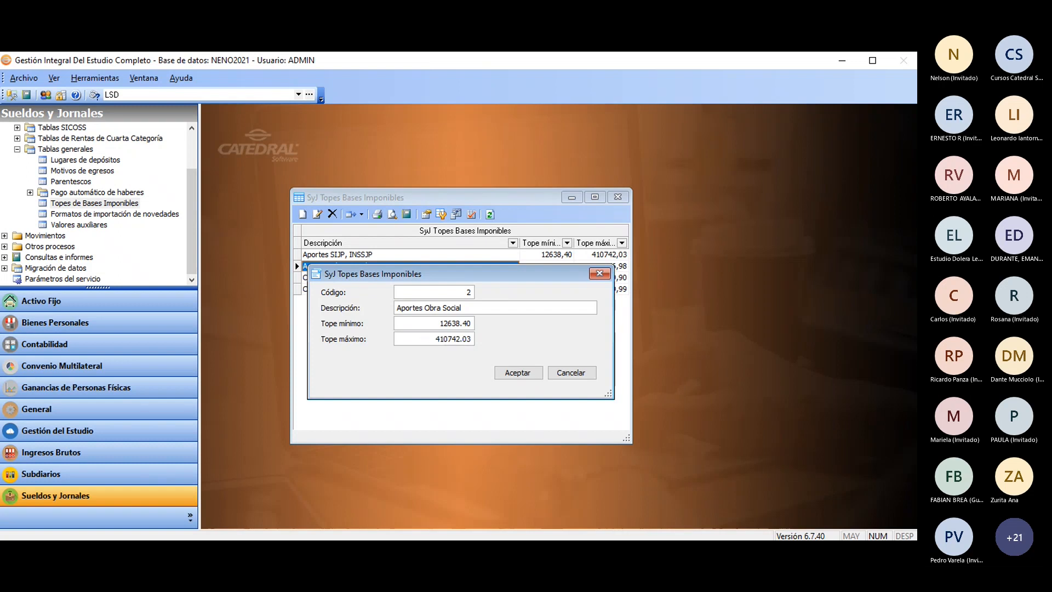
click(513, 372)
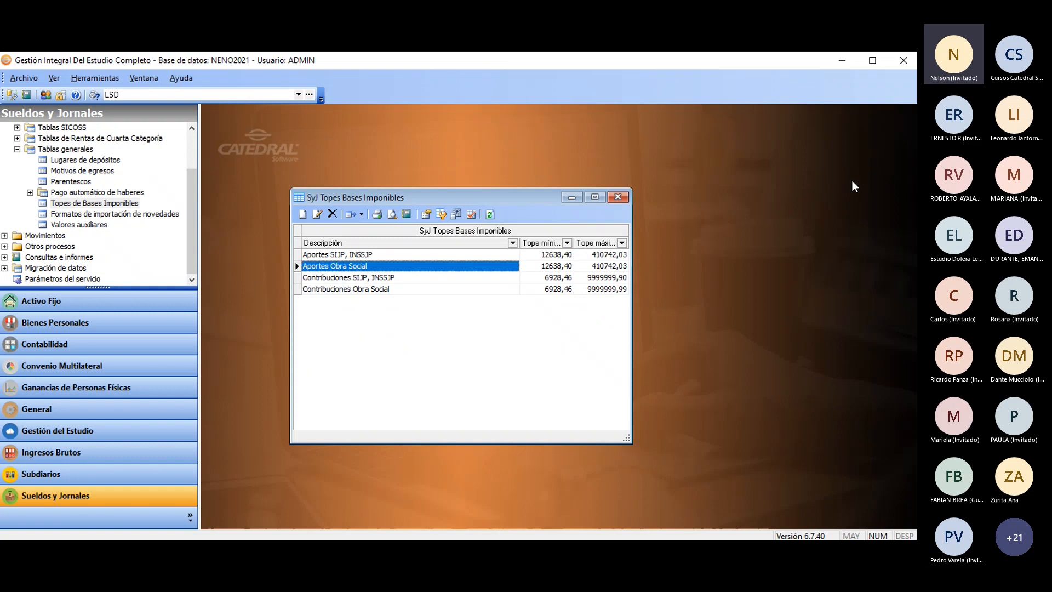
click(617, 197)
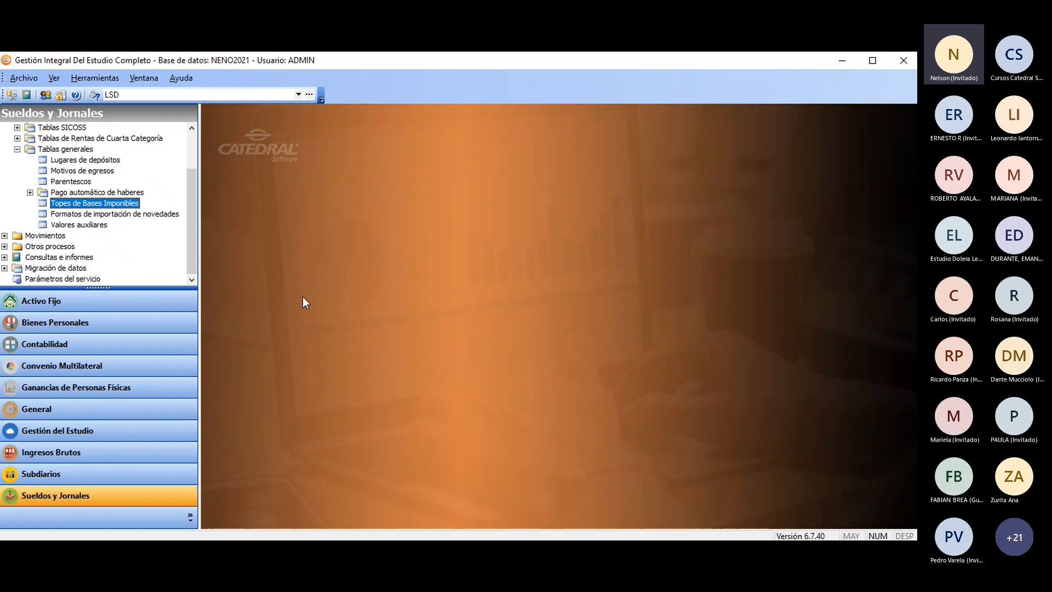
Open the Convenios list and display the concepts of the agreement Modelo Comercio desde Abril 2021 LSD 2022.
drag(193, 195, 193, 151)
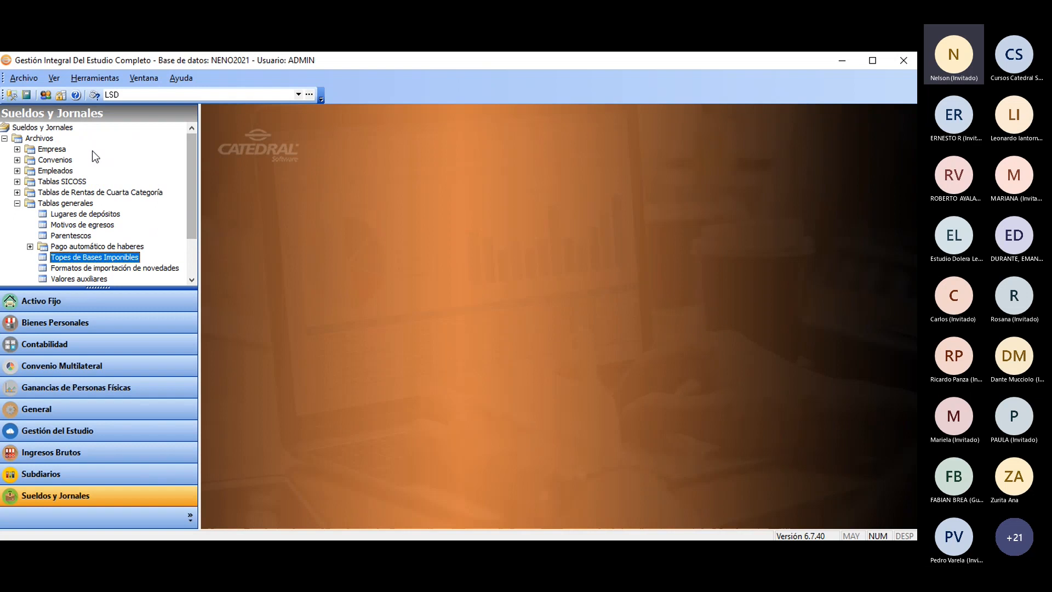
click(17, 160)
click(49, 182)
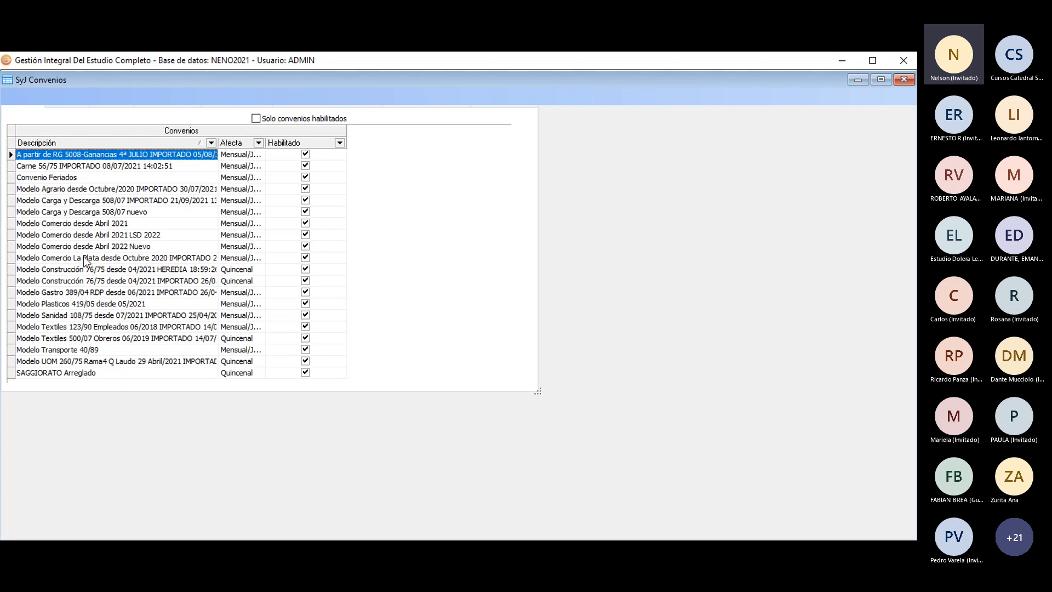
click(91, 240)
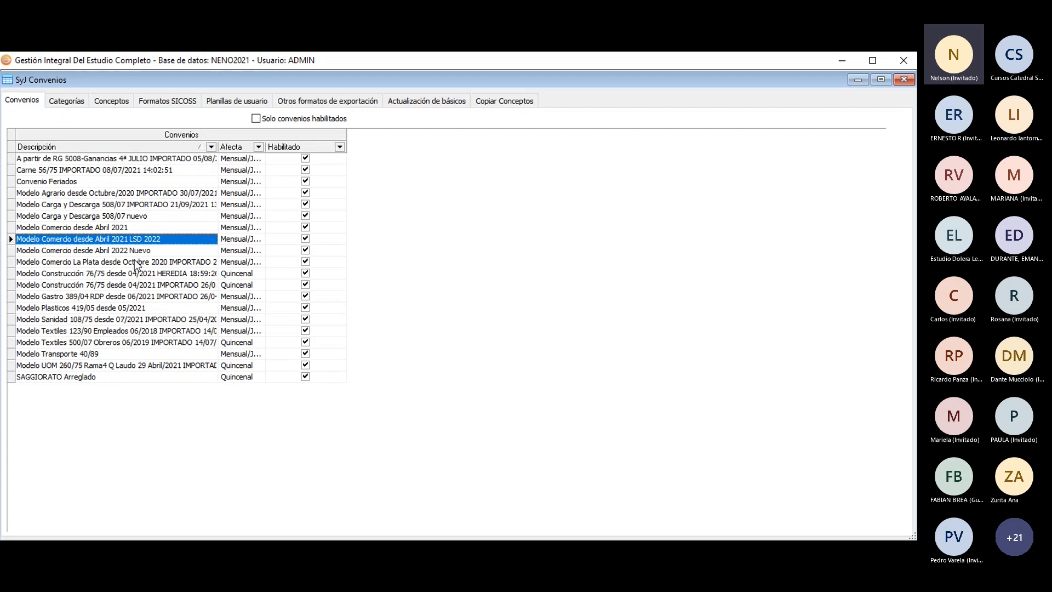
click(112, 101)
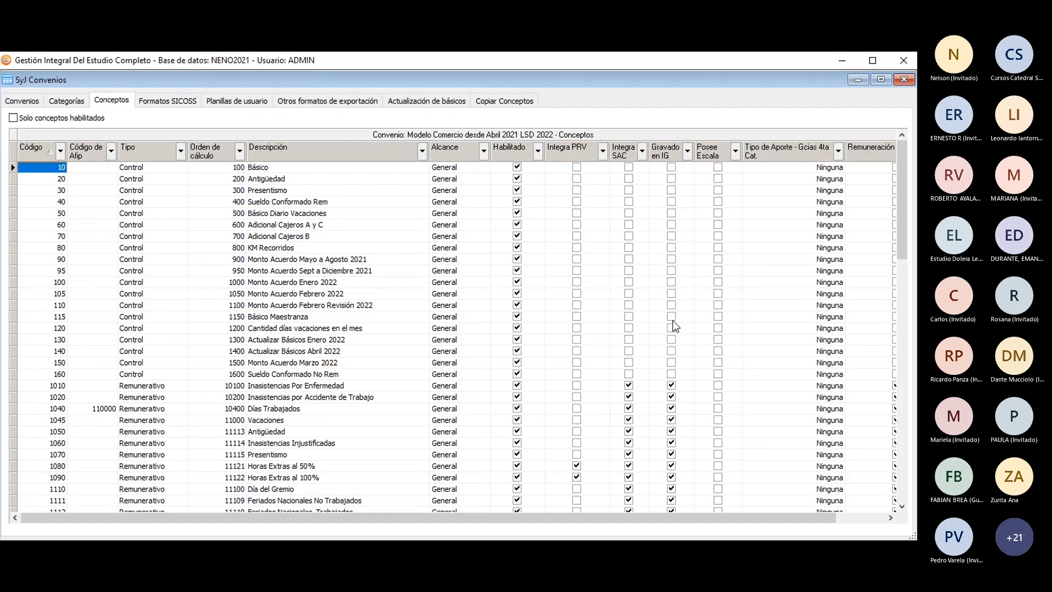
Open concept 4030 Obra Social, of type Aportes, for editing.
scroll(696, 327, down, 2)
scroll(706, 326, down, 3)
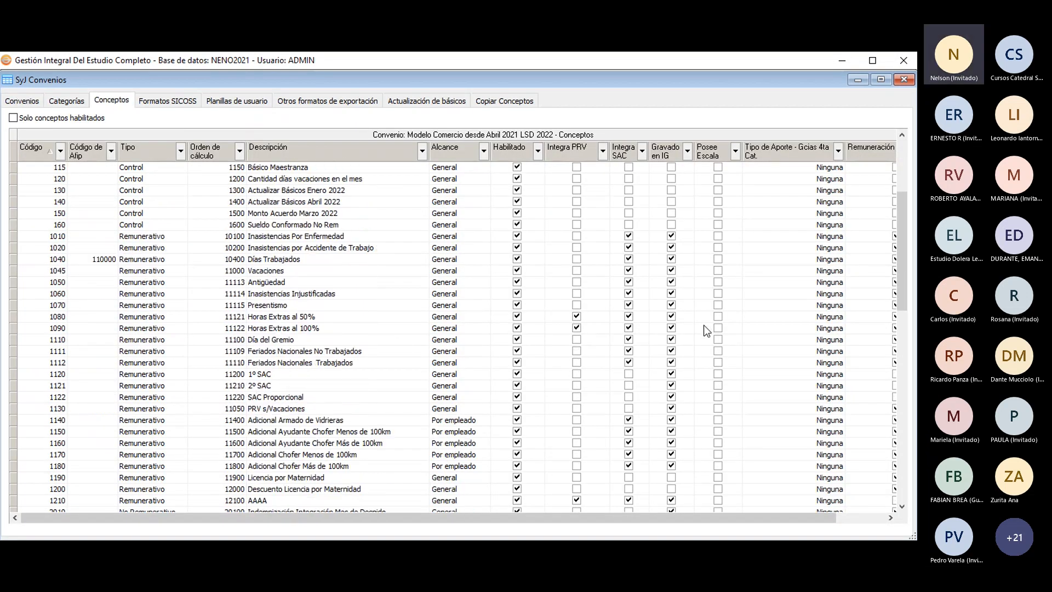
scroll(704, 325, down, 4)
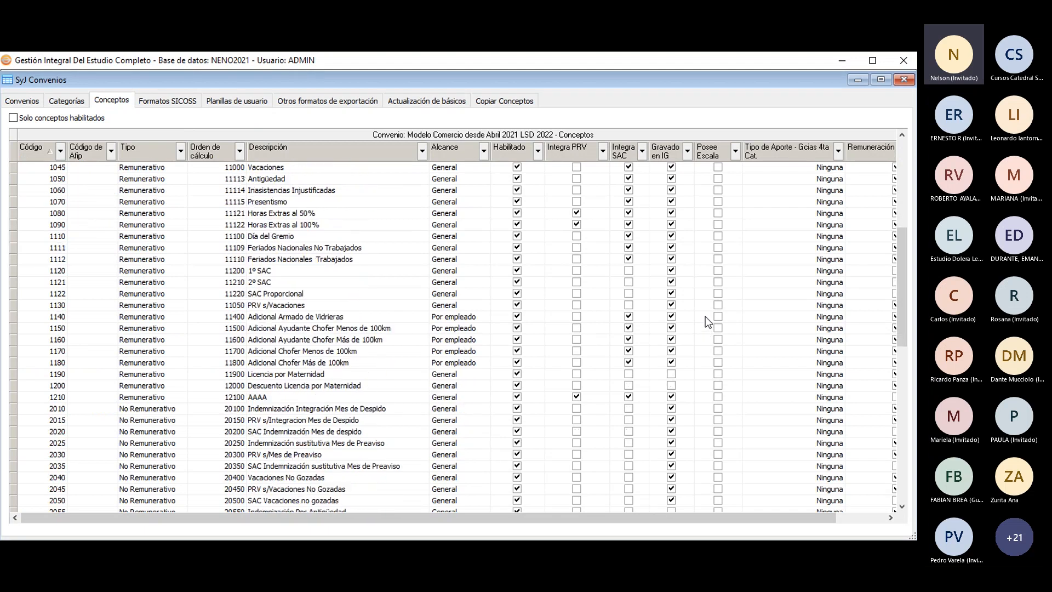
scroll(705, 320, down, 3)
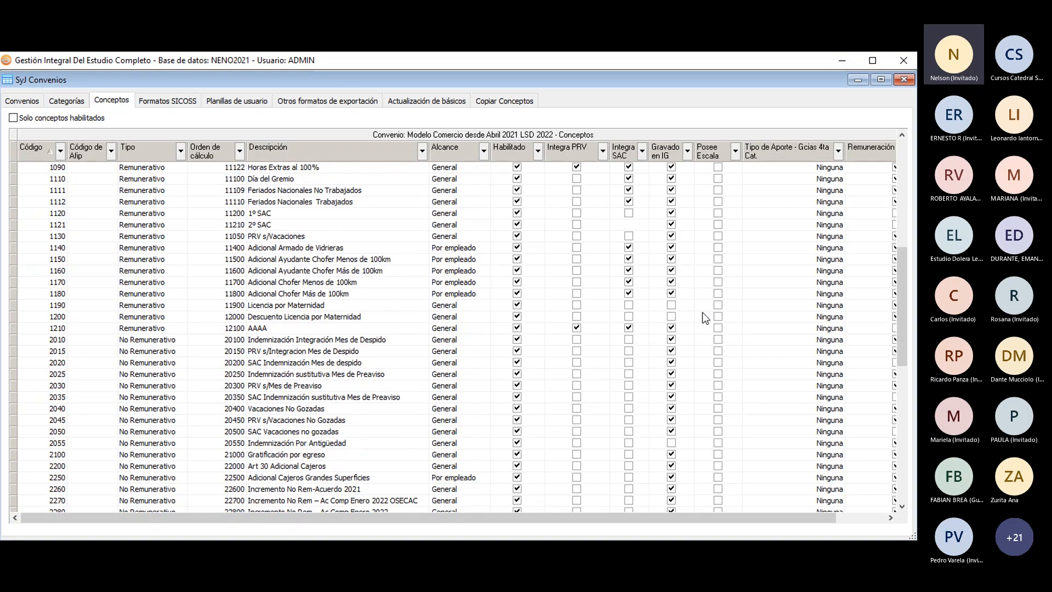
scroll(695, 329, down, 3)
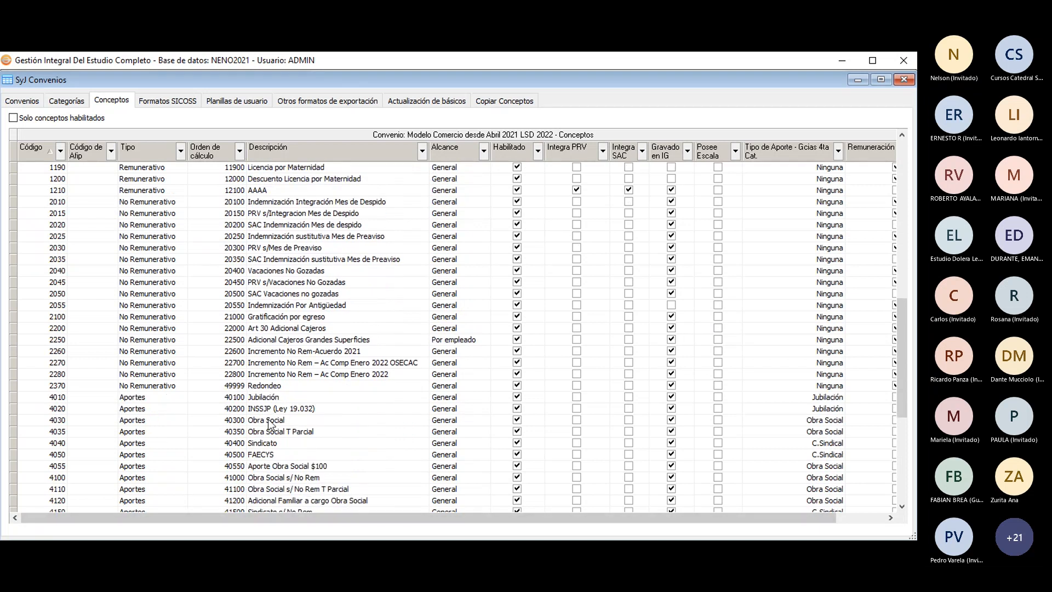
click(268, 421)
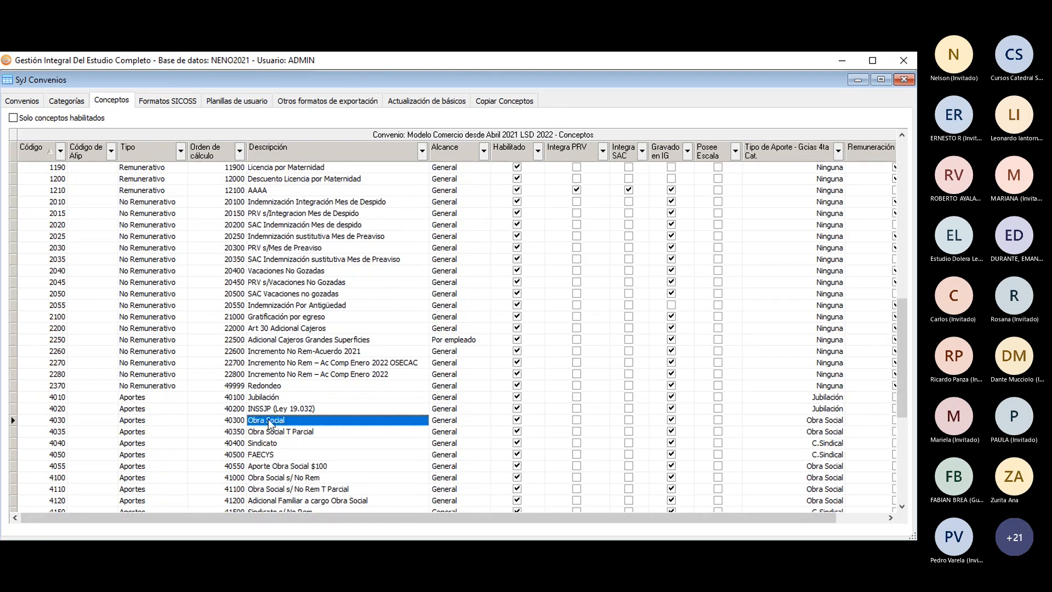
double_click(268, 419)
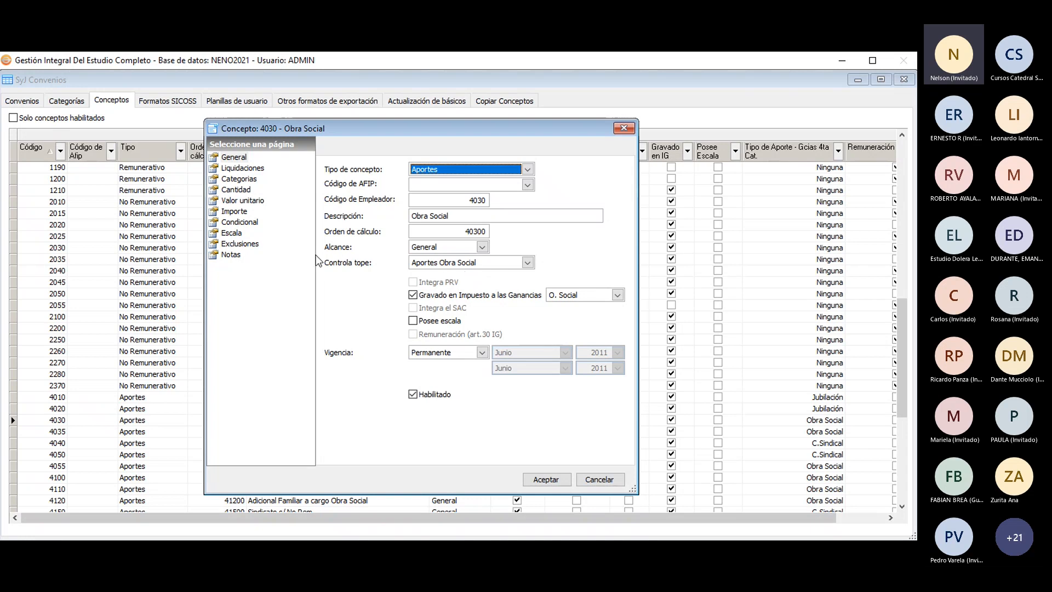
Try the unit value function Base Imponible OS on concept 4030 Obra Social, clear it again and accept the concept.
click(250, 200)
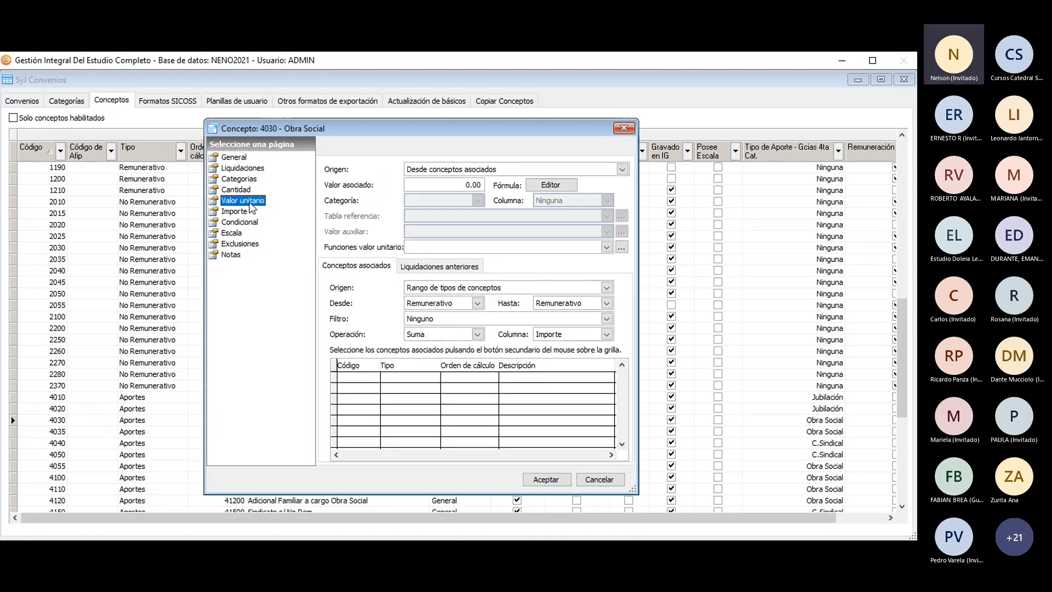
click(517, 247)
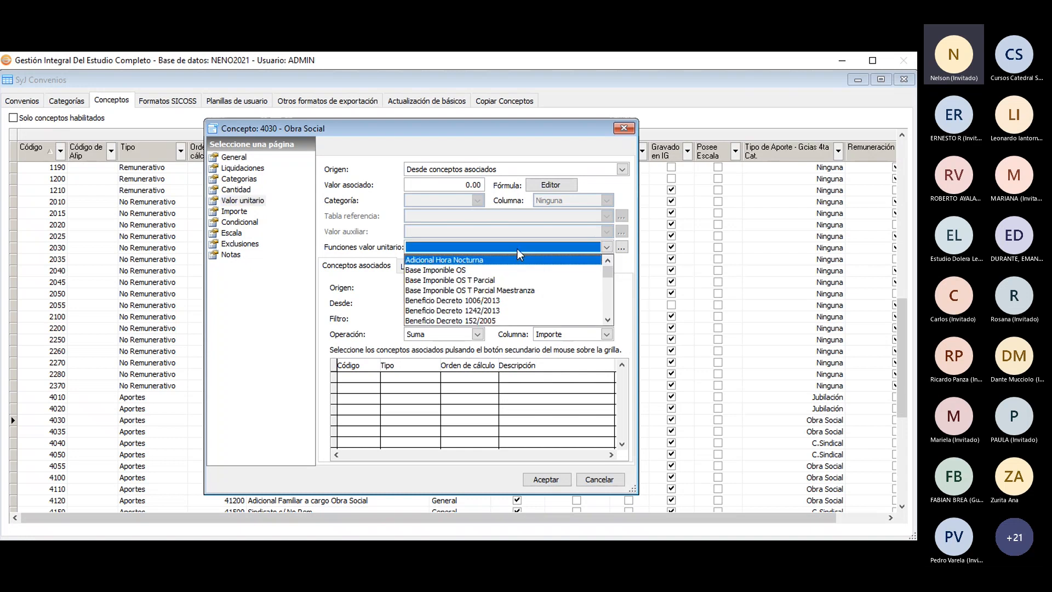
click(475, 270)
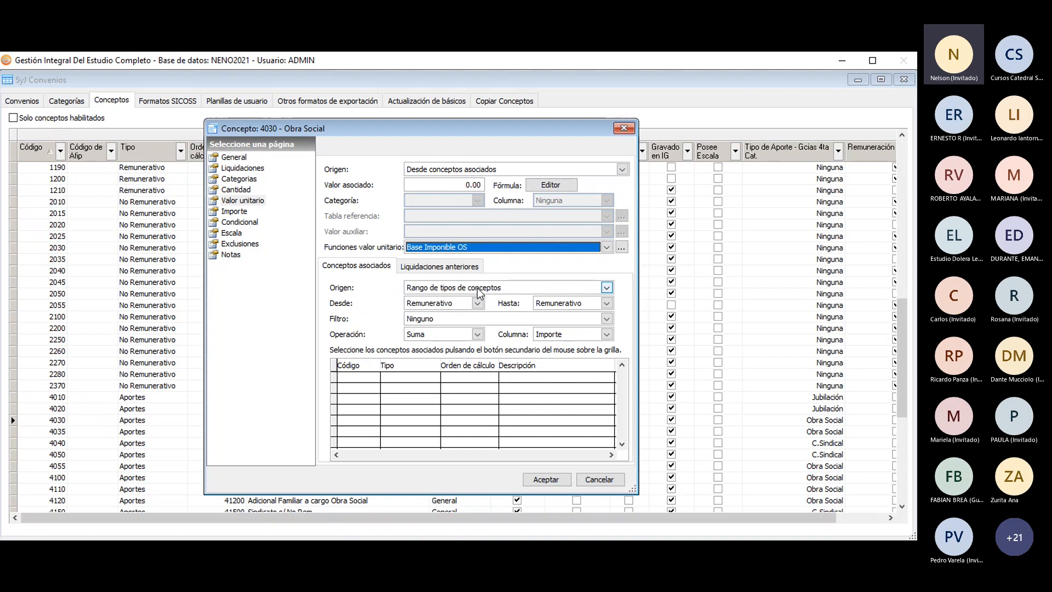
key(Delete)
key(Tab)
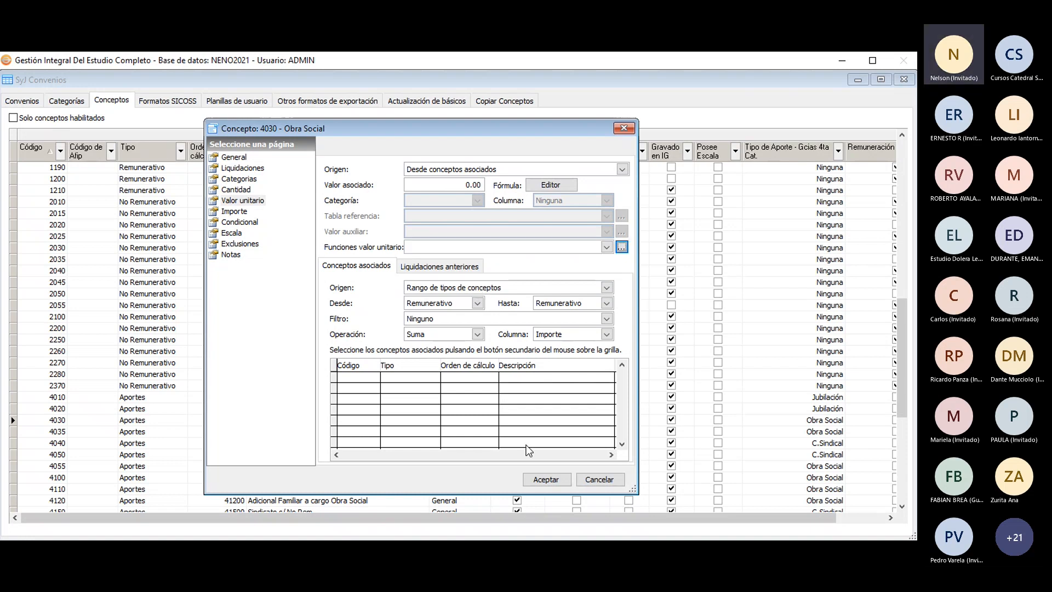
click(559, 487)
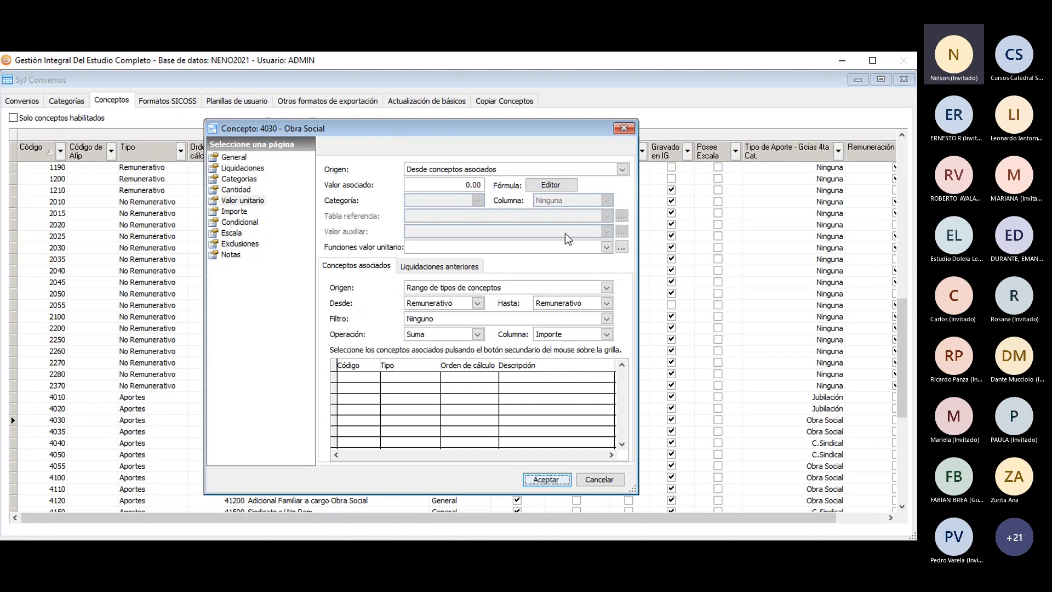
click(545, 479)
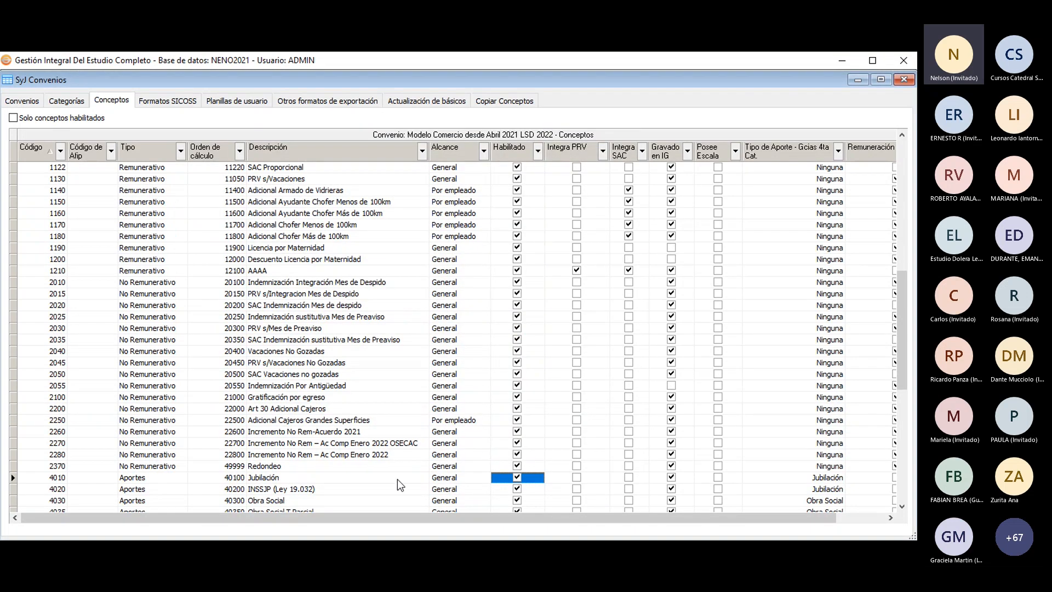
Review the unit value function assigned to concept 4035 Obra Social T Parcial and accept the concept.
scroll(392, 485, down, 1)
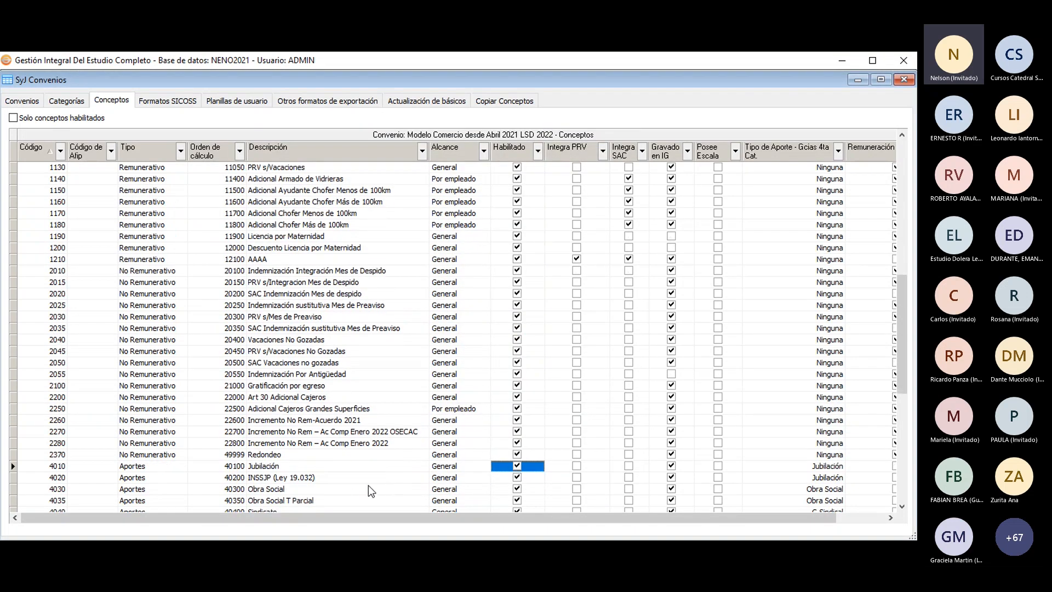
scroll(369, 489, down, 2)
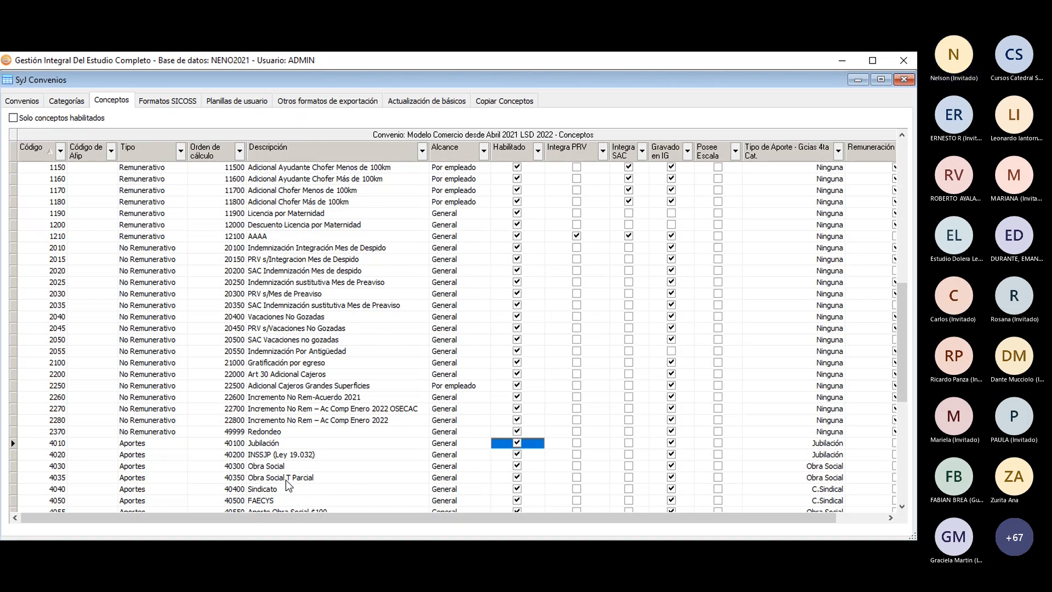
click(265, 479)
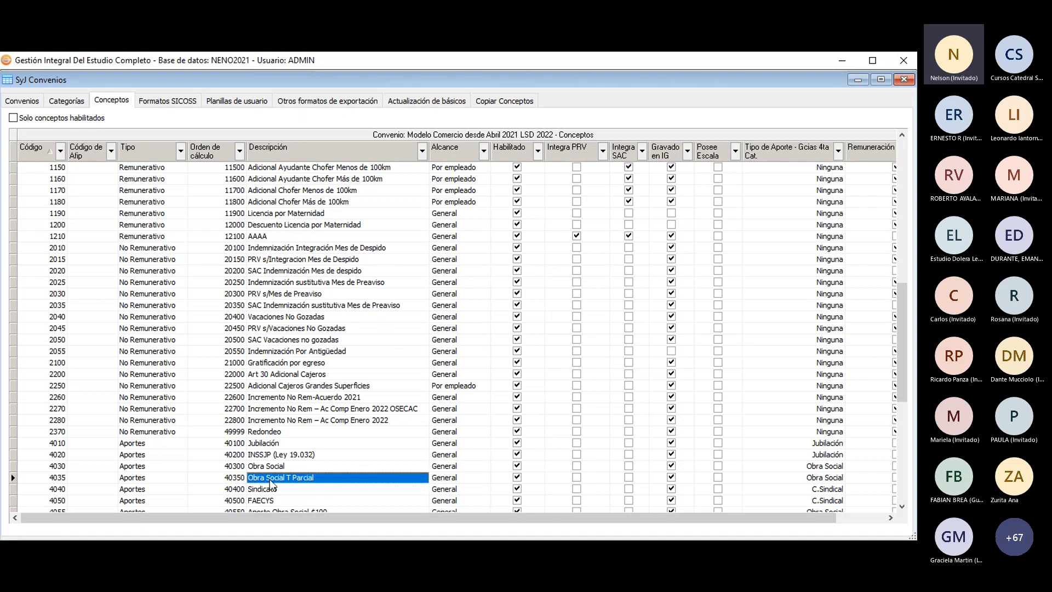
click(271, 467)
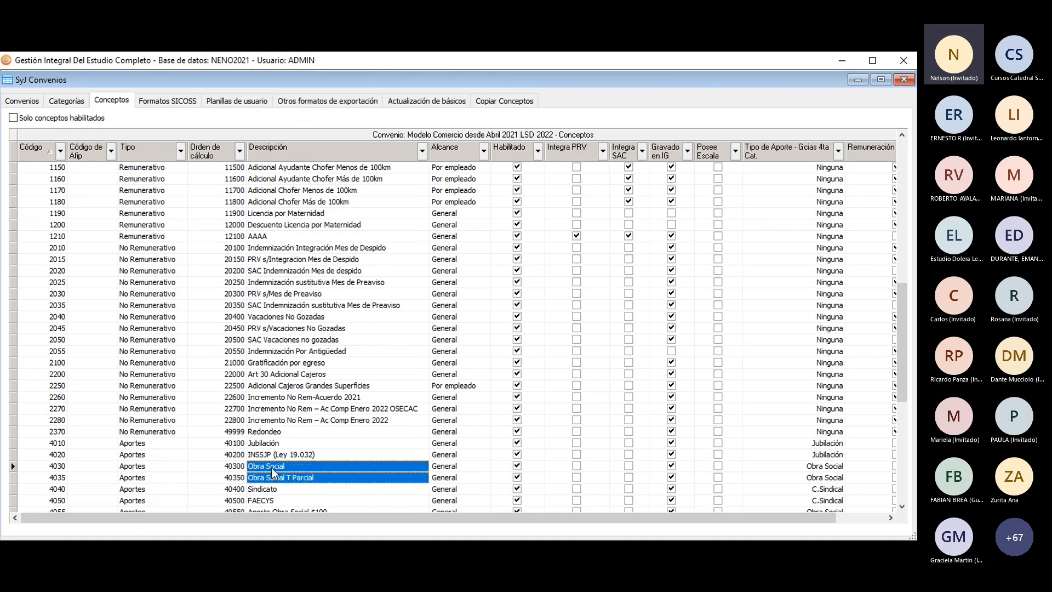
click(274, 480)
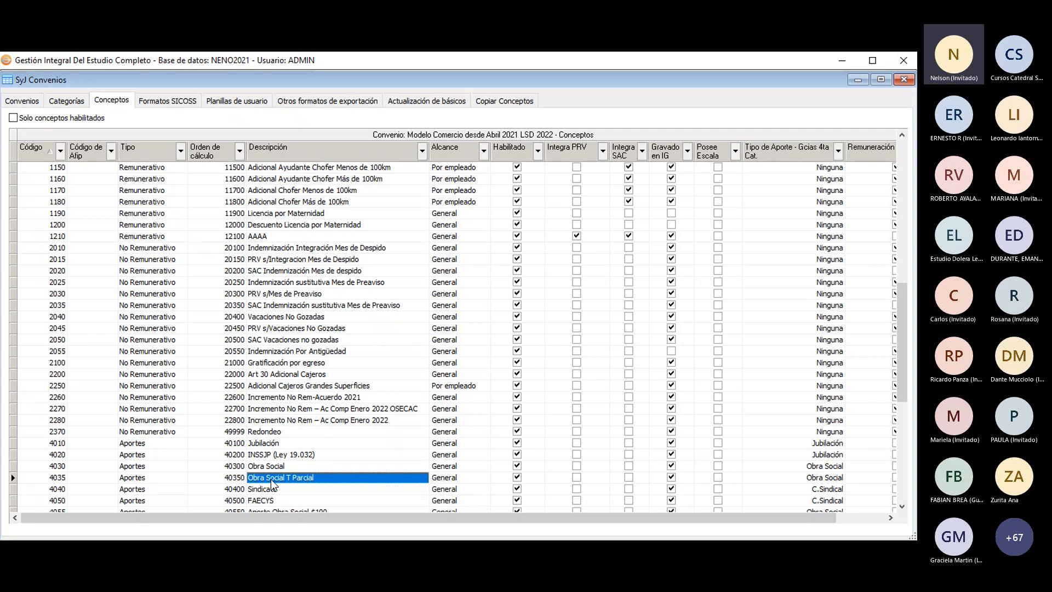
double_click(271, 479)
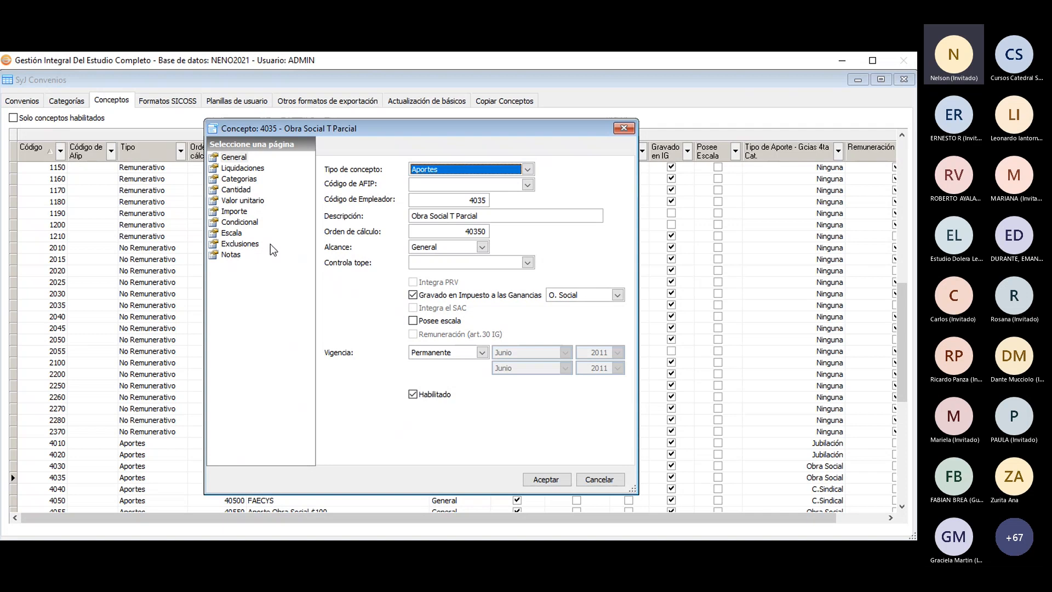
click(241, 201)
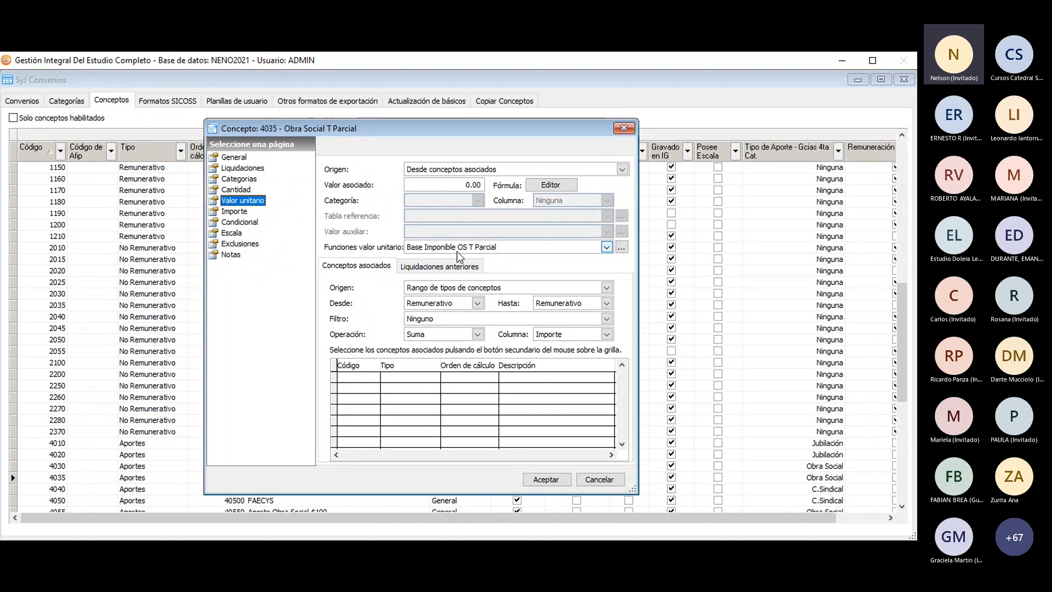
click(546, 480)
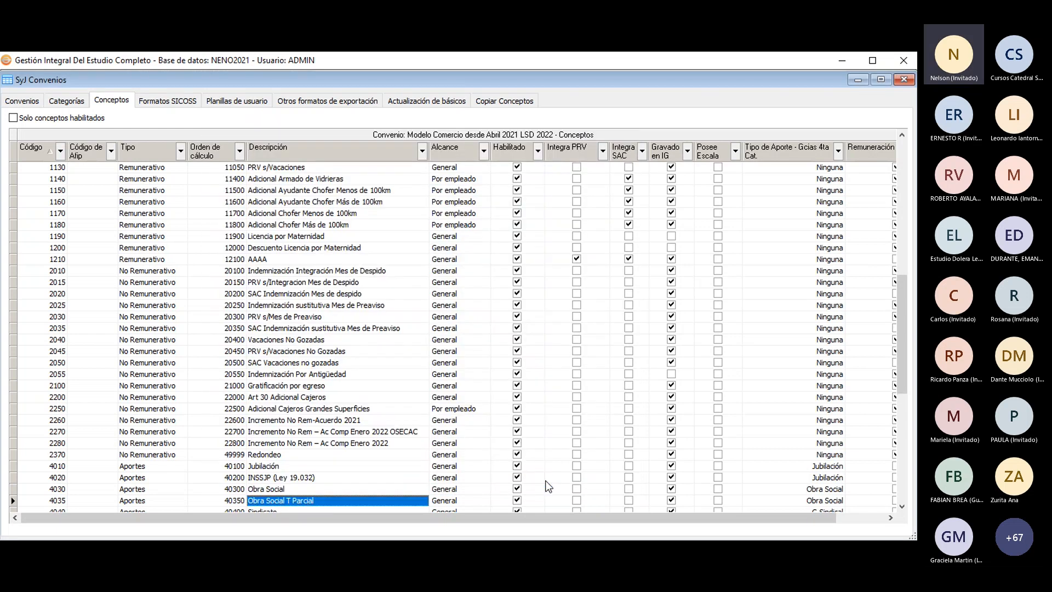
Examine the Total Horas Jornada of each category in the Comercio LSD 2022 agreement and close the Convenios window.
click(73, 102)
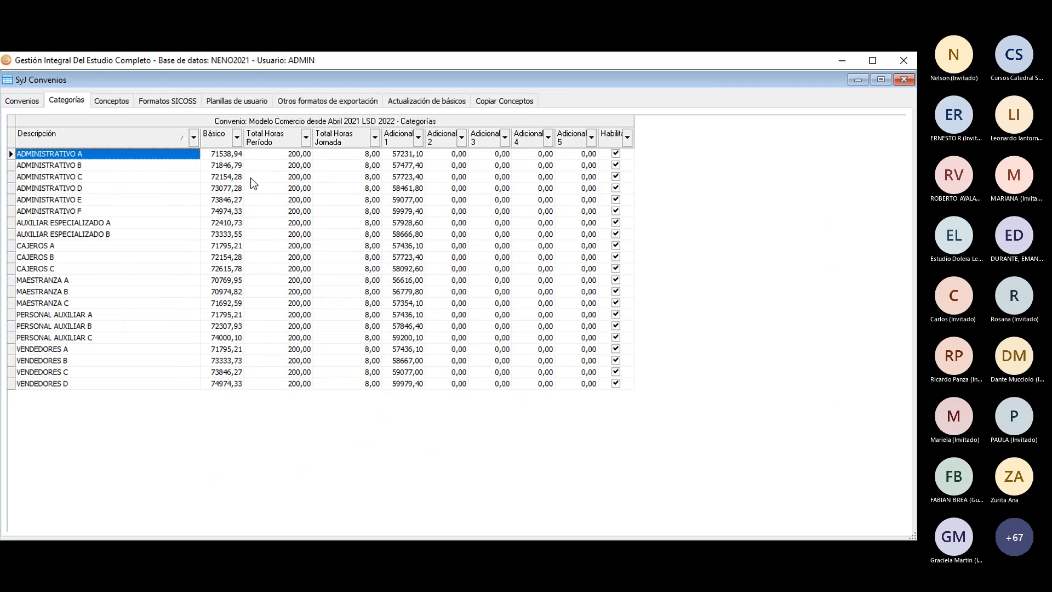
click(357, 155)
click(356, 165)
click(356, 176)
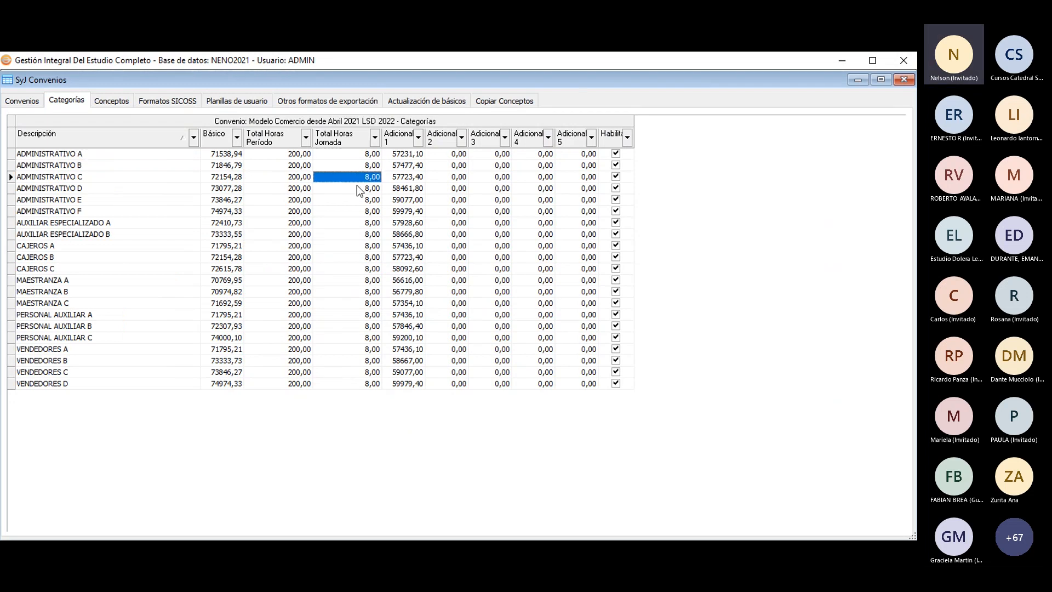
click(357, 188)
click(359, 200)
click(362, 211)
click(365, 222)
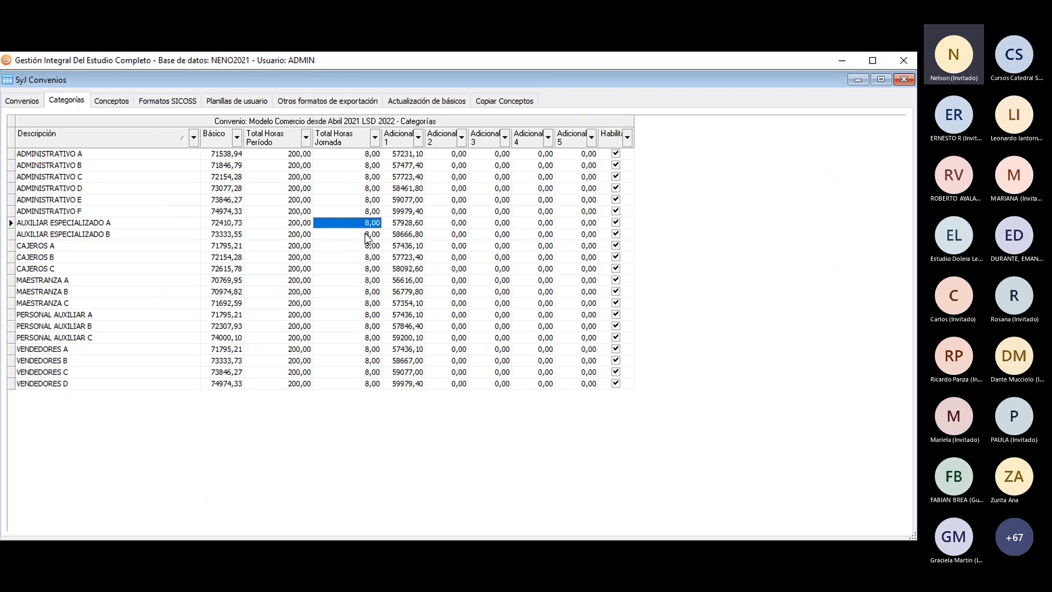
click(367, 234)
click(367, 246)
click(367, 257)
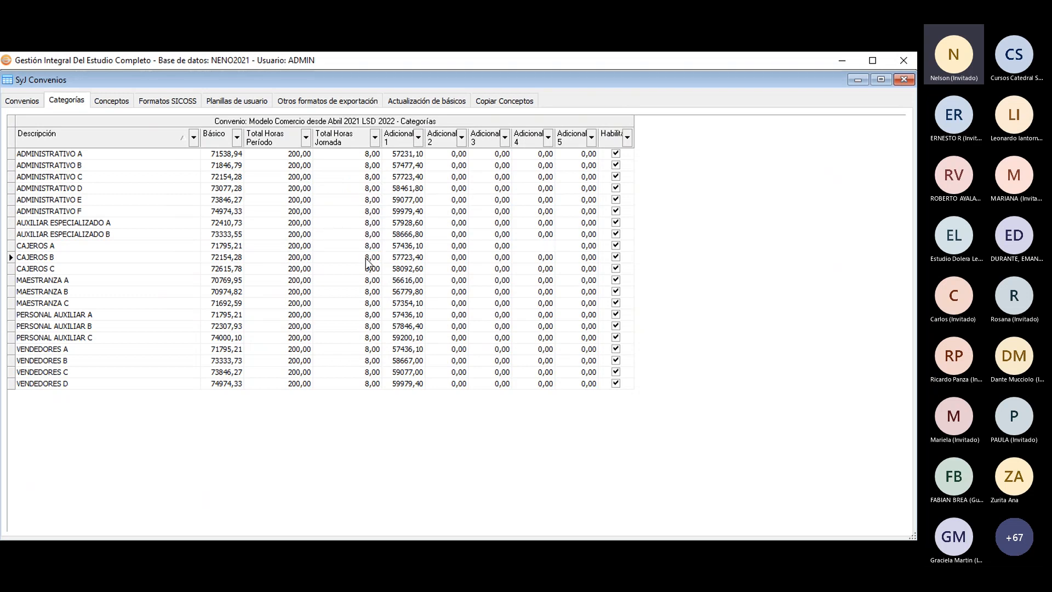
click(905, 82)
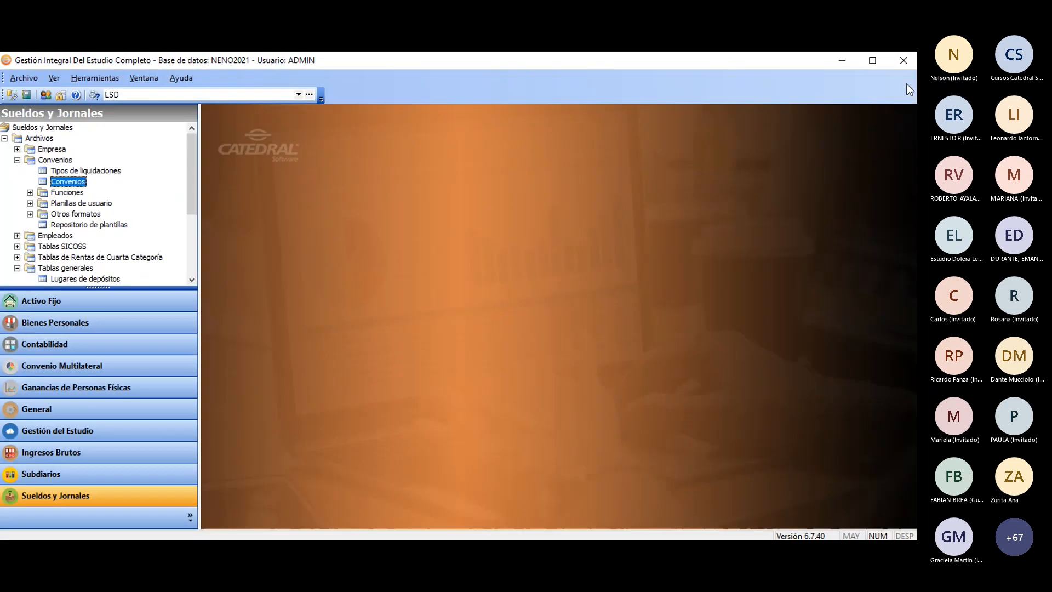
Open the Empleados list and display the Liquidación data of the employee Comercio.
click(18, 236)
double_click(68, 246)
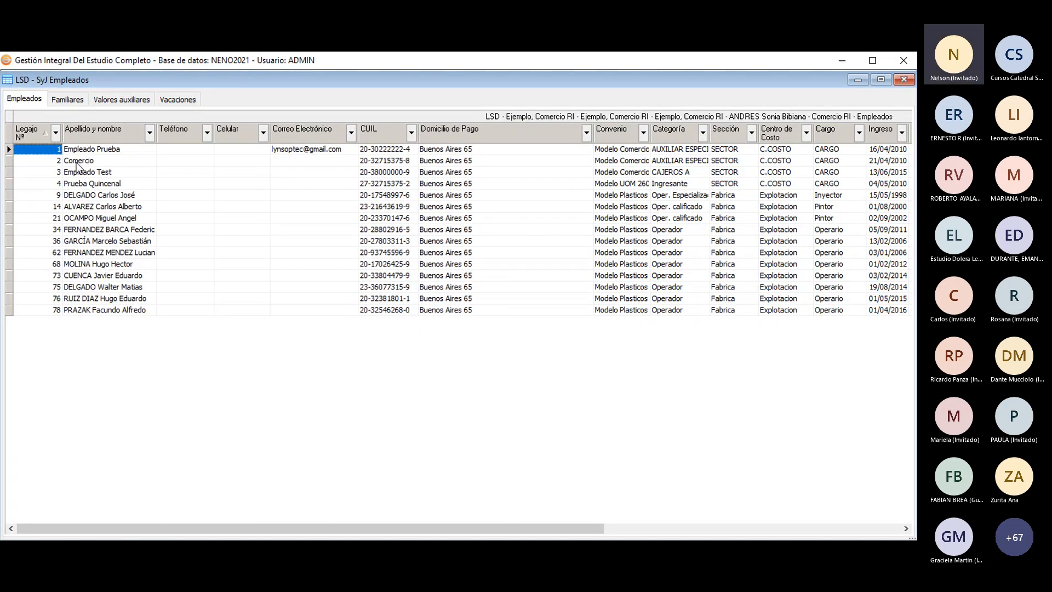
click(80, 161)
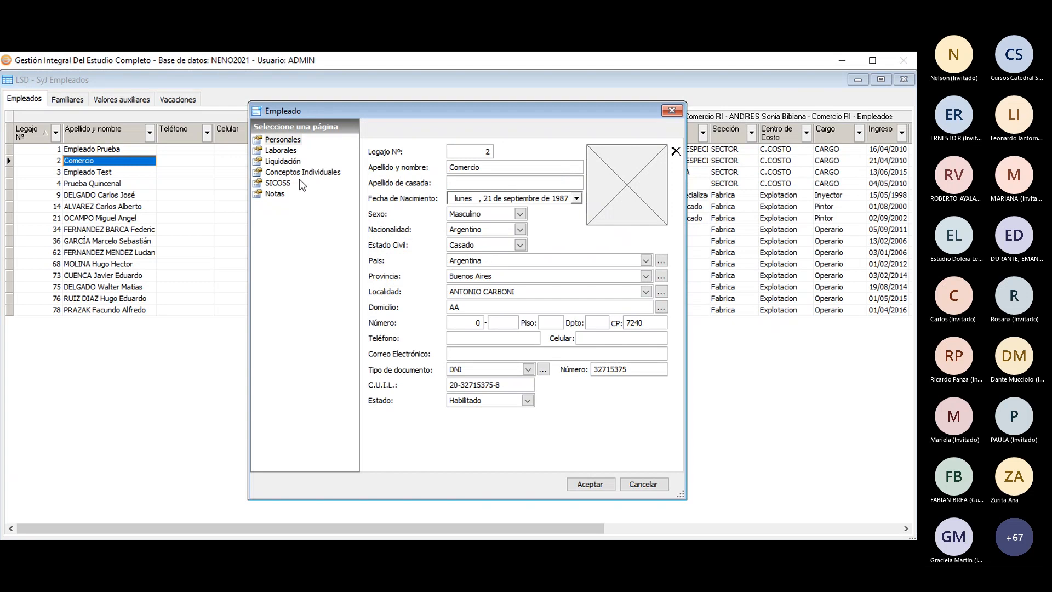
click(284, 161)
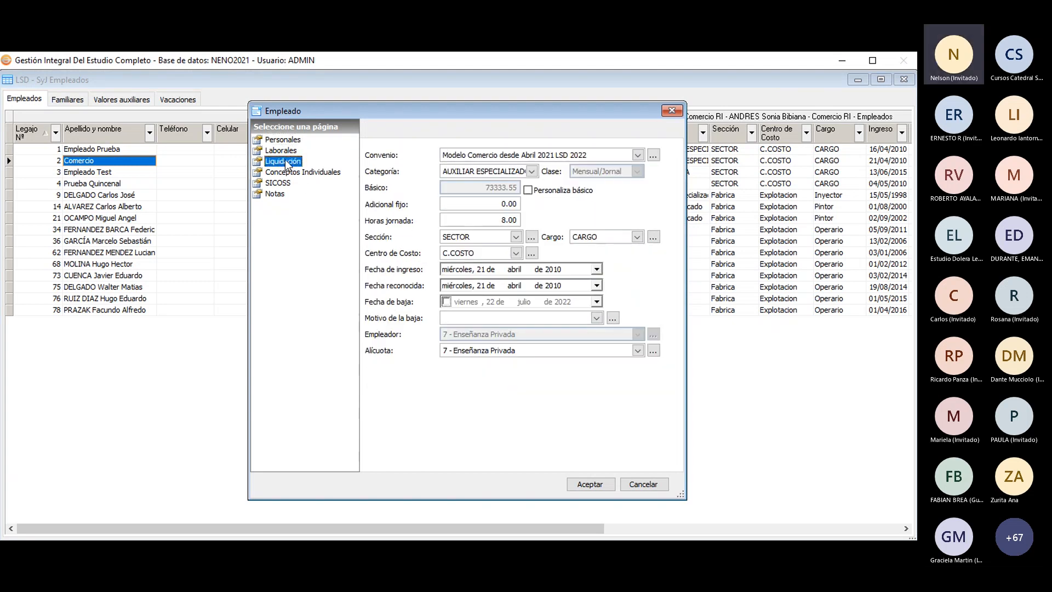
Set the Horas jornada of the employee Comercio to 4.00.
click(493, 220)
double_click(508, 220)
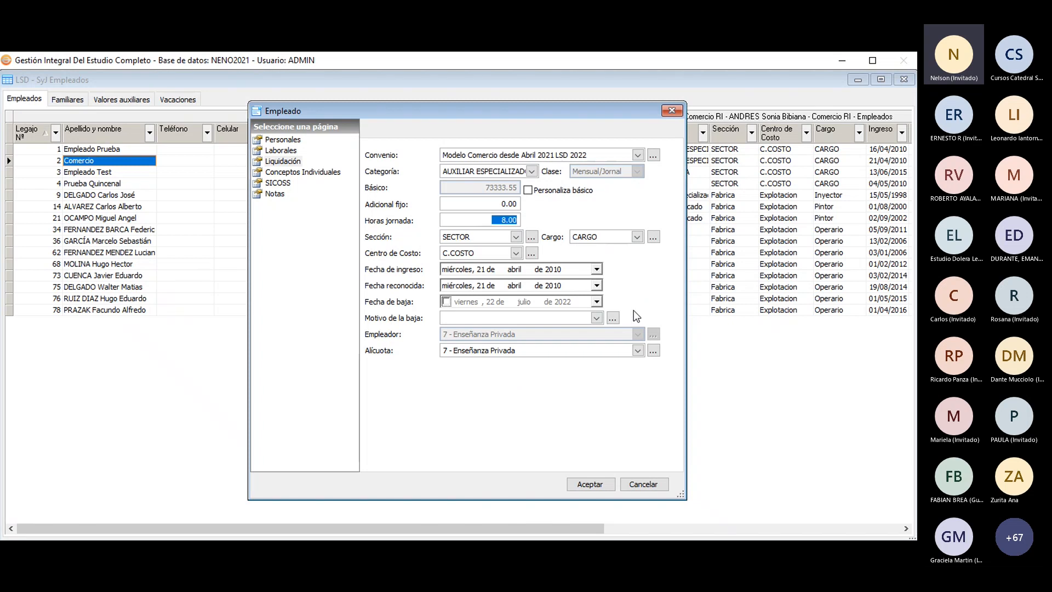
text(4 .)
key(Tab)
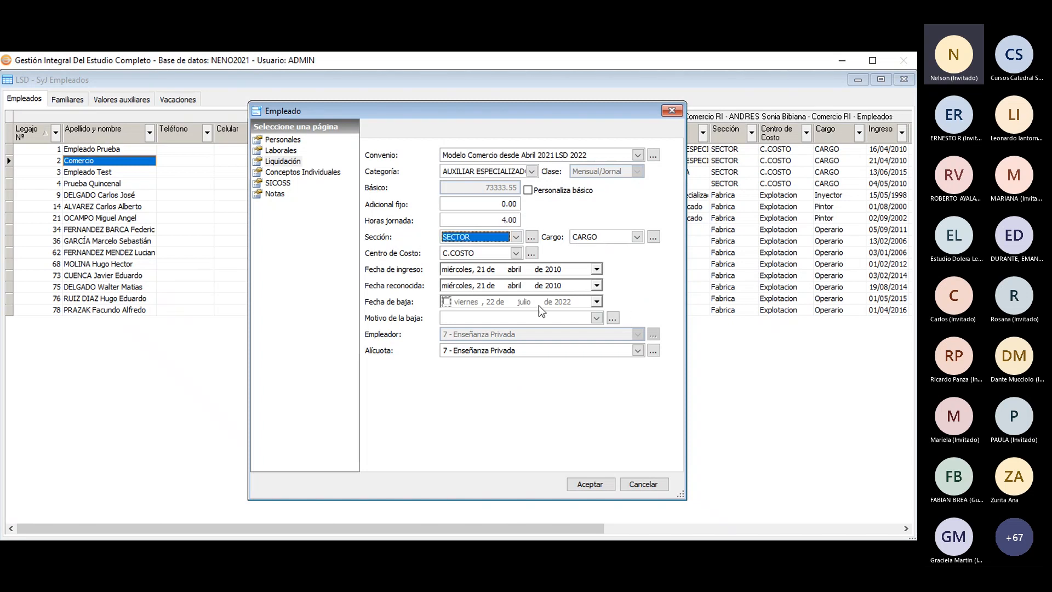
click(482, 220)
double_click(507, 219)
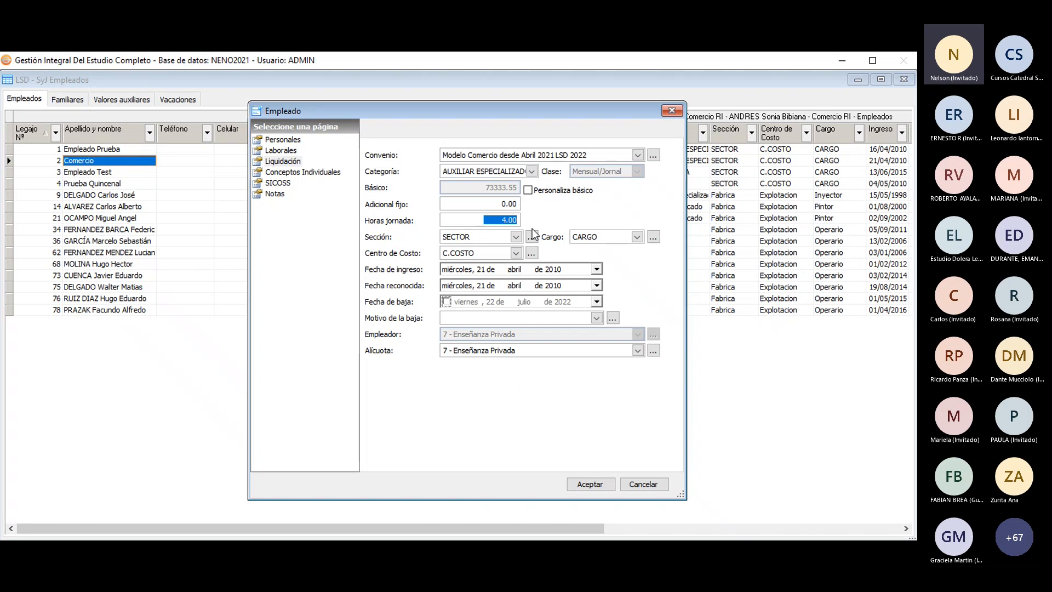
text(4)
Set the employee's Horas jornada back to 8.00.
drag(480, 222, 506, 221)
click(501, 225)
double_click(503, 221)
text(8.)
key(Tab)
double_click(516, 221)
click(510, 222)
double_click(507, 220)
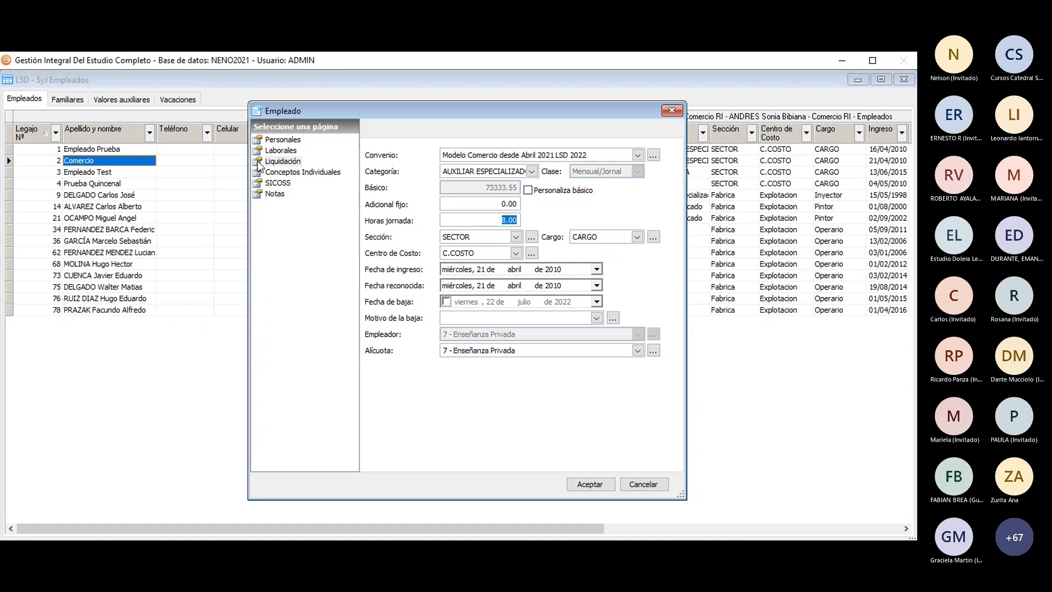
Display the employee's SICOSS data and check the Modalidad de contratación options, keeping 1 - A tiempo parcial:Indeterminado/permanente.
click(279, 183)
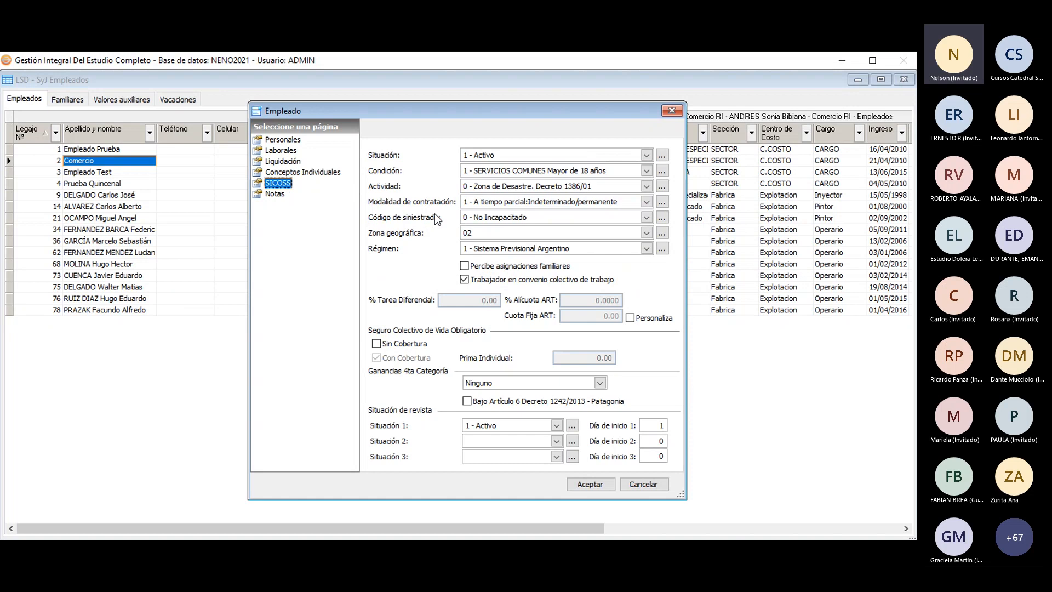
click(481, 204)
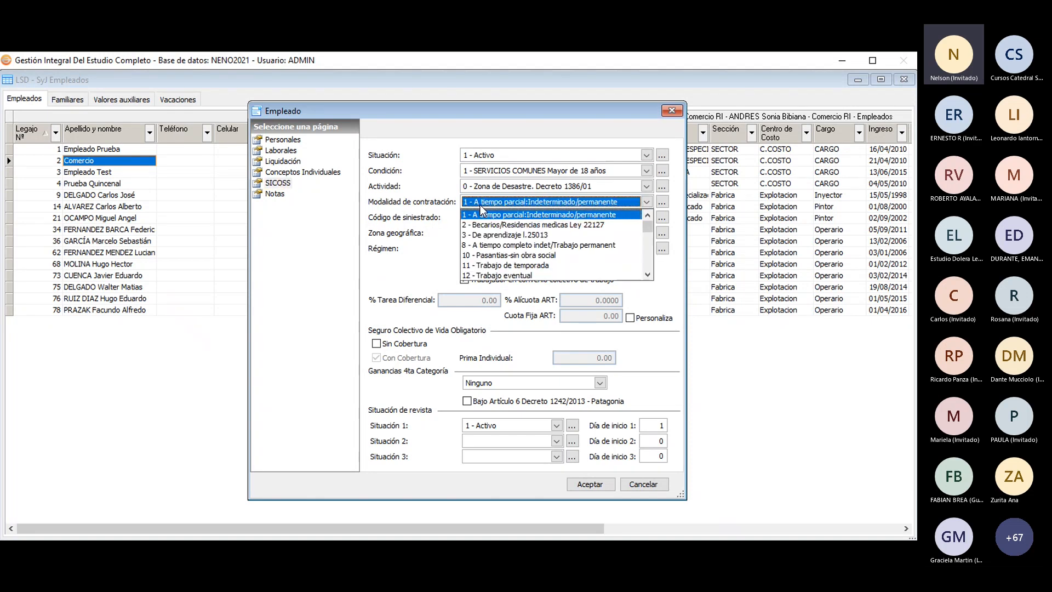
click(481, 210)
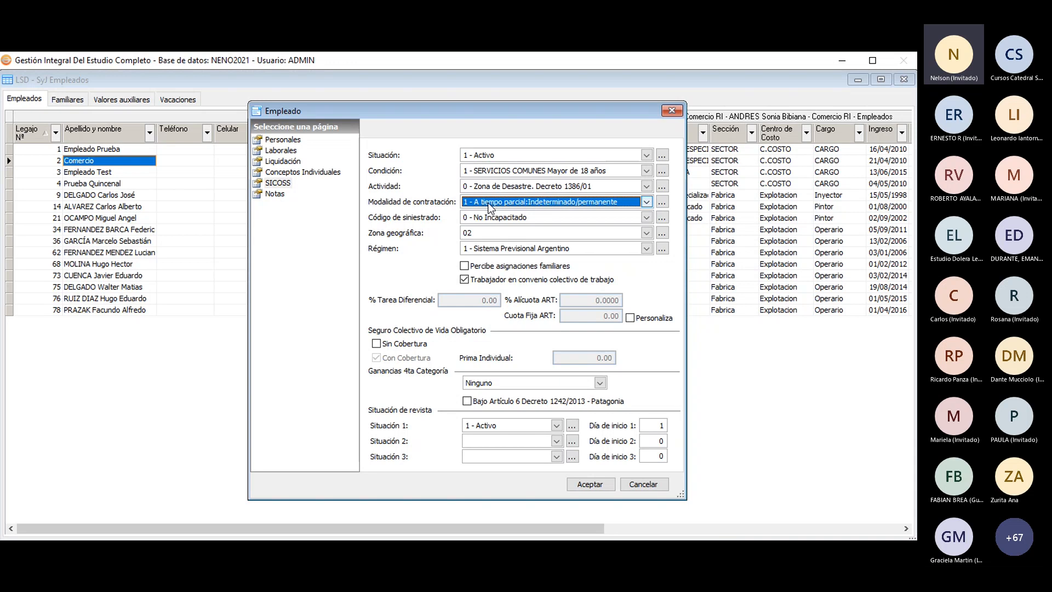
Set the employee's SICOSS Actividad to 49 - Actividades no clasificadas.
click(487, 188)
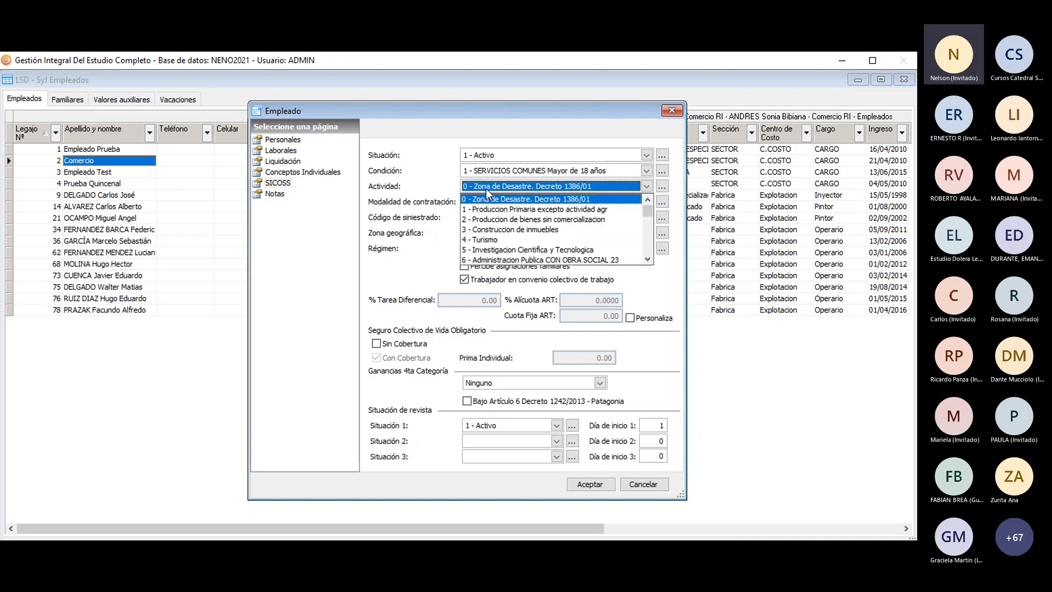
text(49 - Actividades no clasificadas)
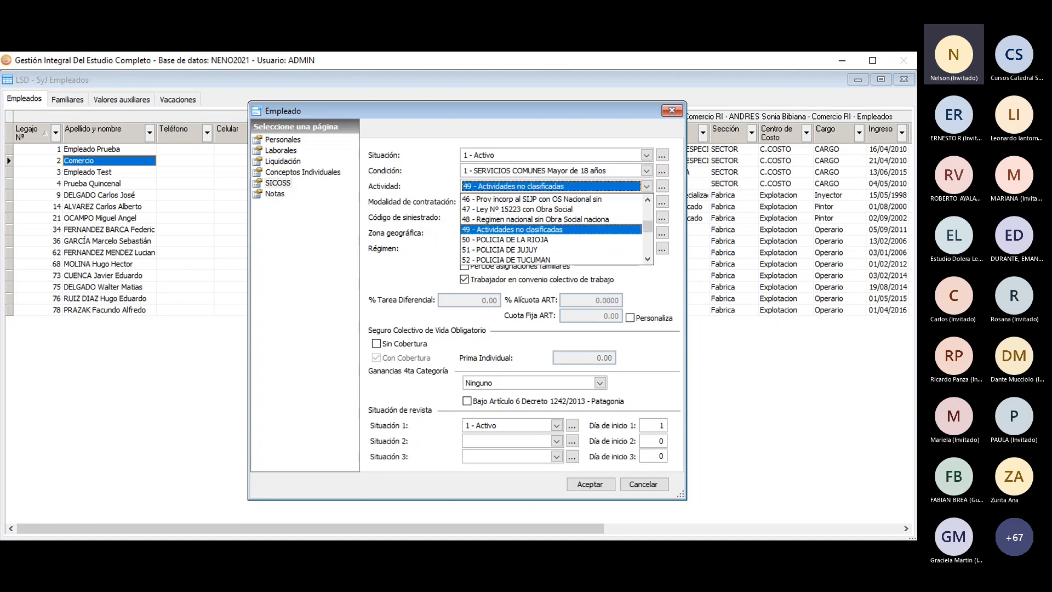
key(Tab)
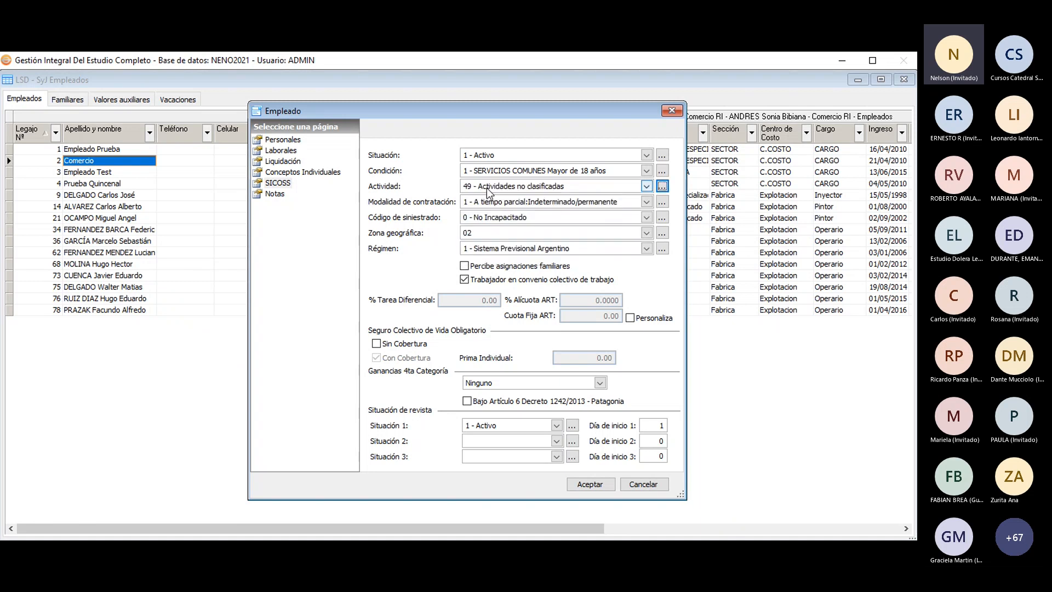
click(487, 189)
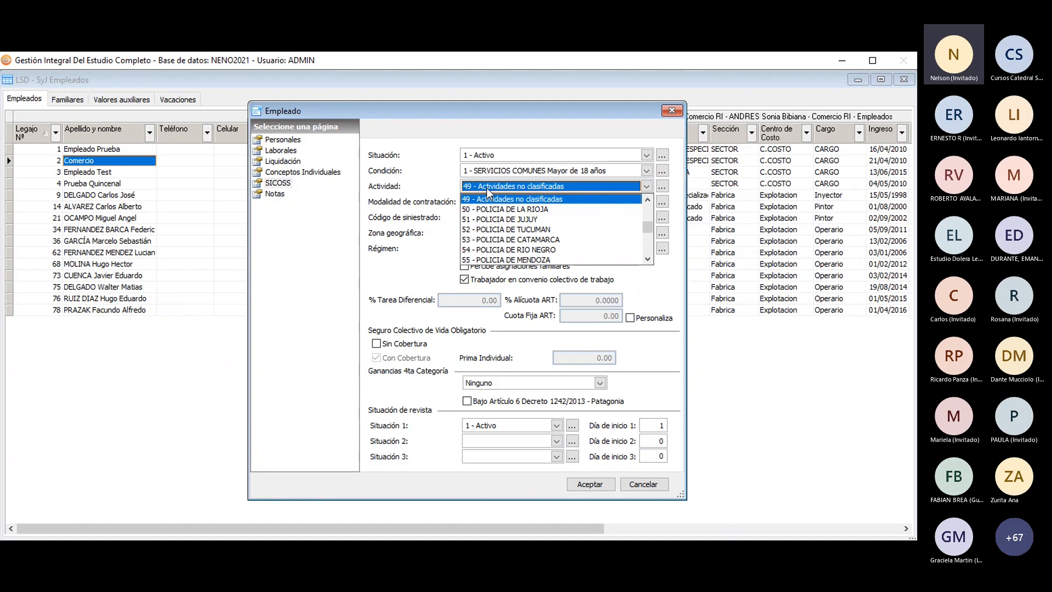
click(486, 189)
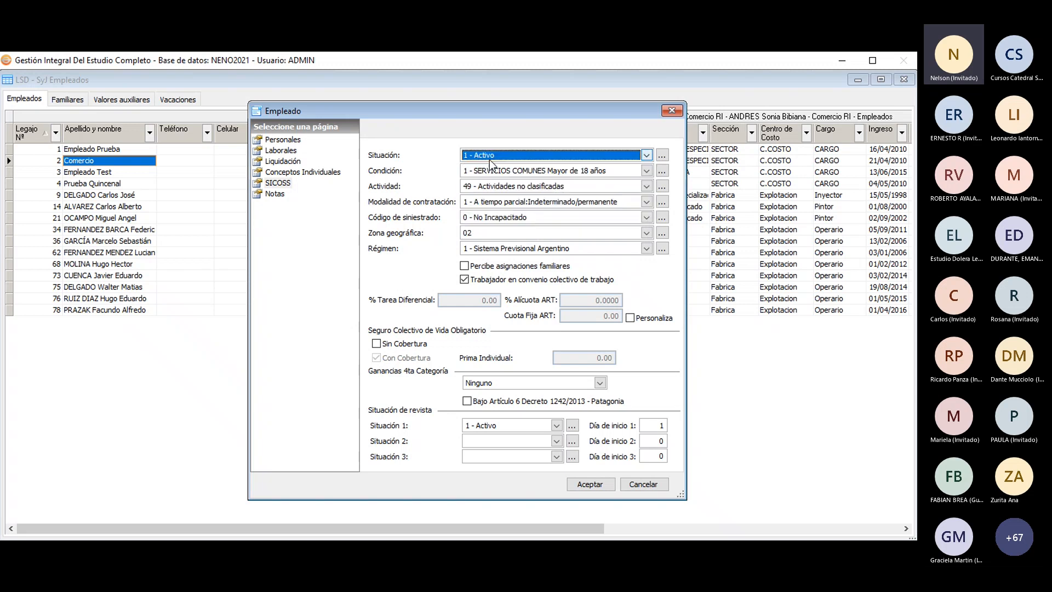
click(495, 188)
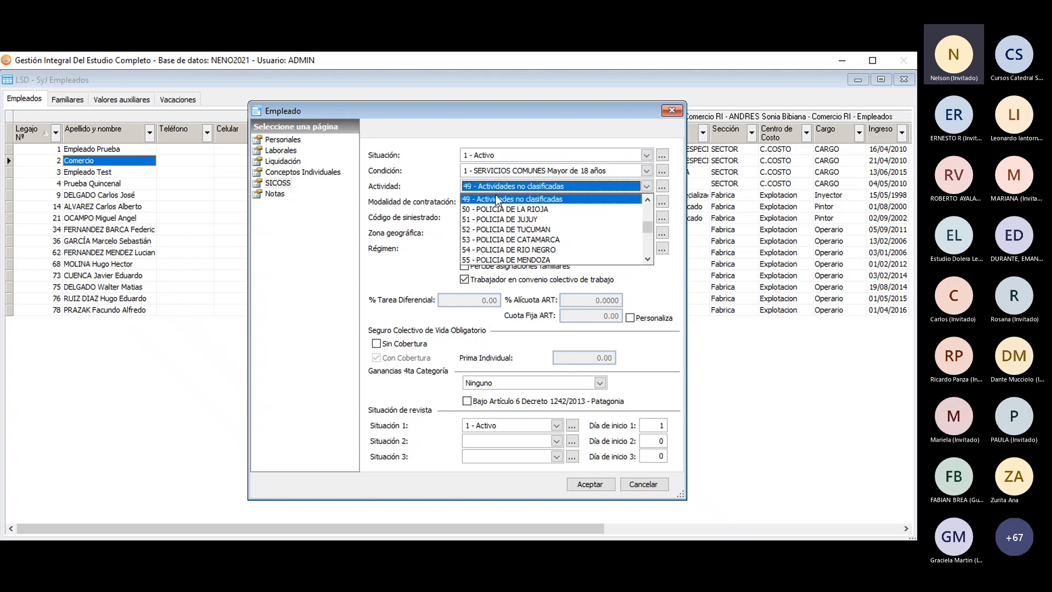
Confirm Actividad 49 - Actividades no clasificadas and keep Modalidad de contratación at 1 - A tiempo parcial:Indeterminado/permanente.
click(496, 199)
click(498, 204)
click(496, 203)
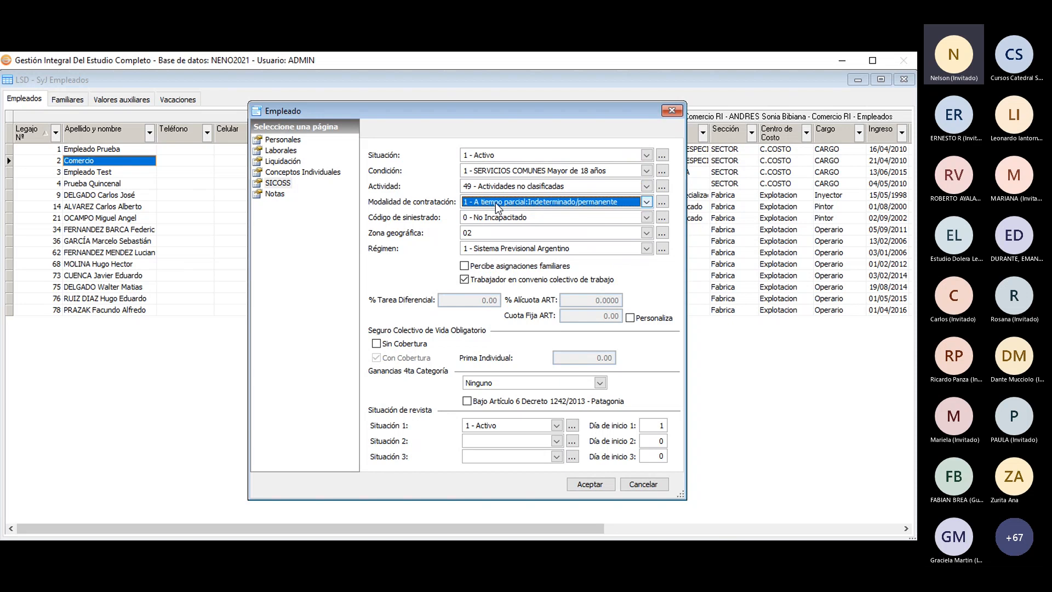
click(228, 152)
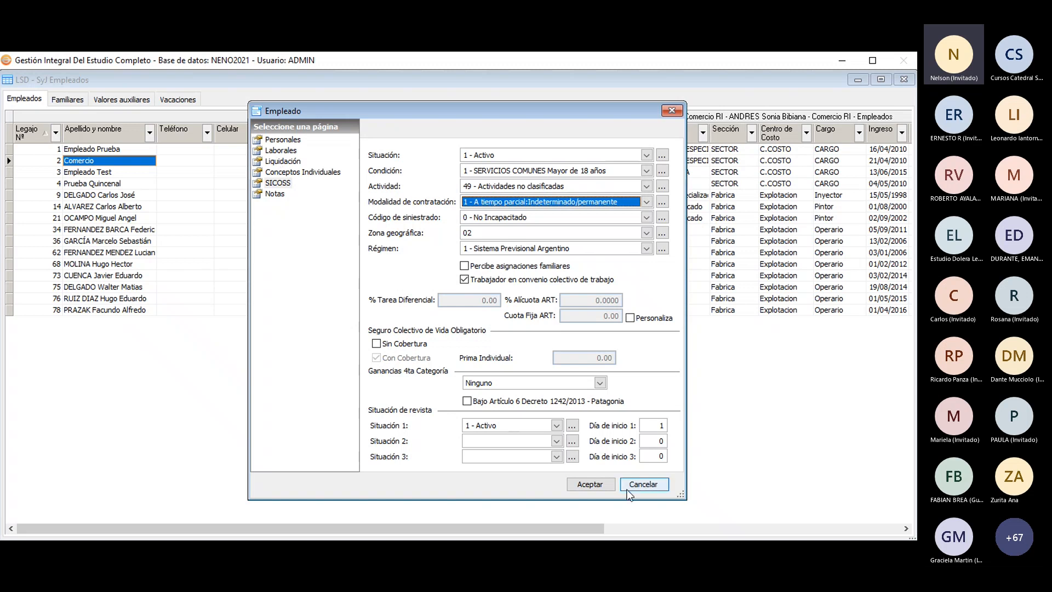
Set Horas jornada to 4.00 in the employee's Liquidación data, save the employee record, and close the employee list.
click(283, 160)
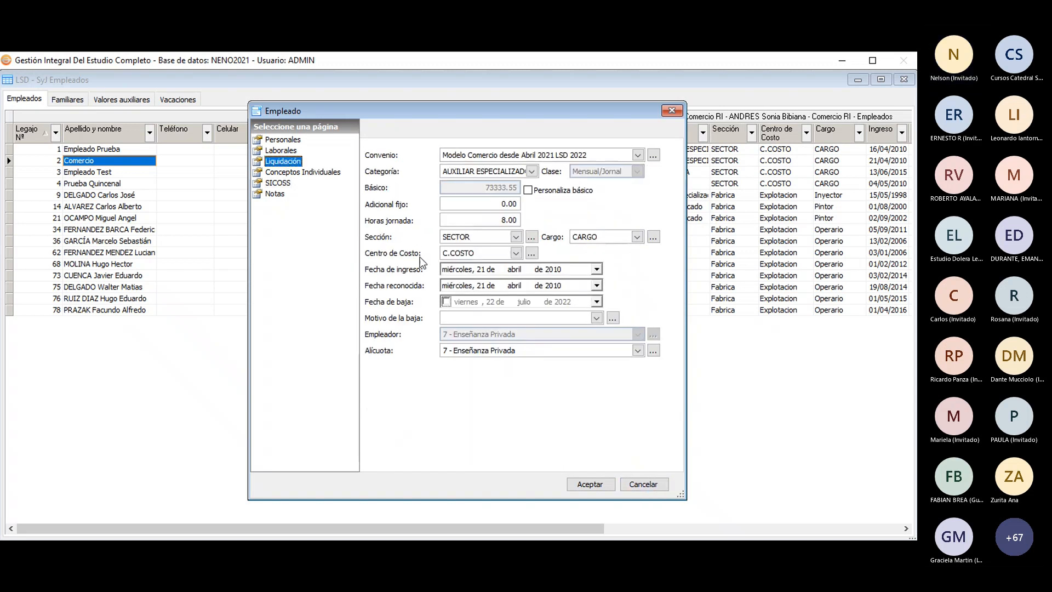
click(504, 219)
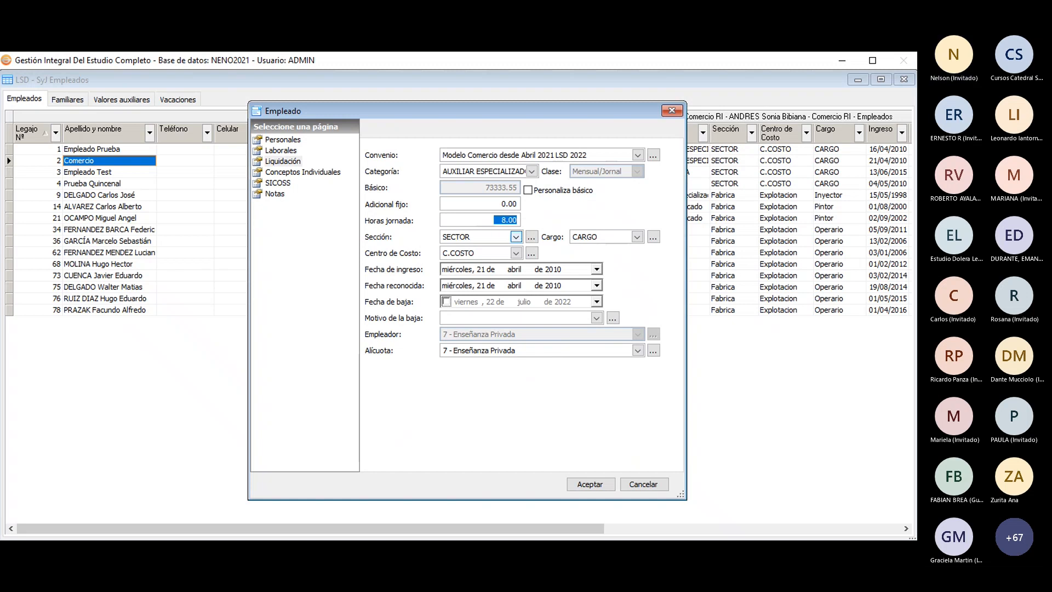
text(4 .)
key(Tab)
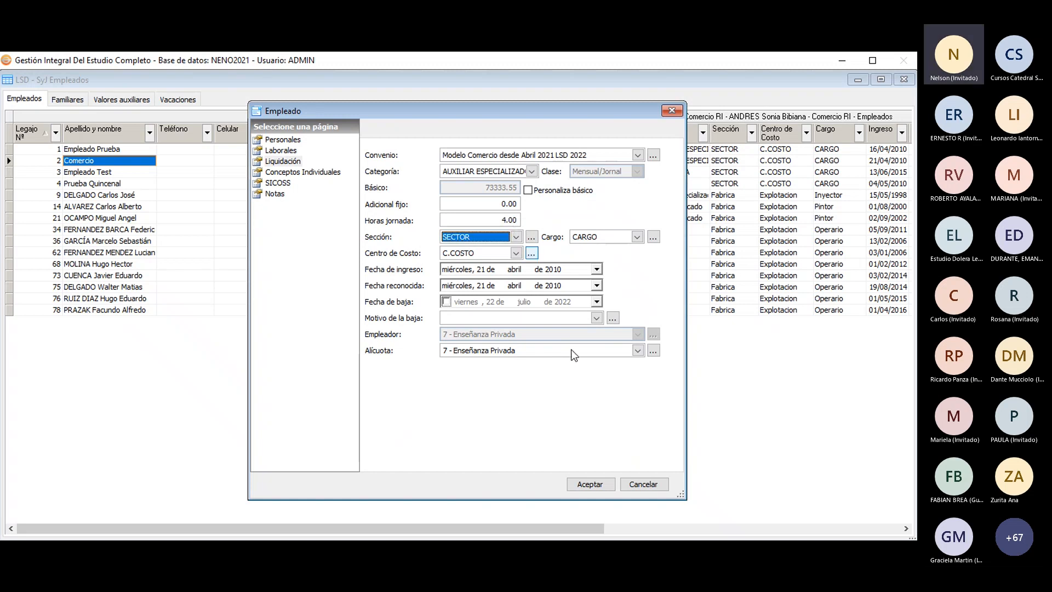
click(600, 487)
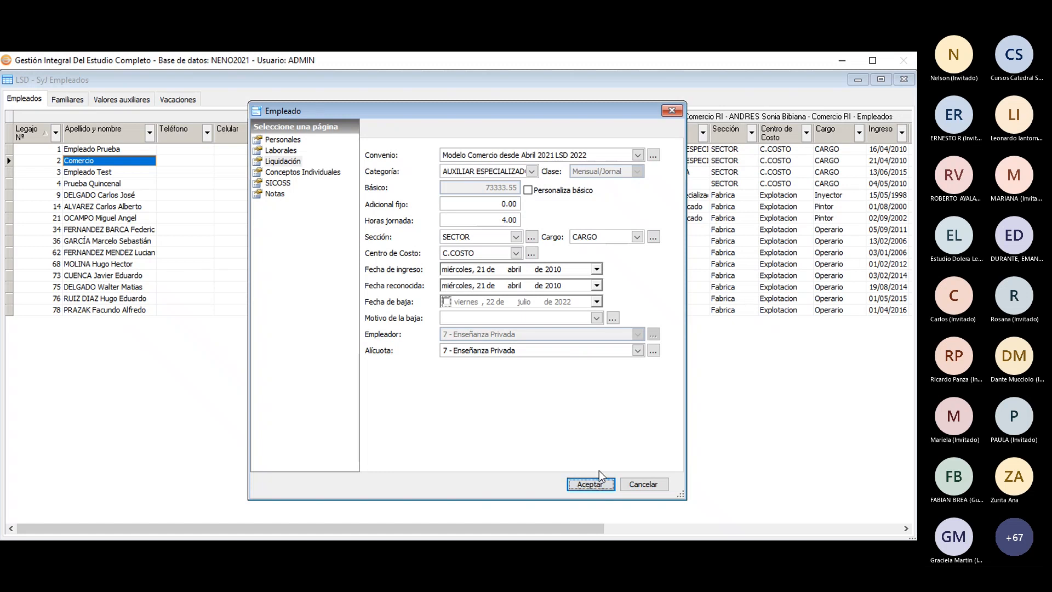
click(591, 482)
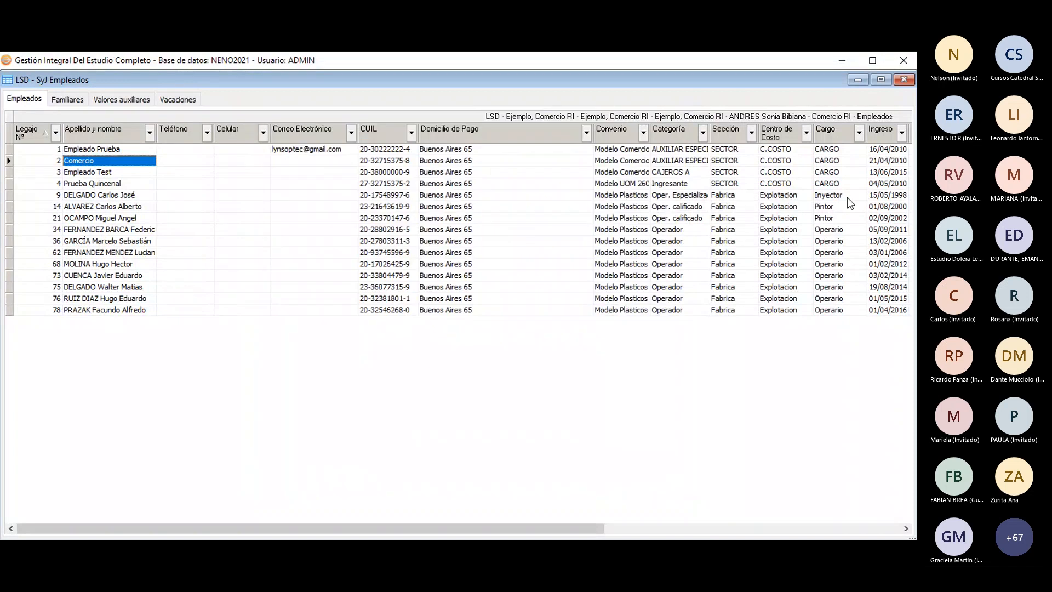
click(904, 79)
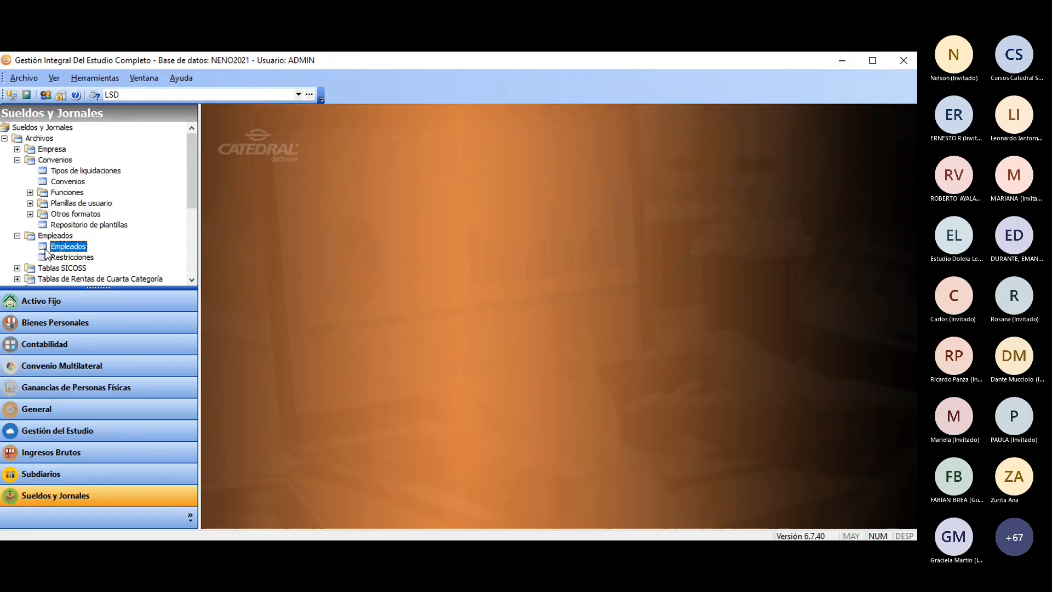
Open the Calcular process for Liquidaciones within Movimientos.
scroll(178, 163, down, 4)
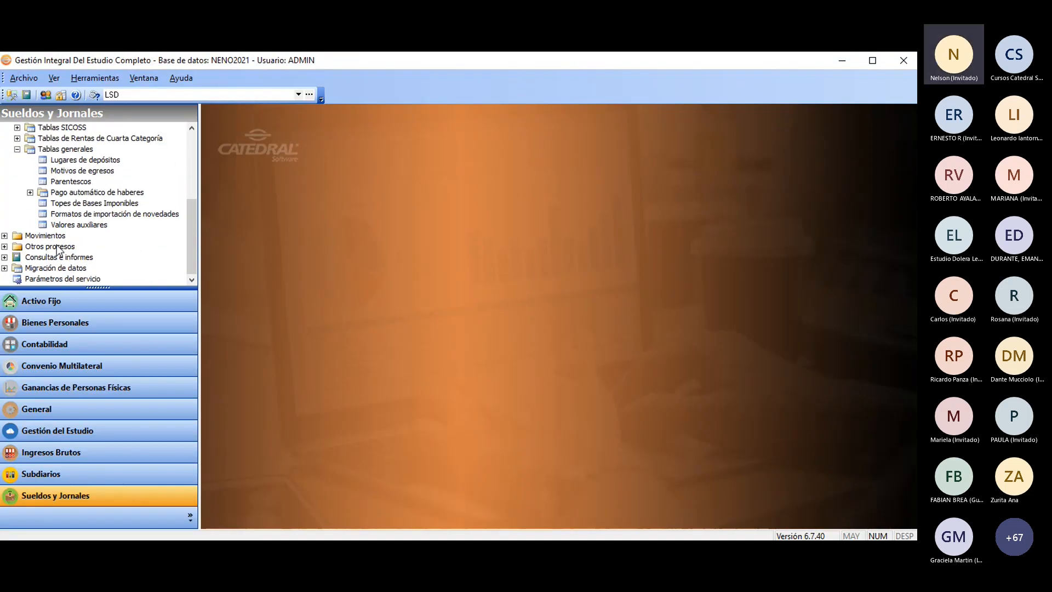
click(5, 236)
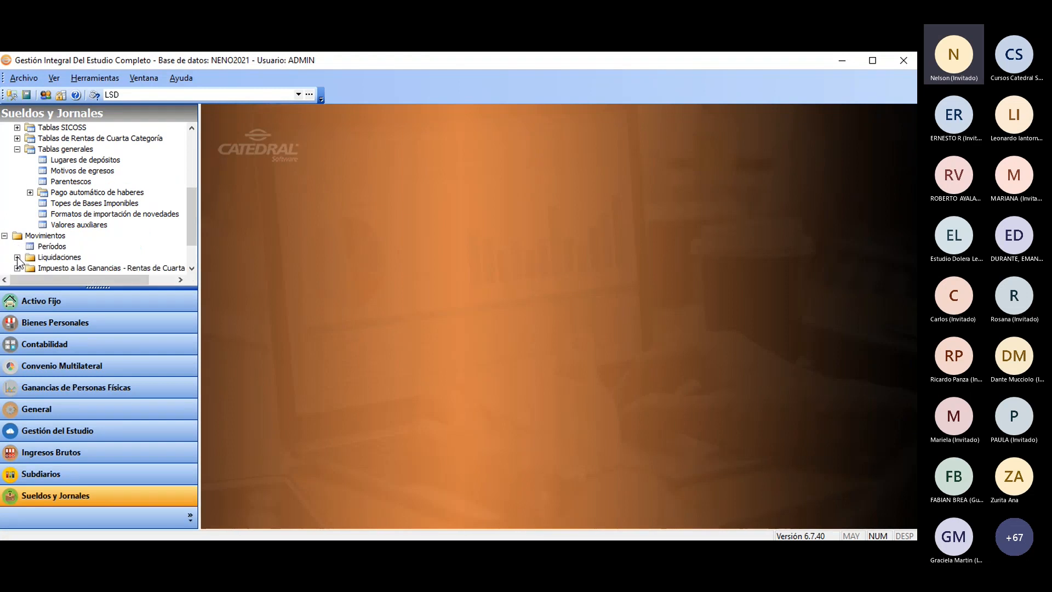
click(17, 258)
scroll(75, 270, down, 2)
click(70, 215)
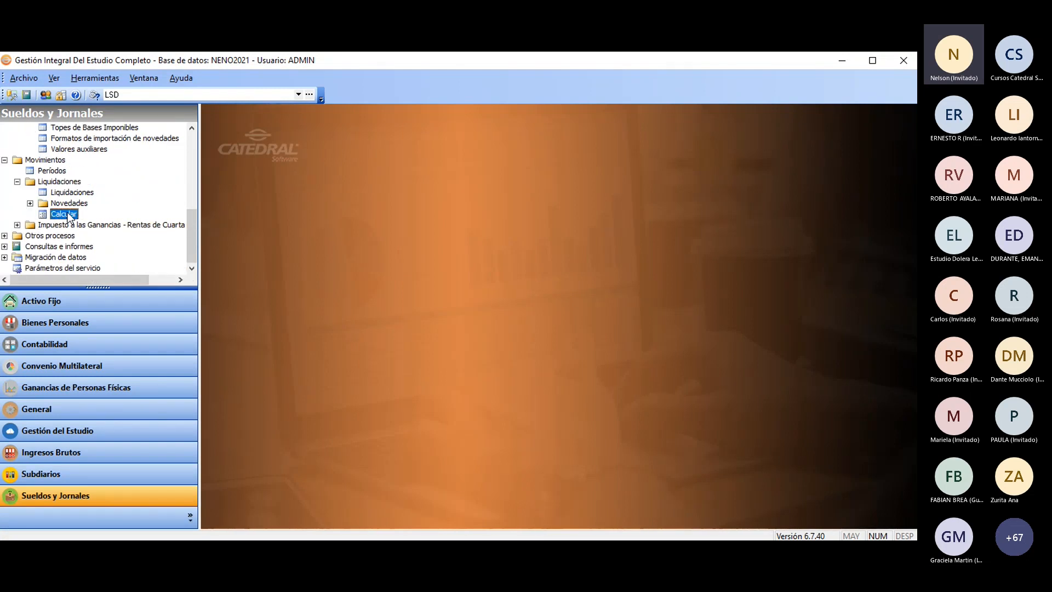
double_click(68, 213)
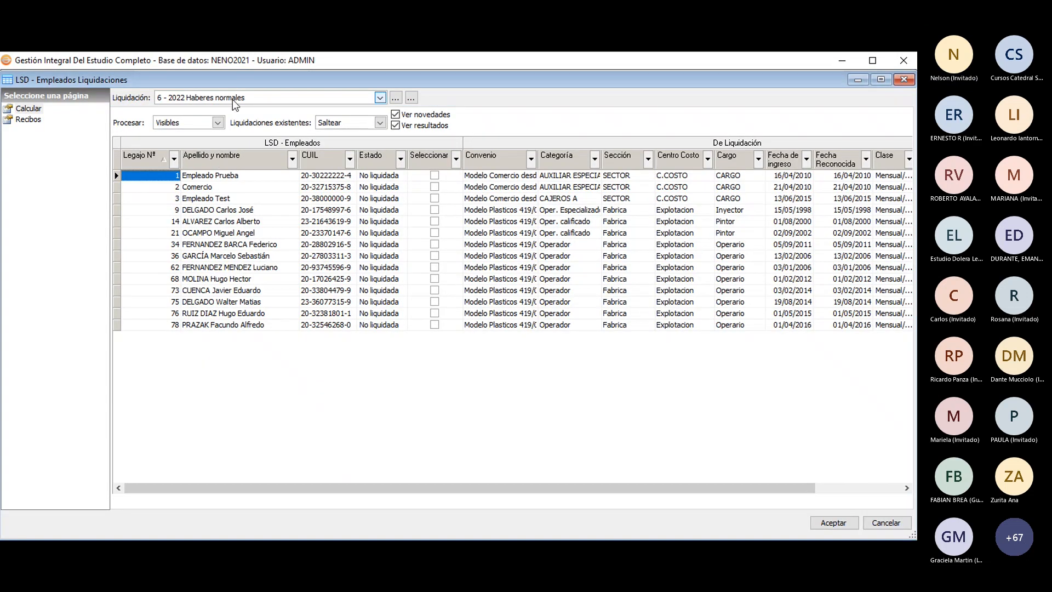
Calculate the 6 - 2022 Haberes normales settlement for the employee Comercio only, accepting the novedades without changes.
click(233, 99)
click(232, 99)
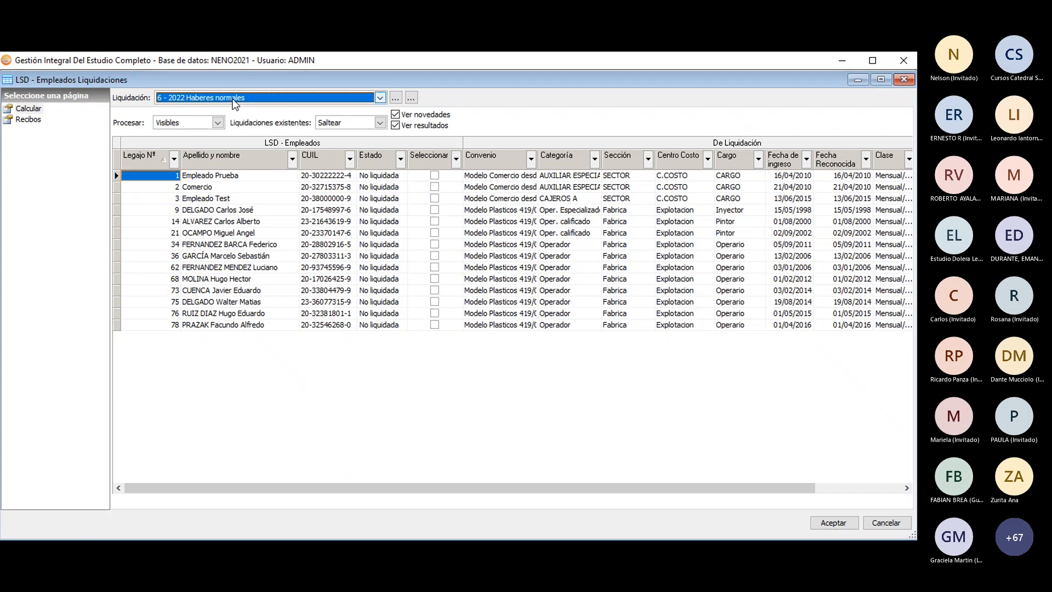
click(436, 186)
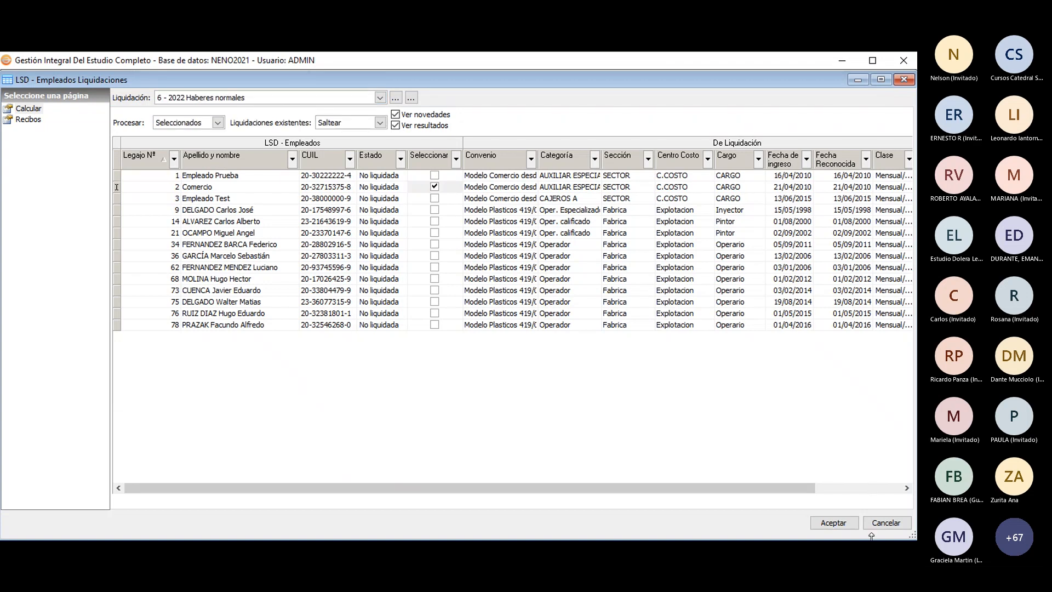
click(834, 522)
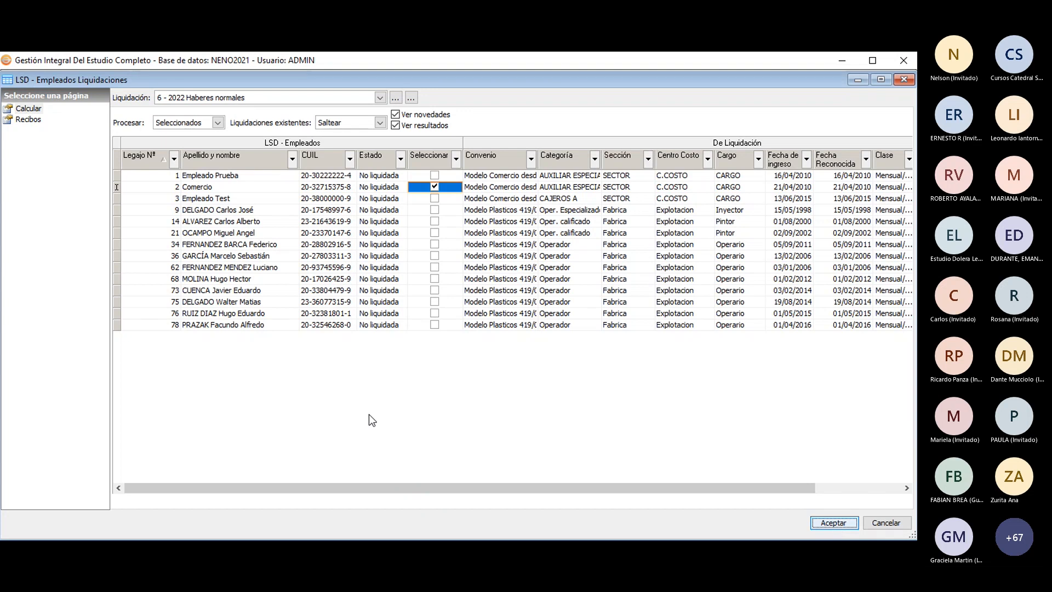
click(835, 524)
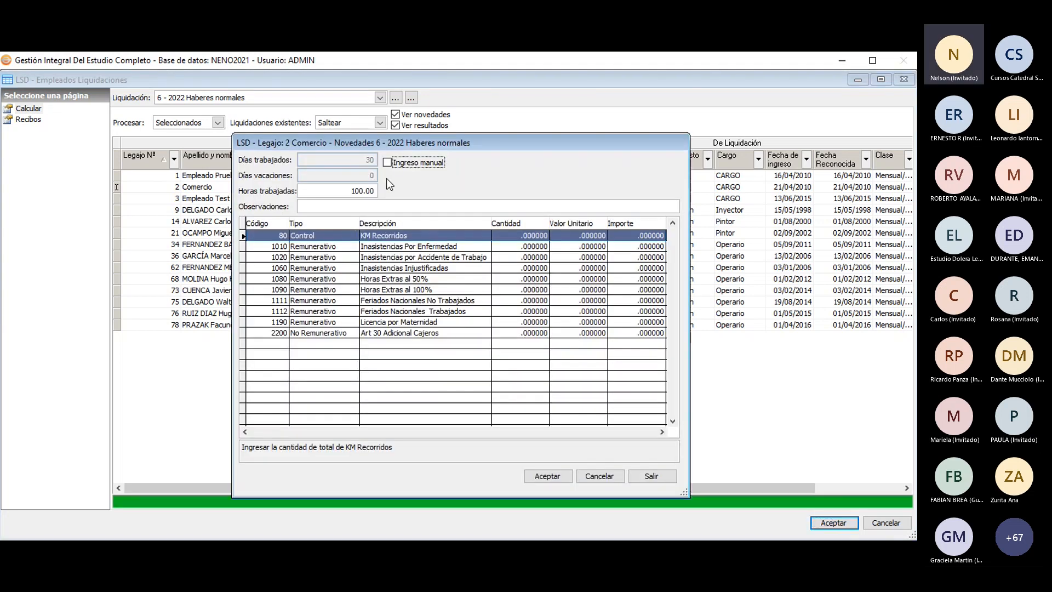
click(544, 476)
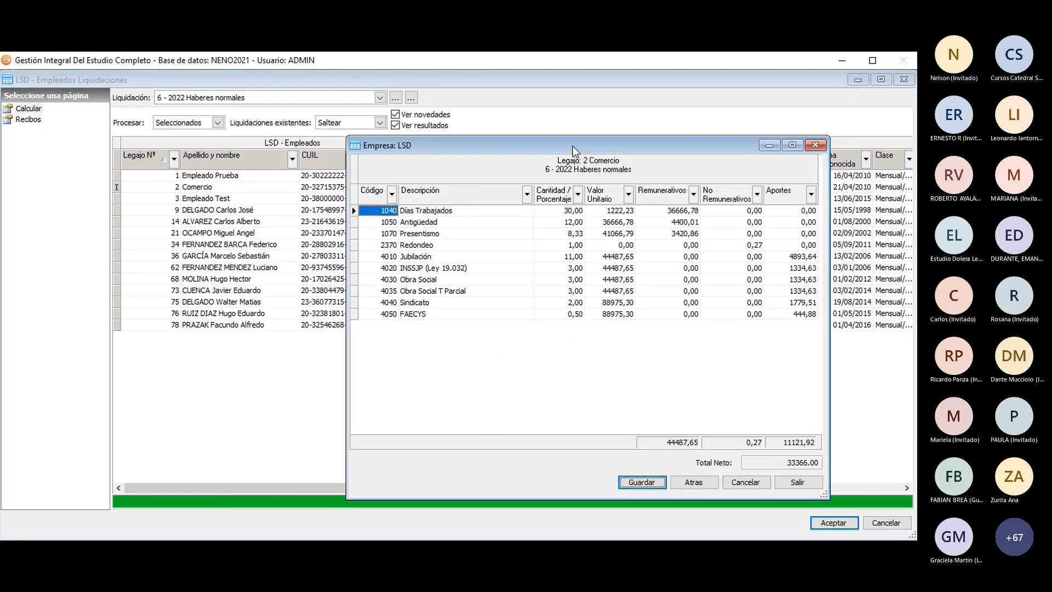
Check the 4030 Obra Social and 4035 Obra Social T Parcial lines, save the settlement, and close the calculation window.
drag(574, 146, 526, 148)
click(562, 281)
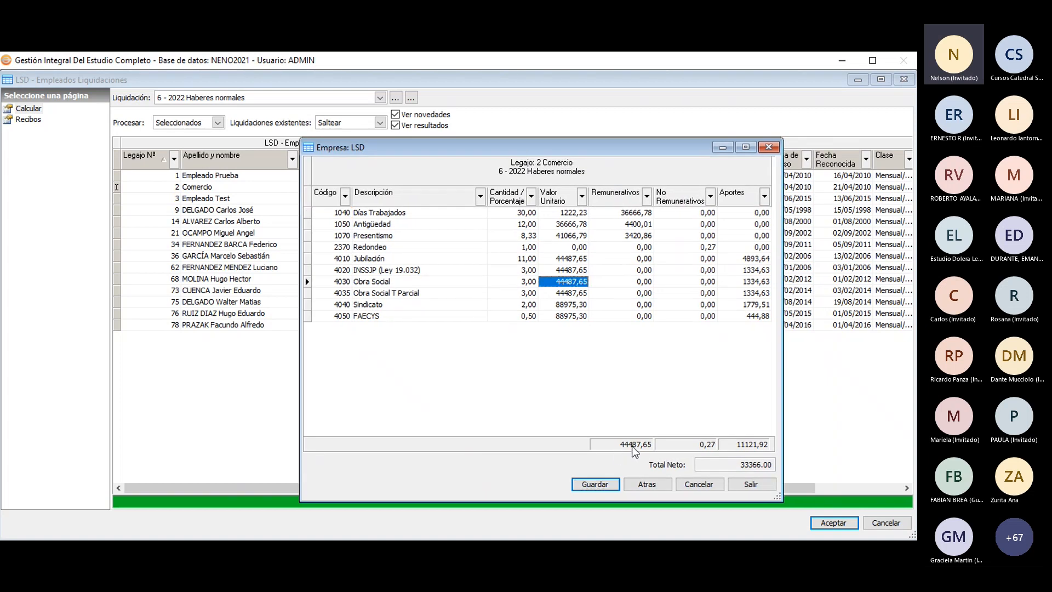
click(349, 282)
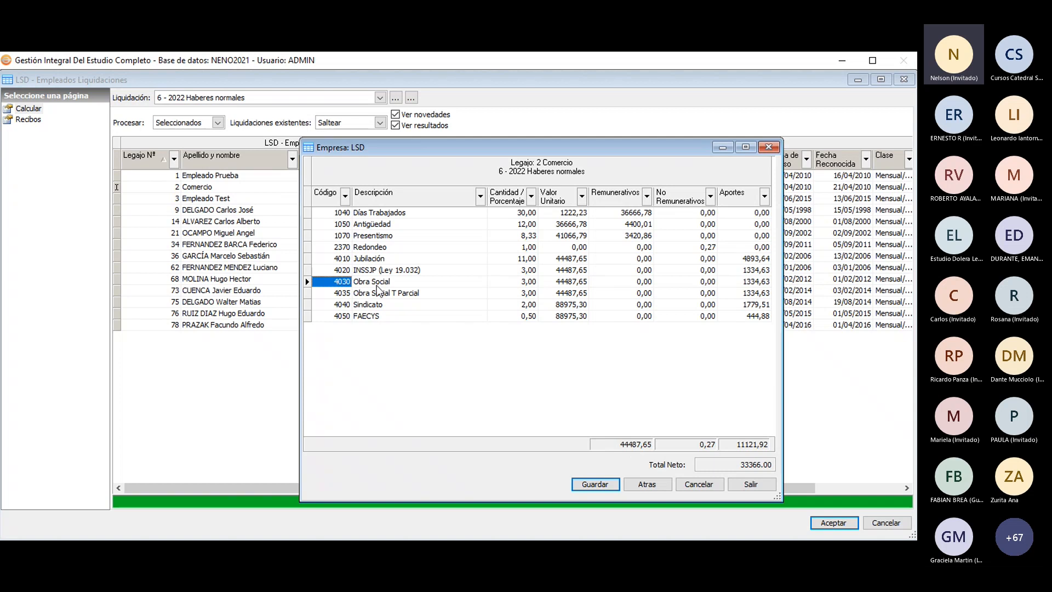
click(382, 286)
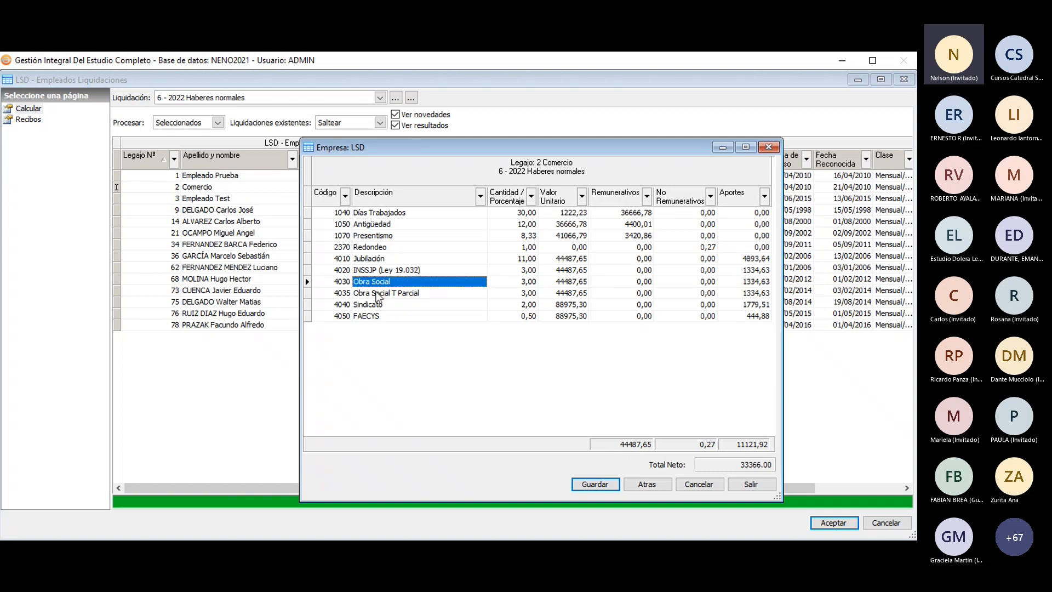
click(376, 297)
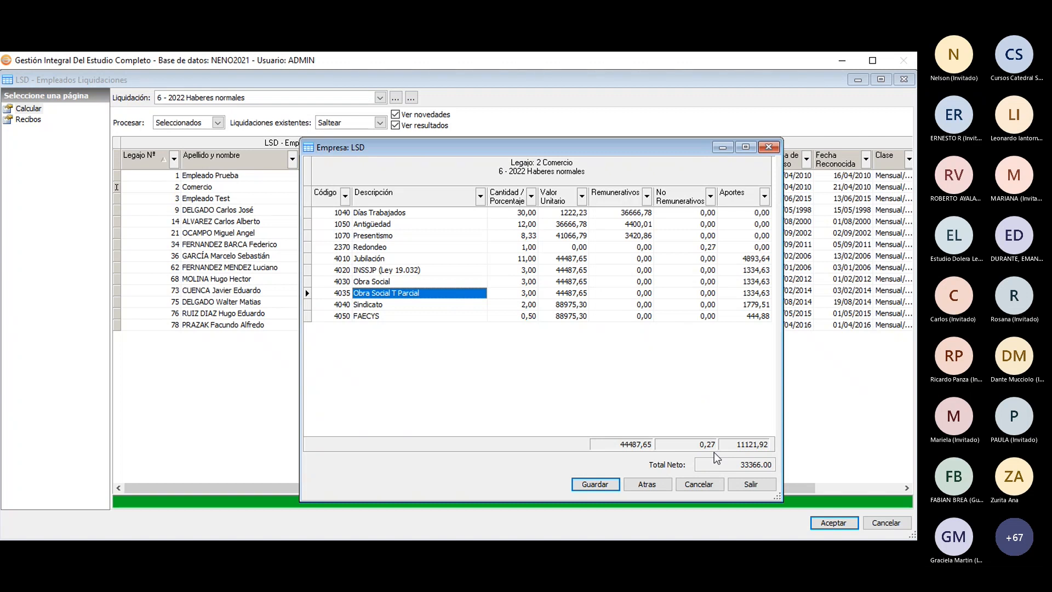
click(582, 487)
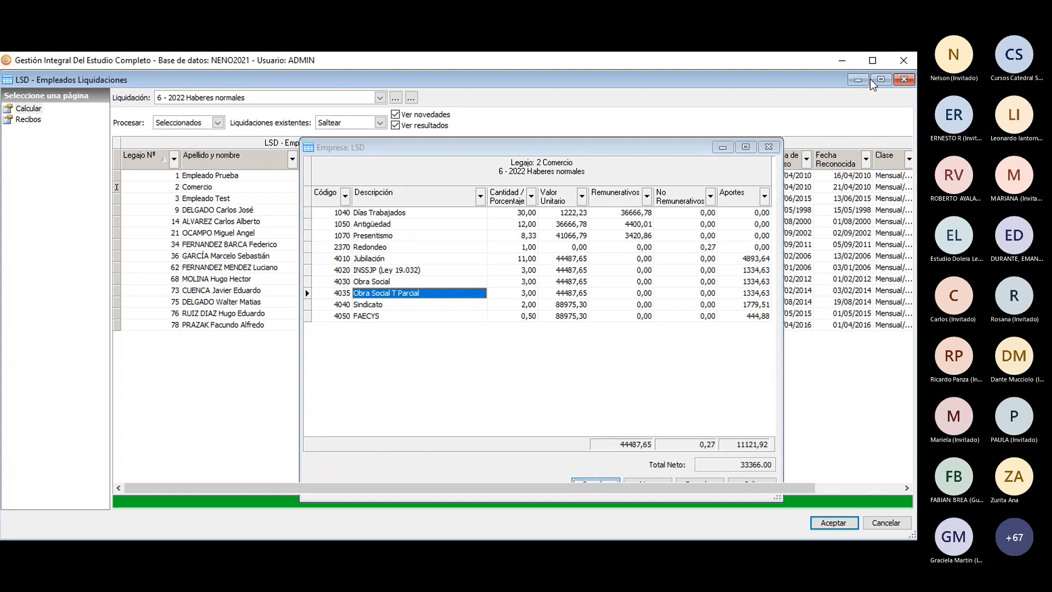
click(904, 79)
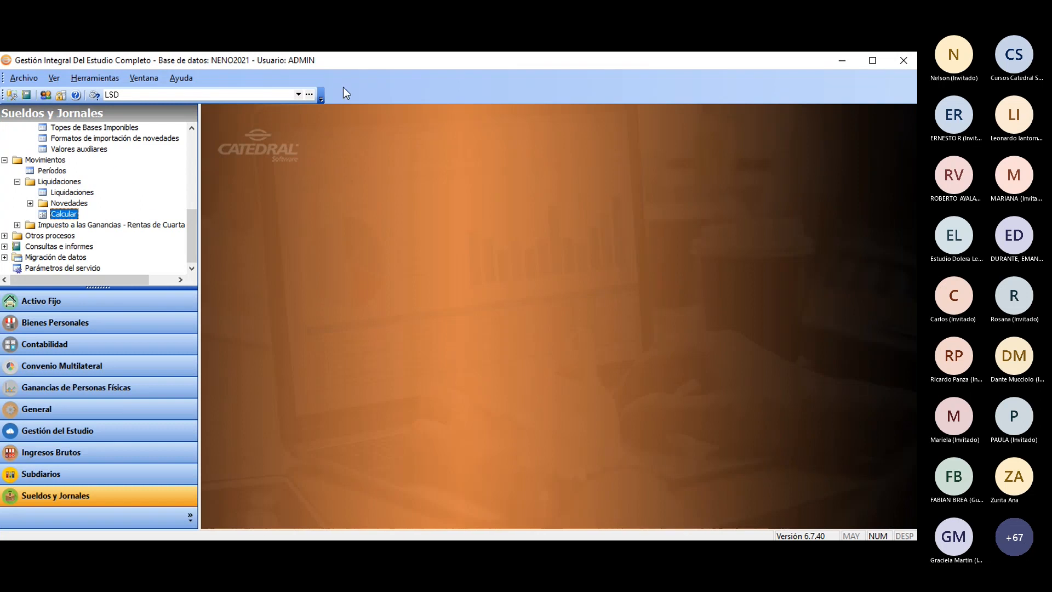
Display the aportes concepts of the convenio Modelo Comercio desde Abril 2021 LSD 2022.
drag(189, 220, 193, 143)
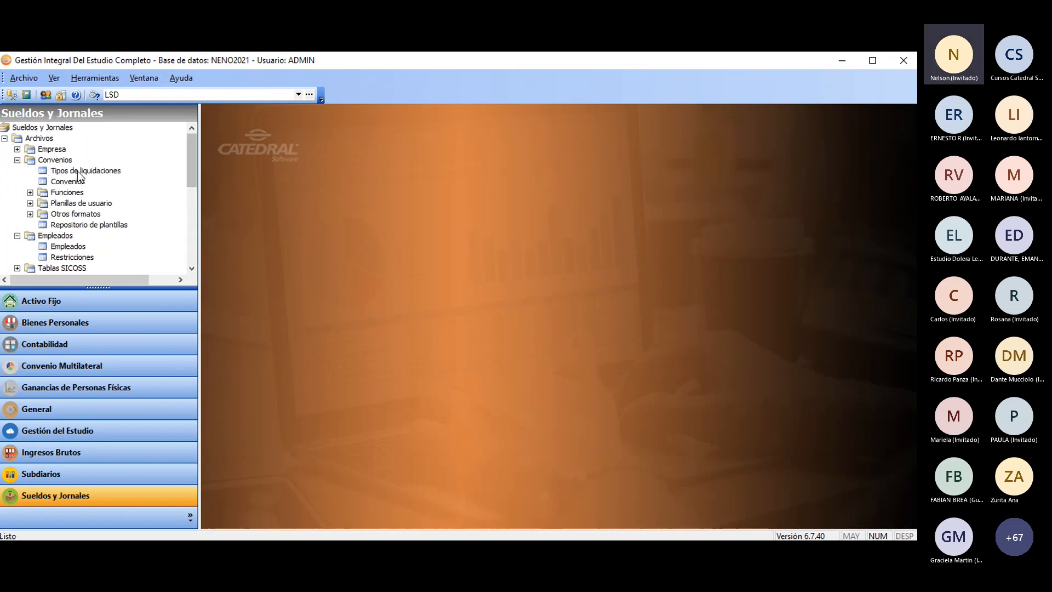
double_click(71, 181)
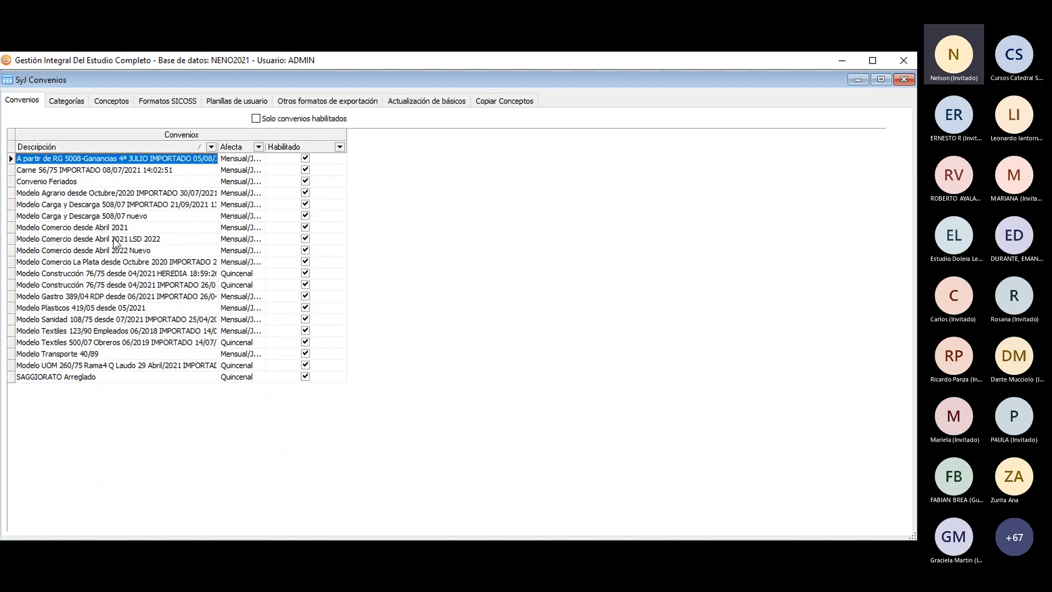
click(115, 241)
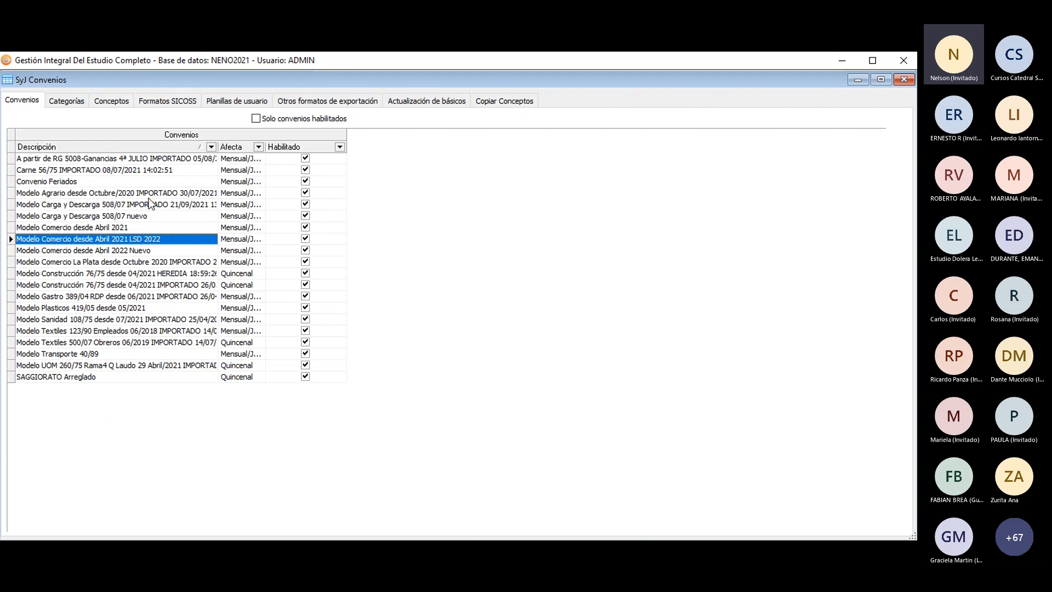
click(112, 101)
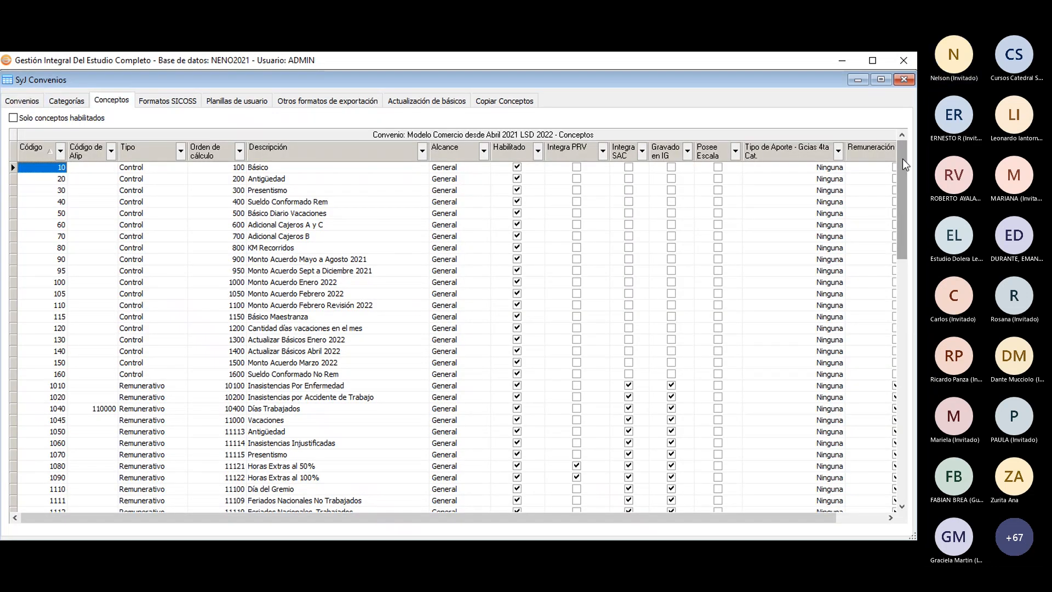
drag(903, 158, 899, 357)
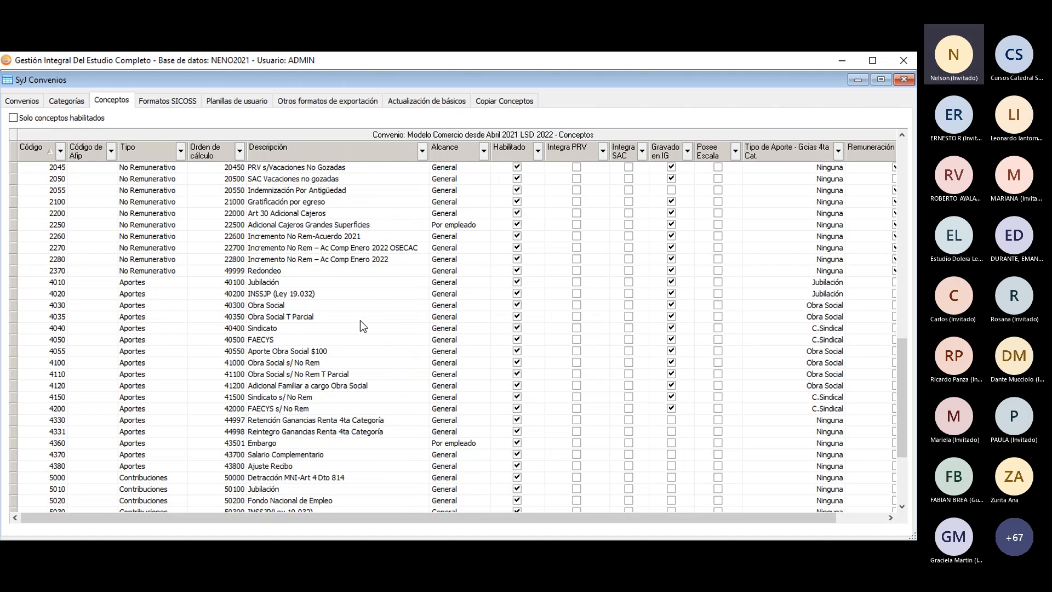
Locate the Obra Social s/ No Rem concepts and examine the Valor unitario setup of concept 4100, leaving it unchanged.
click(287, 362)
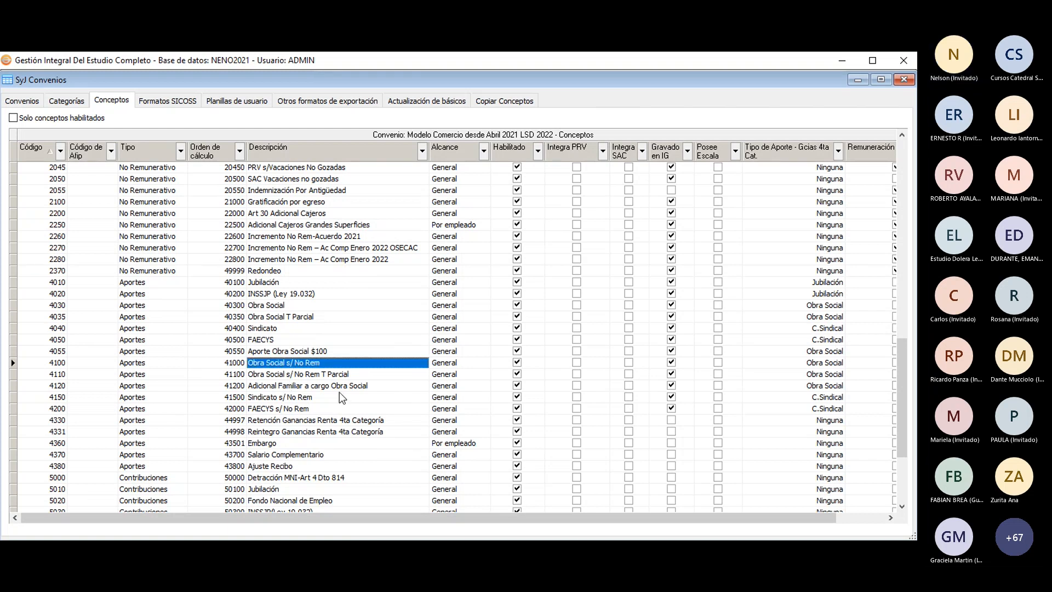
click(305, 373)
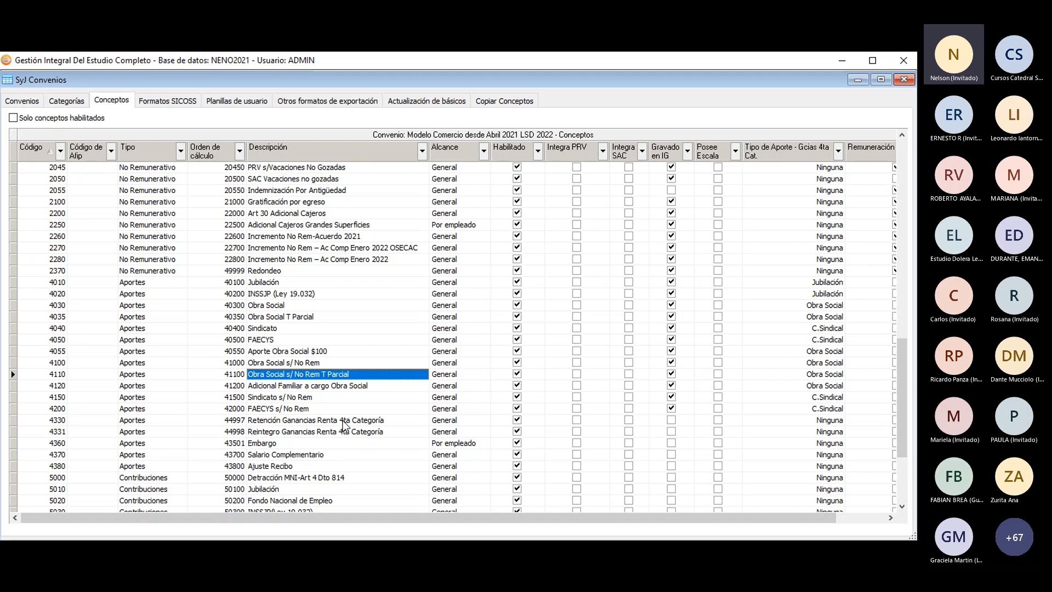
click(270, 363)
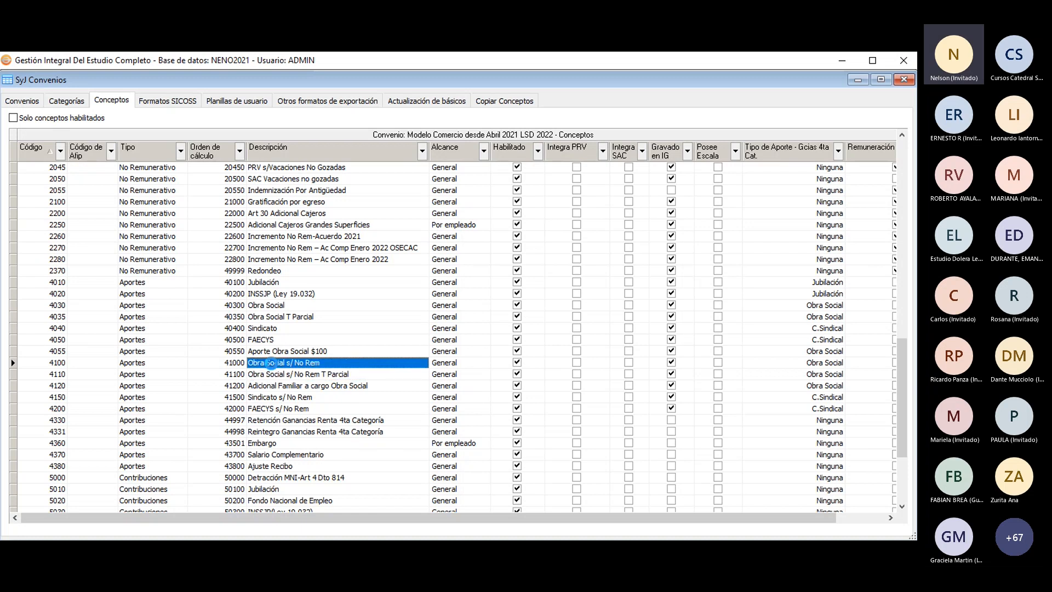
key(Return)
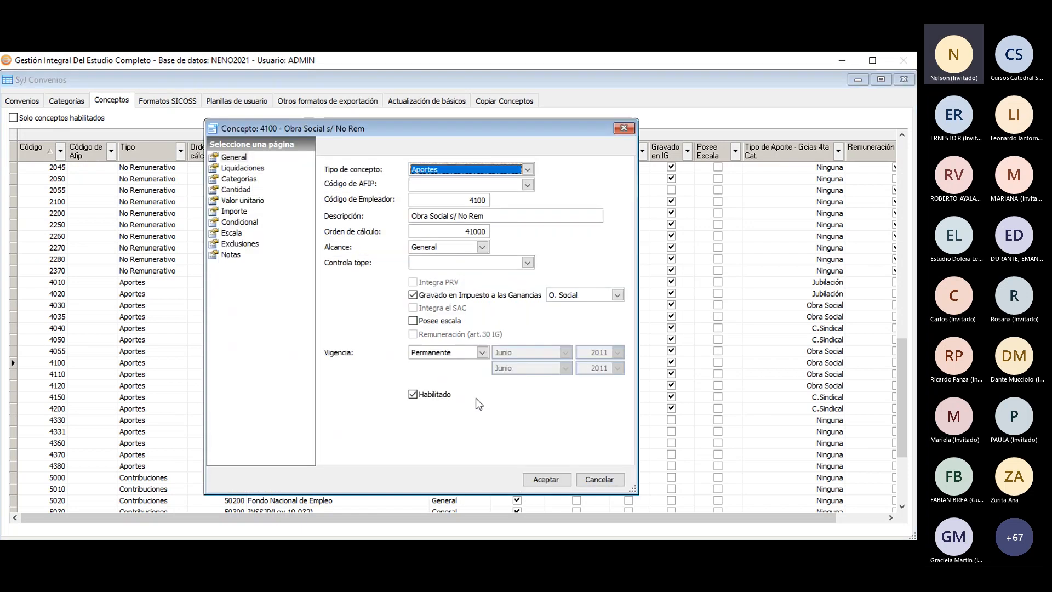
click(235, 200)
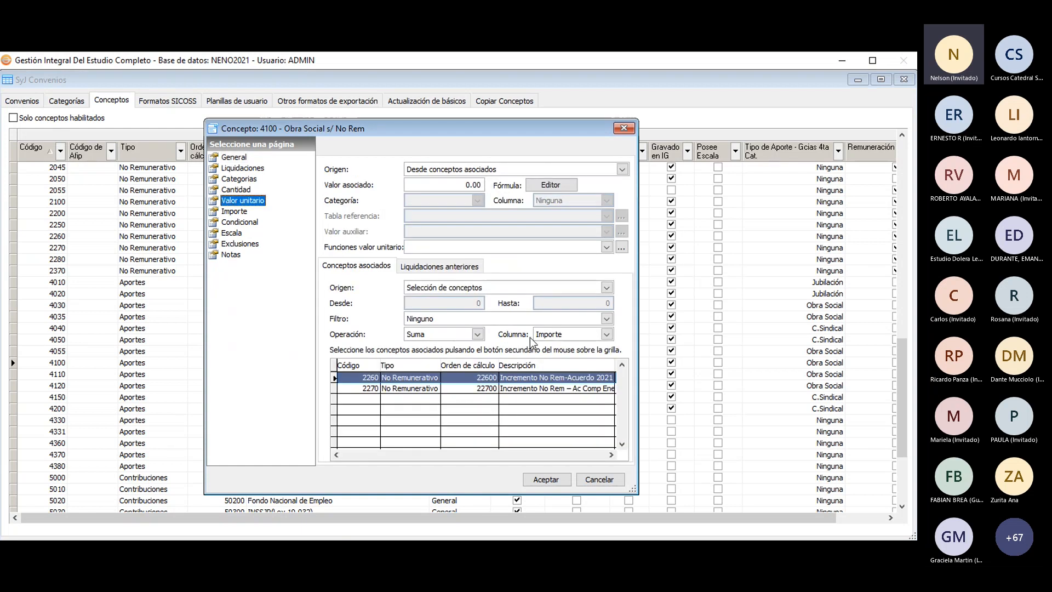
click(623, 129)
Examine the Valor unitario function and associated concepts of aportes concept 4110 Obra Social s/ No Rem T Parcial, discarding any changes.
scroll(297, 443, down, 1)
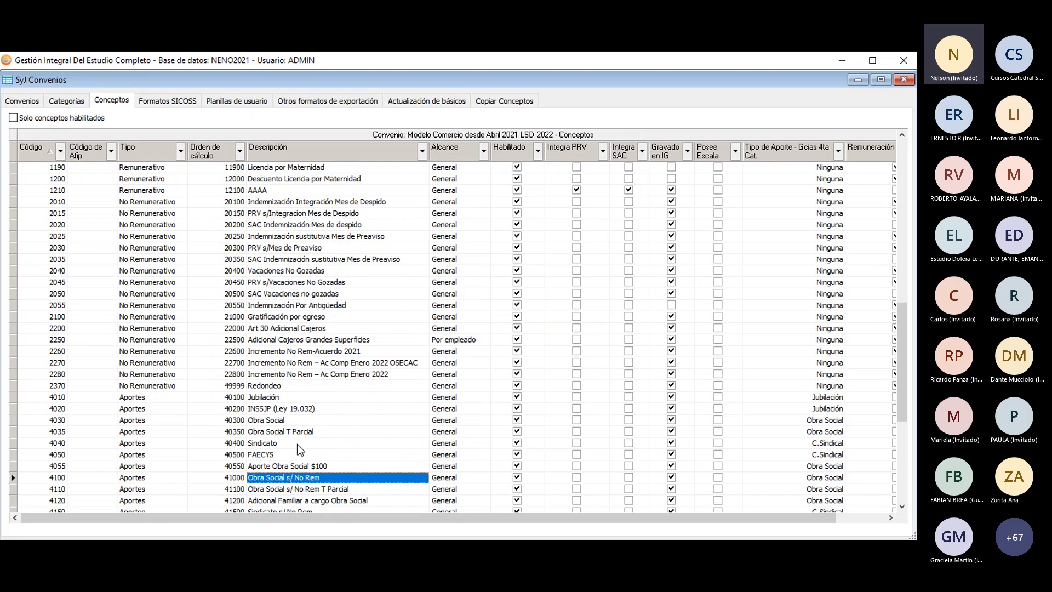
click(303, 478)
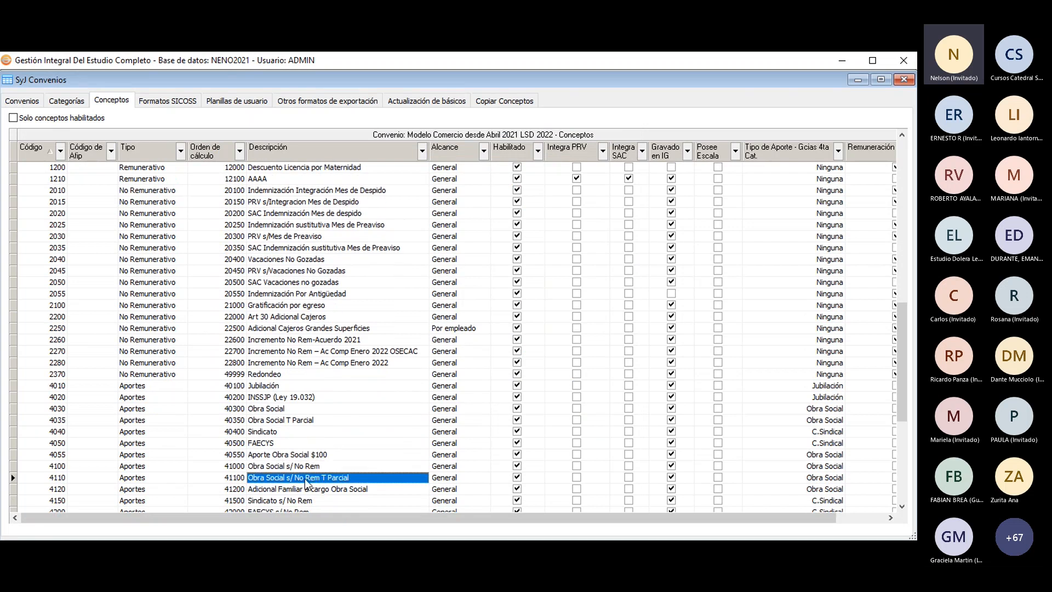
key(Return)
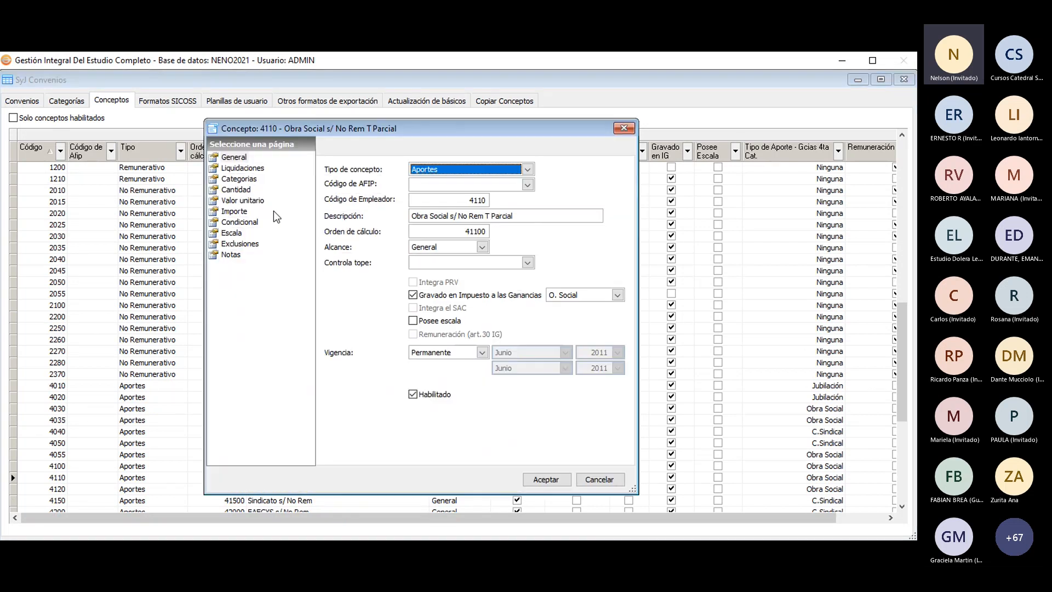
click(244, 200)
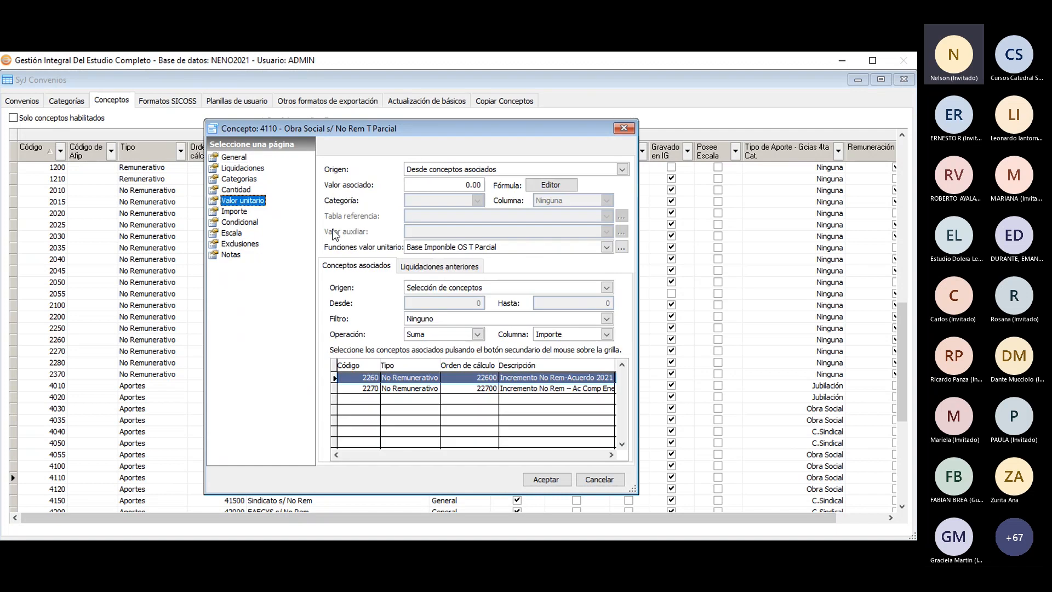
click(469, 251)
click(469, 251)
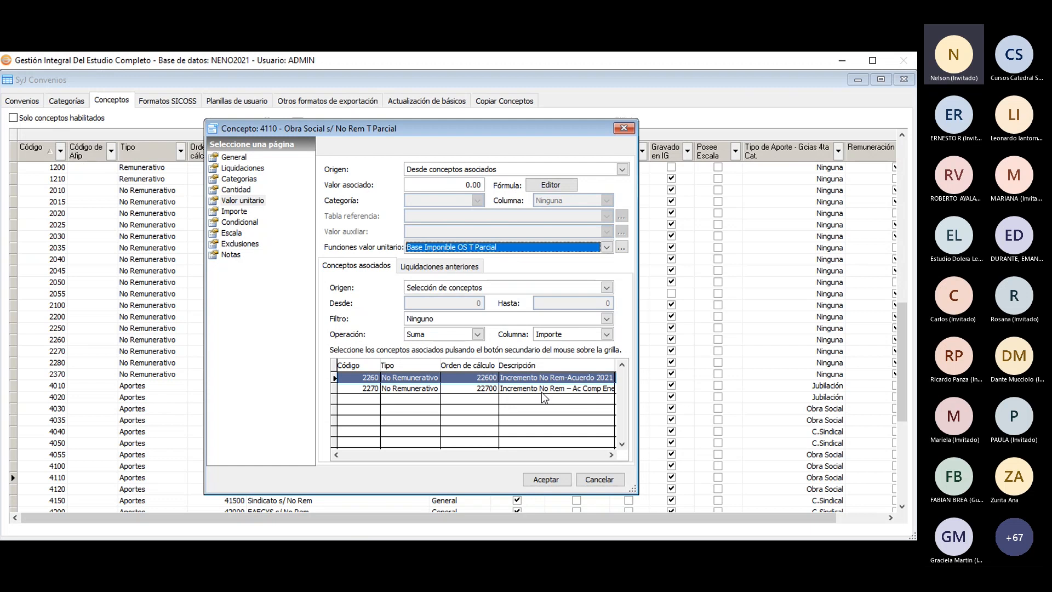
click(597, 480)
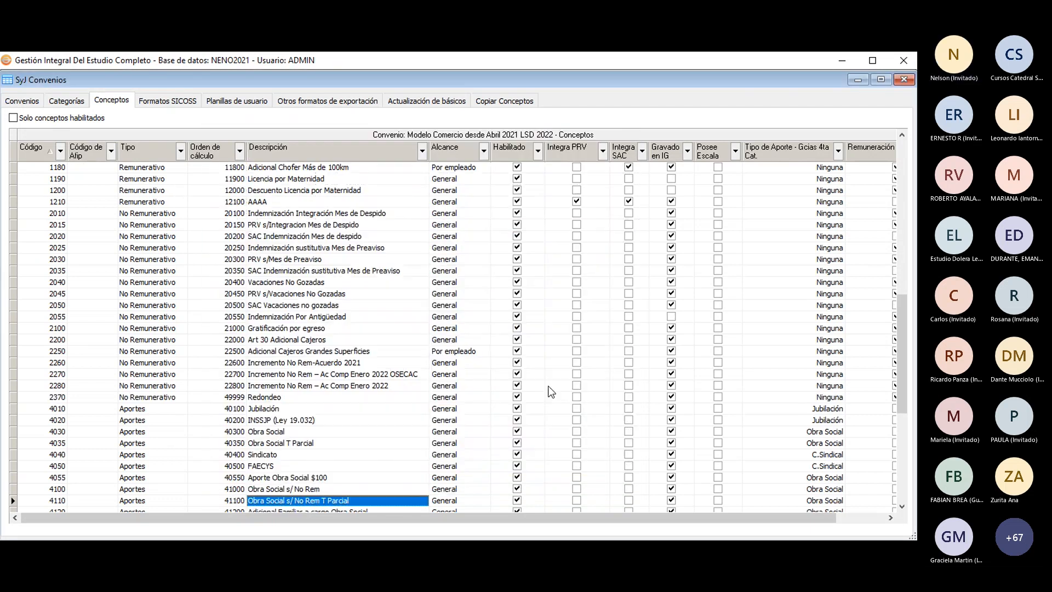
Locate the contribuciones Obra Social concepts and compare them with aportes concepts 4030 Obra Social and 4035 Obra Social T Parcial.
scroll(610, 333, down, 4)
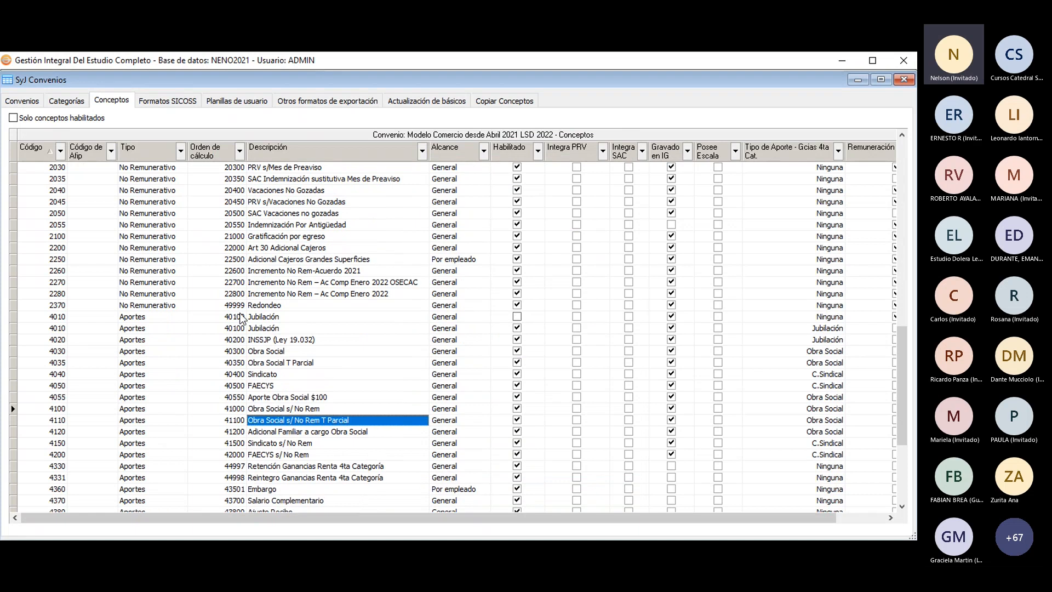
scroll(357, 321, down, 3)
scroll(357, 353, down, 3)
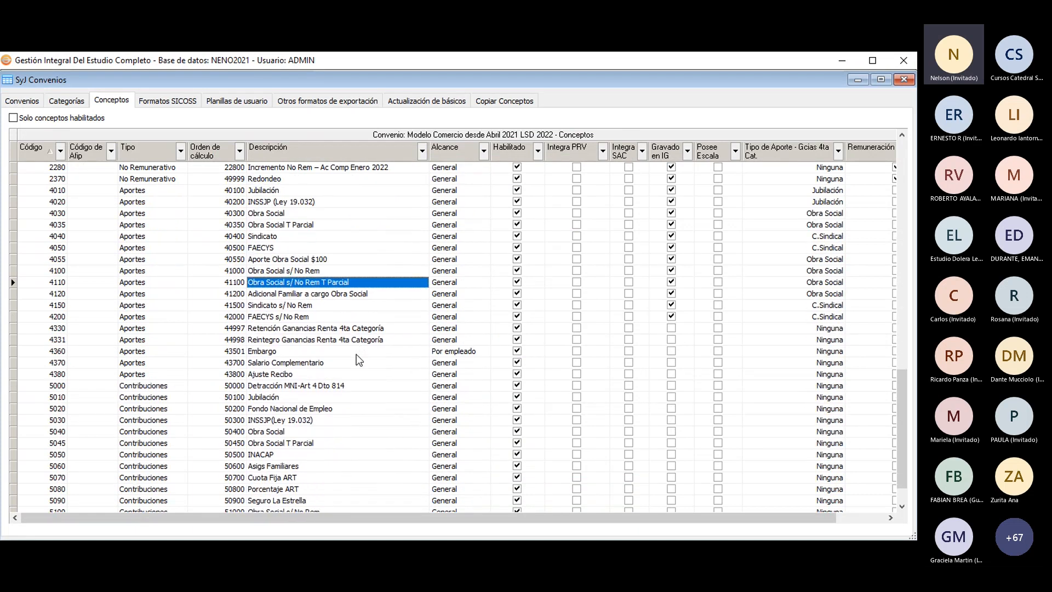
scroll(356, 354, down, 2)
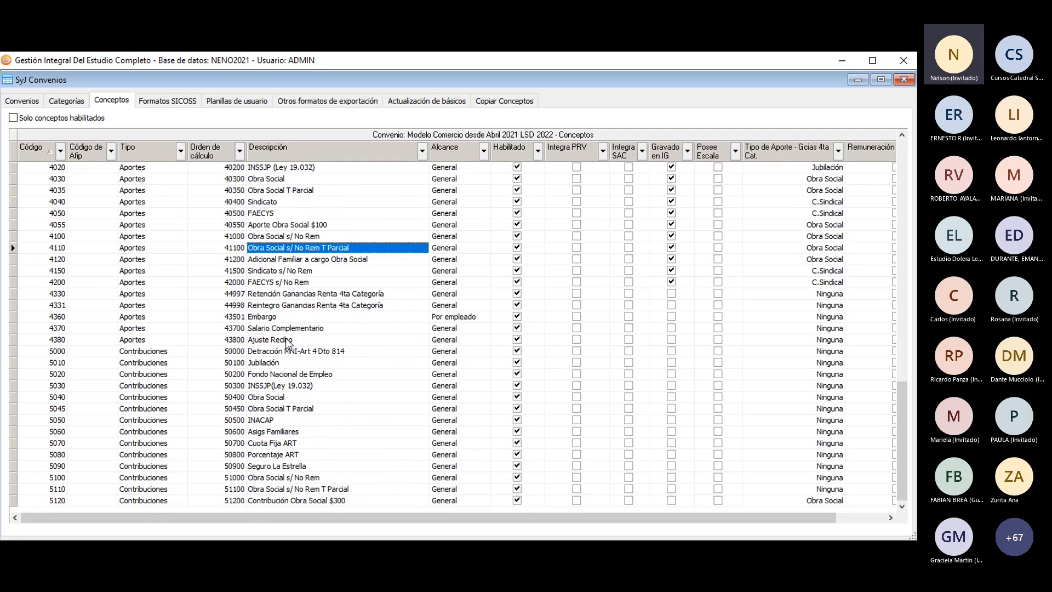
click(271, 181)
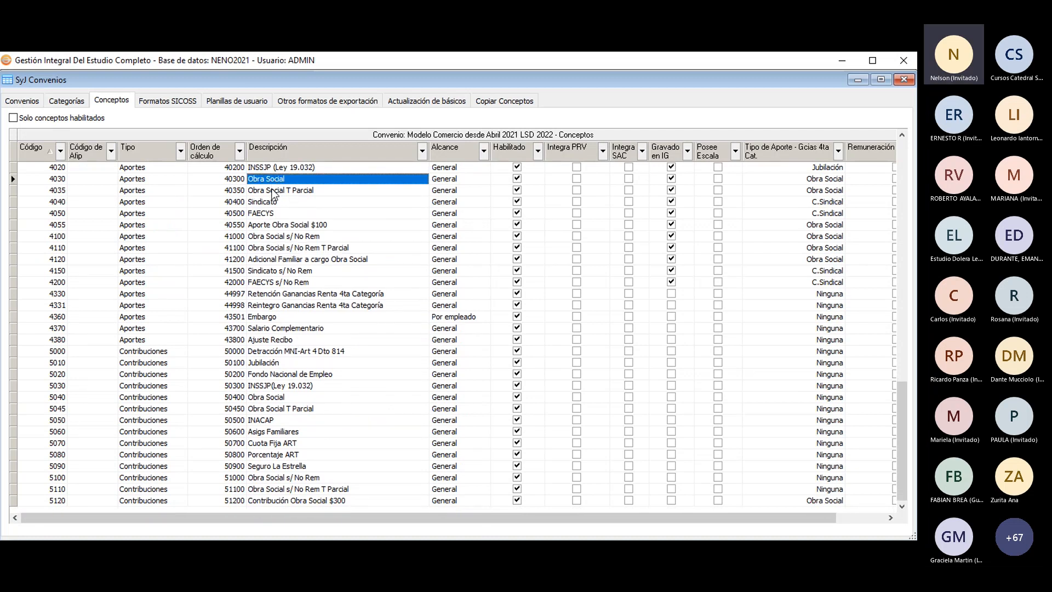
click(270, 191)
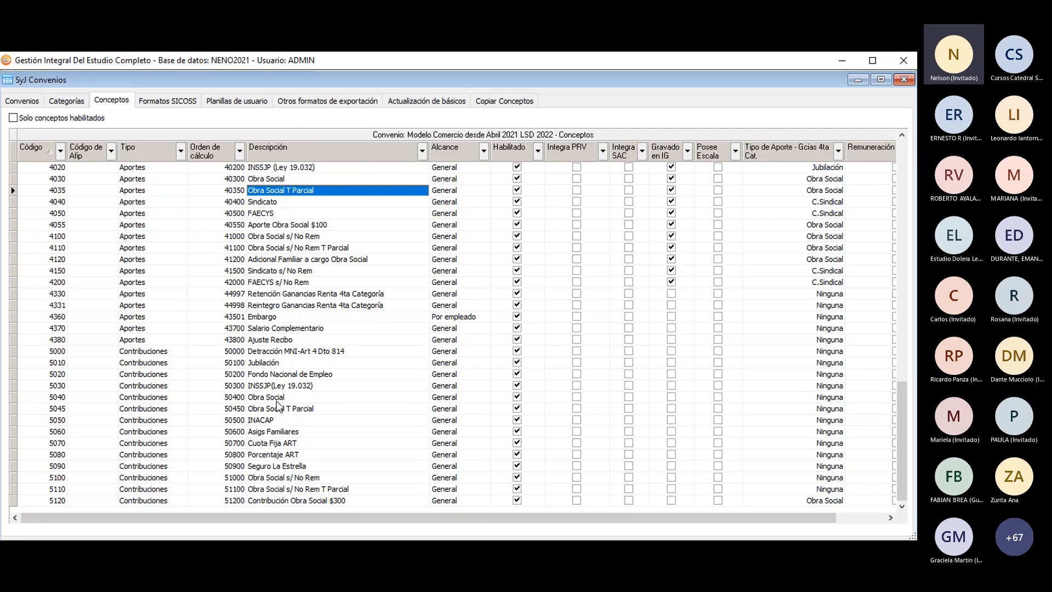
In the Valor unitario setup of contribuciones concept 5040 Obra Social, try the function Base Imponible OS, clear it, and accept the concept.
double_click(268, 401)
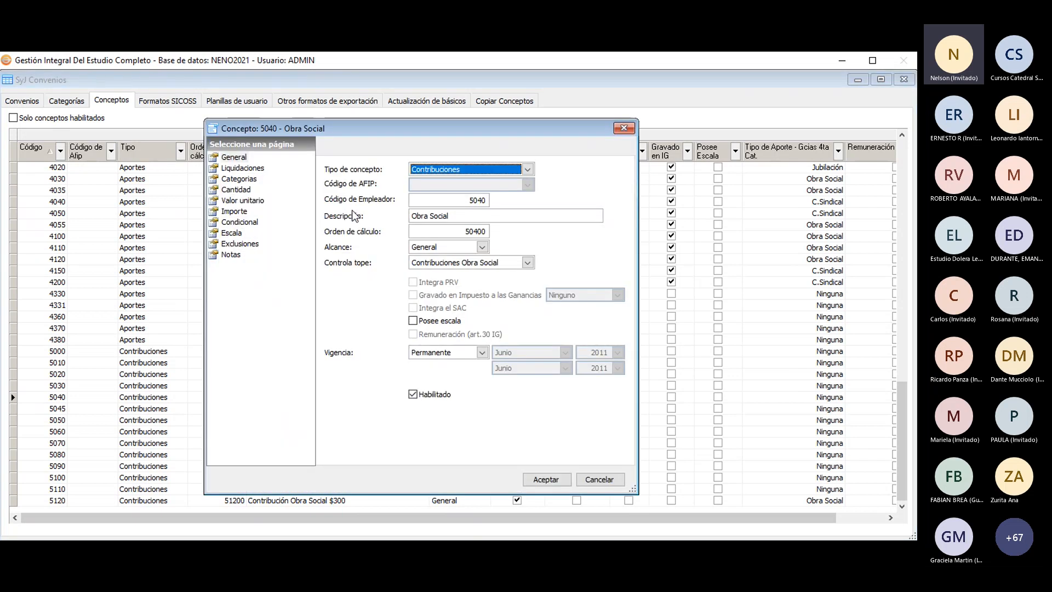
click(229, 201)
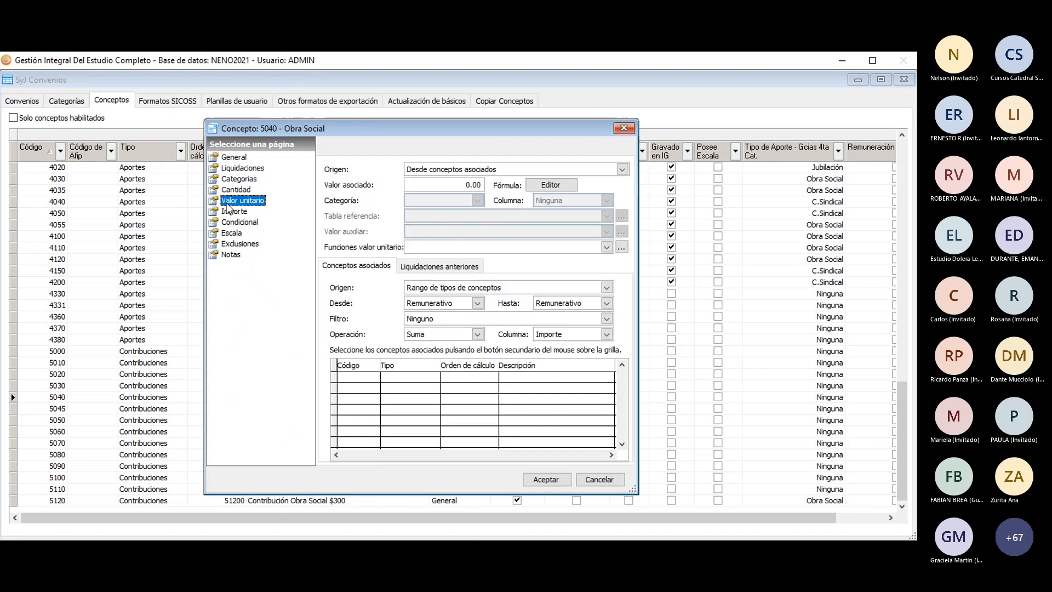
click(466, 247)
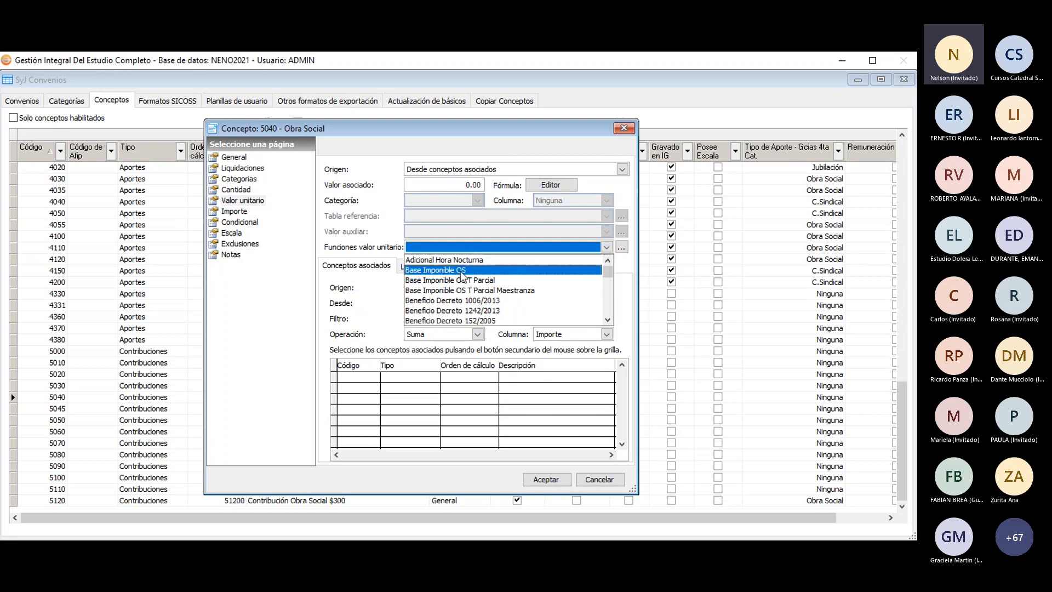
click(460, 271)
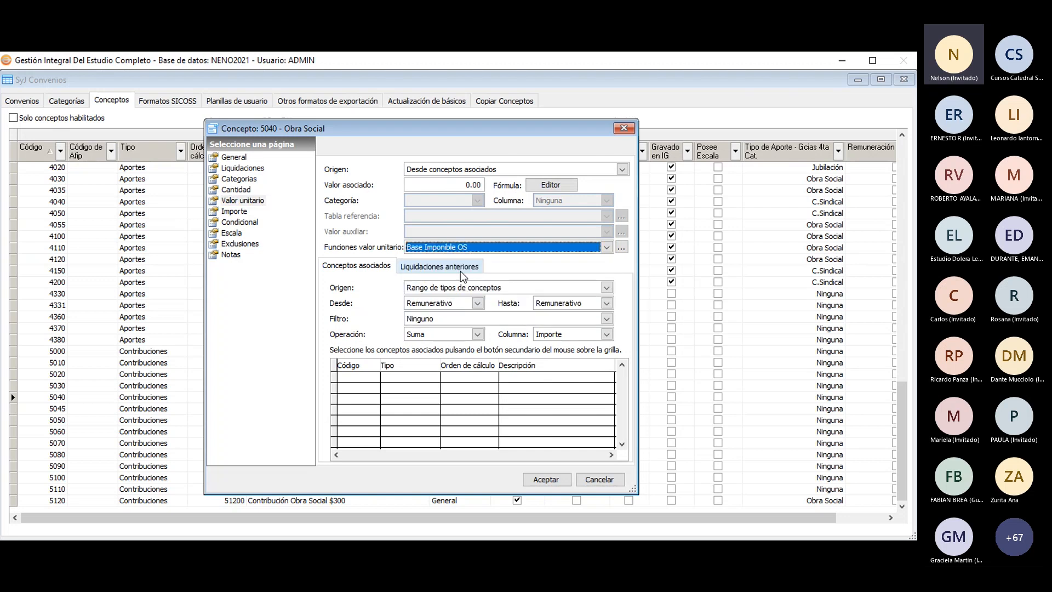
key(Delete)
key(Tab)
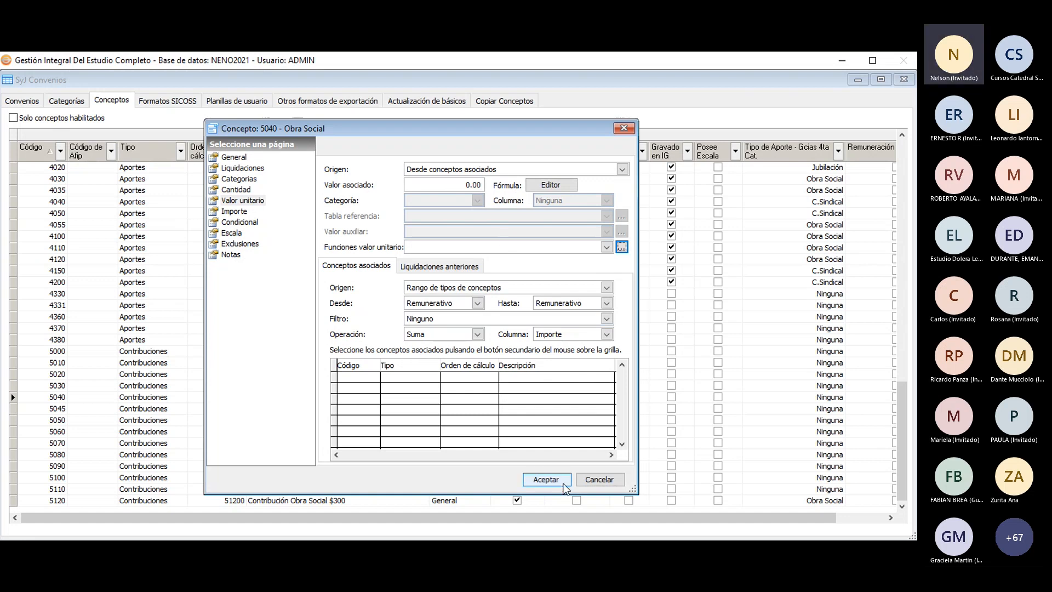
click(546, 480)
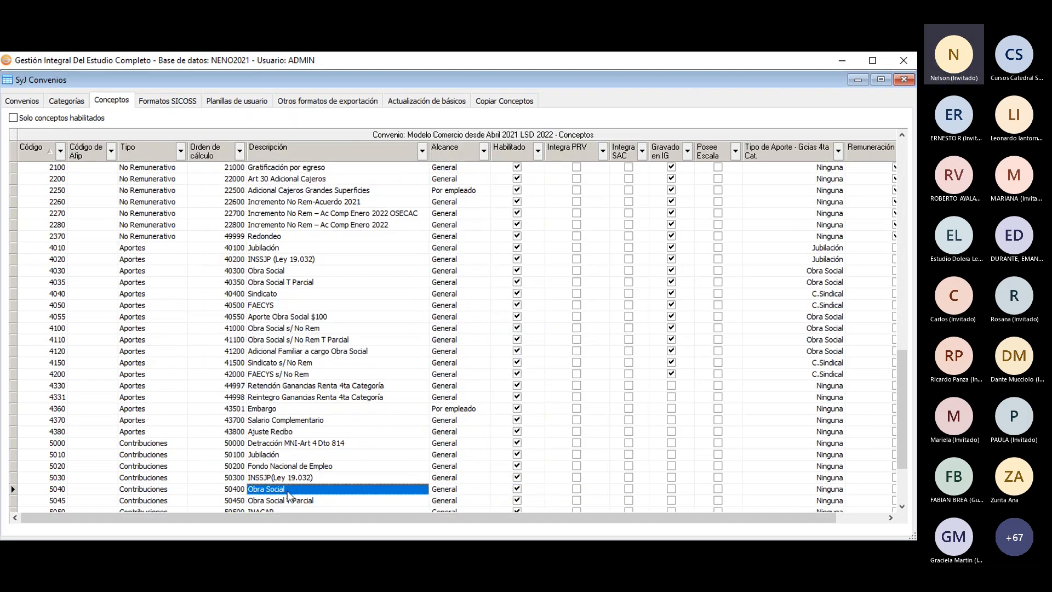
Check the Valor unitario function of contribuciones concept 5045 Obra Social T Parcial and accept the concept without changes.
click(283, 500)
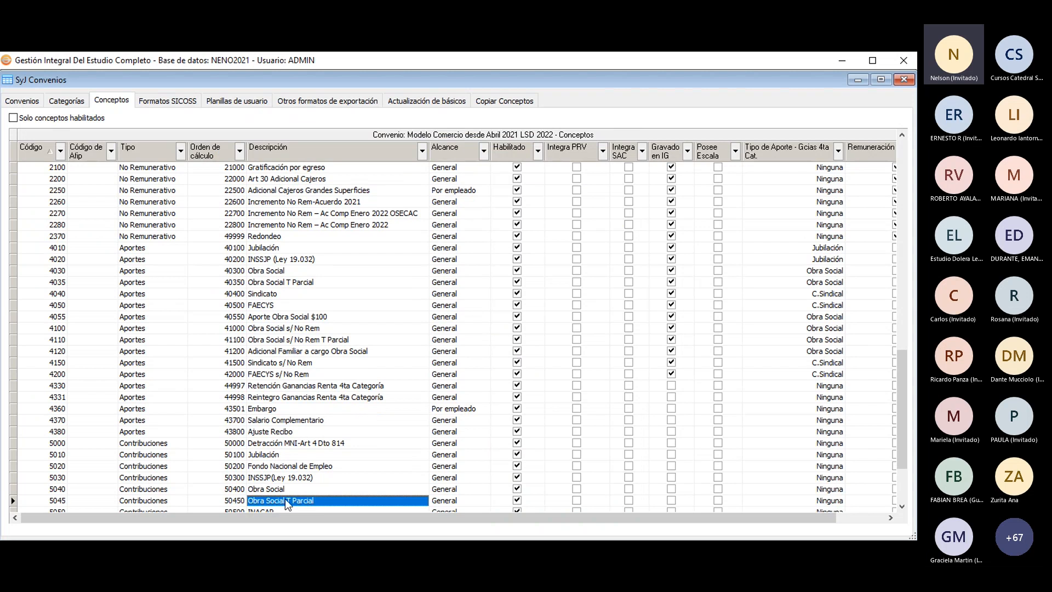
double_click(285, 500)
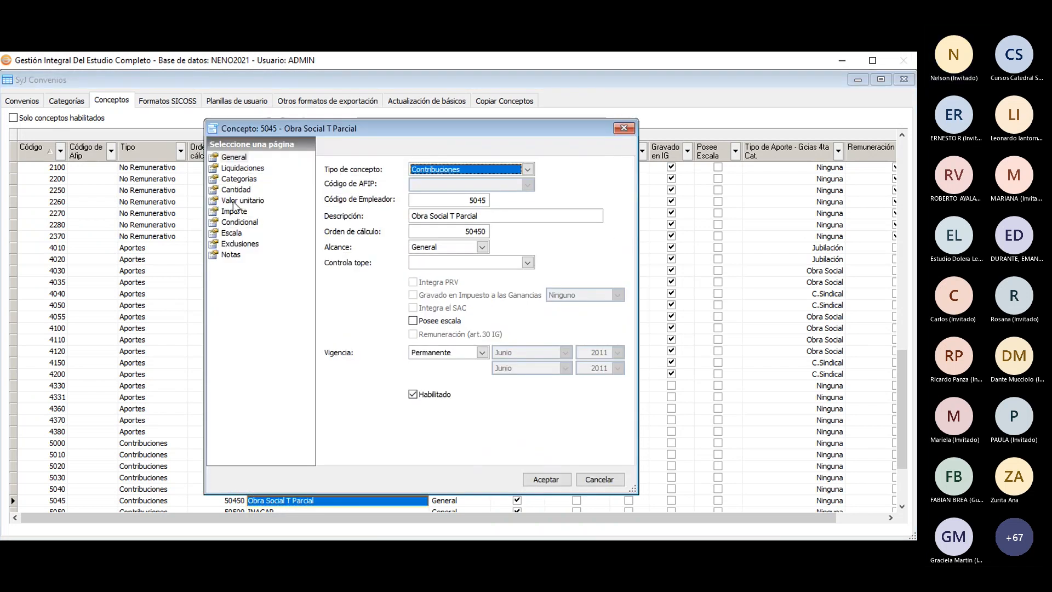
click(235, 201)
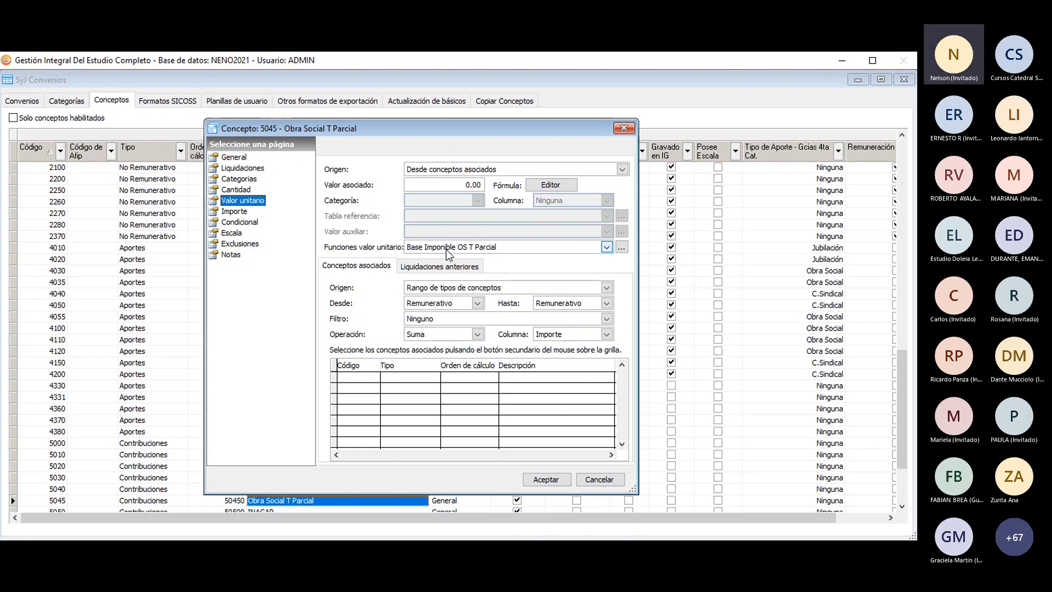
click(465, 249)
click(465, 249)
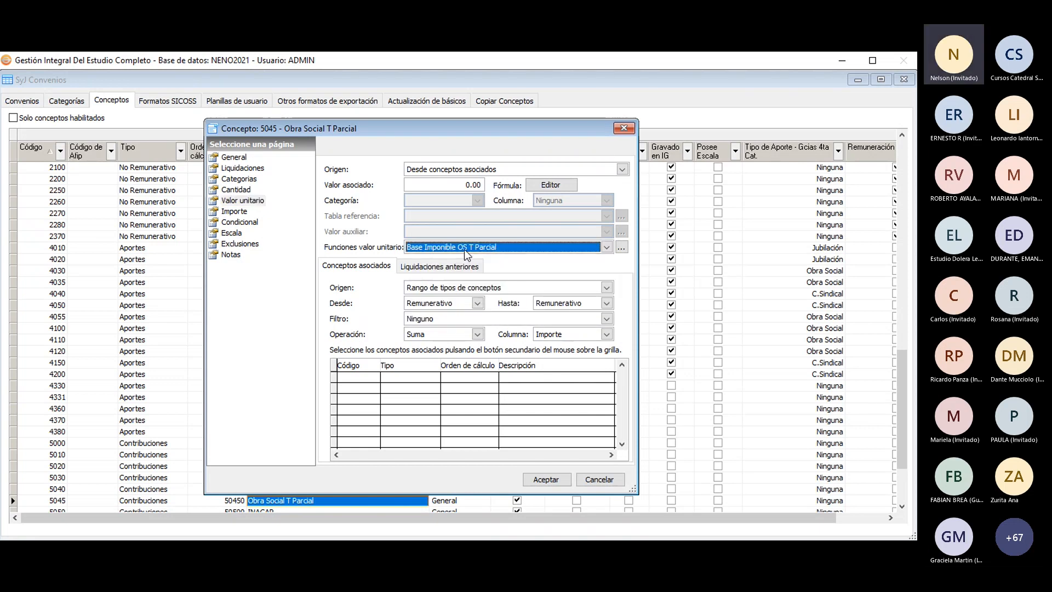
click(547, 480)
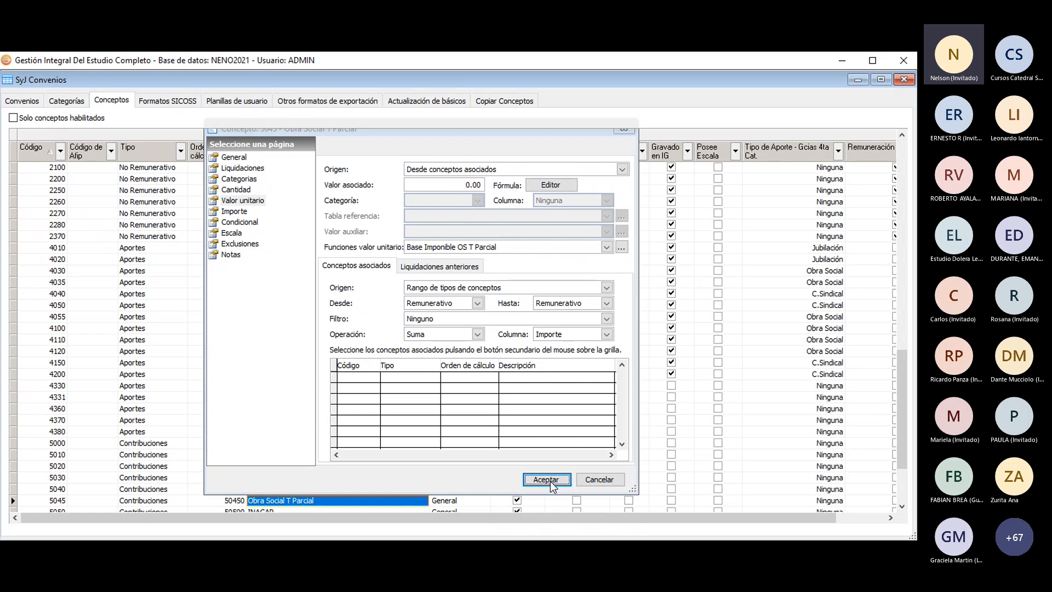
Display the Valor unitario setup of contribuciones concept 5100 Obra Social s/ No Rem.
scroll(361, 411, down, 1)
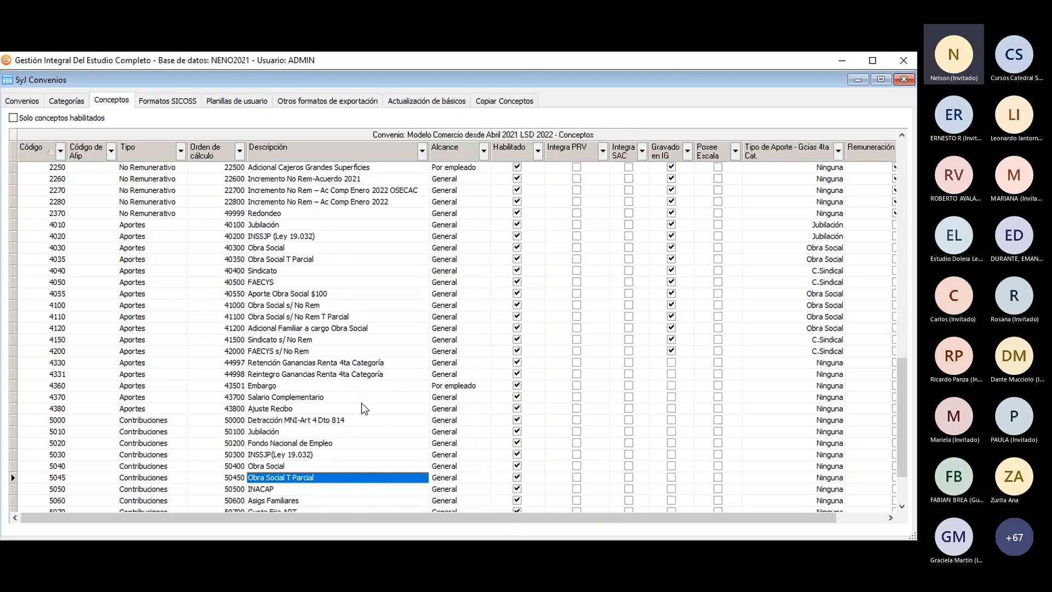
scroll(362, 400, down, 2)
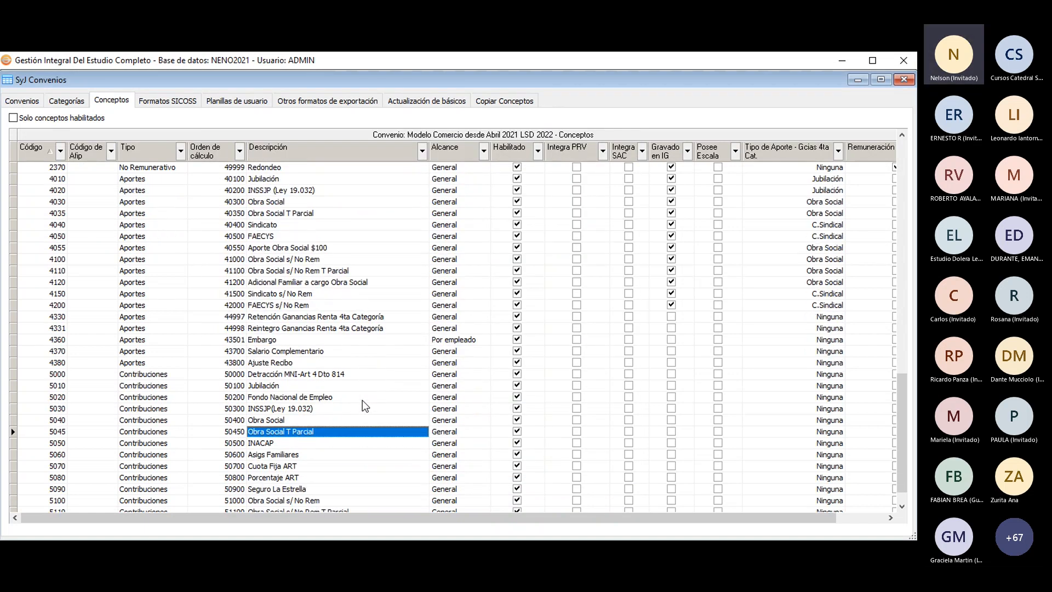
scroll(363, 406, down, 1)
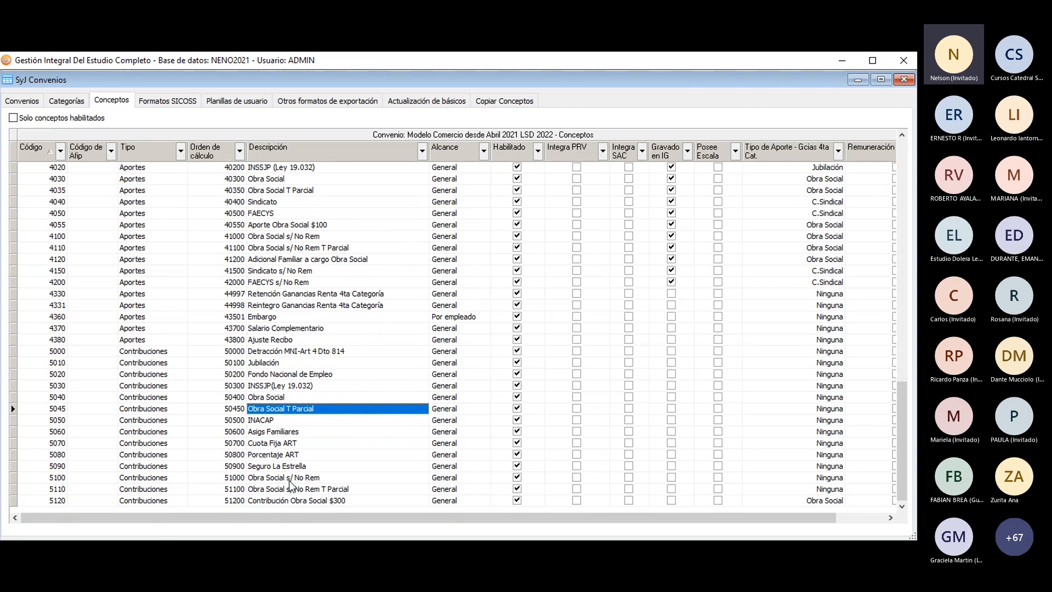
click(292, 480)
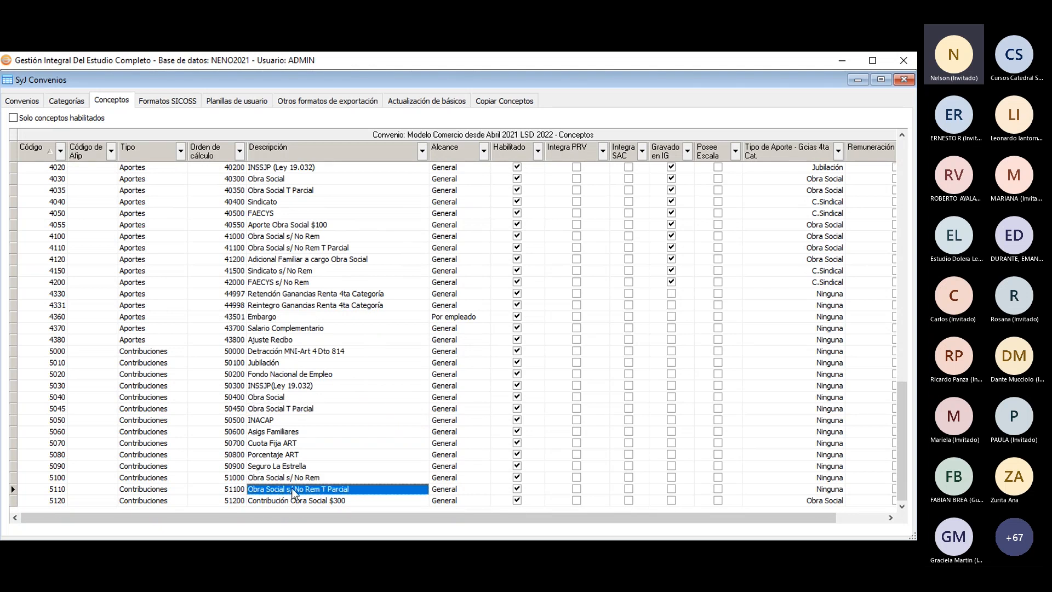
key(Return)
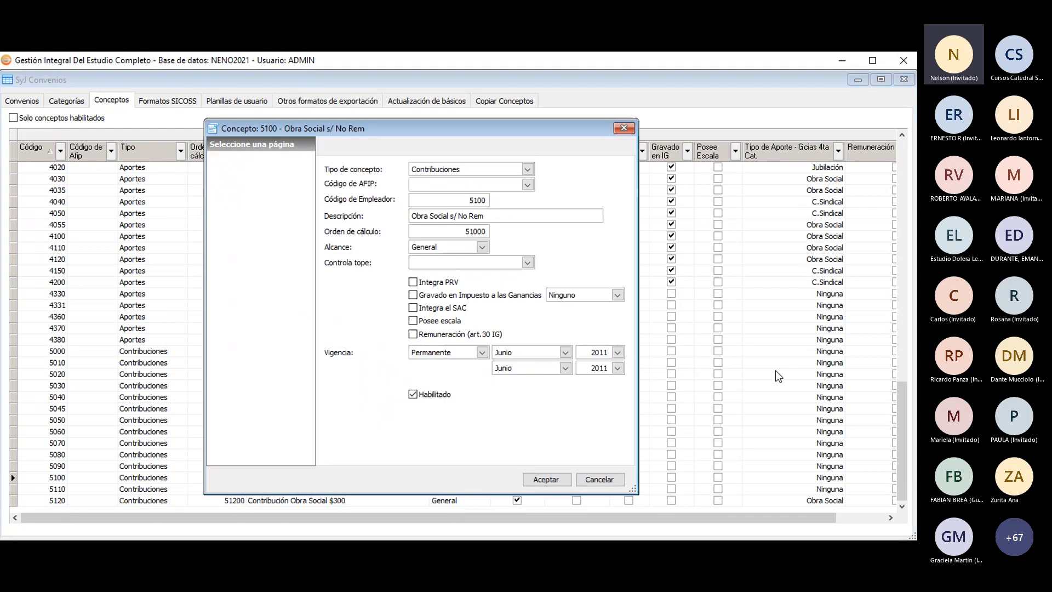
click(229, 203)
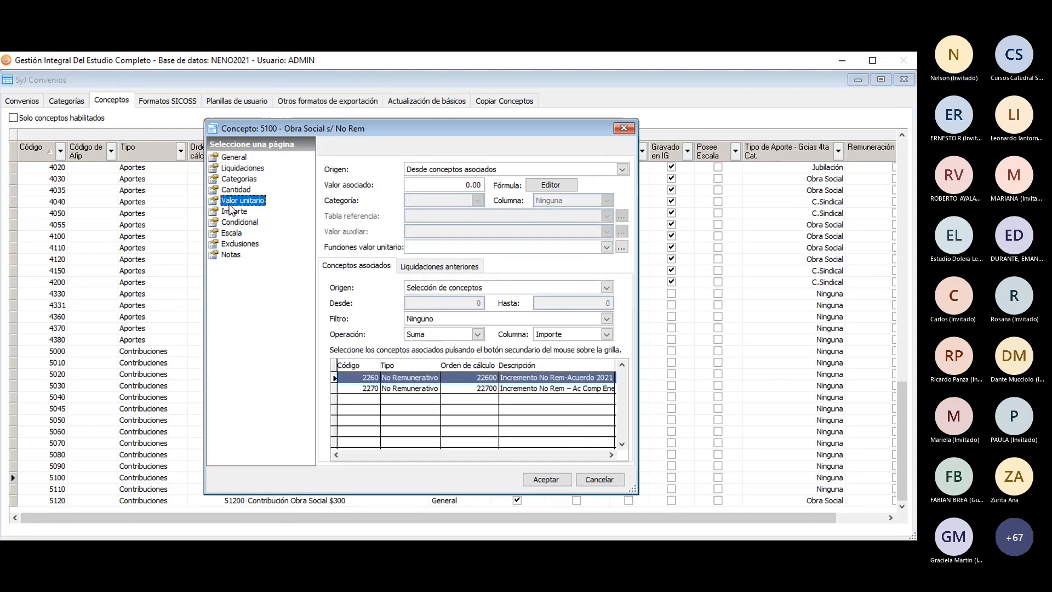
Try Base Imponible OS as the unit value function of concept 5100, clear the selection, and accept the concept.
click(452, 248)
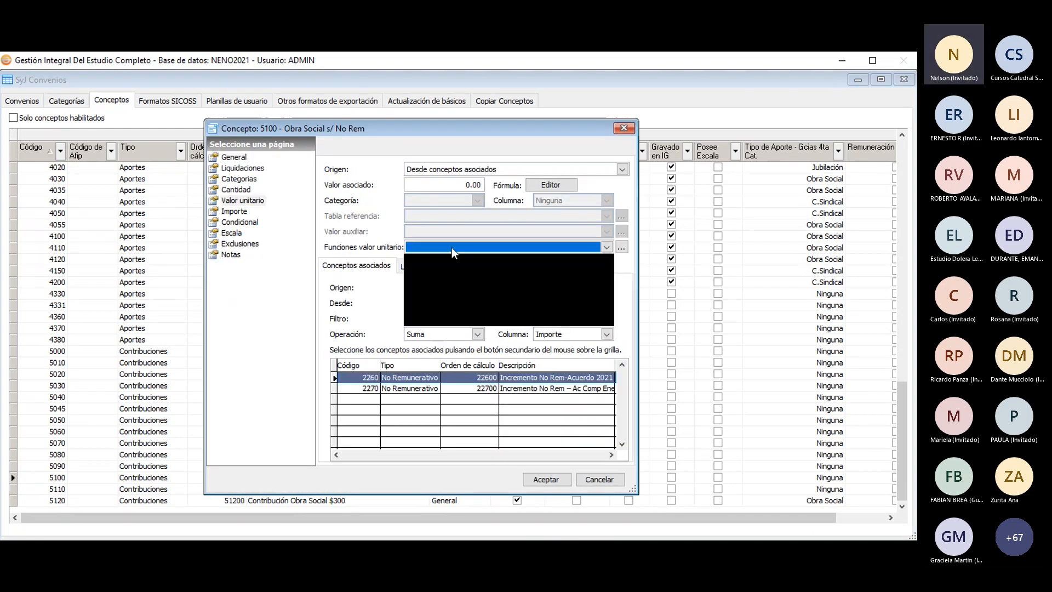
click(451, 248)
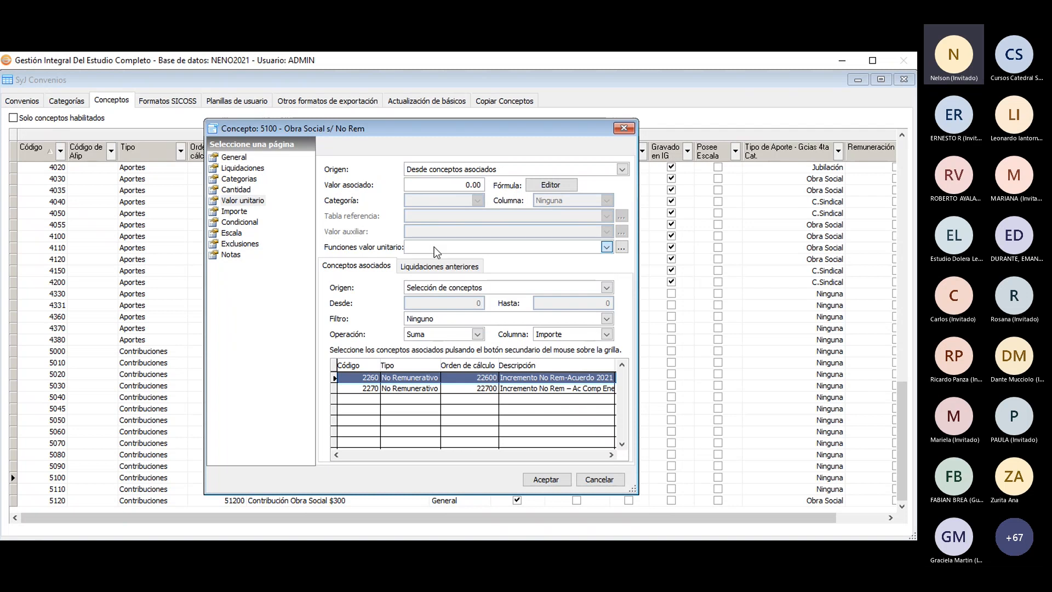
click(433, 247)
click(434, 246)
click(434, 247)
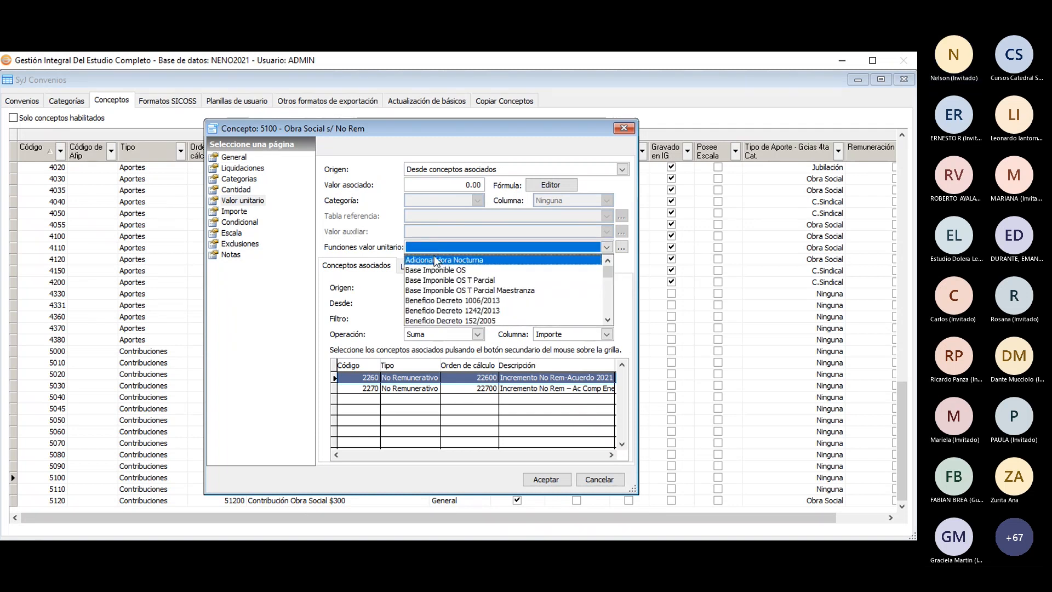
click(436, 271)
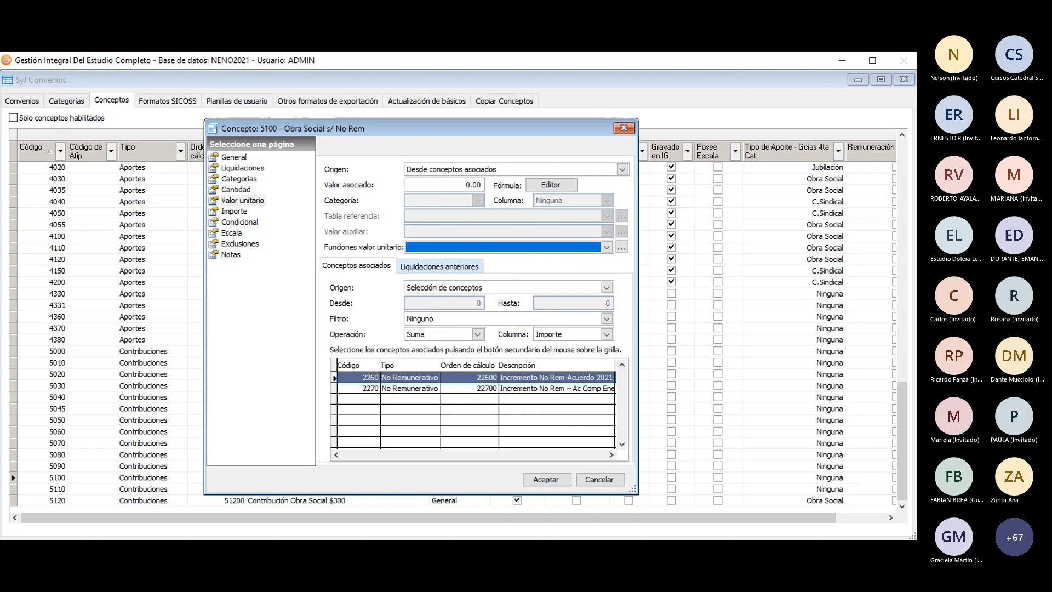
key(Delete)
key(Tab)
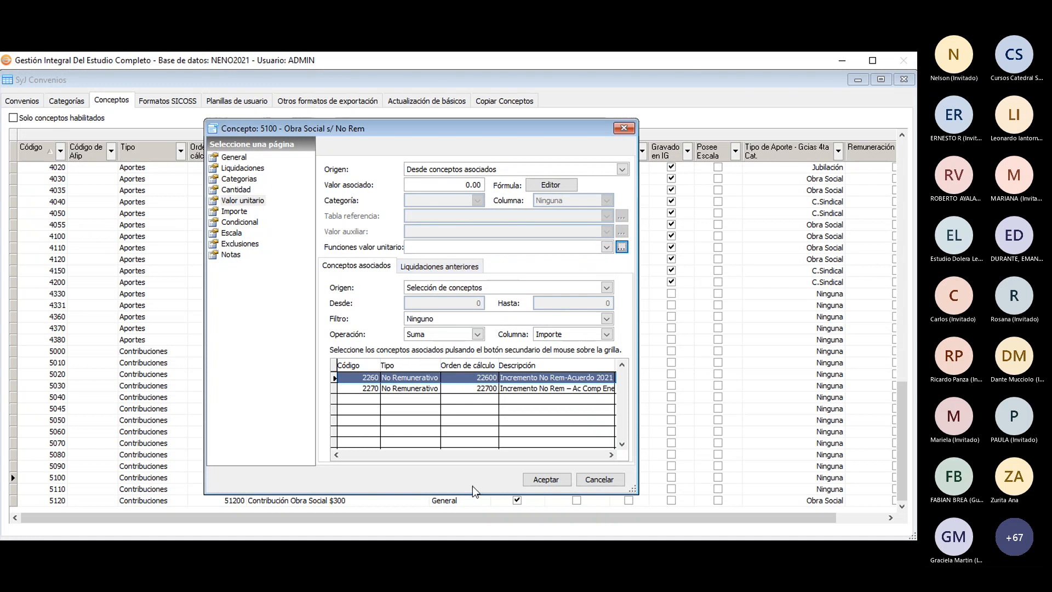
click(540, 480)
Check the Valor unitario function of contribuciones concept 5110 Obra Social s/ No Rem T Parcial and accept the concept without changes.
key(Down)
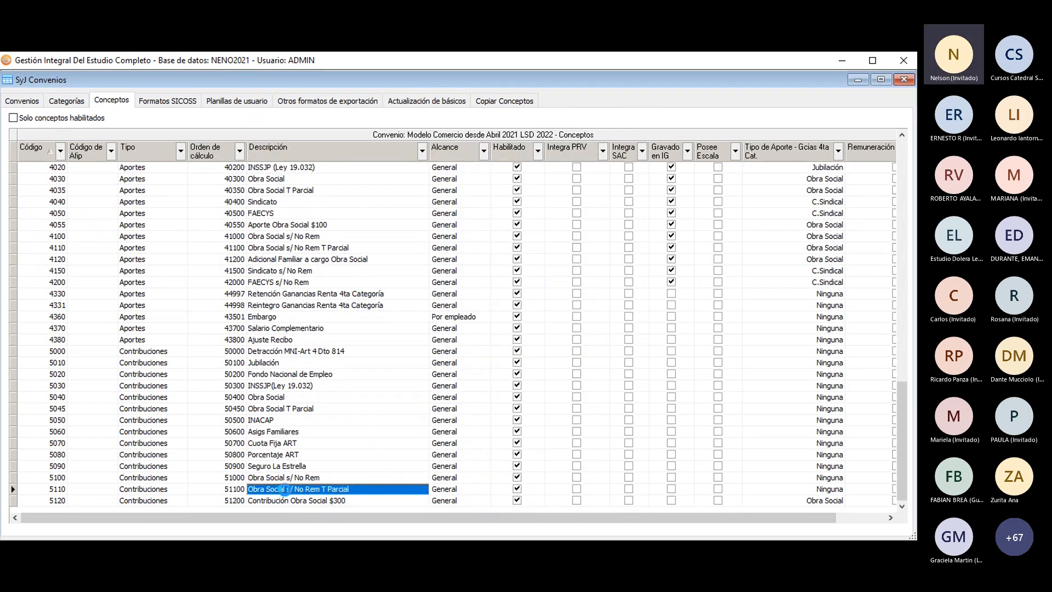
key(Return)
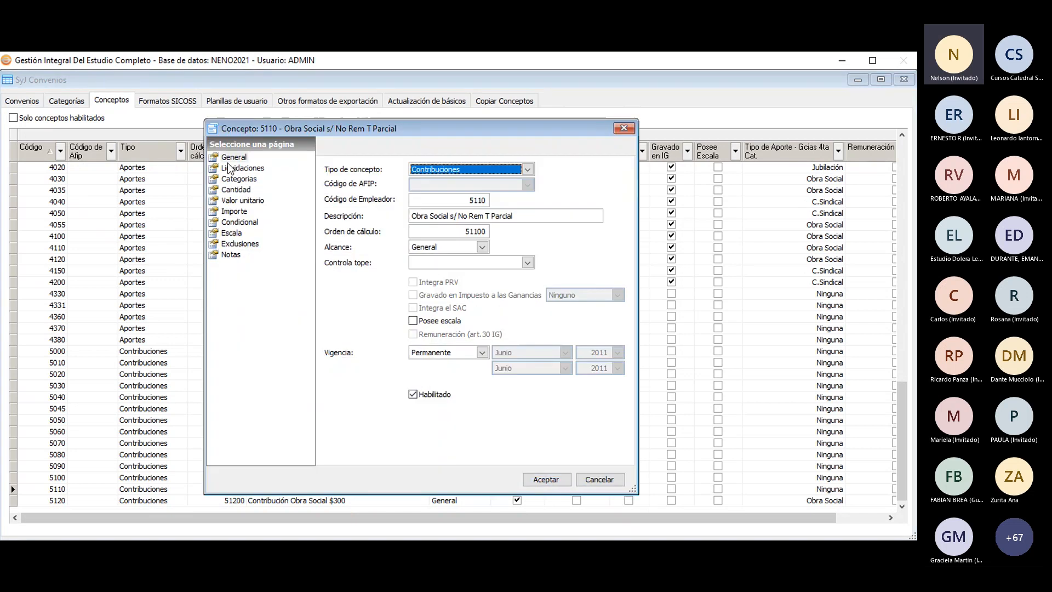
click(242, 200)
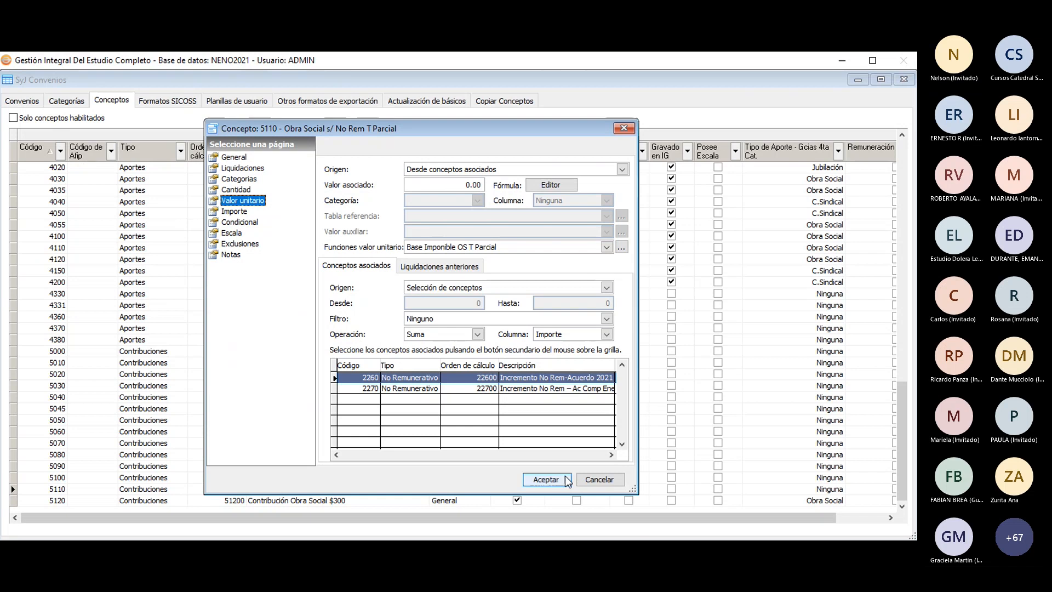
click(534, 479)
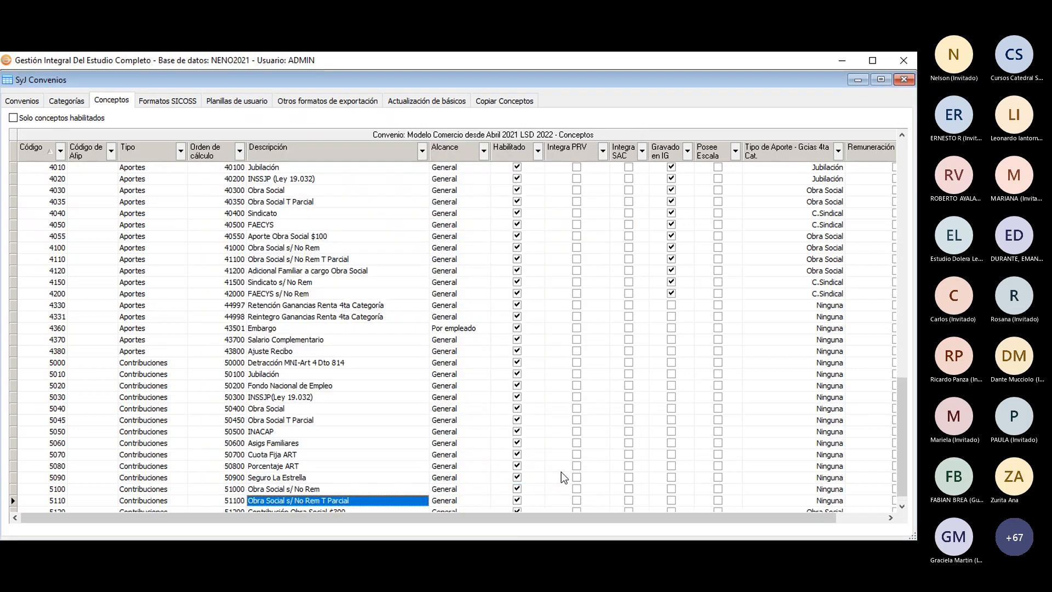
Locate the aportes concepts 4035 Obra Social T Parcial and 4110 Obra Social s/ No Rem T Parcial in the concept list.
scroll(298, 241, up, 1)
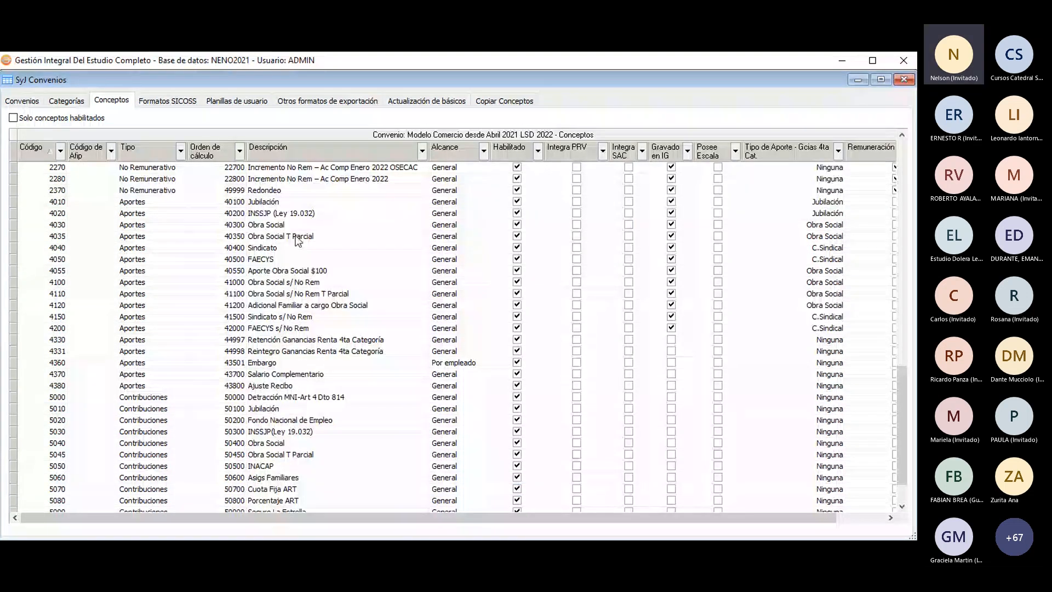
click(298, 239)
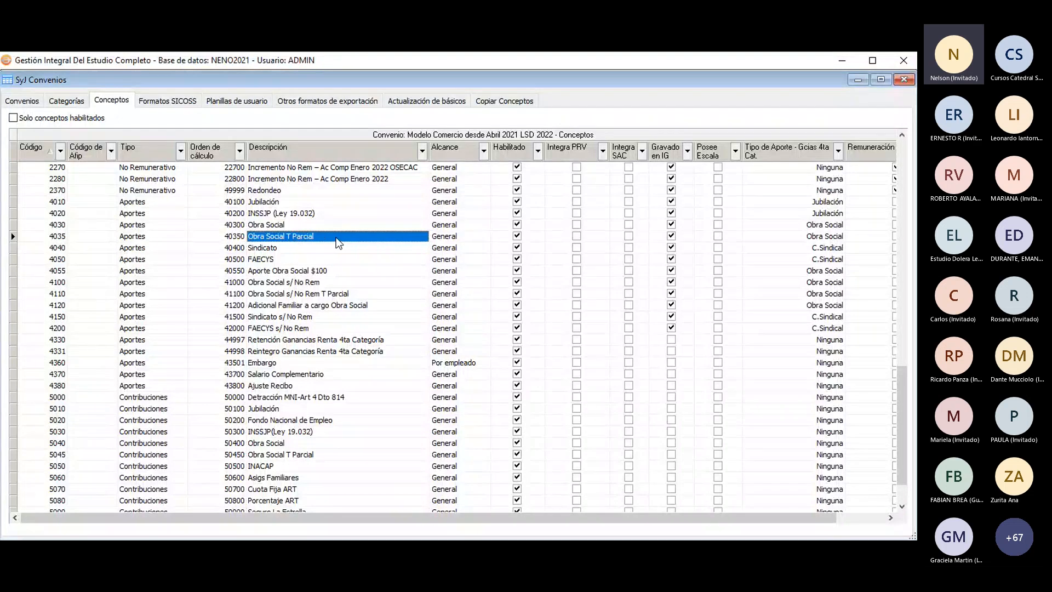
click(308, 294)
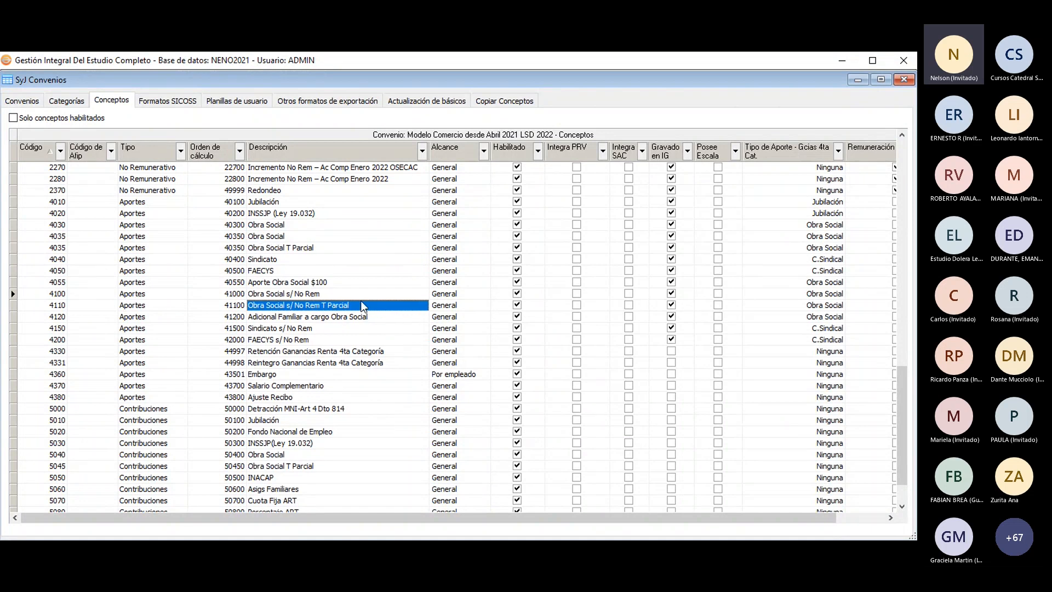
scroll(350, 293, up, 2)
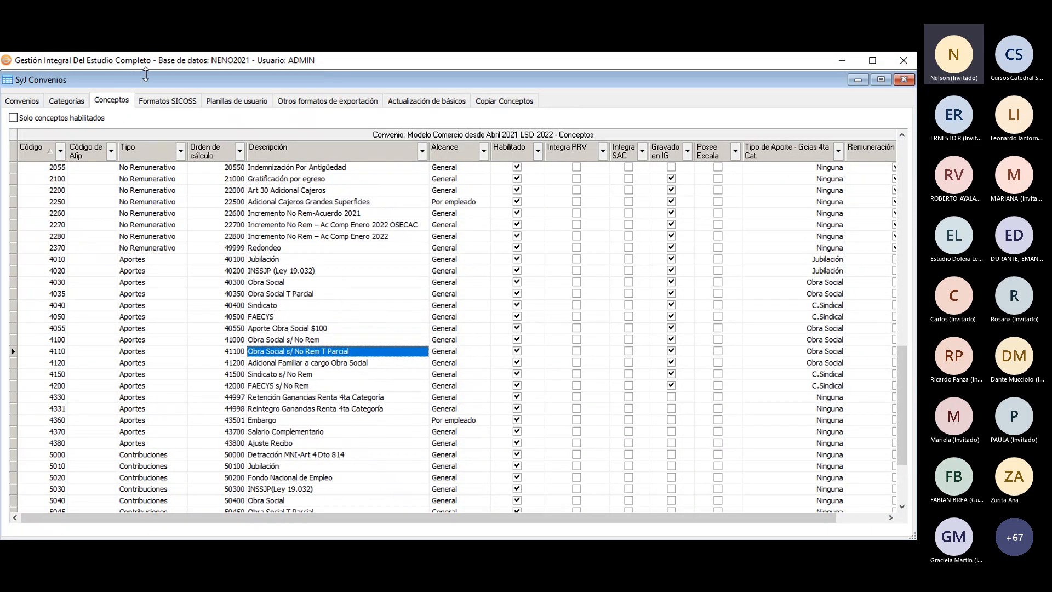
In the Libro de Sueldos Digital SICOSS format, widen the detail's Descripción column and open Base para el cálculo dif.de aporte de OSyFSR.
click(180, 99)
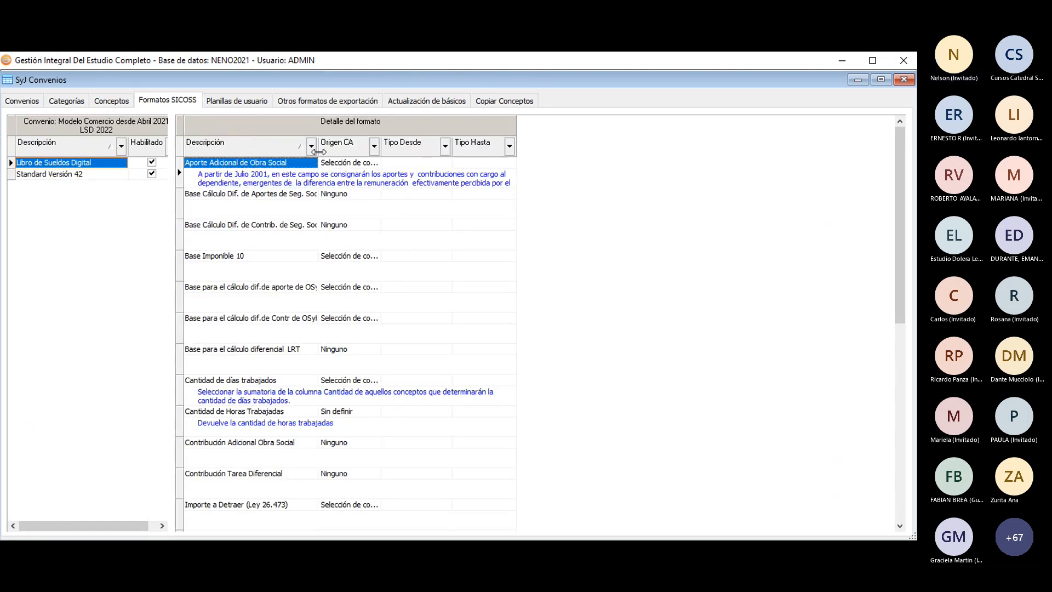
drag(318, 152, 377, 156)
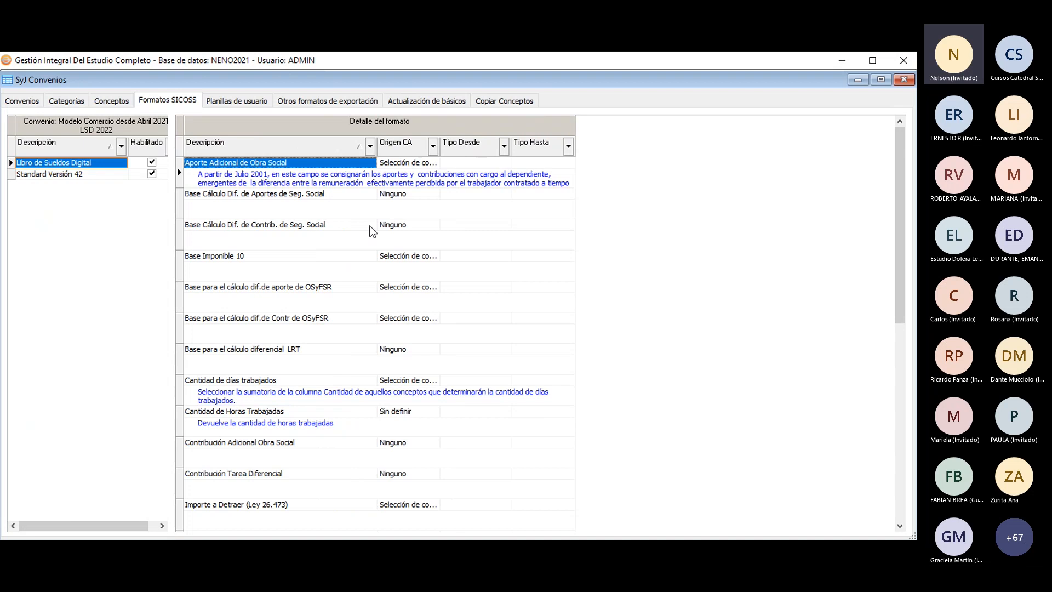
click(256, 289)
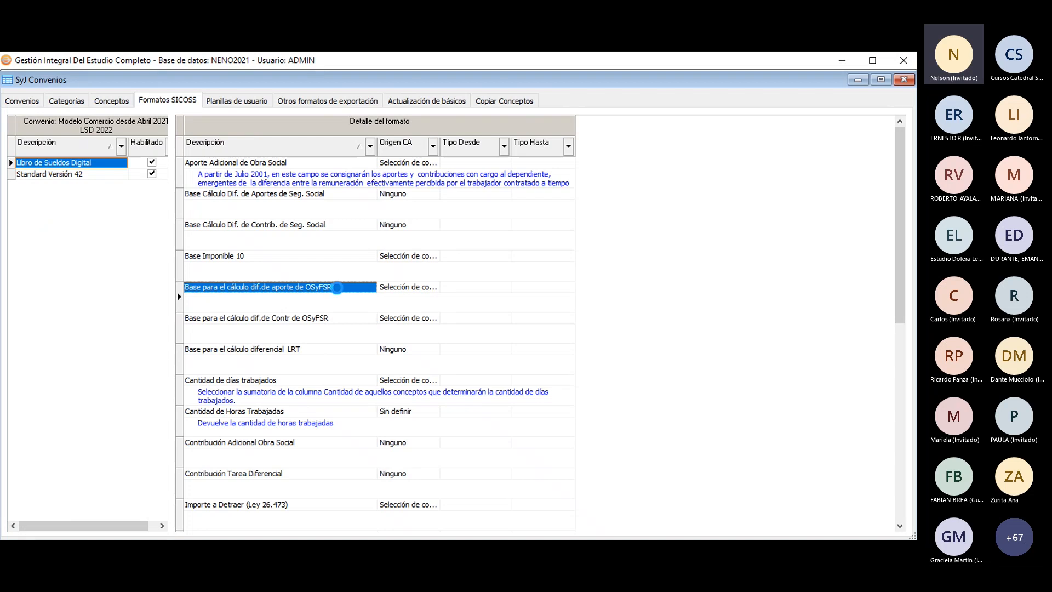
double_click(430, 295)
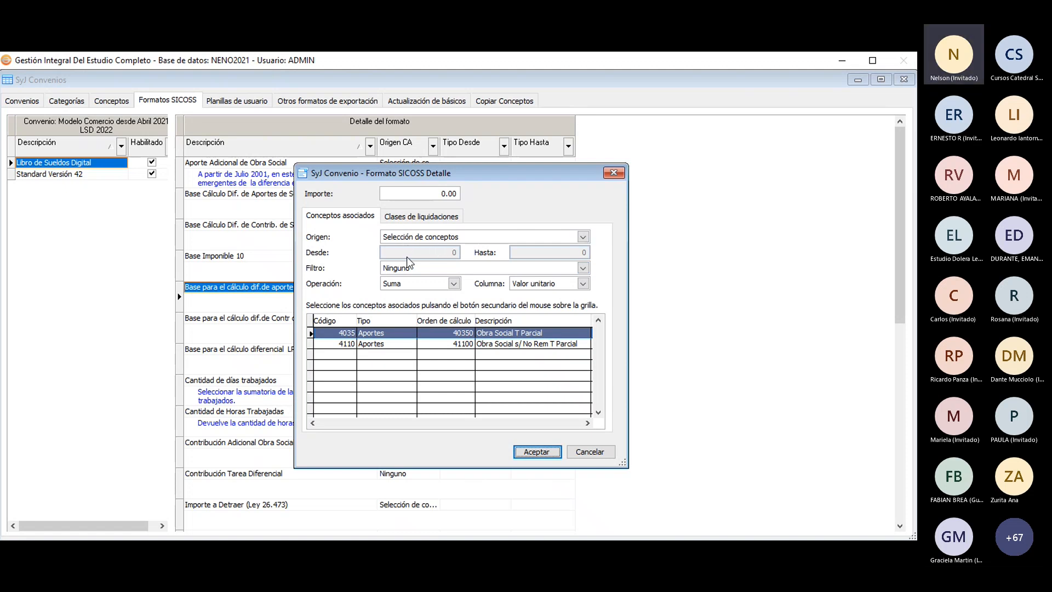
Review the operation, column and associated aportes concepts of the OSyFSR differential aporte base, and close its detail without changes.
click(410, 284)
click(408, 288)
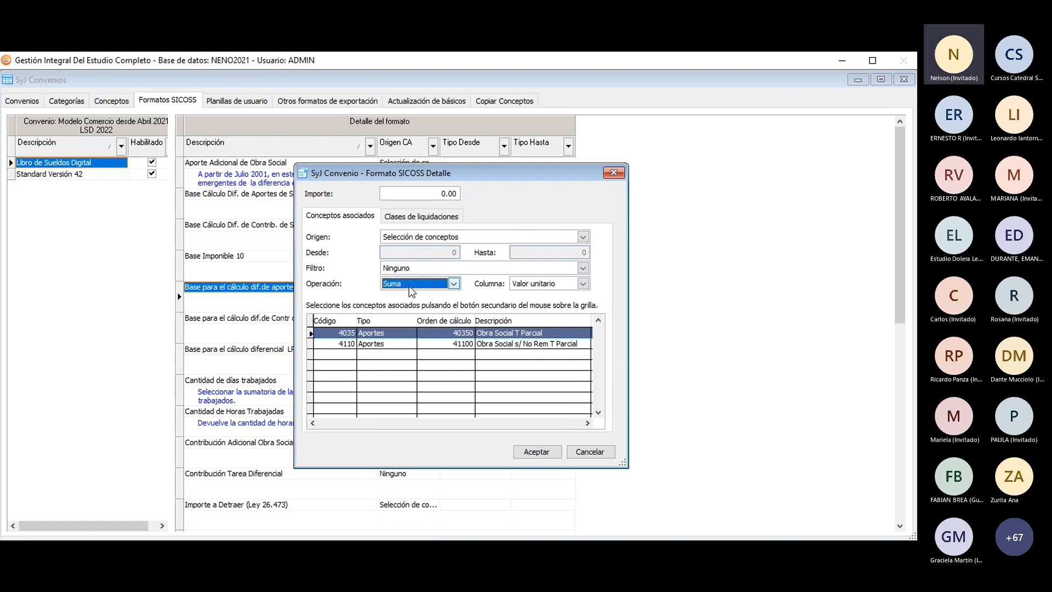
click(535, 289)
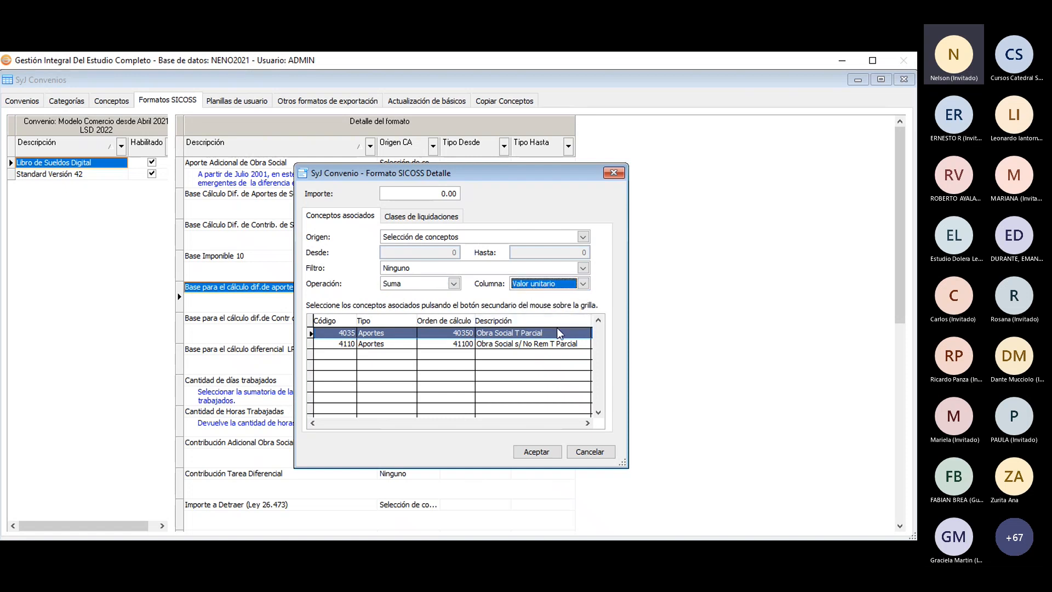
click(485, 345)
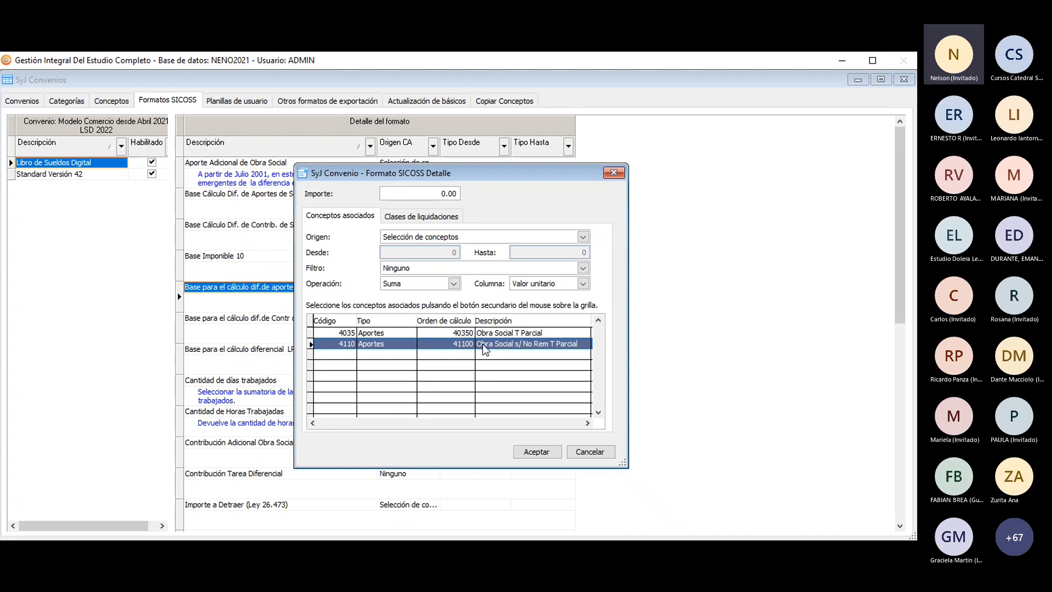
click(513, 336)
click(509, 346)
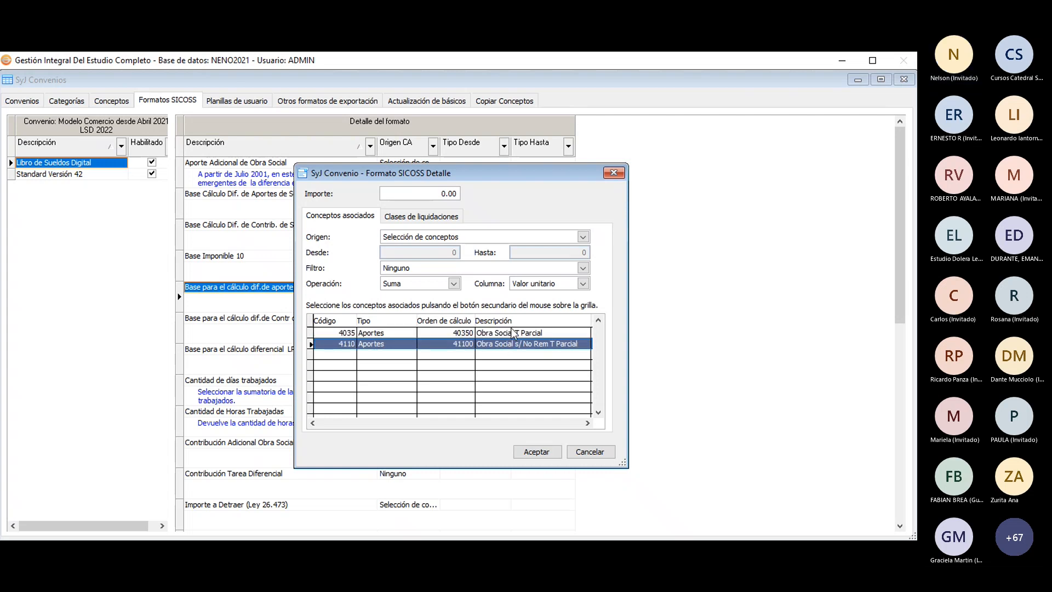
click(512, 334)
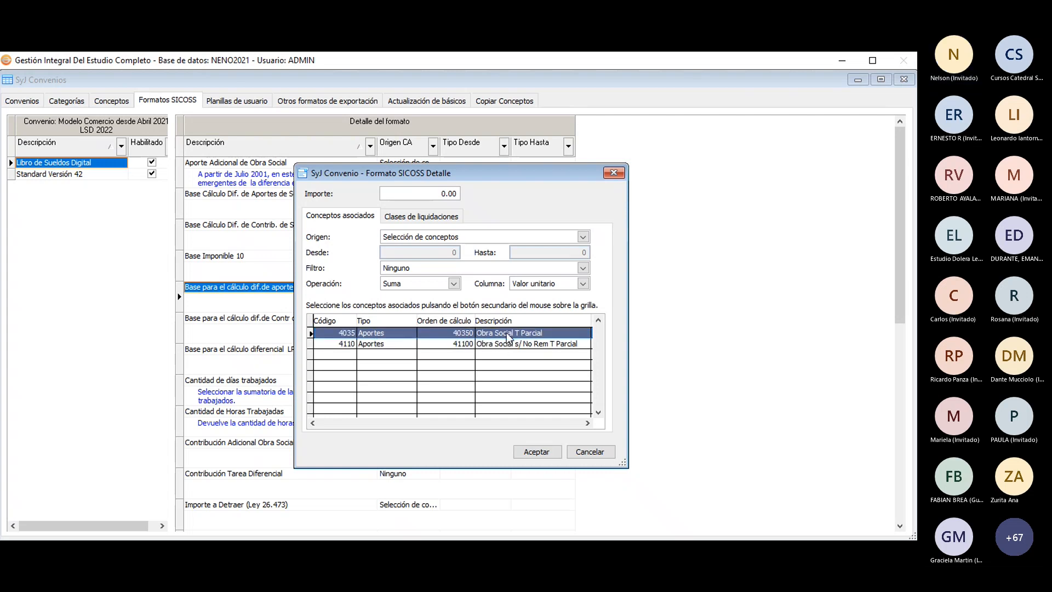
click(614, 173)
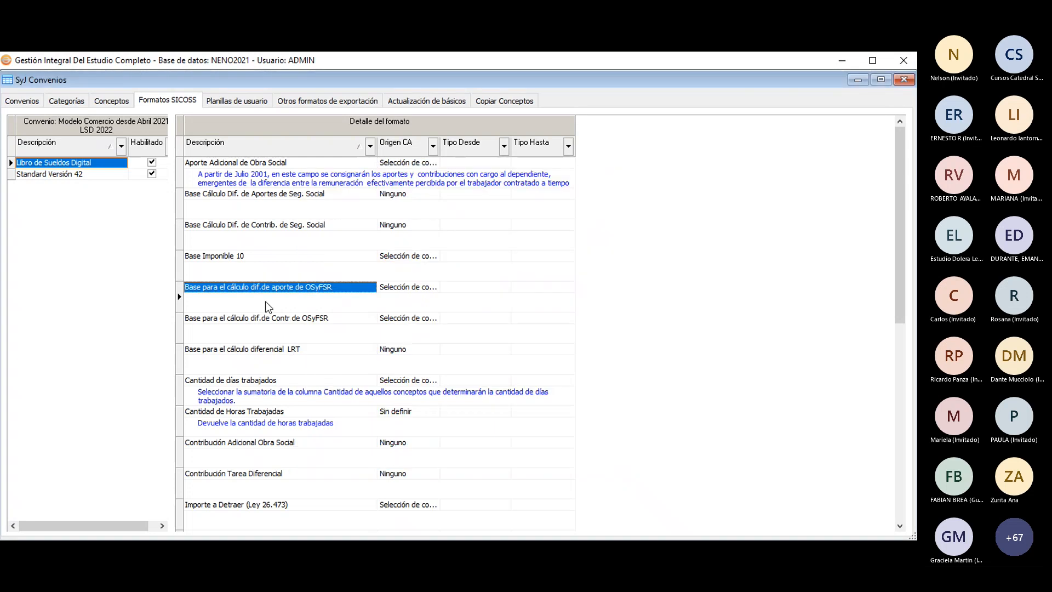
Review the associated concepts and settlement classes of Base para el cálculo dif.de Contr de OSyFSR, and close the detail without changes.
double_click(255, 322)
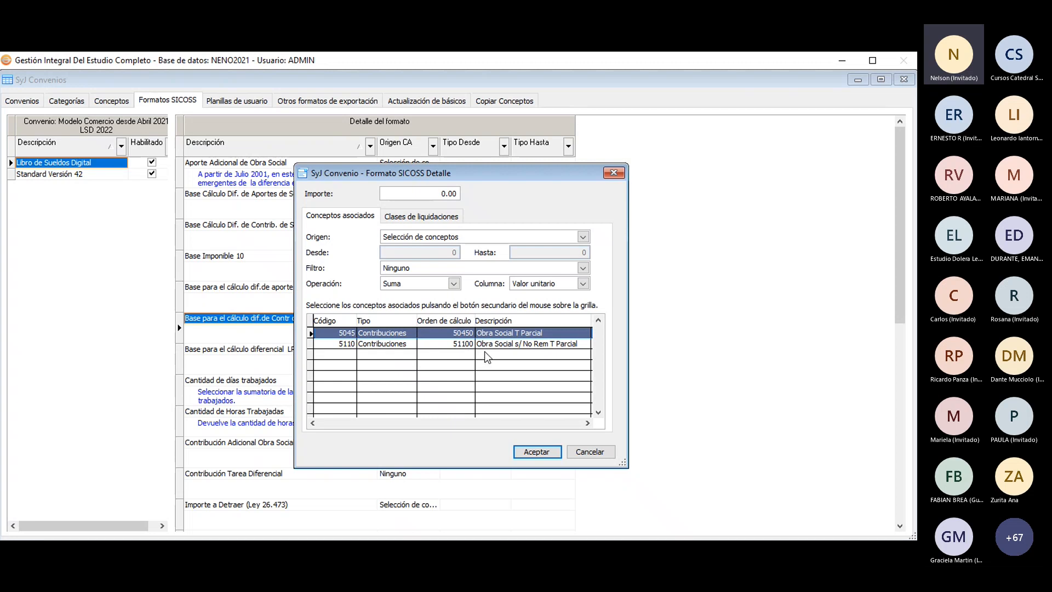
click(403, 345)
key(Up)
right_click(444, 344)
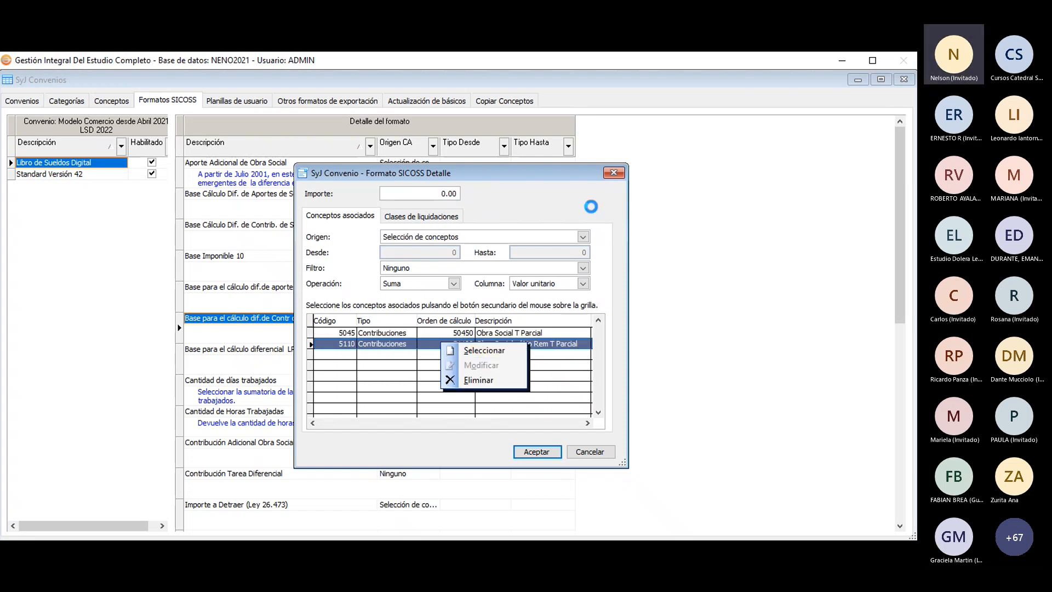
click(561, 206)
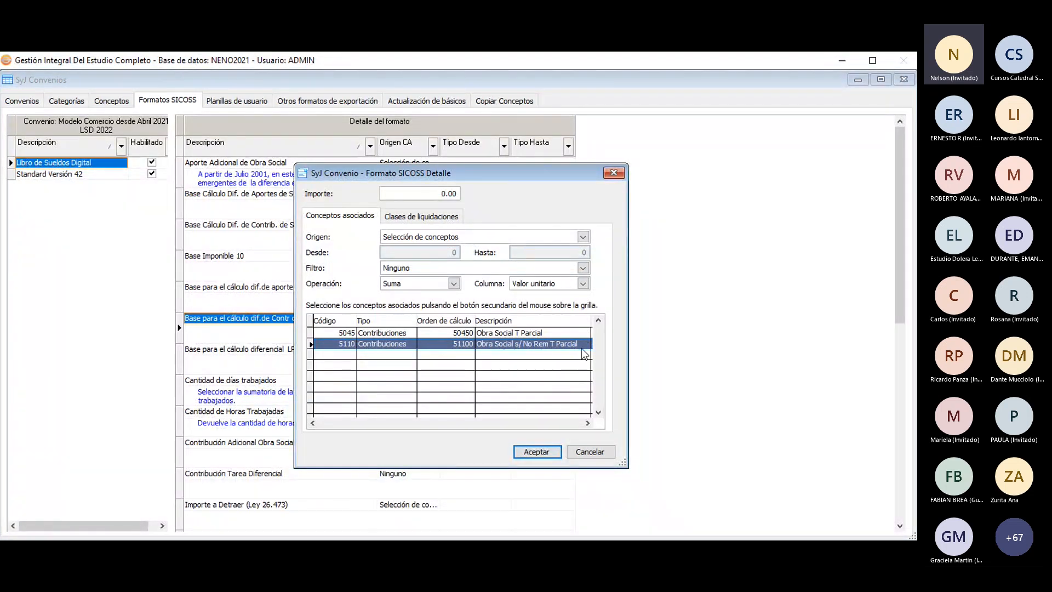
click(422, 219)
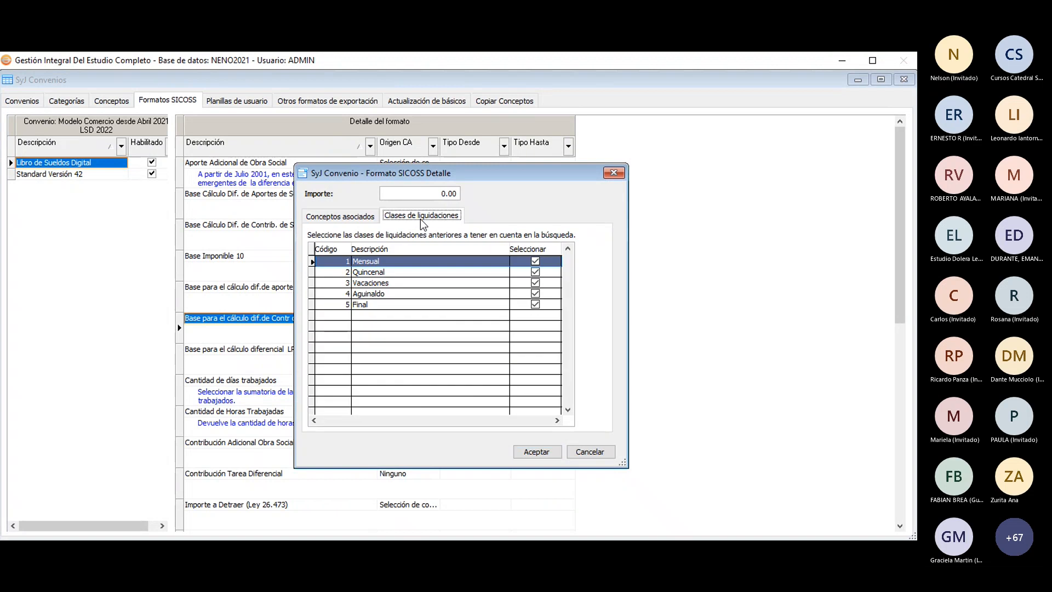
click(341, 215)
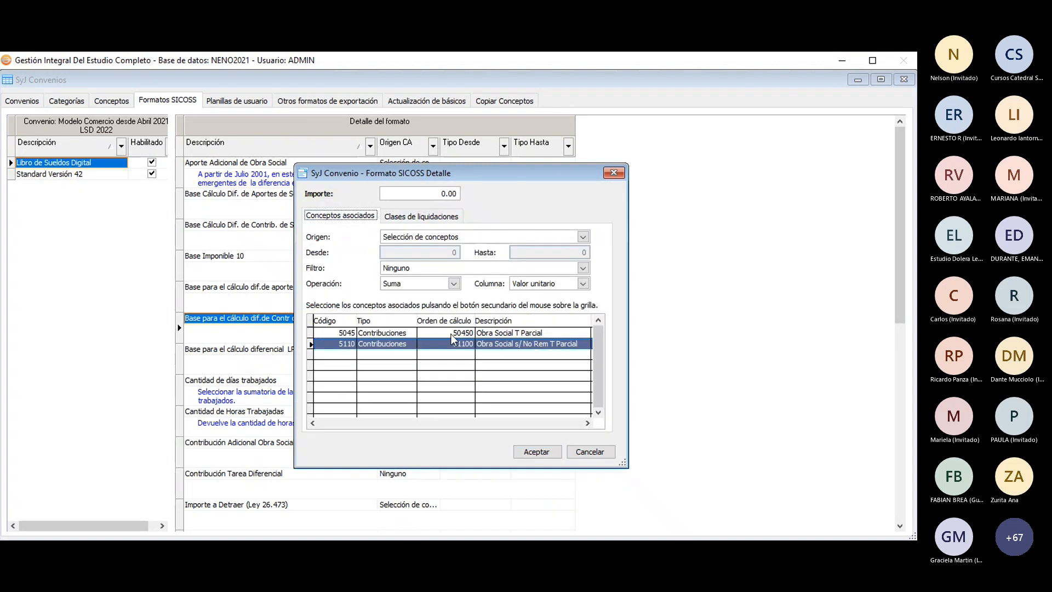
click(613, 172)
Compare the OSyFSR differential base entries for aporte and contribución in the SICOSS format details.
scroll(376, 262, down, 1)
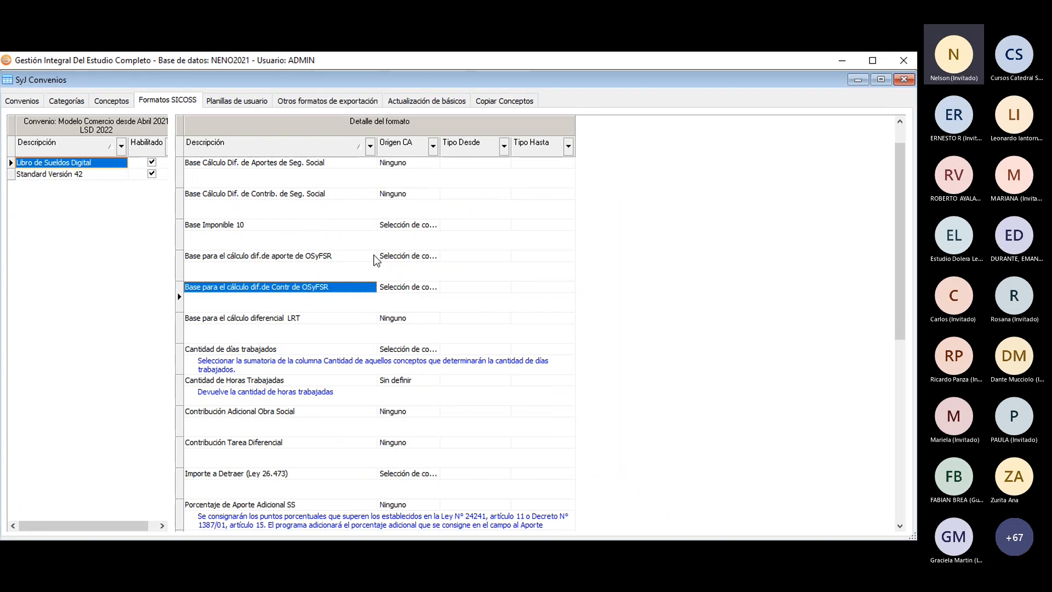
scroll(376, 257, up, 1)
scroll(374, 255, down, 1)
click(320, 257)
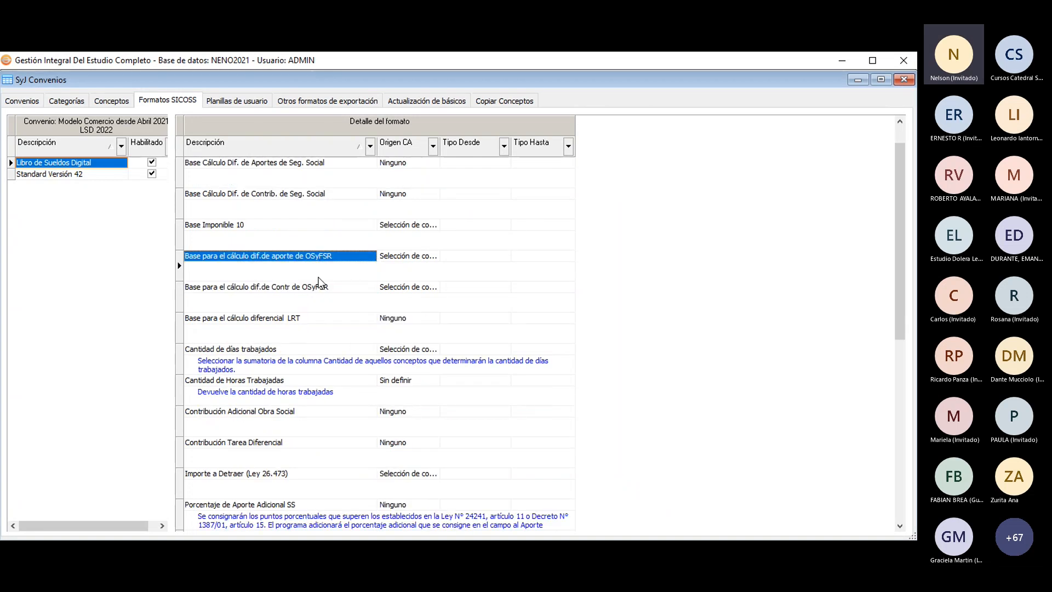
click(317, 286)
click(320, 257)
click(320, 287)
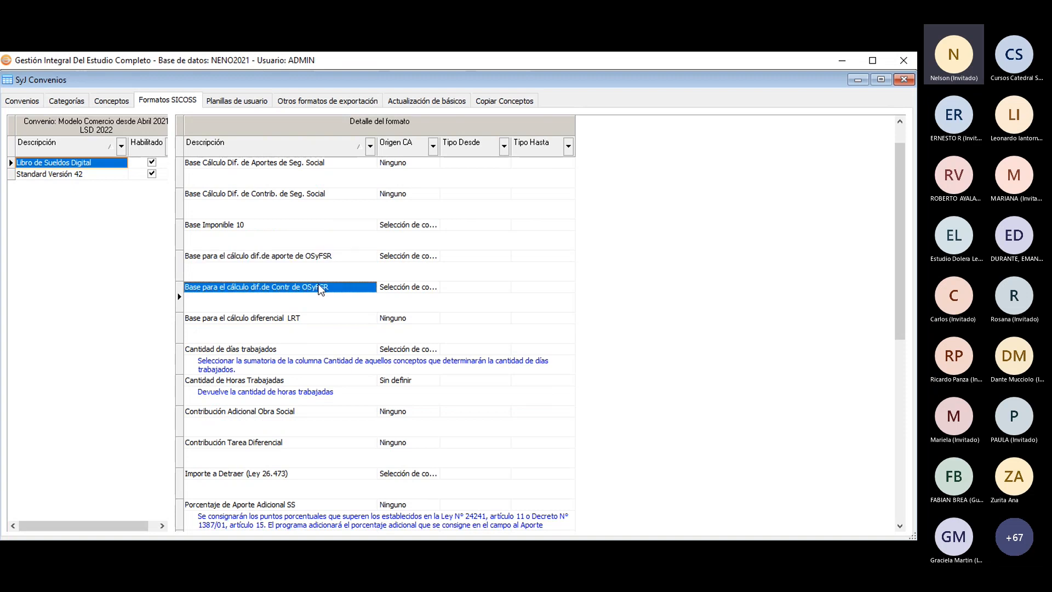
Locate Remuneración Imponible 4 and Remuneración Imponible 8 in the SICOSS format details.
scroll(382, 300, down, 3)
scroll(382, 301, down, 3)
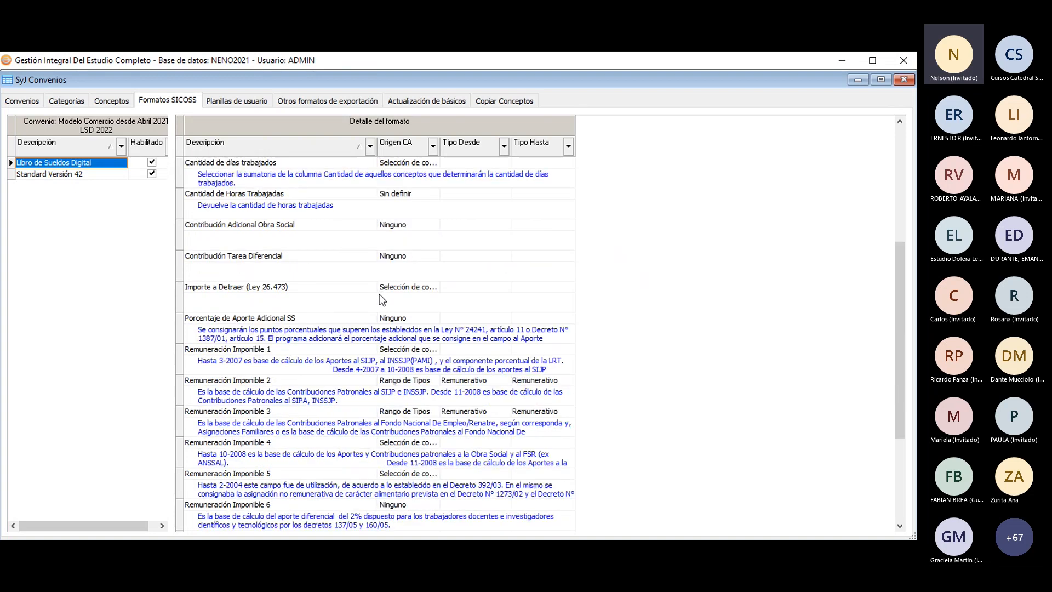
scroll(278, 406, down, 2)
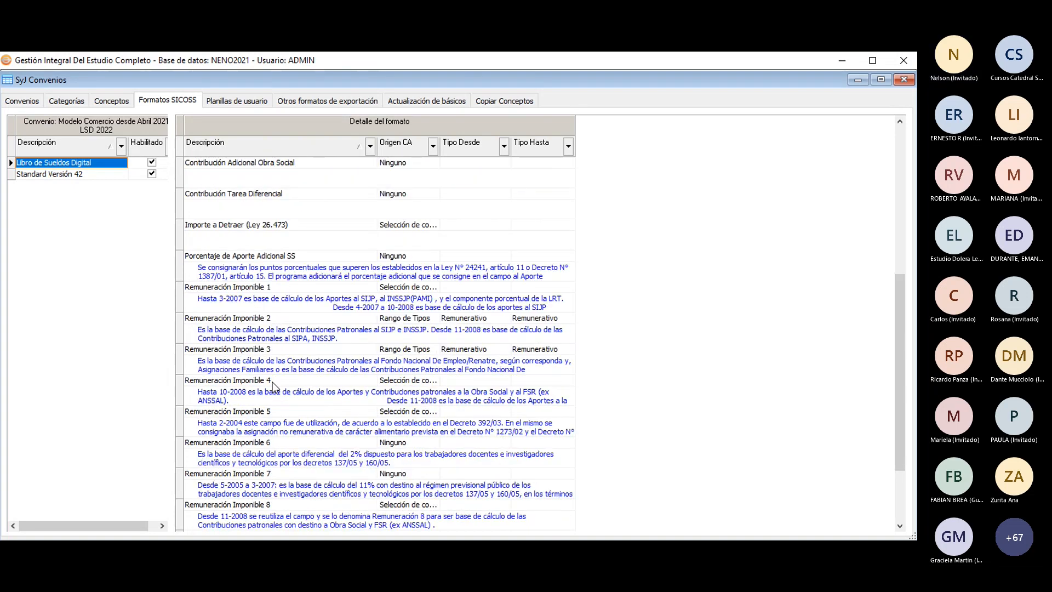
click(272, 383)
click(270, 503)
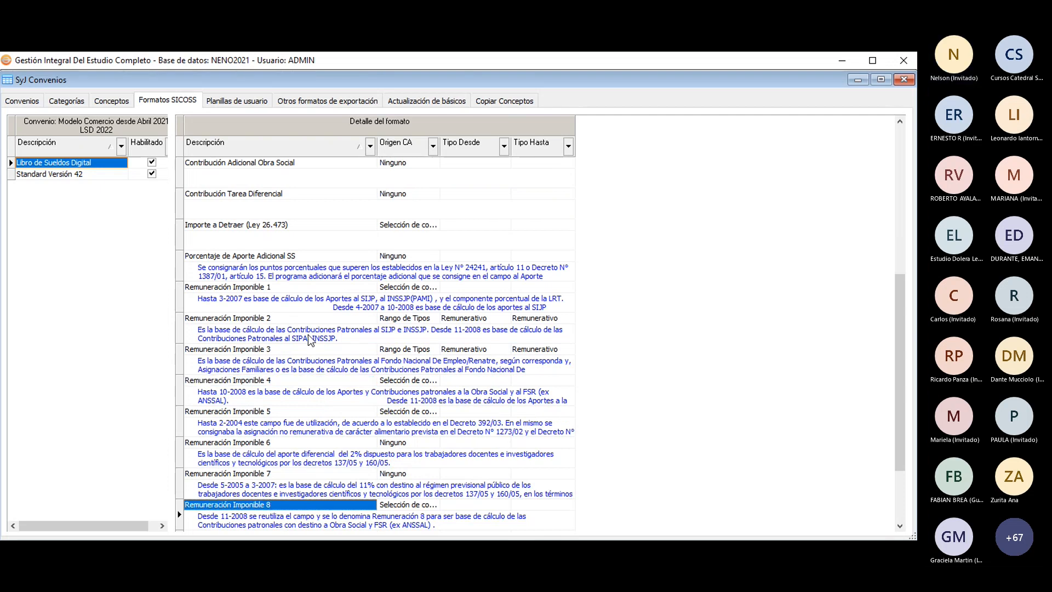
Review the Obra Social aportes concepts associated with Remuneración Imponible 4 and cancel its detail without changes.
double_click(267, 380)
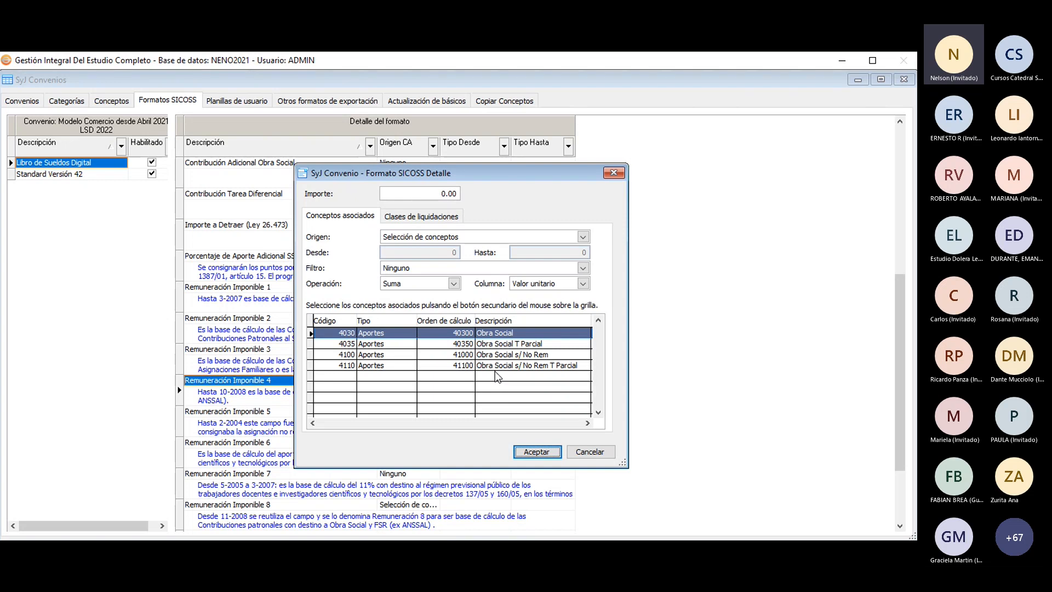
click(503, 344)
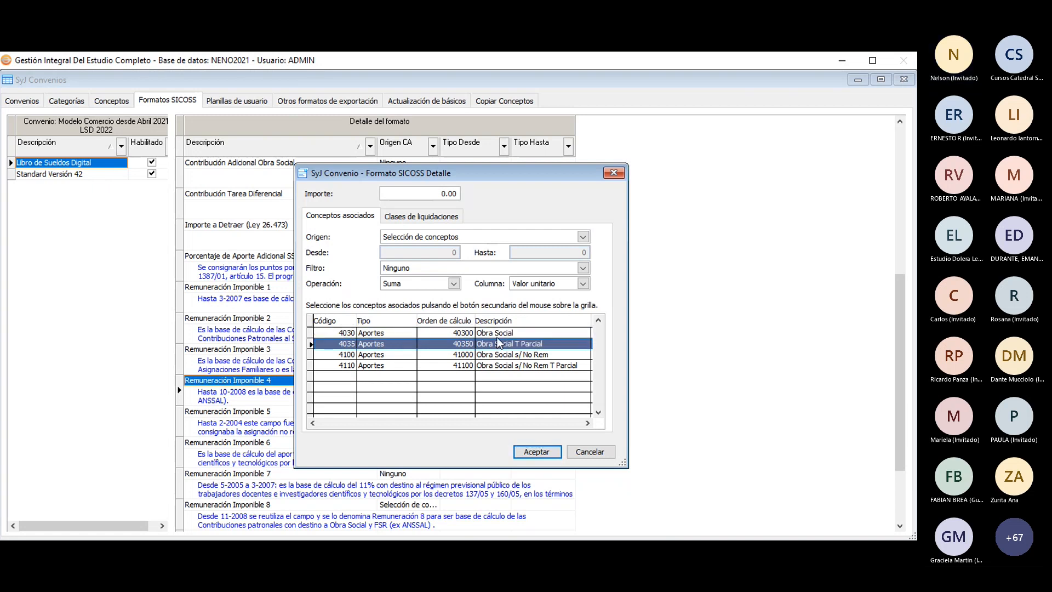
click(498, 354)
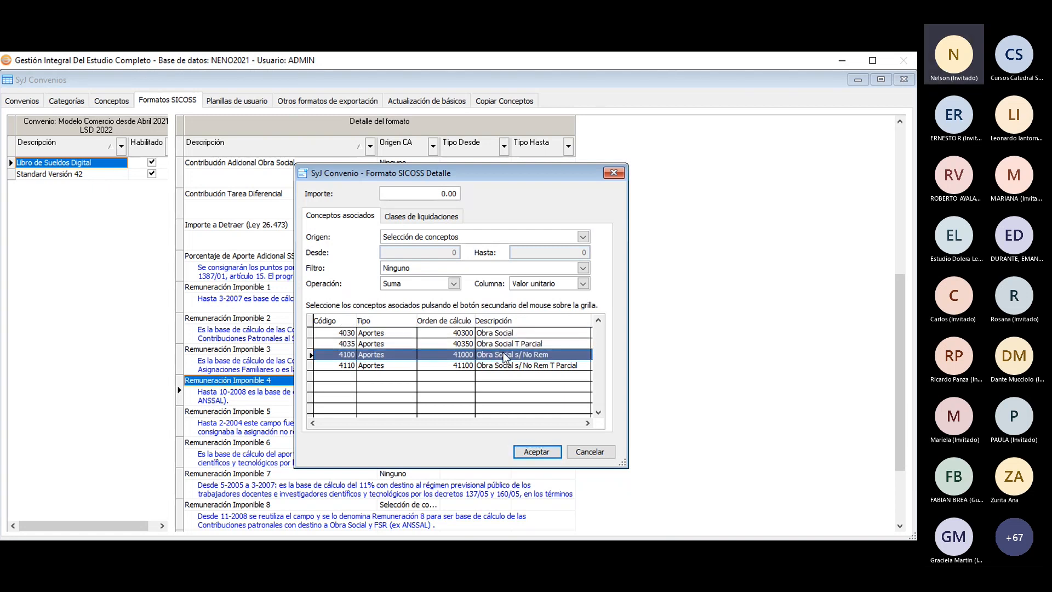
click(504, 365)
click(504, 355)
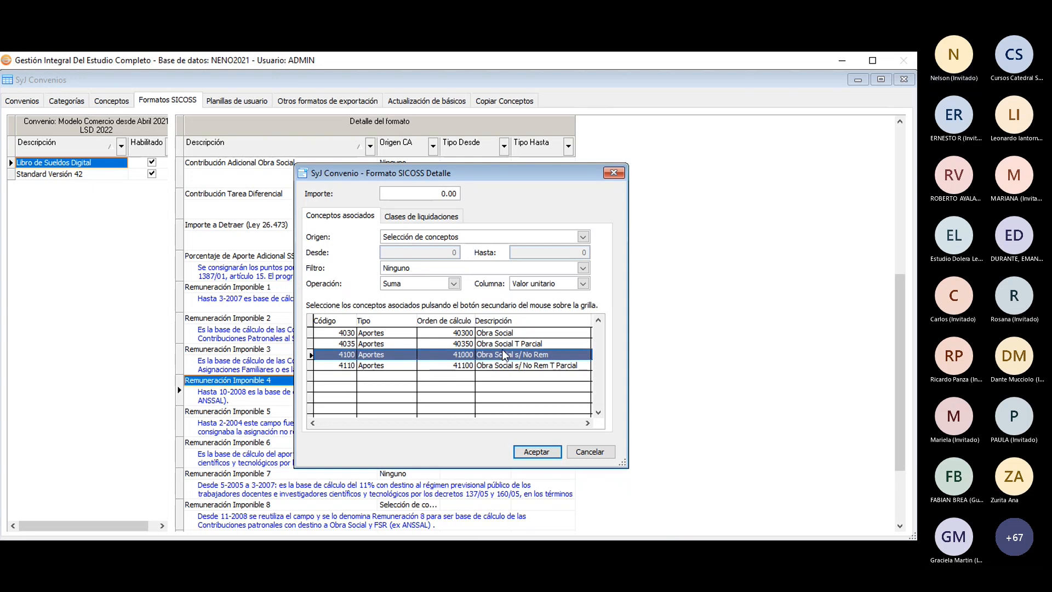
click(504, 344)
key(Up)
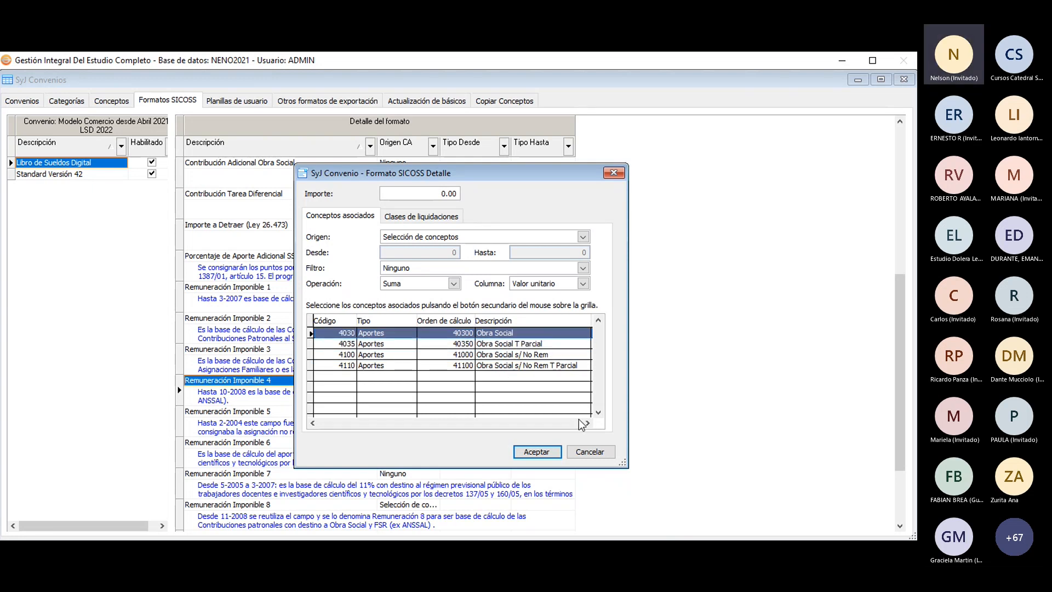
click(591, 451)
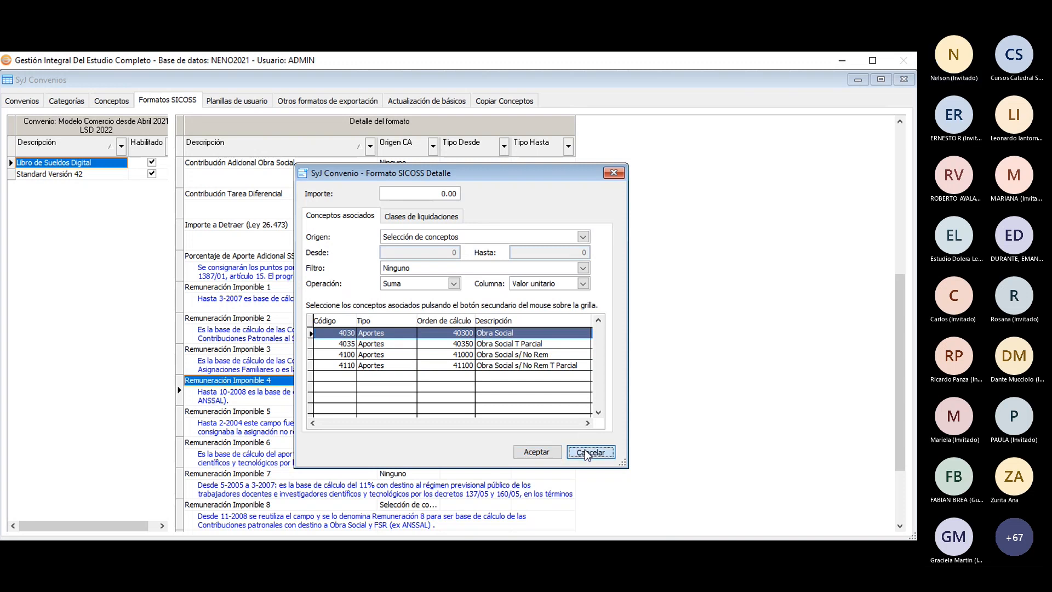
Review the Obra Social contribuciones concepts associated with Remuneración Imponible 8 and cancel its detail without changes.
scroll(287, 437, down, 1)
click(274, 445)
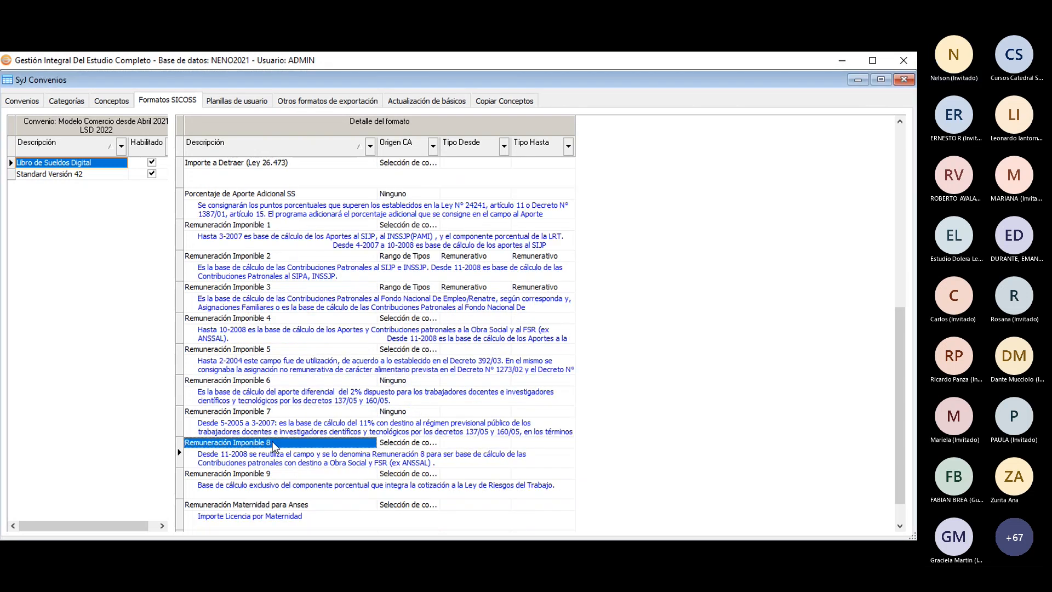
double_click(274, 445)
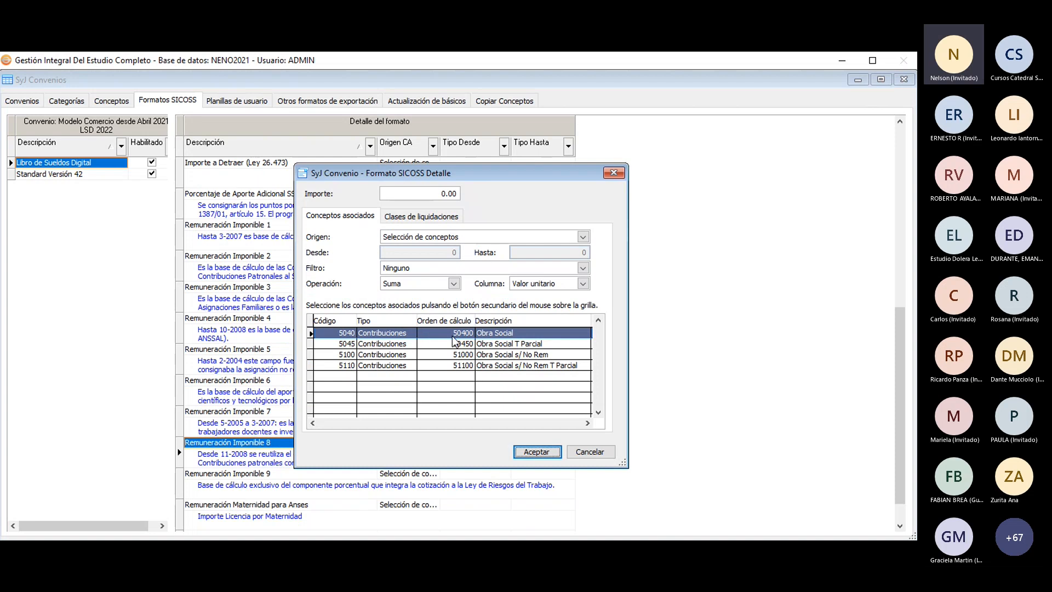
click(453, 342)
click(453, 354)
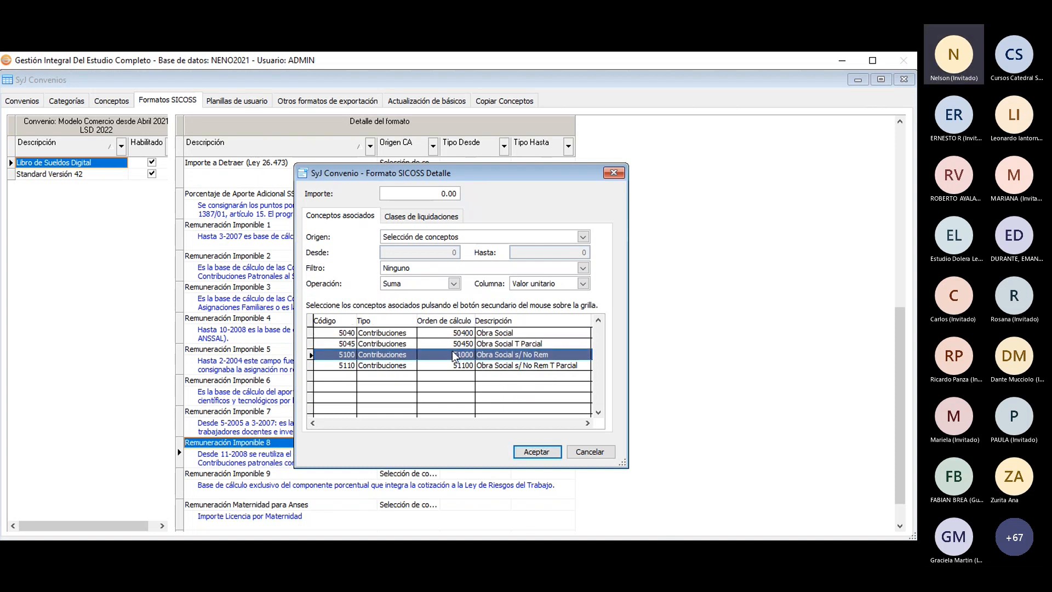
click(452, 363)
click(452, 354)
click(452, 345)
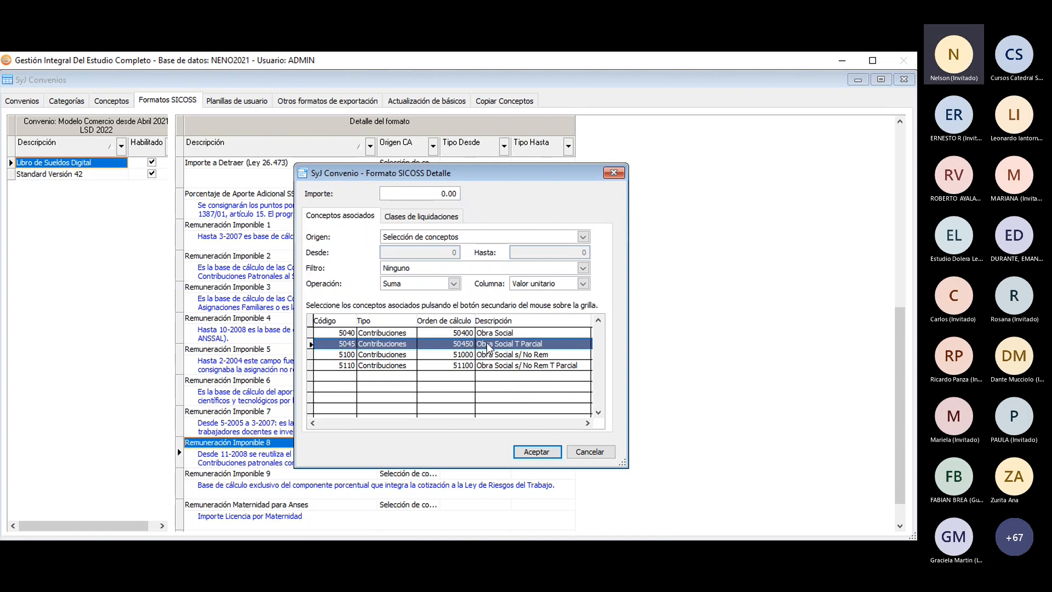
click(455, 335)
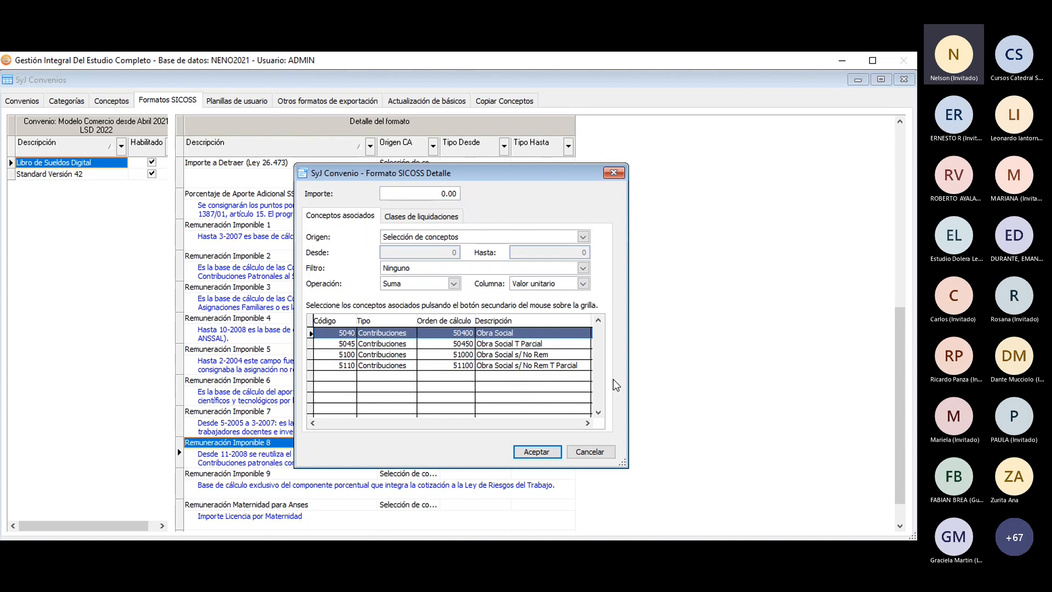
click(596, 455)
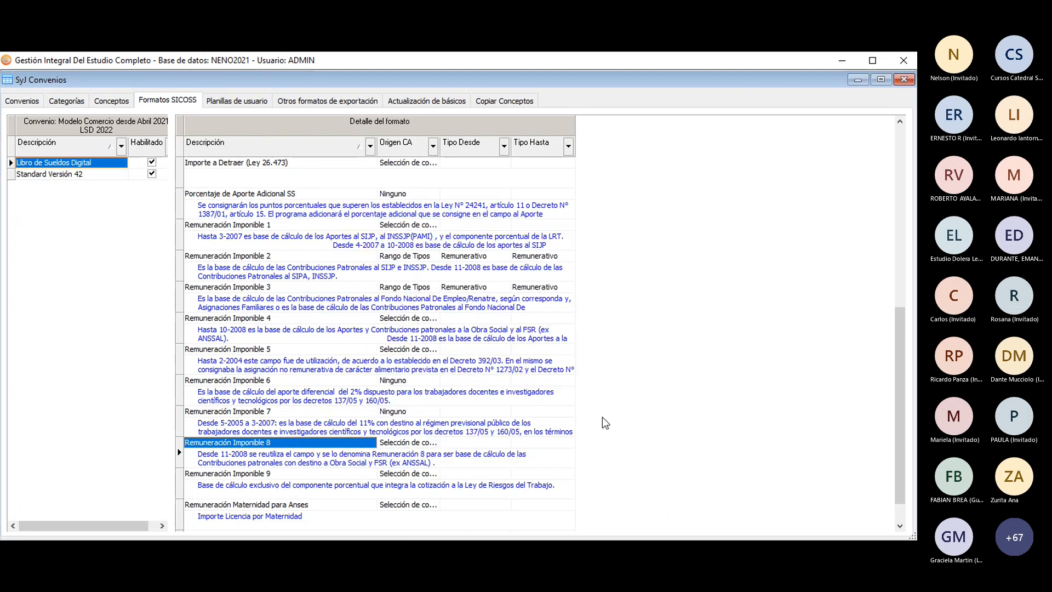
In the agreement's concepts, assign AFIP code 810002 (Obra Social) to concept 4055, Aporte Obra Social $100.
drag(900, 370, 905, 163)
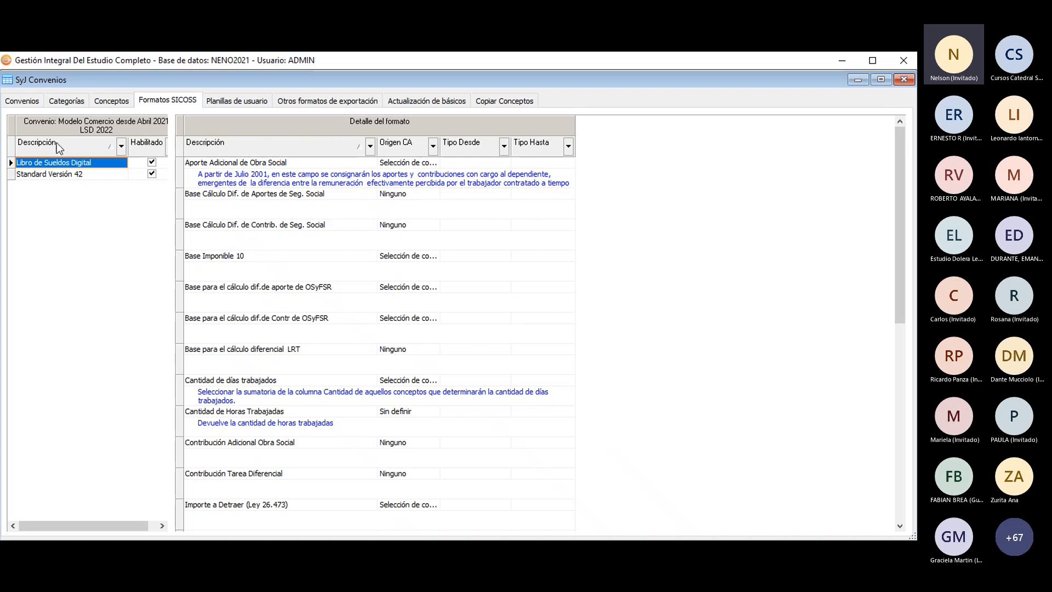
click(116, 101)
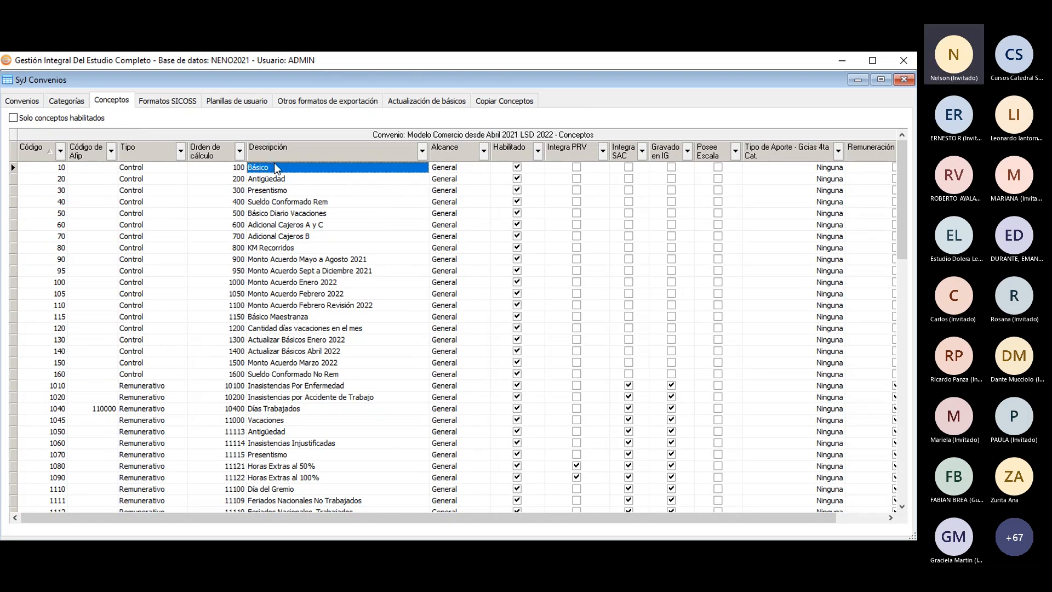
scroll(296, 203, down, 1)
scroll(336, 225, down, 4)
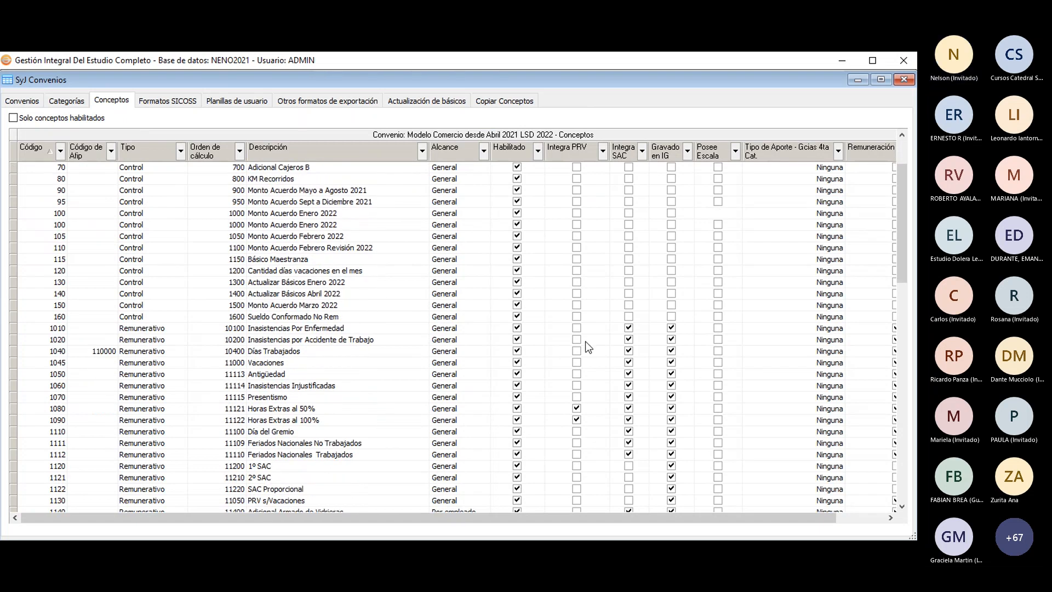
scroll(707, 324, down, 1)
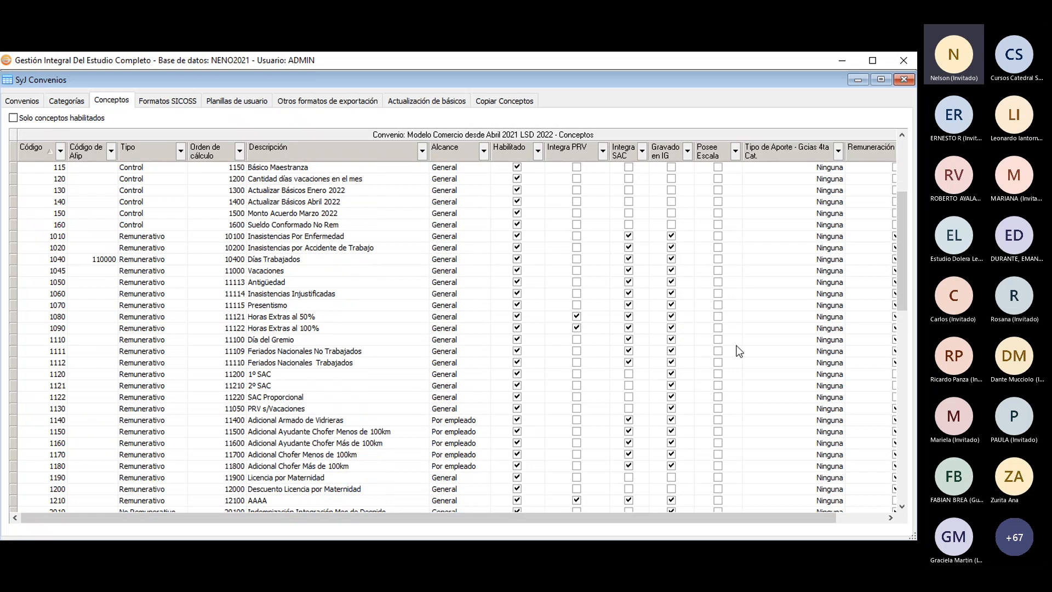
scroll(739, 351, down, 4)
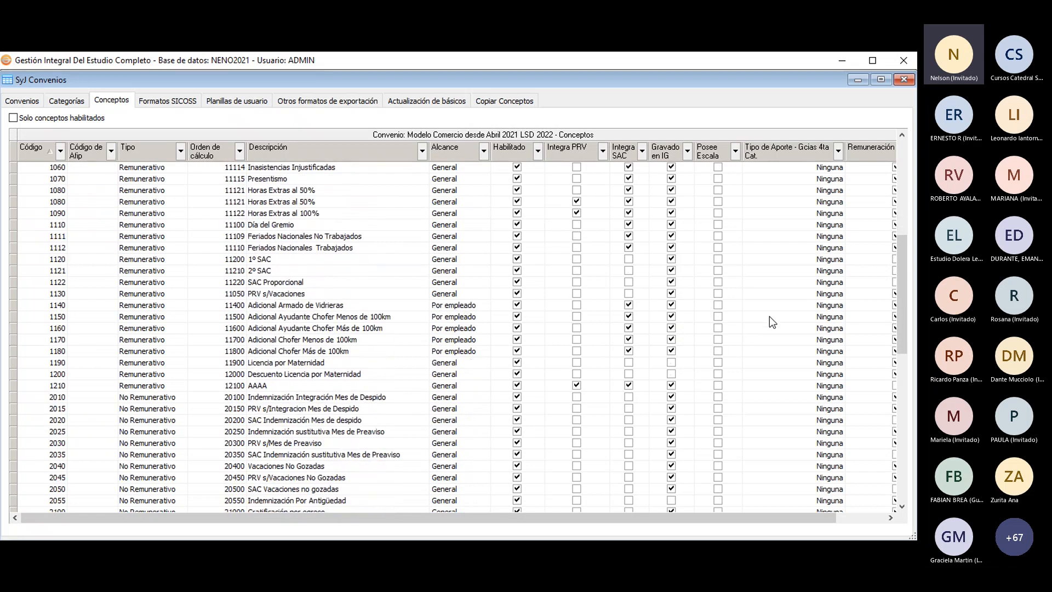
scroll(770, 321, down, 2)
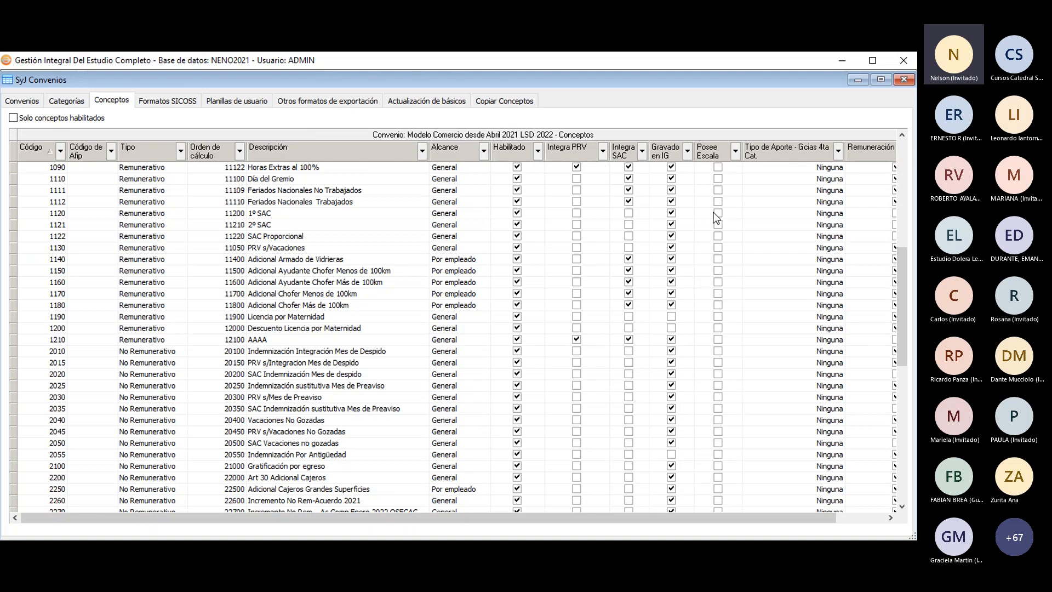
drag(904, 279, 907, 363)
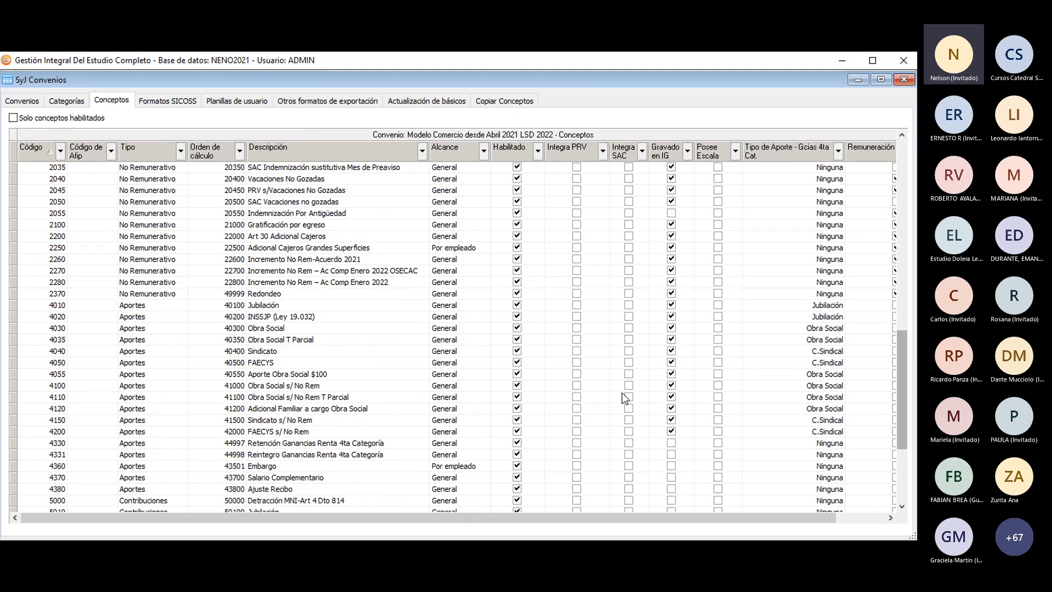
click(282, 376)
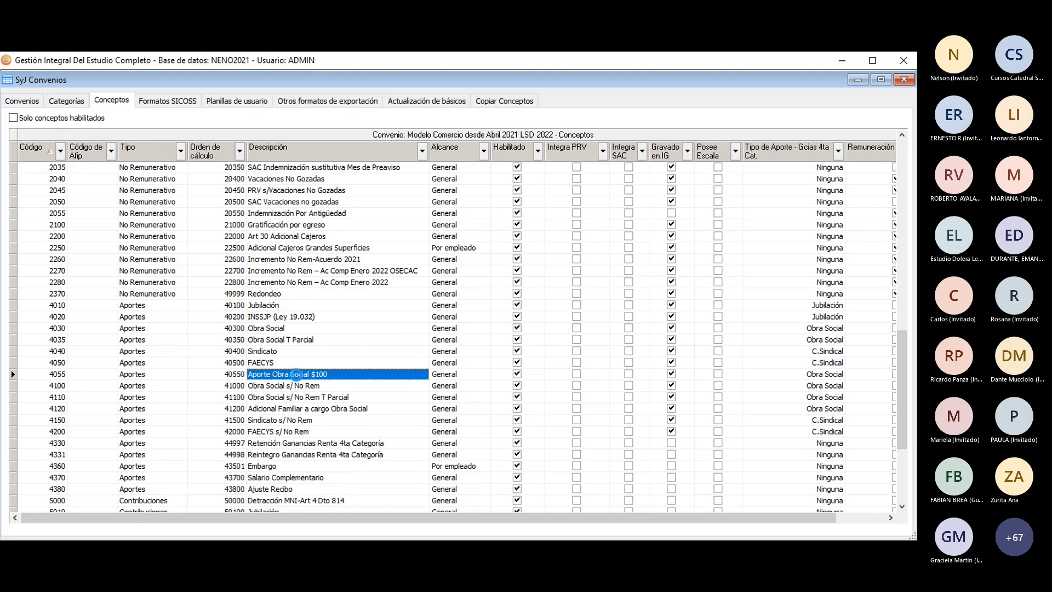
double_click(297, 376)
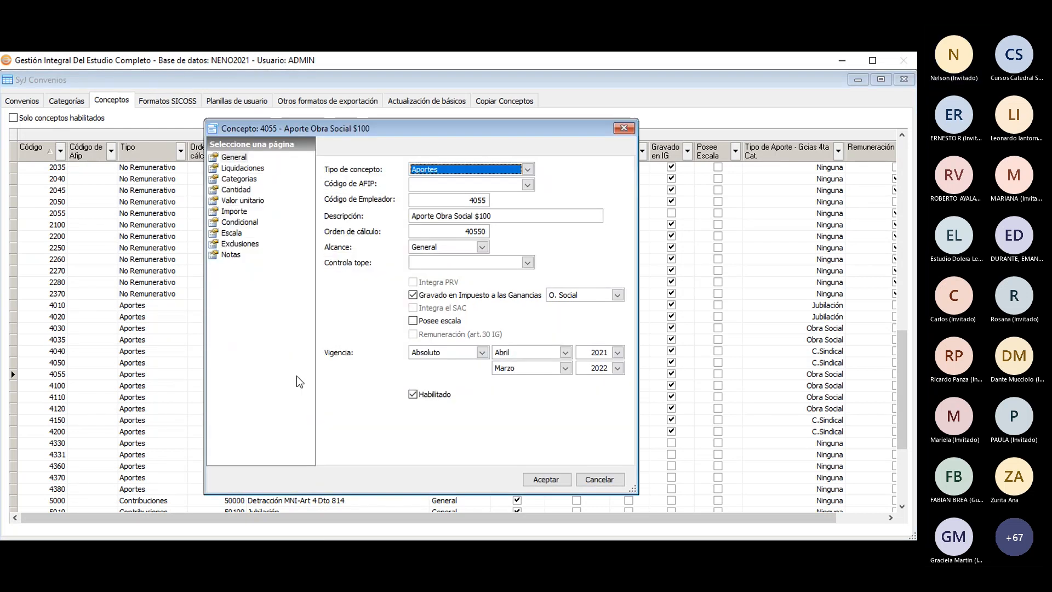
click(460, 184)
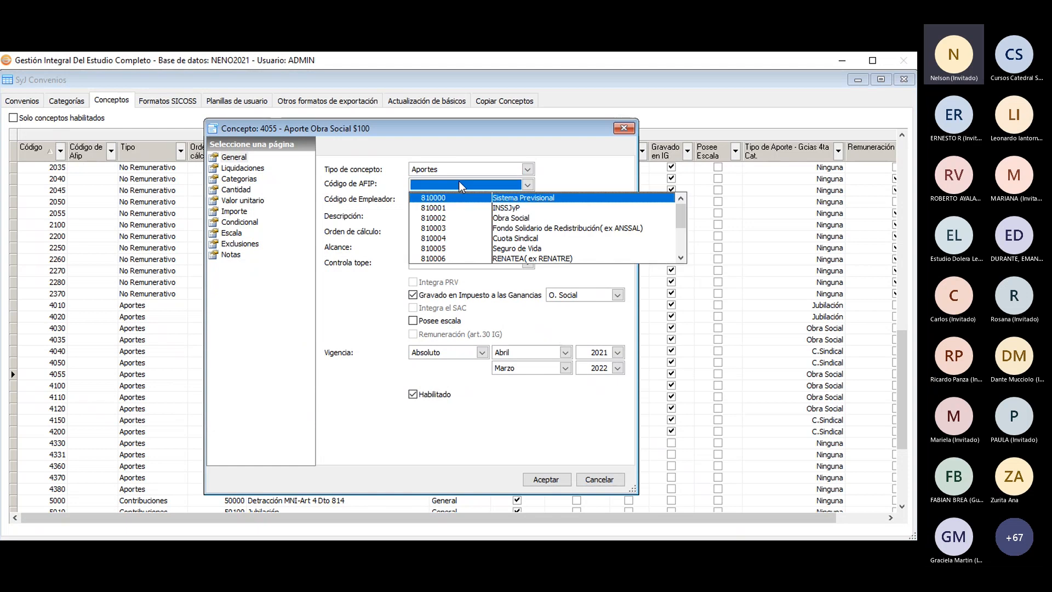
click(507, 217)
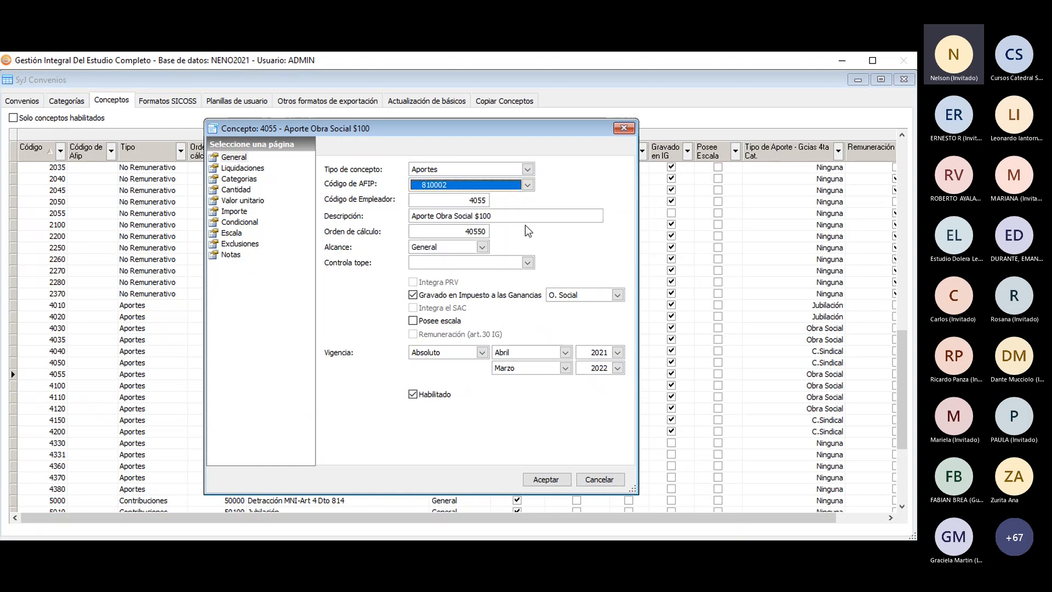
click(542, 480)
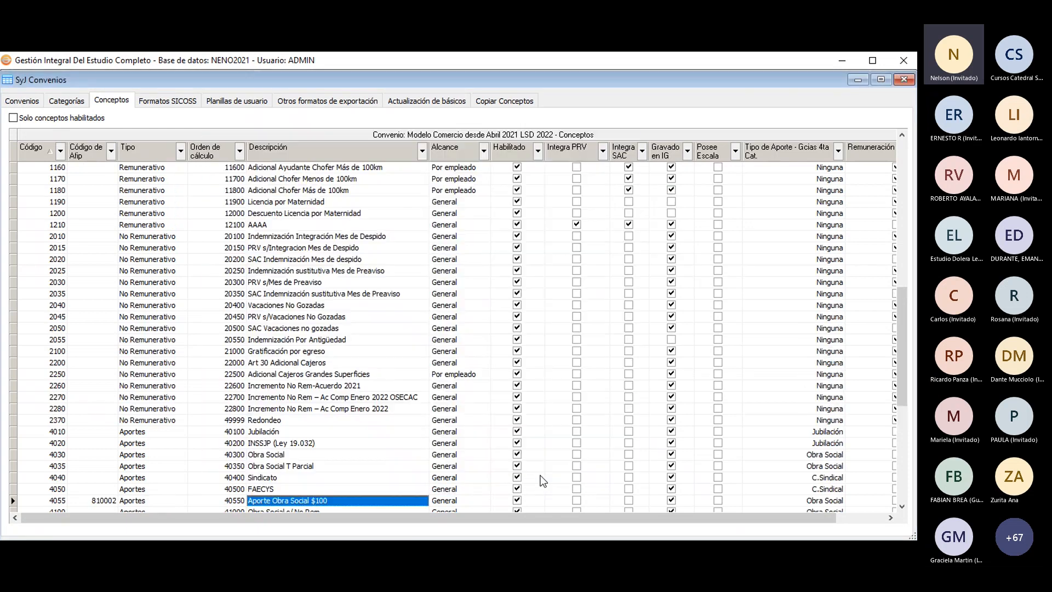
Assign AFIP code 810002 to the aportes concept 4030, Obra Social, and save it.
click(254, 456)
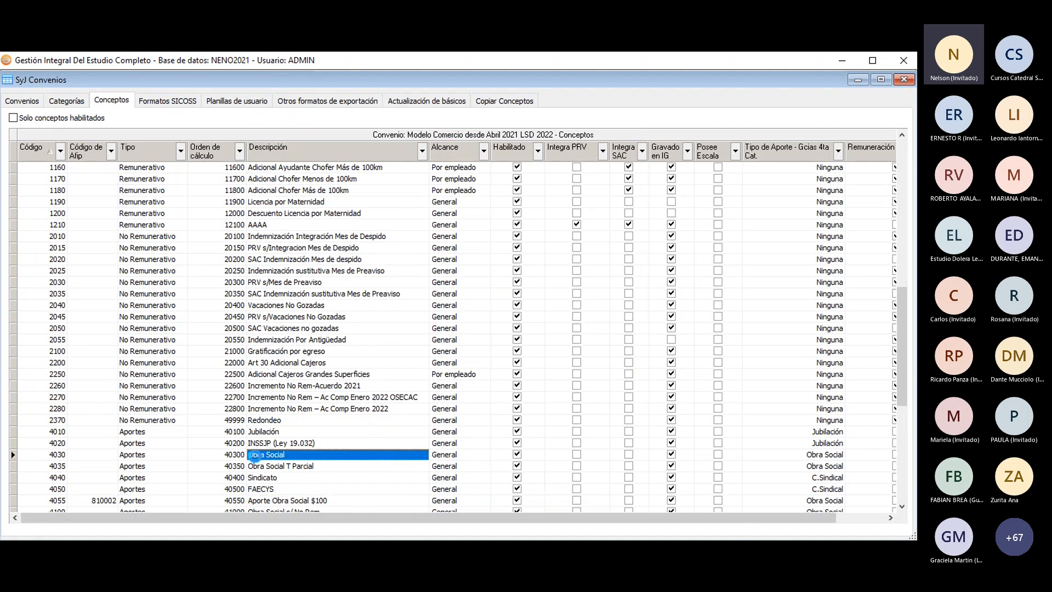
key(Return)
click(472, 184)
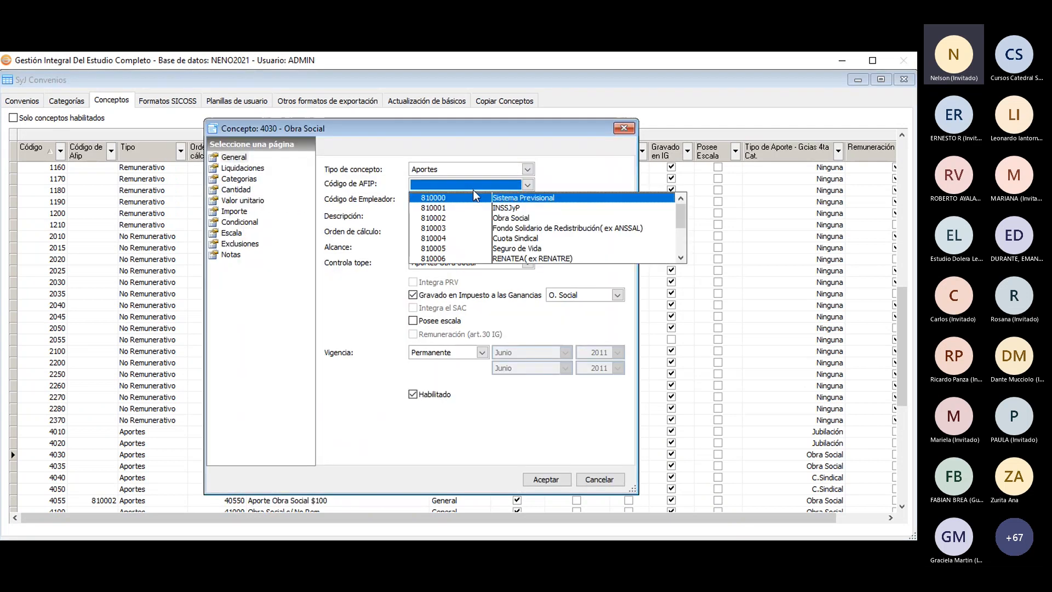
click(496, 217)
click(552, 481)
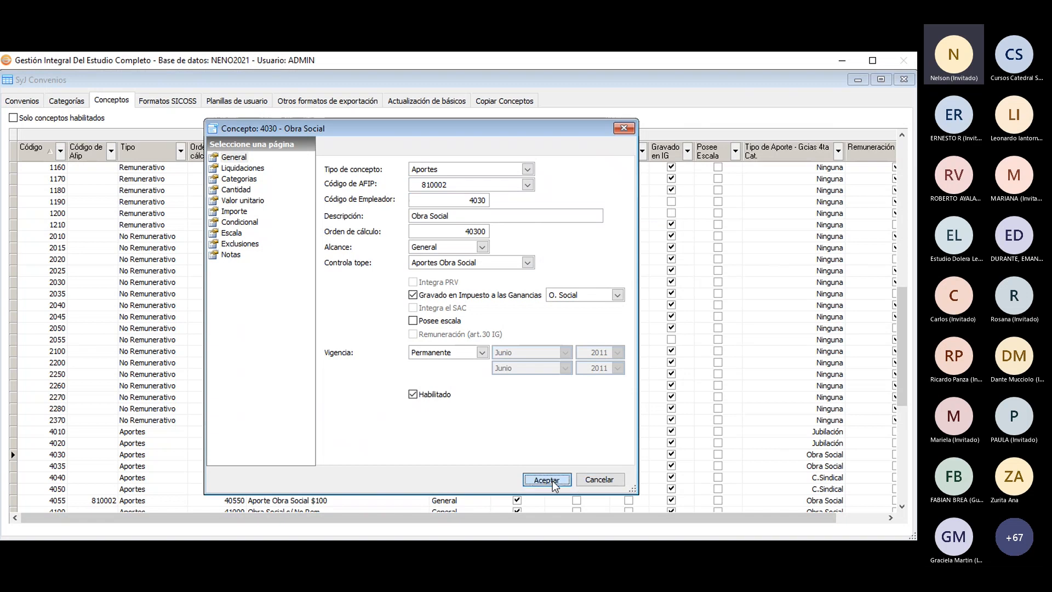
Assign AFIP code 810002 to the aportes concept 4035, Obra Social T Parcial, and save it.
scroll(303, 430, down, 2)
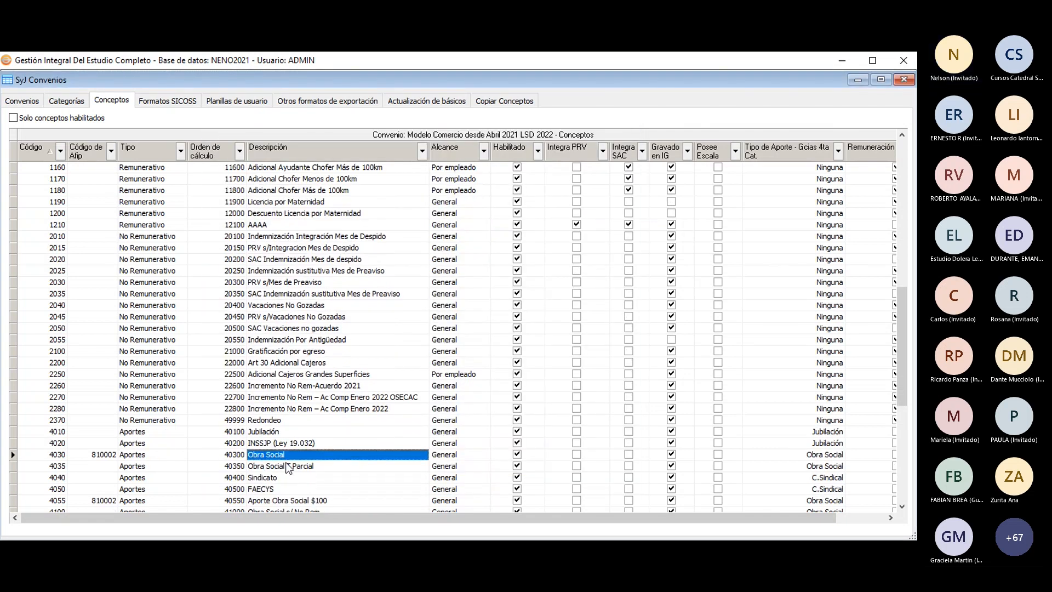
click(279, 466)
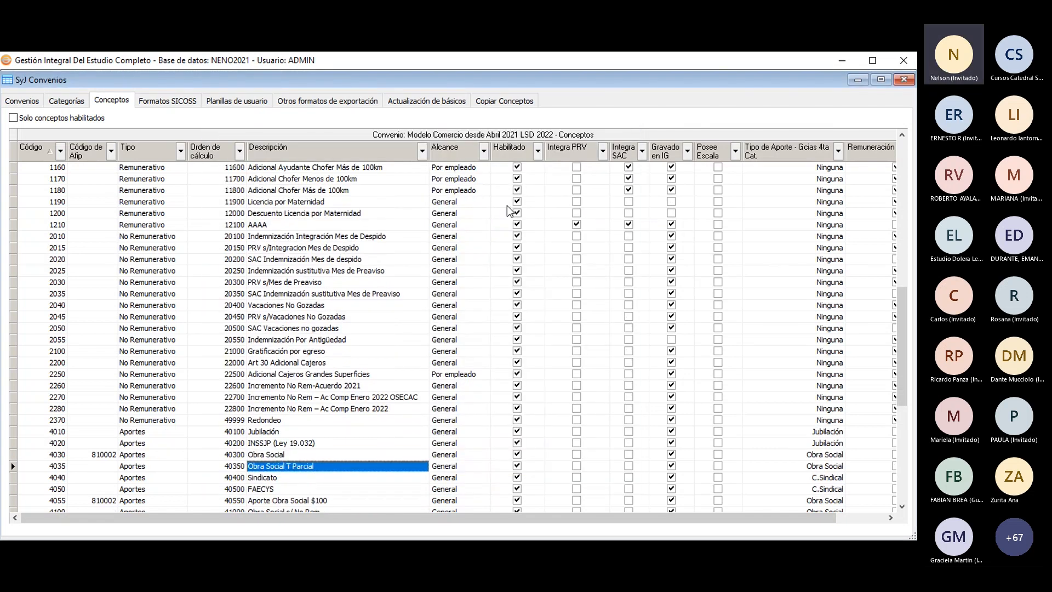
key(Return)
click(488, 186)
click(500, 215)
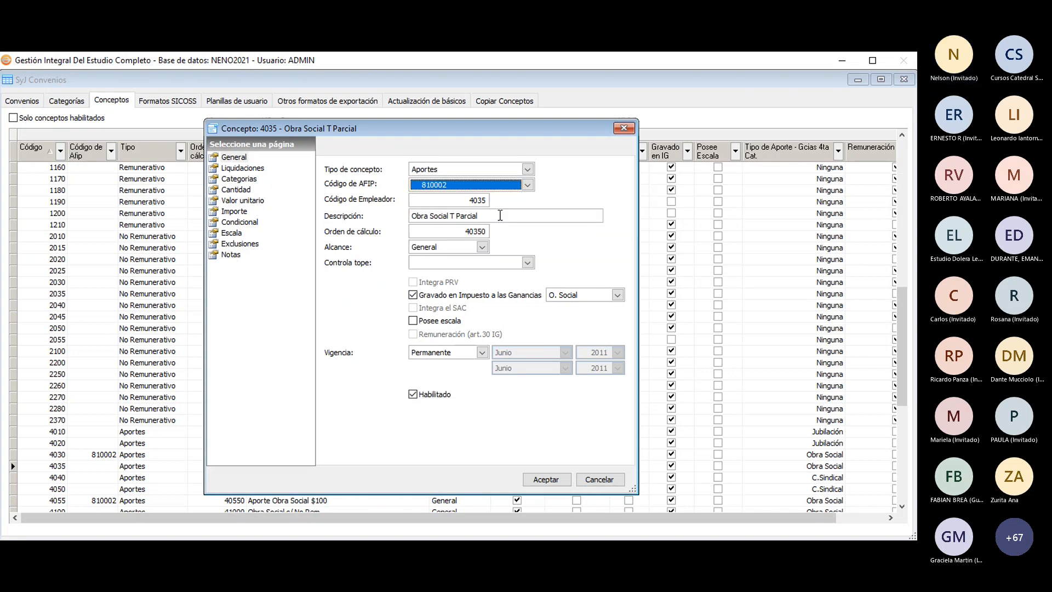
click(547, 479)
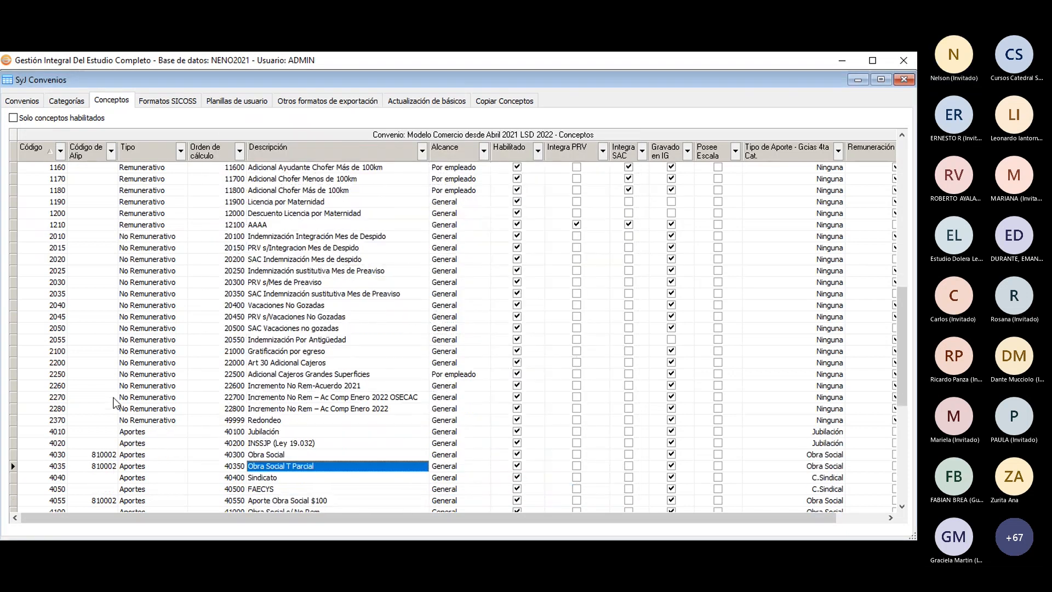
Assign AFIP code 810002 to the aportes concept 4100, Obra Social s/ No Rem, and save it.
scroll(310, 408, down, 3)
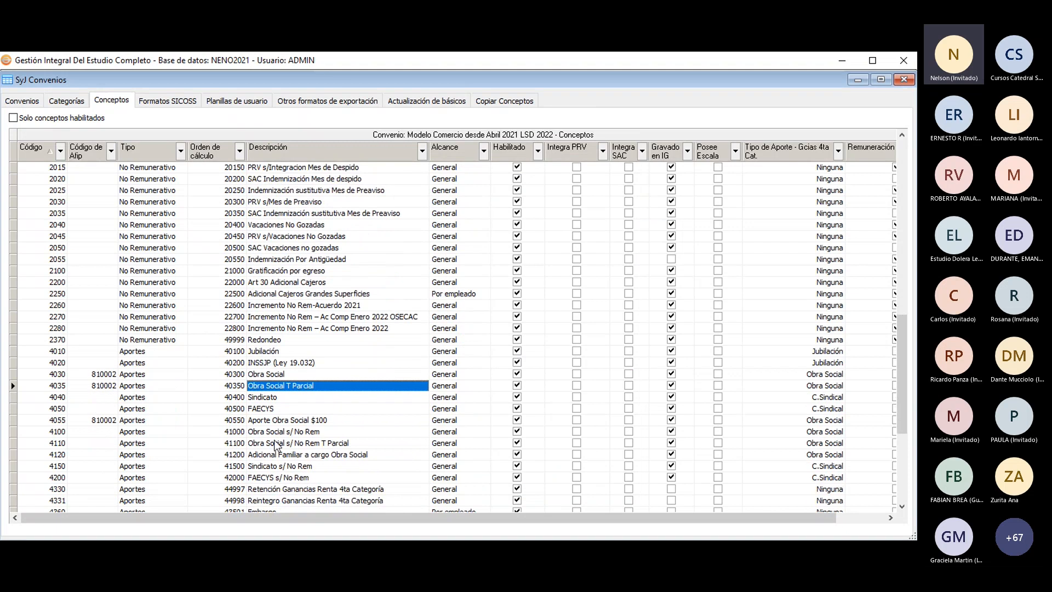
scroll(277, 445, down, 1)
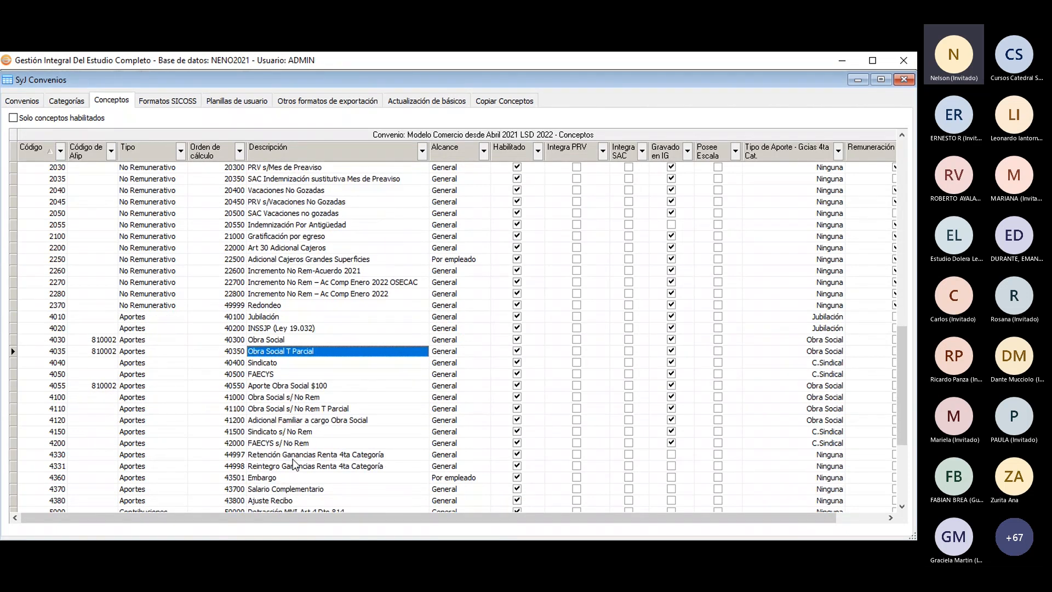
click(275, 399)
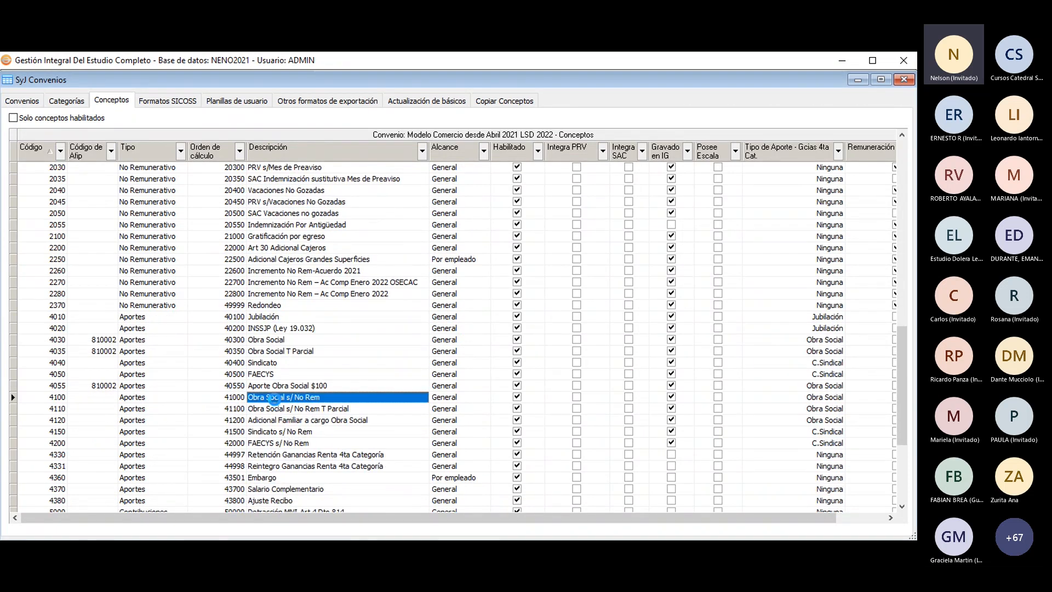
key(Return)
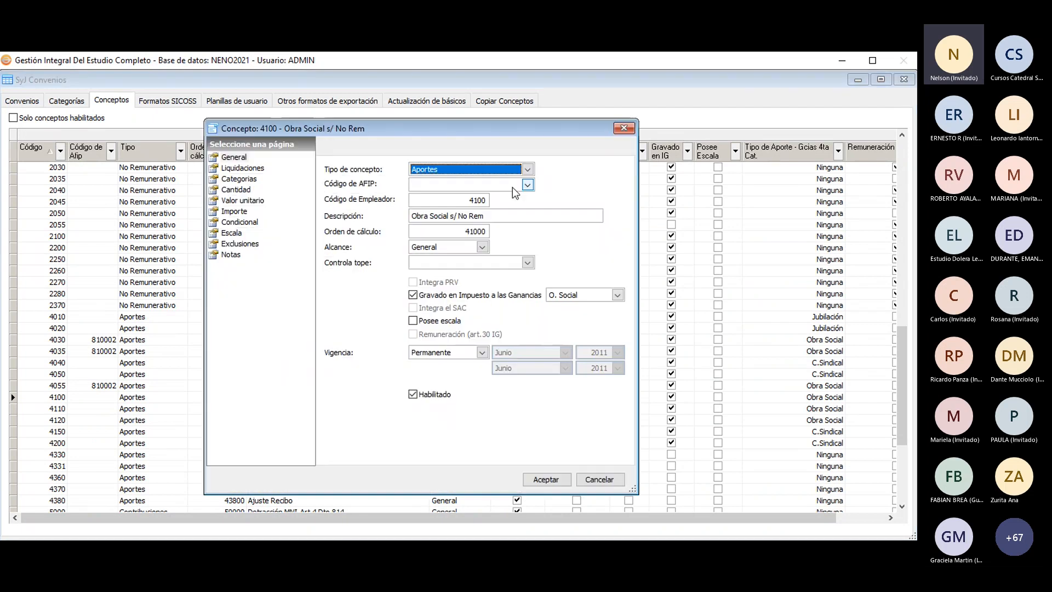
click(504, 189)
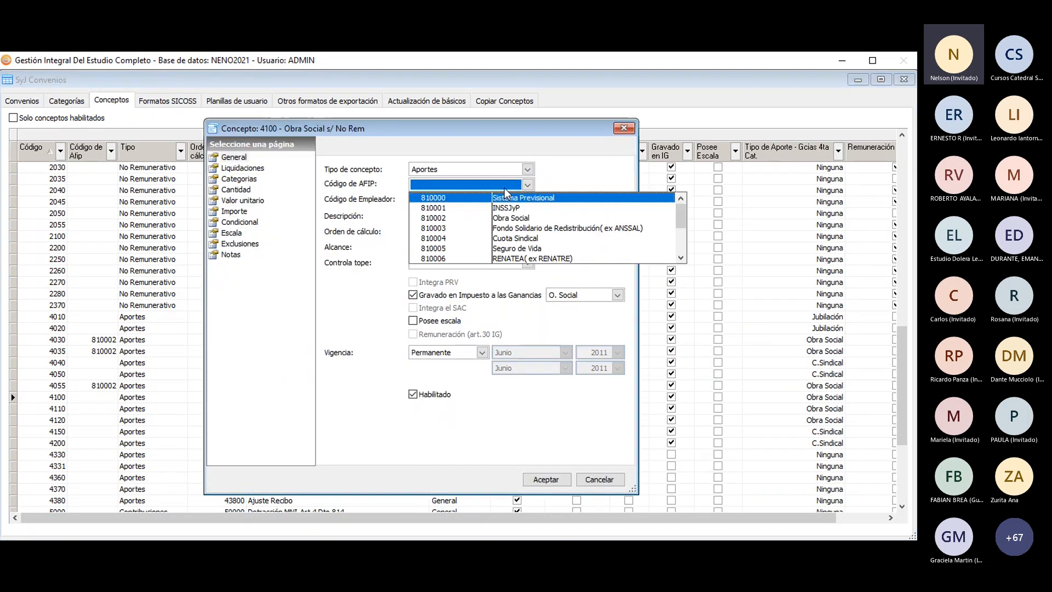
click(507, 216)
click(544, 480)
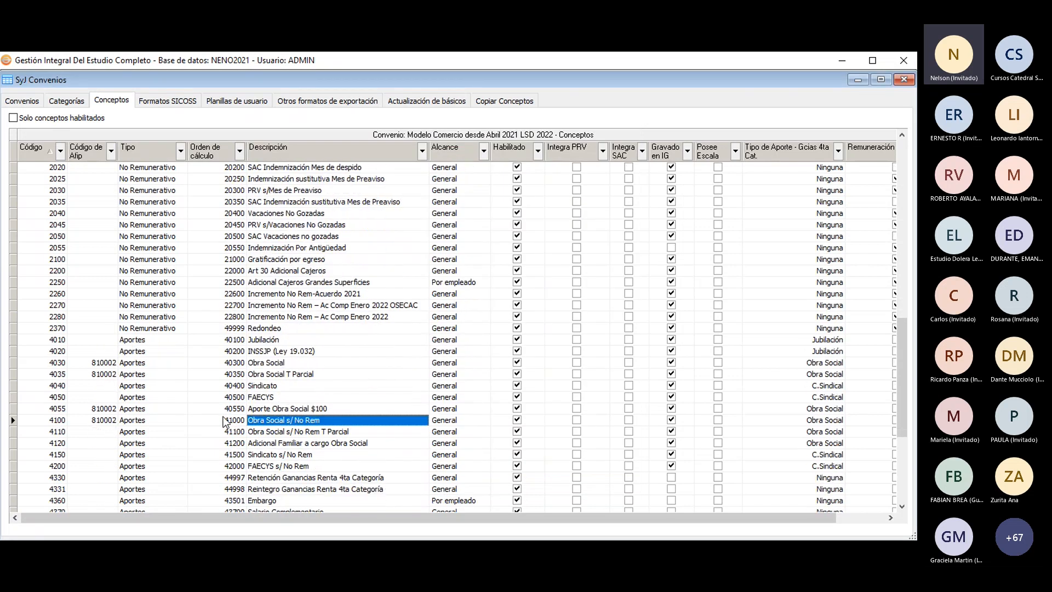
Assign AFIP code 810002 to the aportes concept 4110, Obra Social s/ No Rem T Parcial, and save it.
click(285, 434)
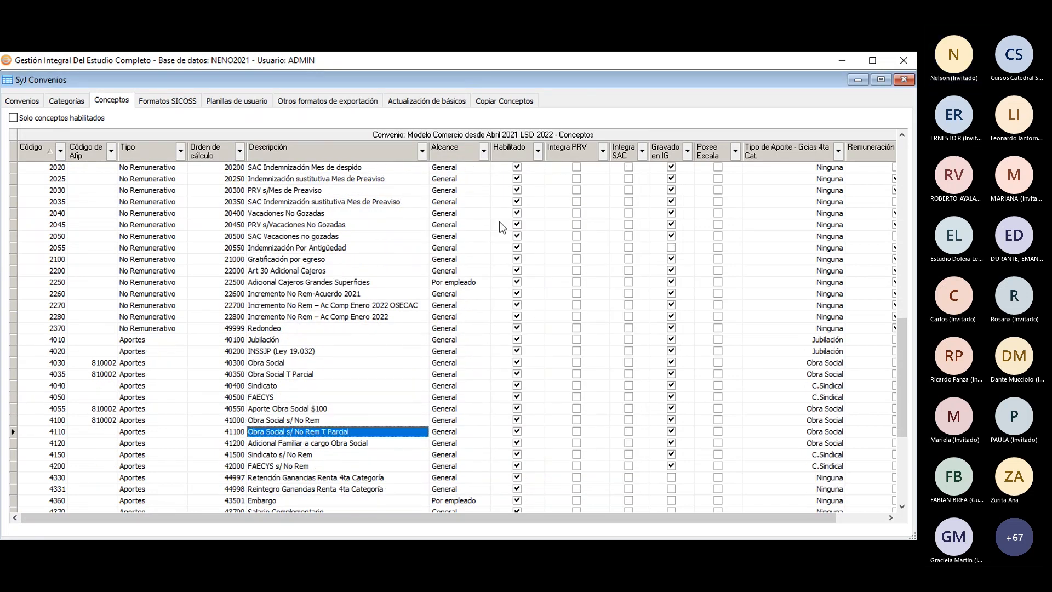
key(Return)
click(489, 183)
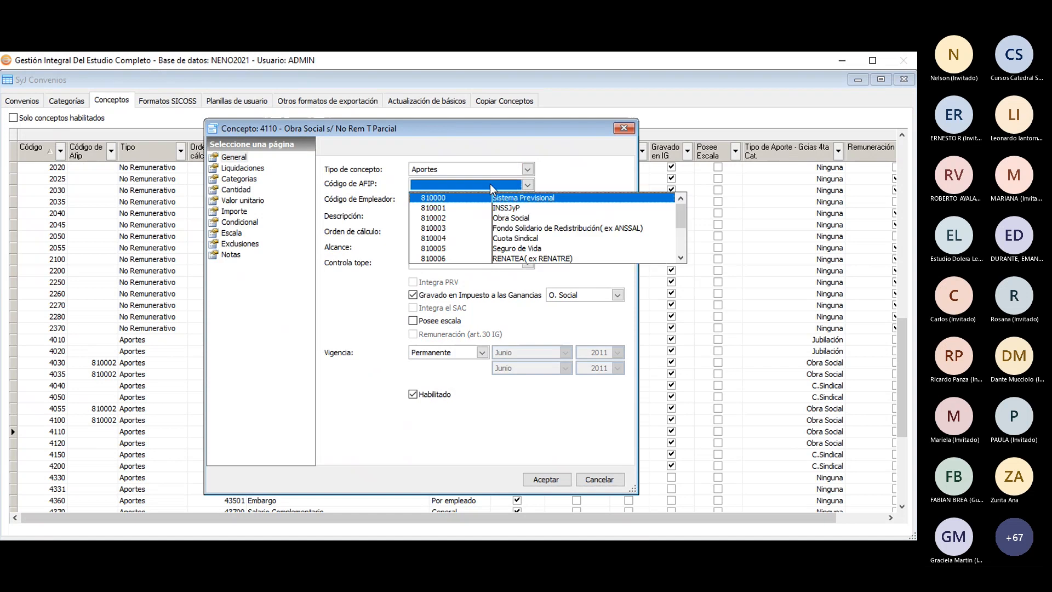
click(499, 218)
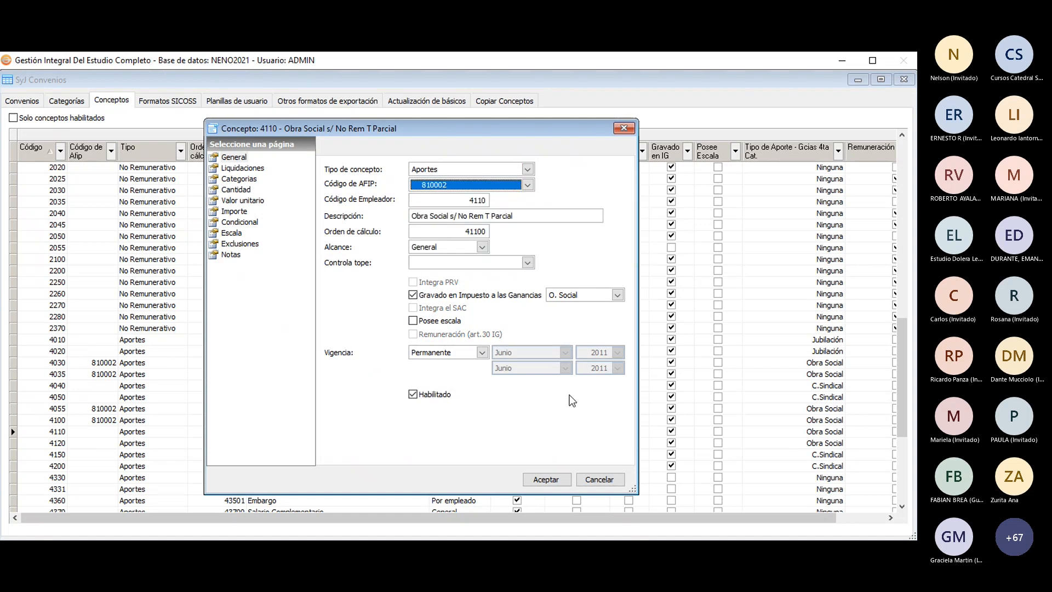
click(548, 480)
scroll(266, 408, down, 1)
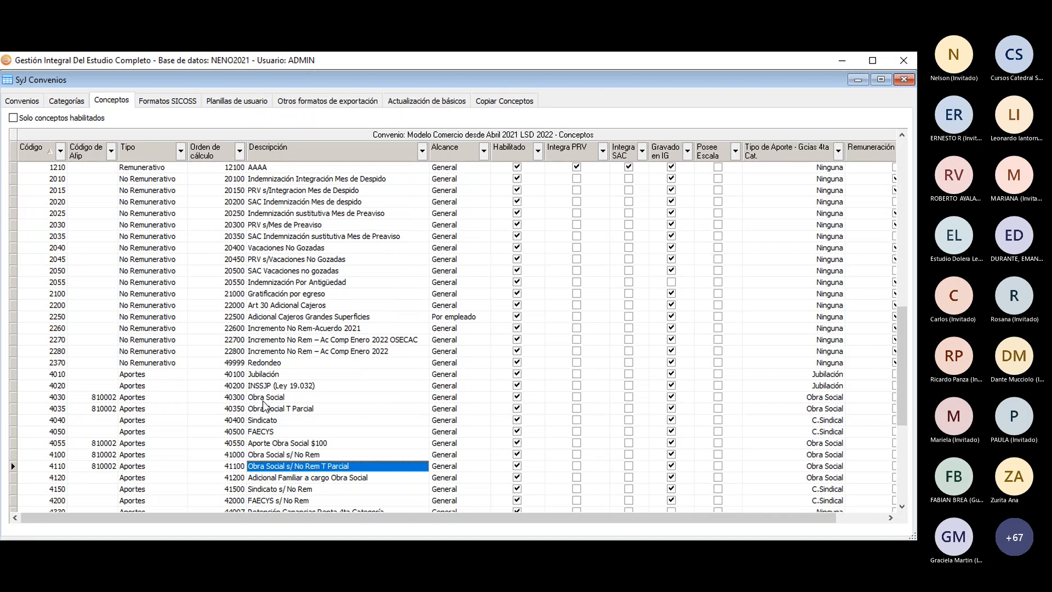
Check the AFIP code assigned to the aportes concept 4055, Aporte Obra Social $100, and accept its settings.
scroll(265, 405, down, 1)
click(290, 409)
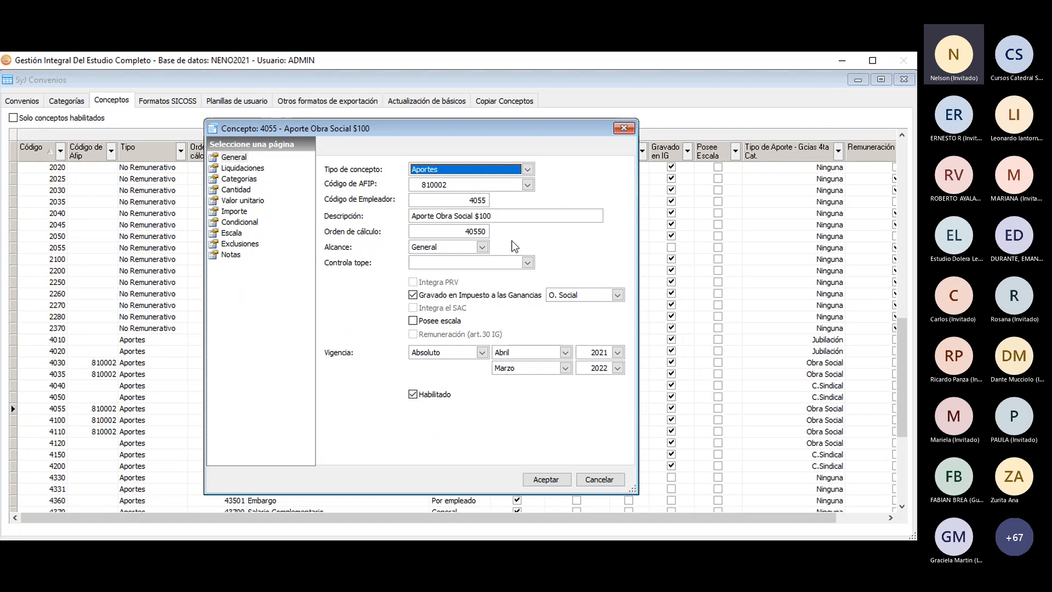
click(442, 185)
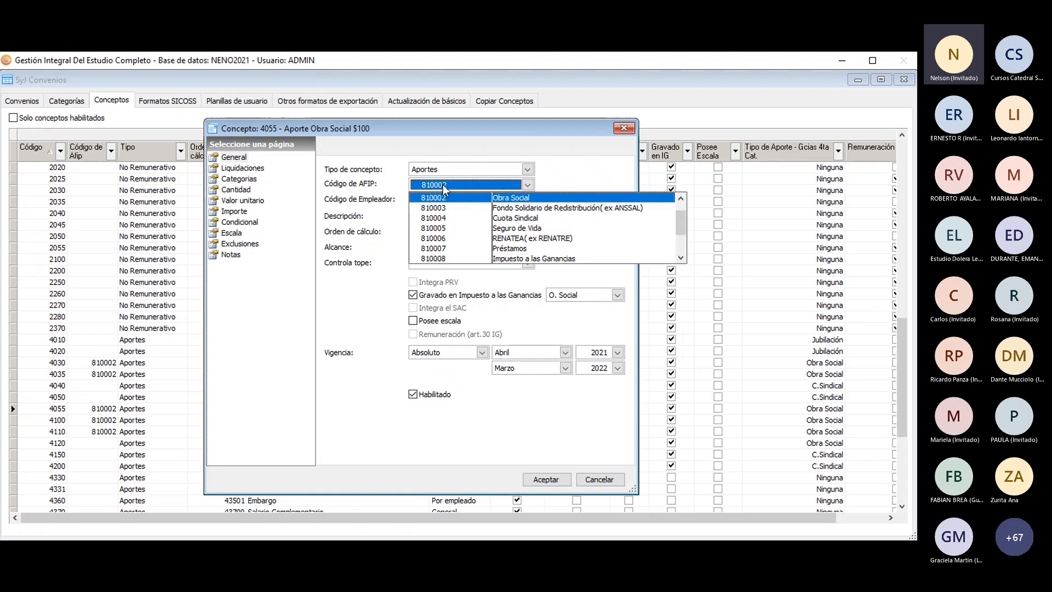
click(443, 186)
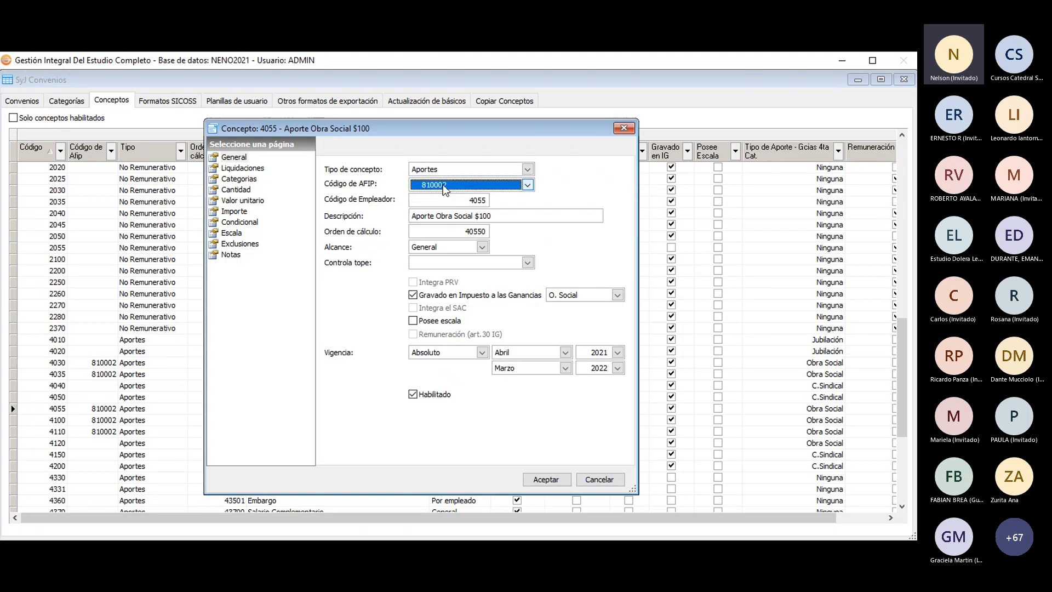
click(545, 479)
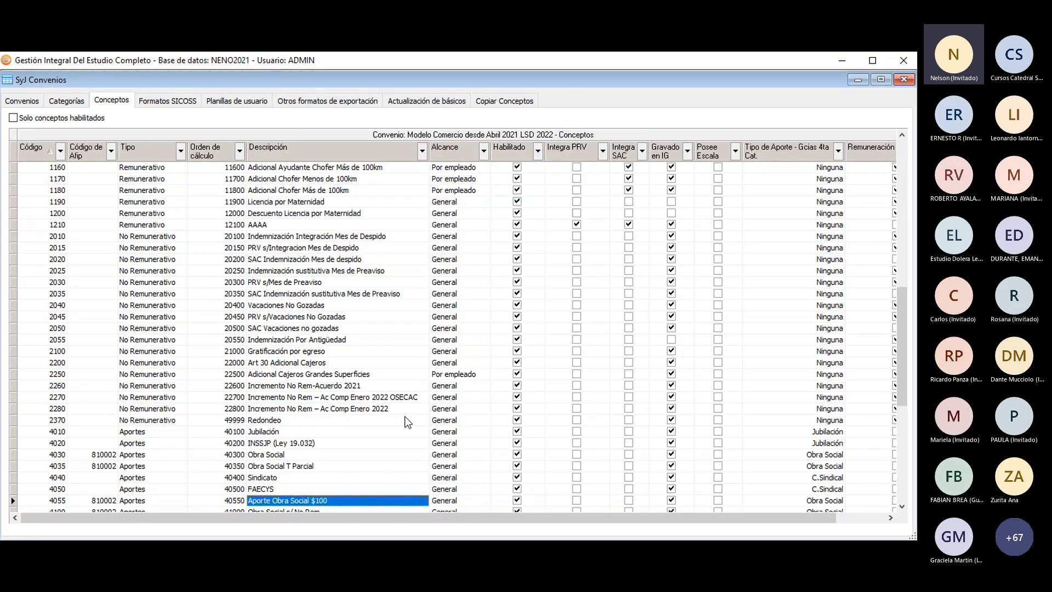
Check the associated concept and summed column of Aporte Adicional de Obra Social in the agreement's Libro de Sueldos Digital format.
click(166, 98)
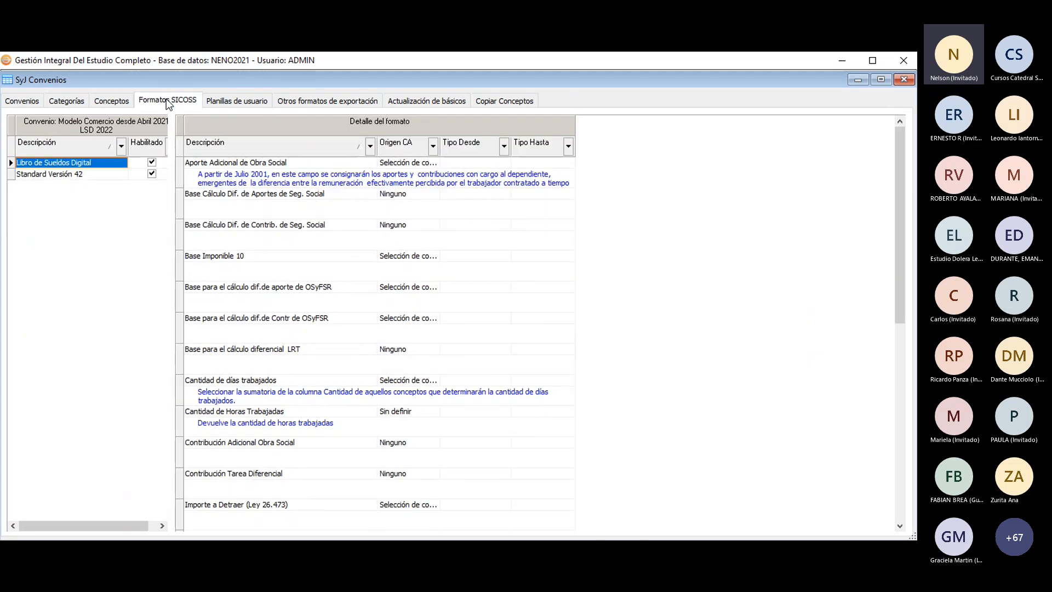
click(258, 165)
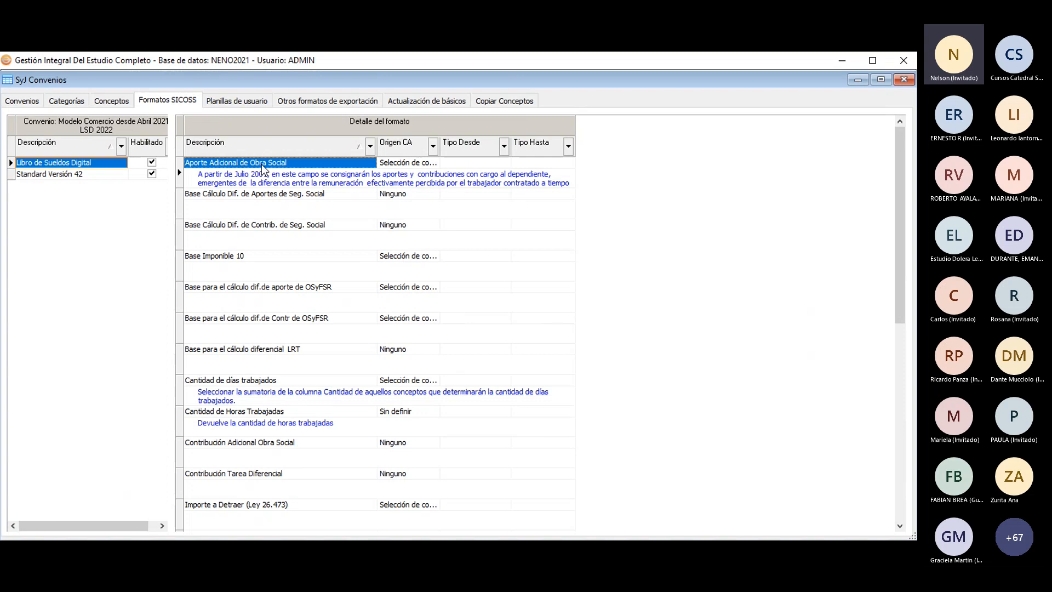
double_click(262, 168)
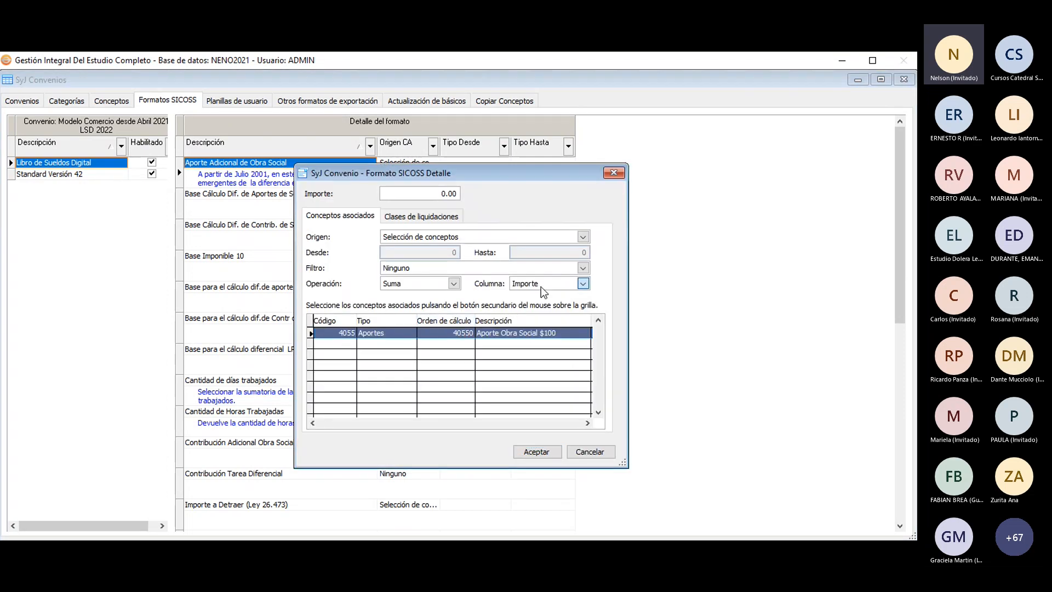
click(542, 285)
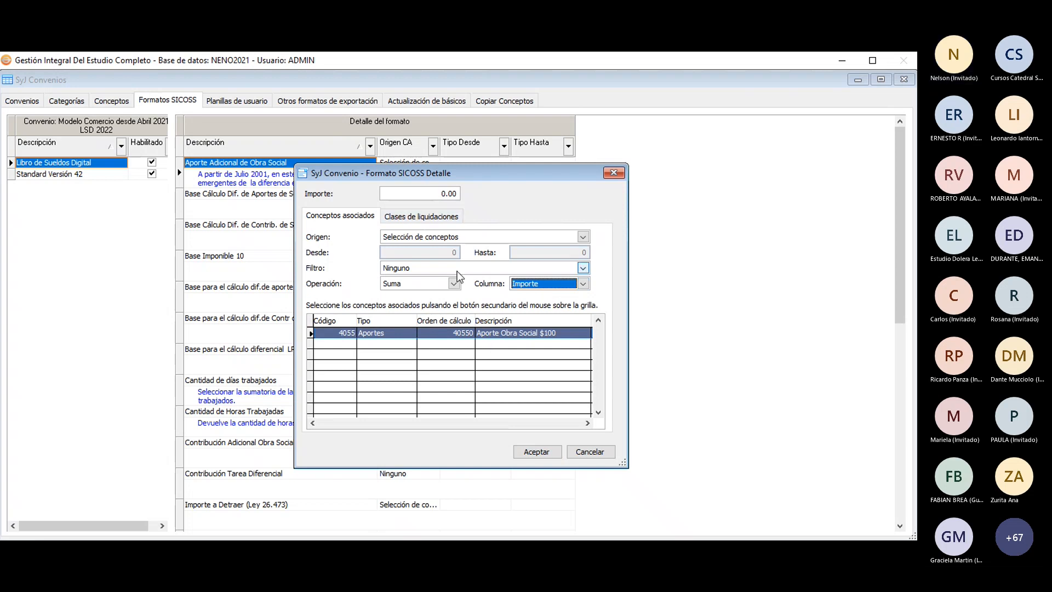
click(549, 453)
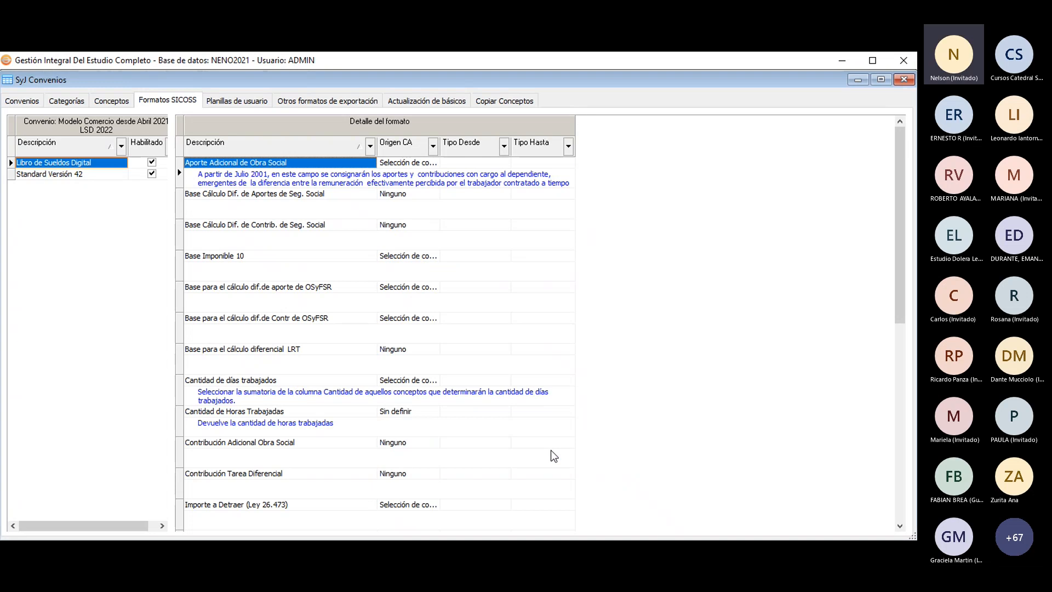
Minimize the agreements window and open the format details of Libro de Sueldos Digital in the general Formatos SICOSS table.
click(859, 82)
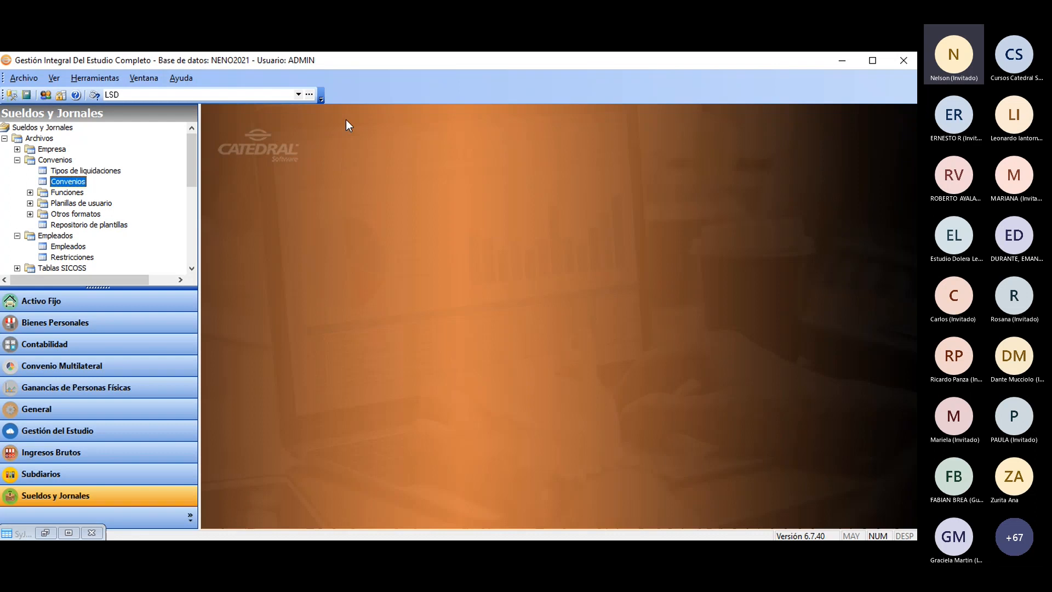
click(17, 160)
click(17, 171)
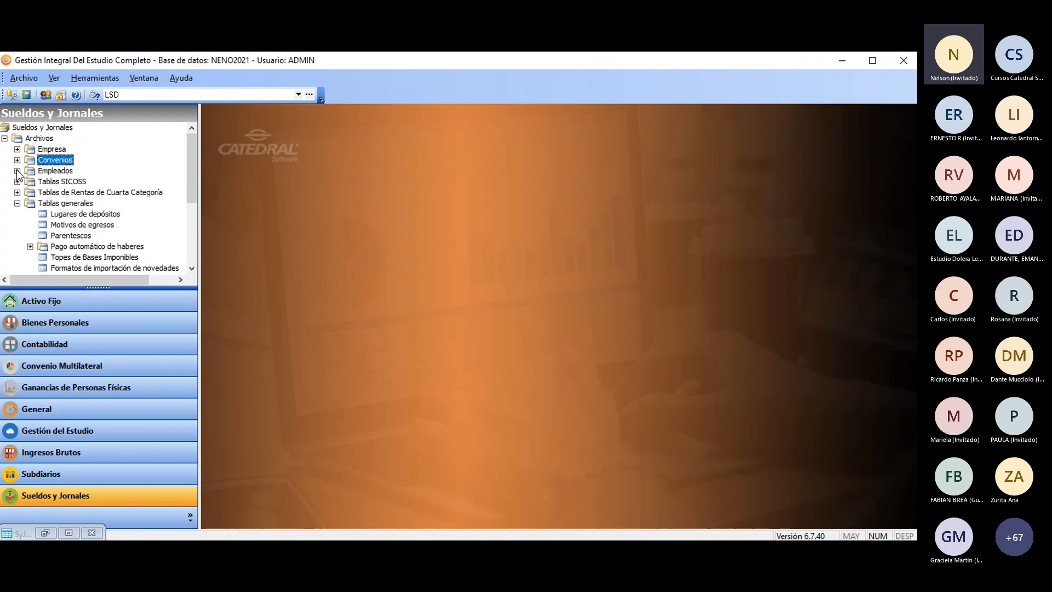
click(17, 203)
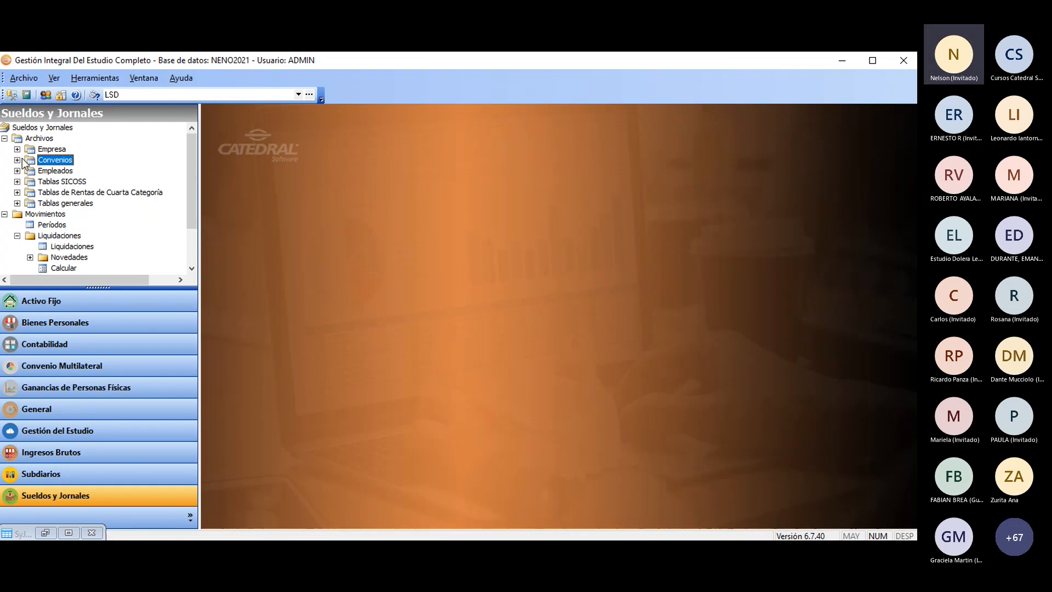
click(18, 181)
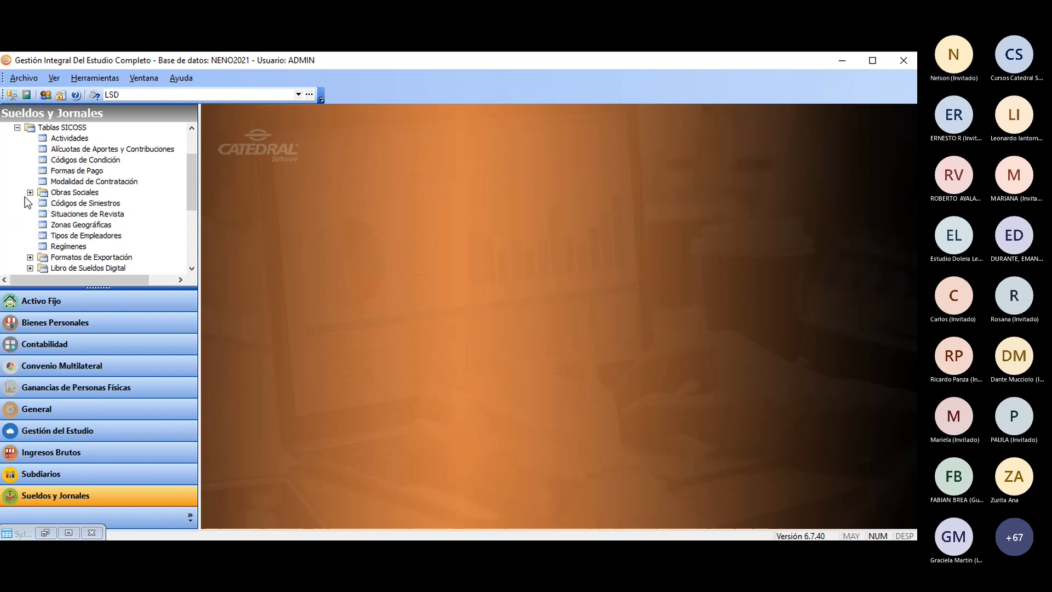
click(30, 257)
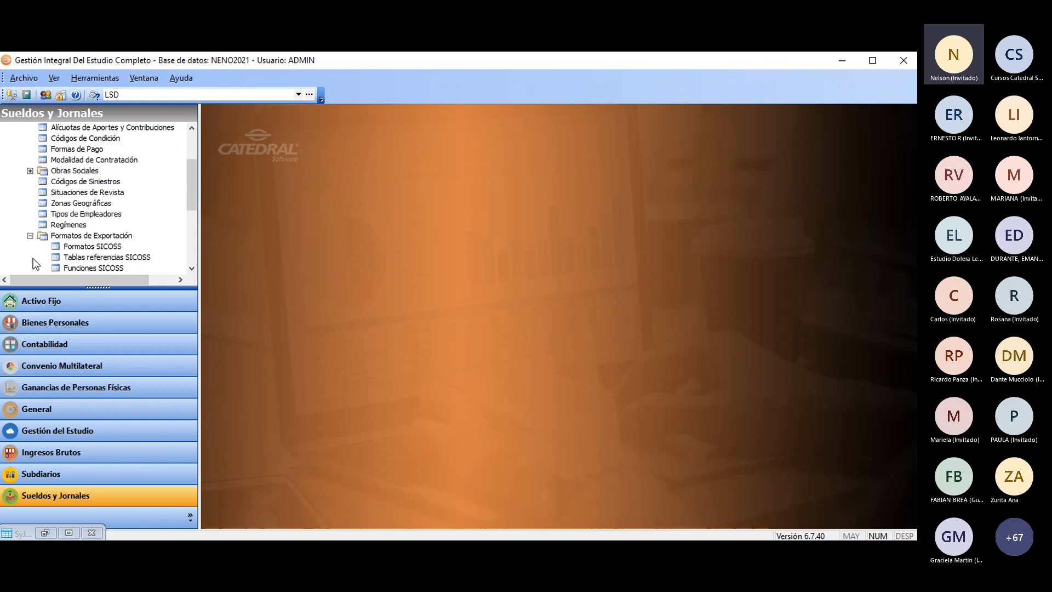
click(74, 247)
double_click(74, 246)
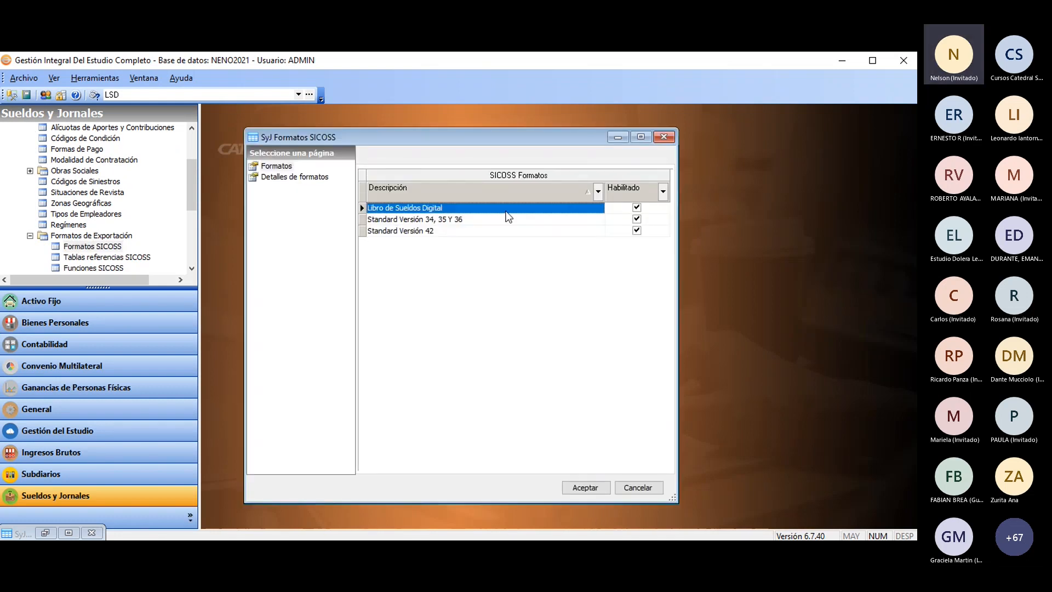
click(273, 177)
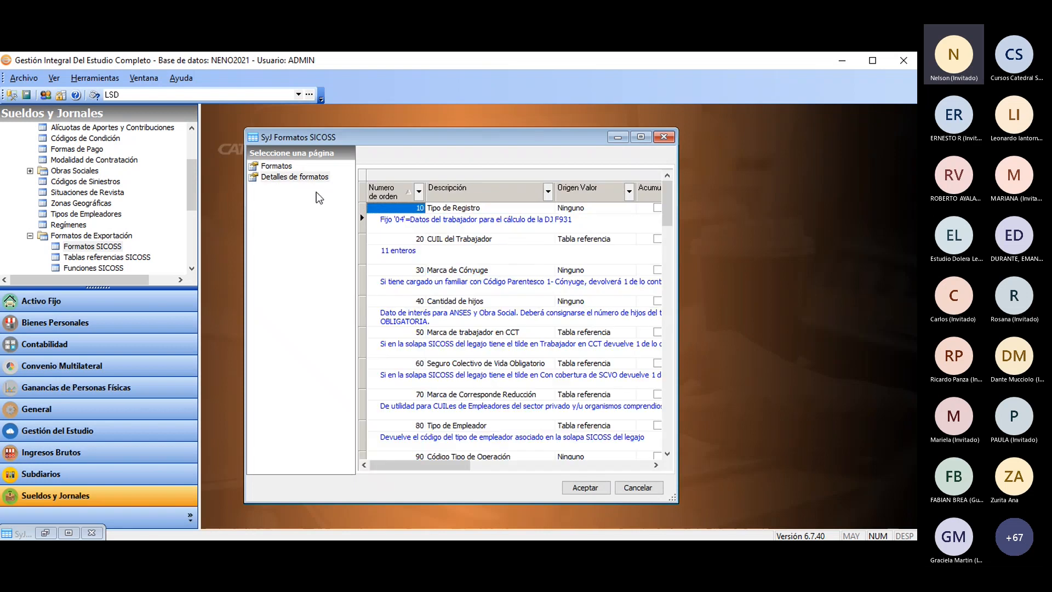
Enable Acumular en agrupaciones for detail 280, Aporte Adicional de Obra Social, save it and close the SICOSS formats.
click(411, 270)
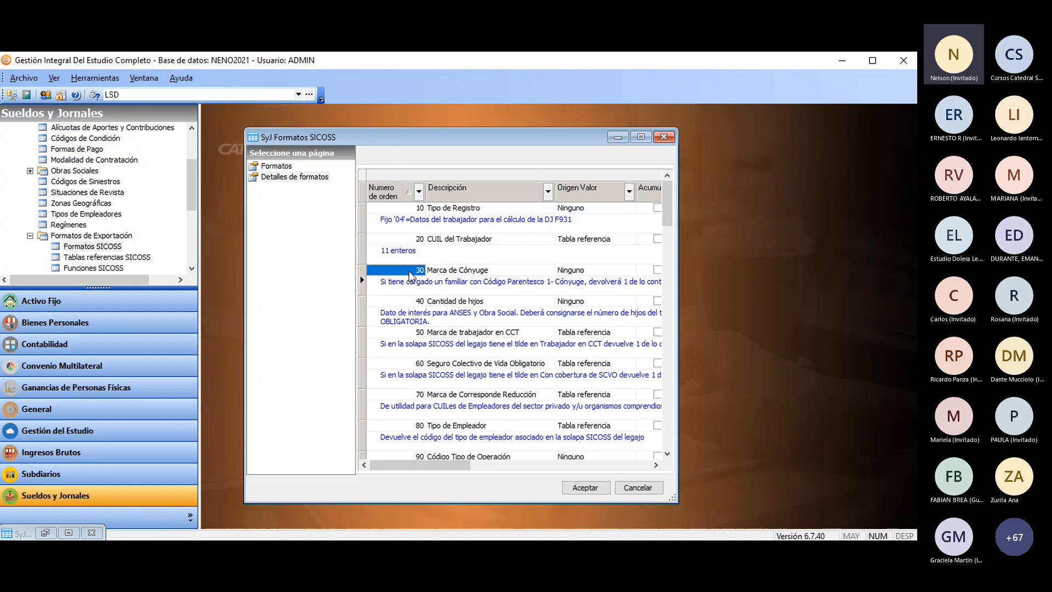
key(Page_Down)
key(Page_Down)
key(Page_Down)
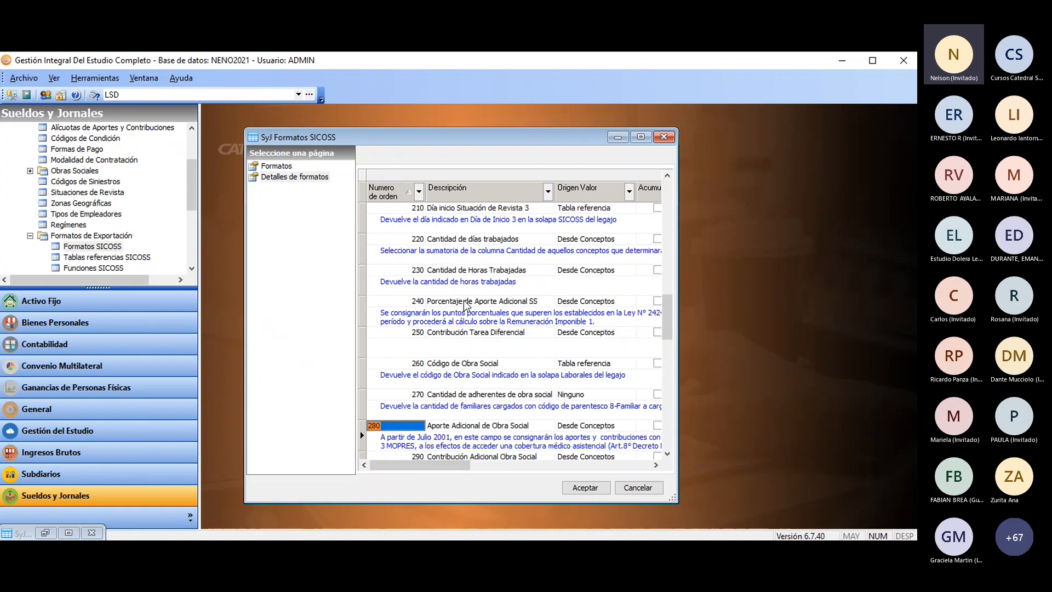
double_click(478, 426)
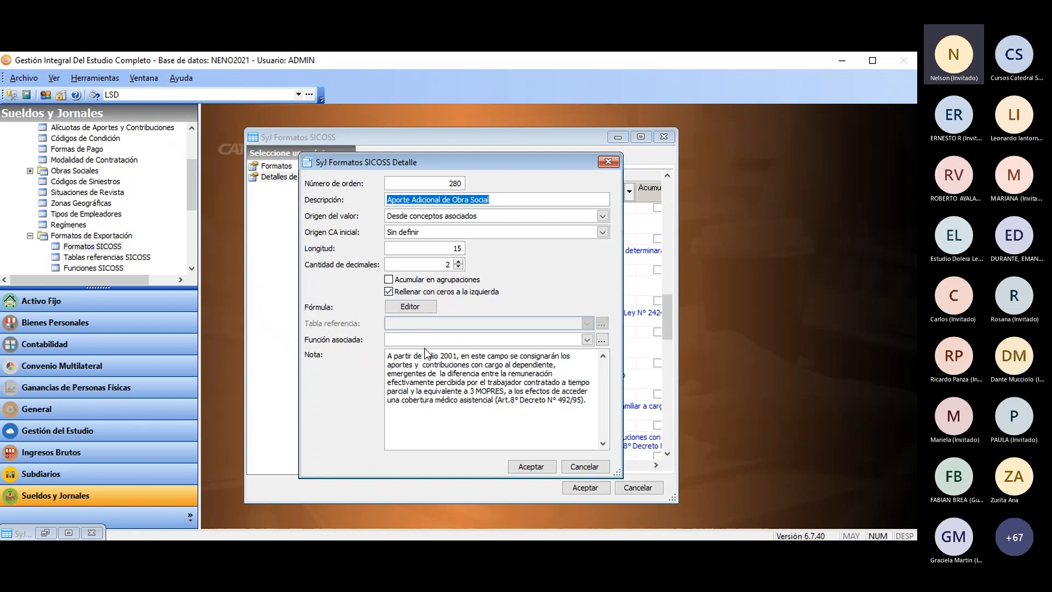
click(389, 280)
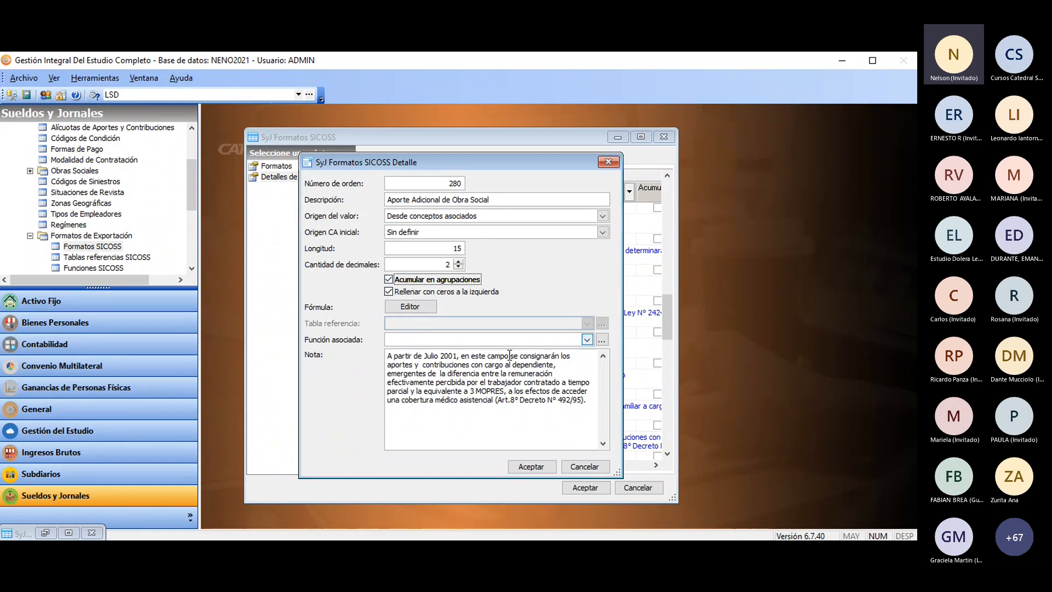
click(539, 467)
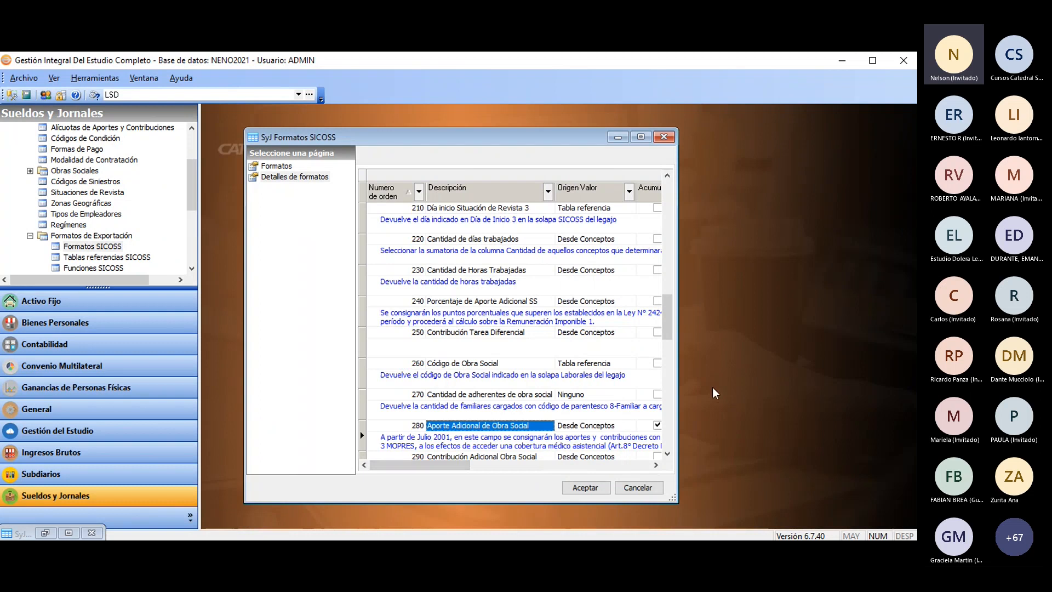
click(664, 136)
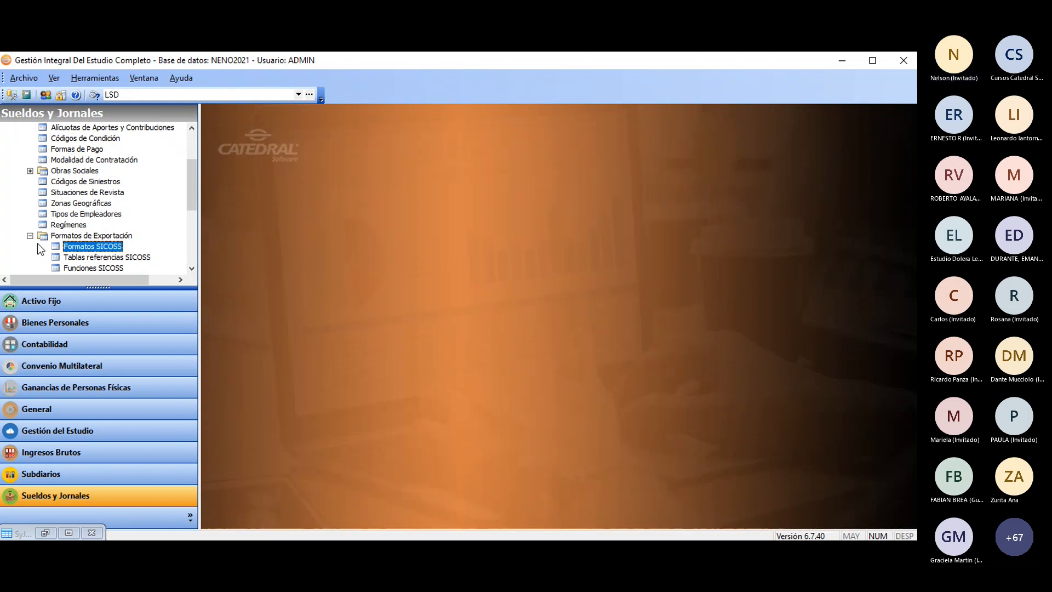
Return to the agreement's concepts and recheck the AFIP code of concept 4055, Aporte Obra Social $100.
click(31, 236)
scroll(33, 239, up, 3)
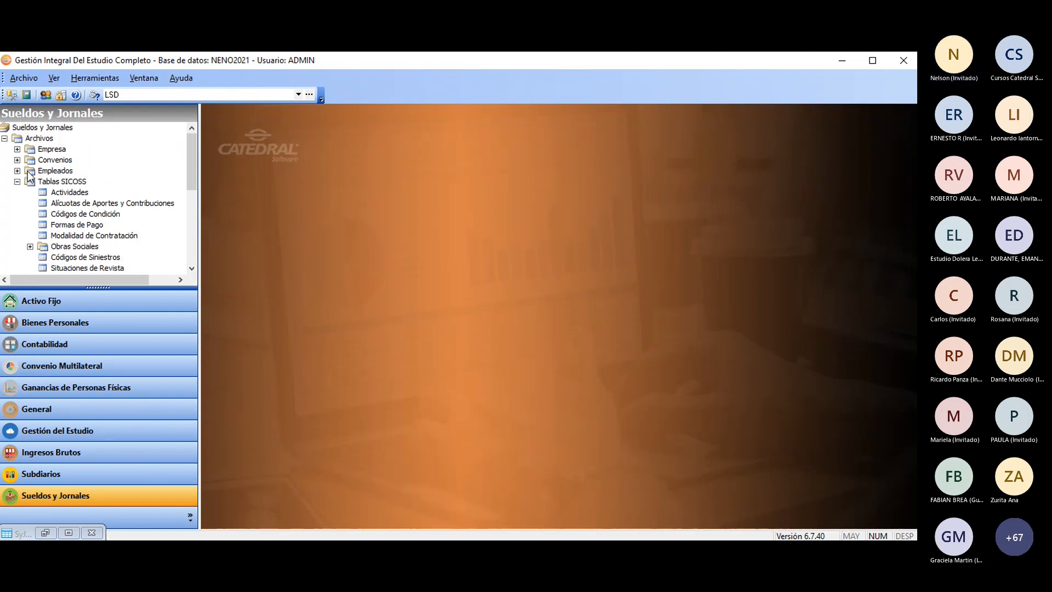
click(17, 160)
click(61, 182)
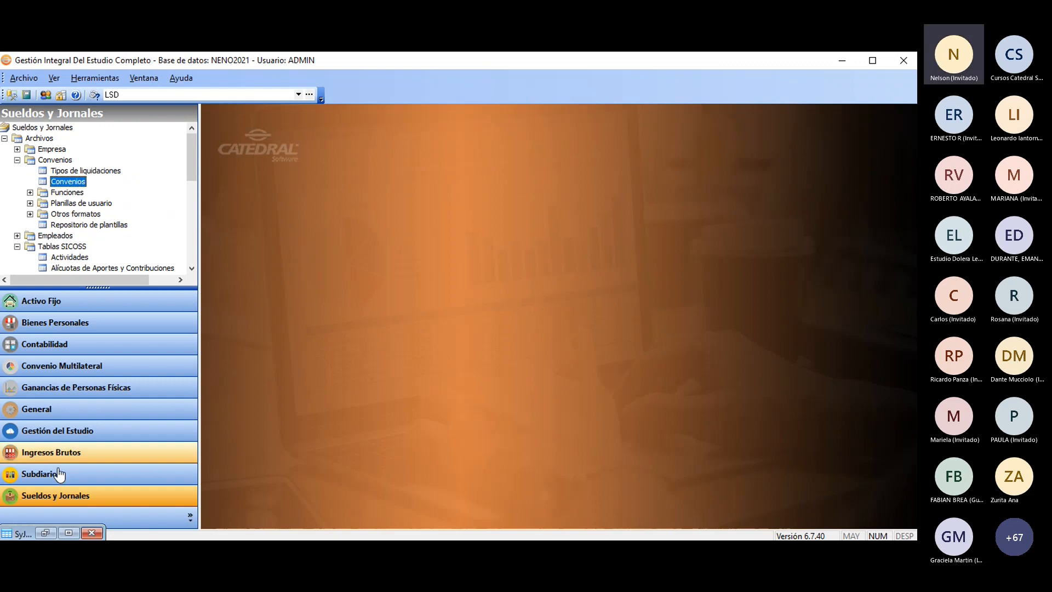
click(66, 528)
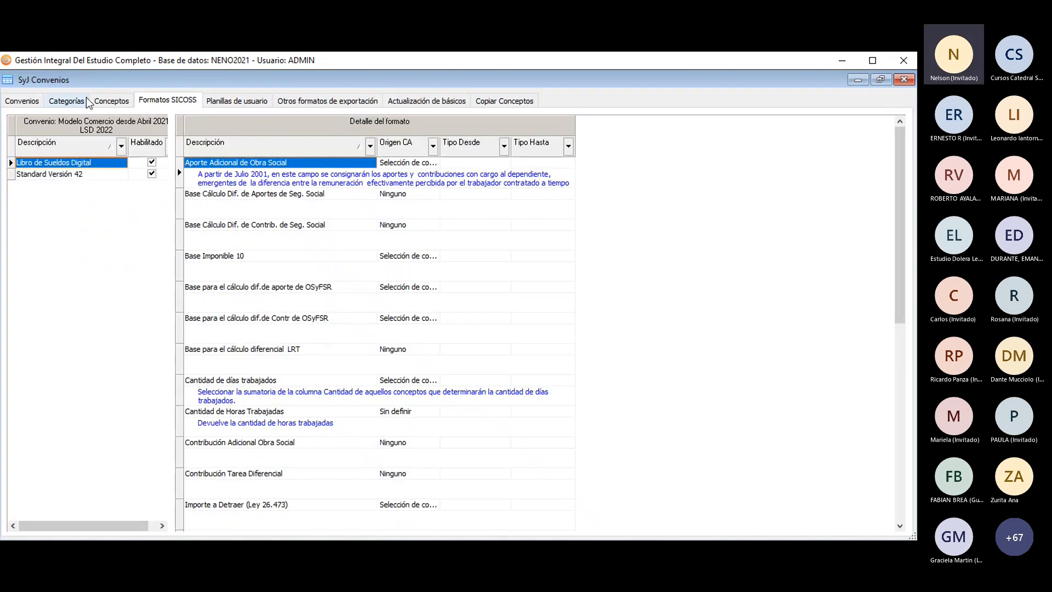
click(110, 103)
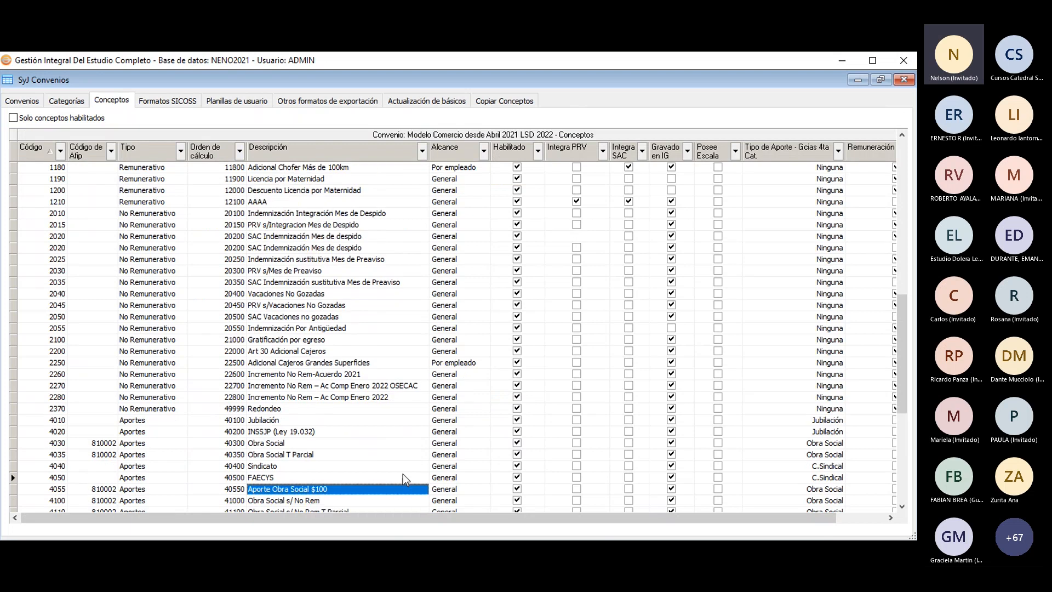
scroll(403, 473, down, 3)
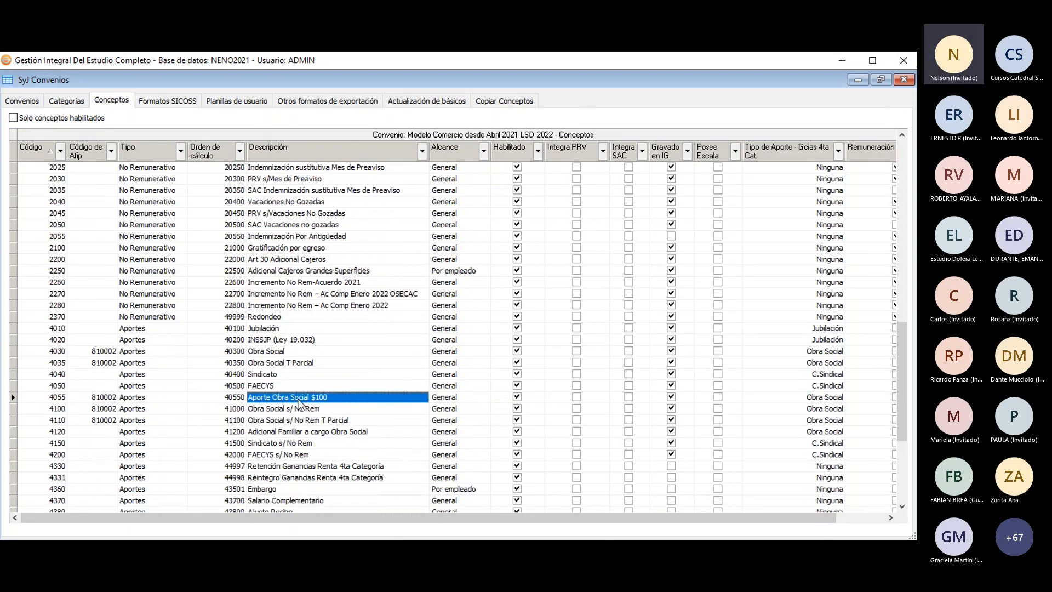
double_click(297, 396)
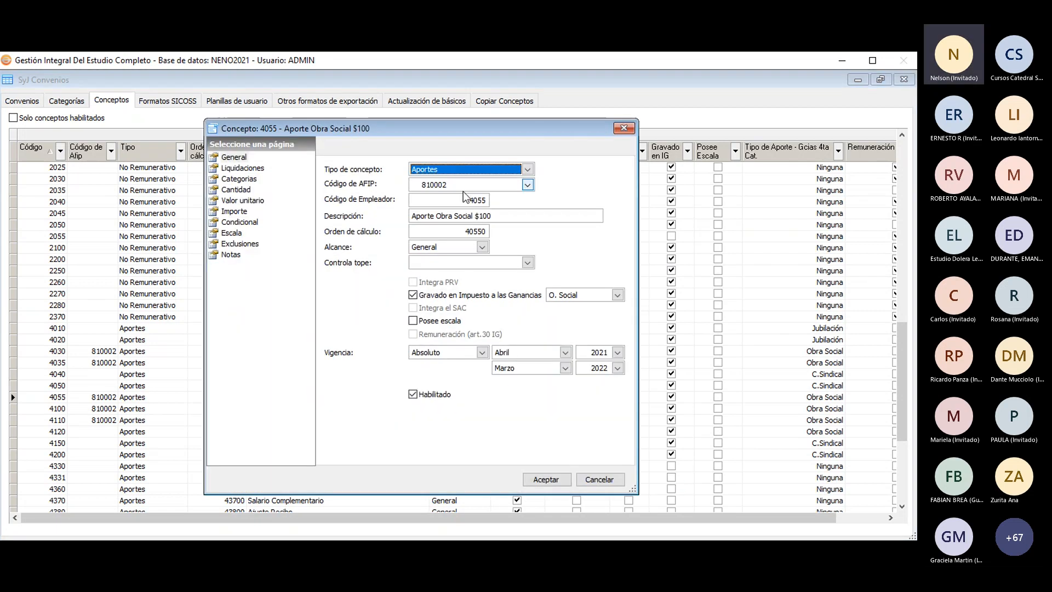
click(562, 478)
Review the Aporte Adicional de Obra Social setup in the agreement's SICOSS format again, including its summed column, and accept it.
click(167, 100)
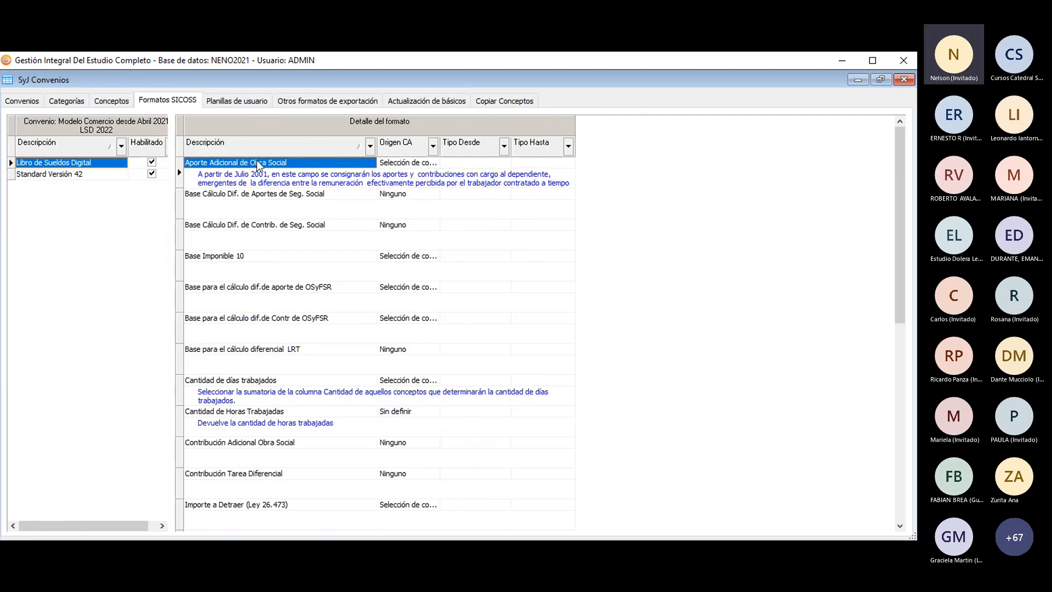
double_click(323, 181)
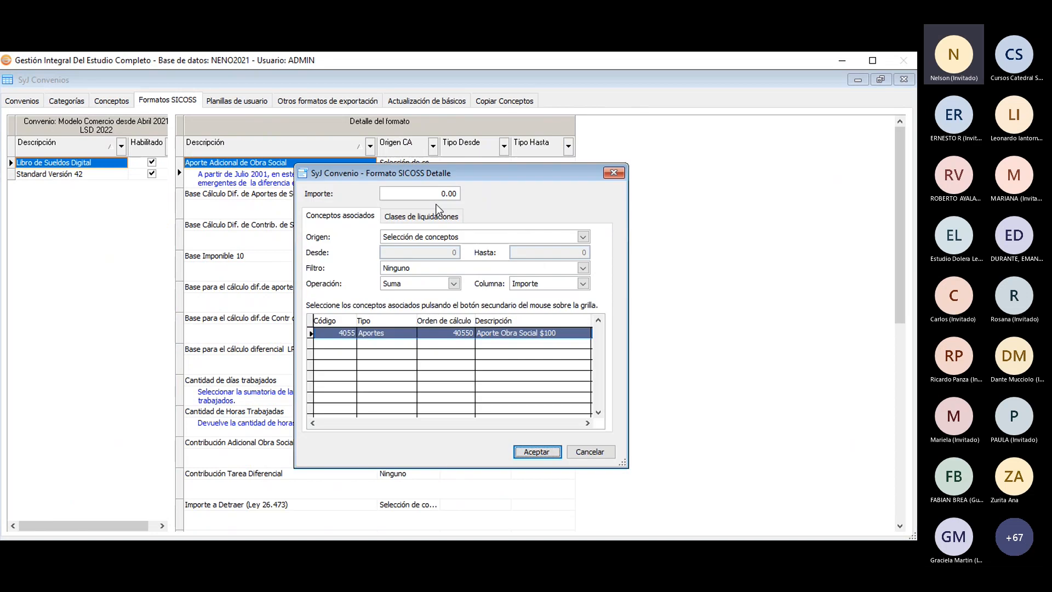
click(532, 285)
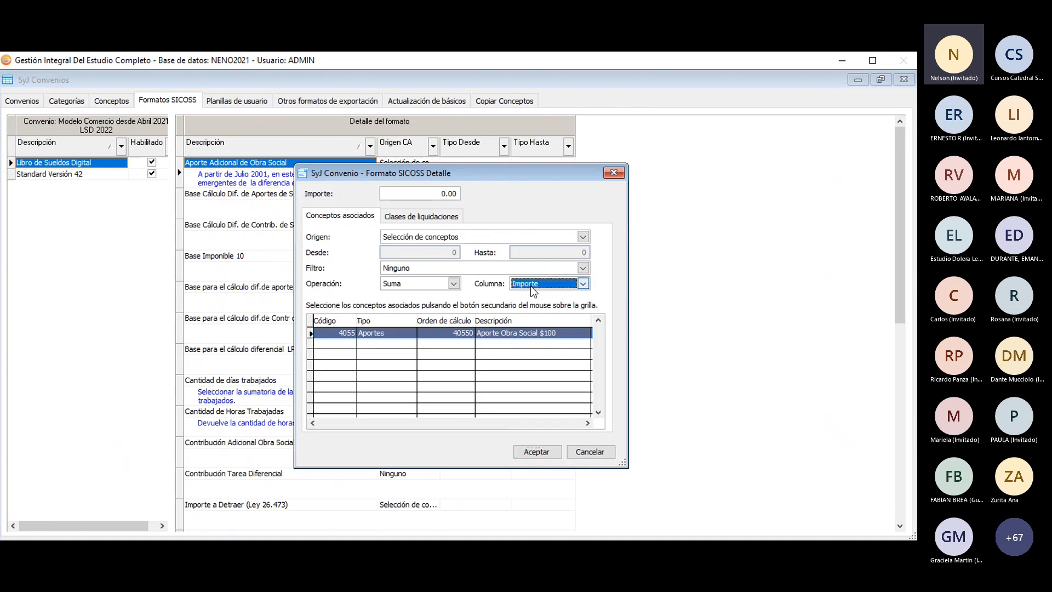
click(530, 449)
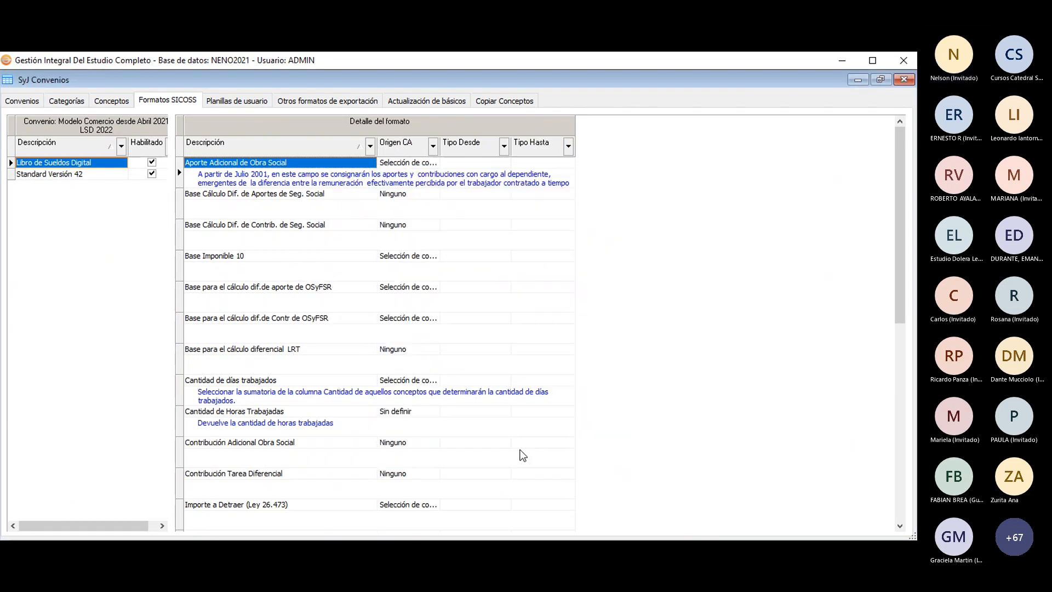
Review the AFIP codes of the Obra Social aportes in the agreement's concept list.
click(116, 103)
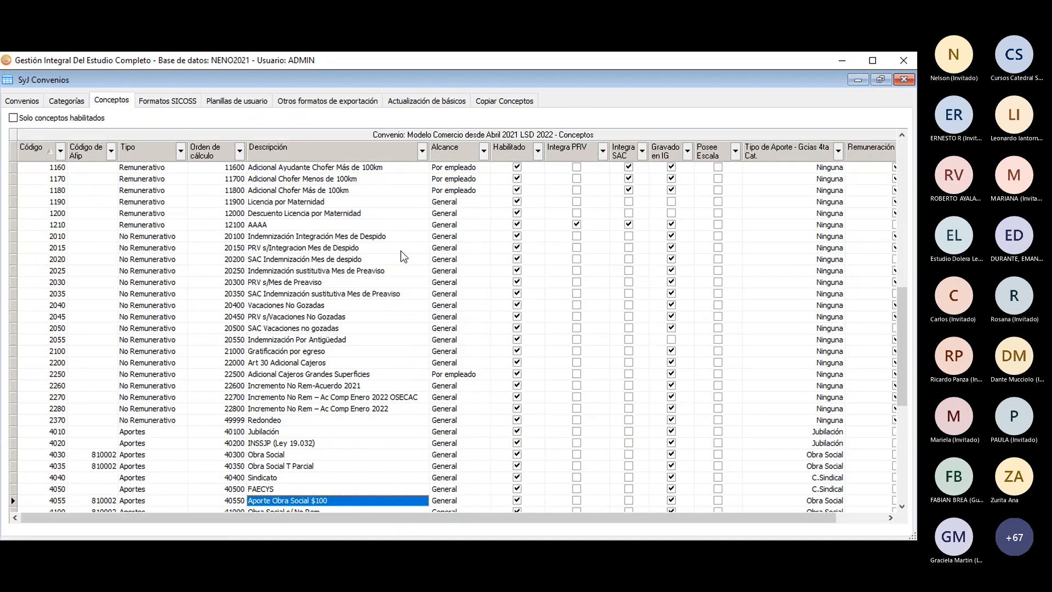
scroll(717, 373, down, 3)
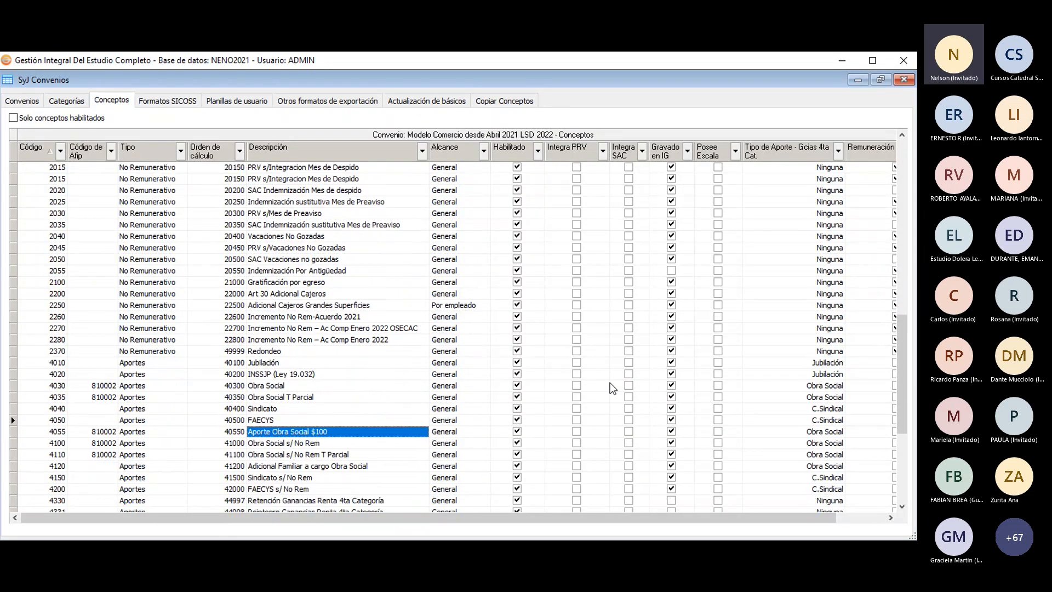
scroll(610, 382, down, 2)
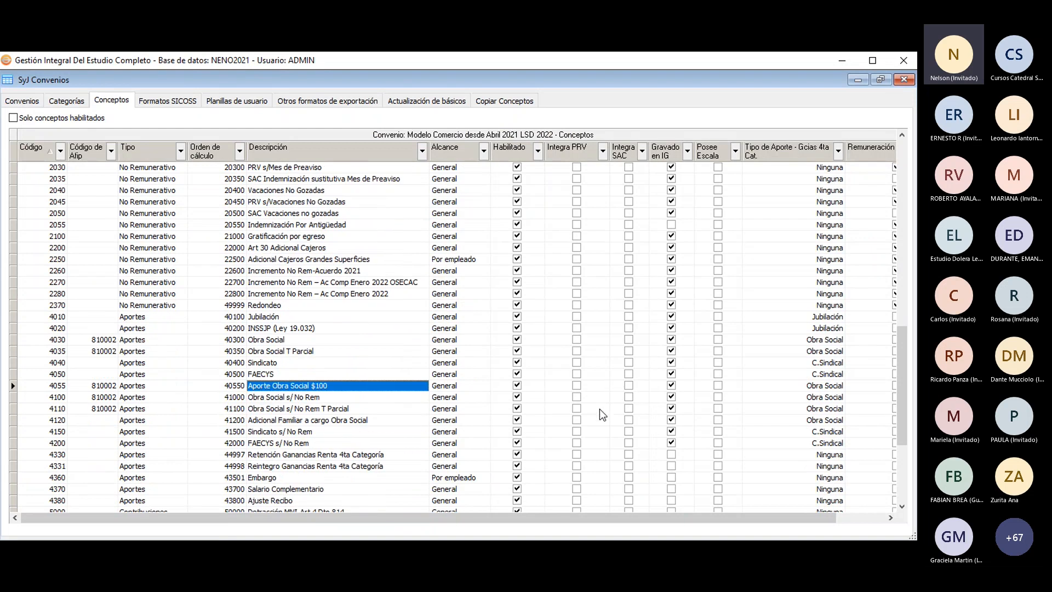
double_click(285, 420)
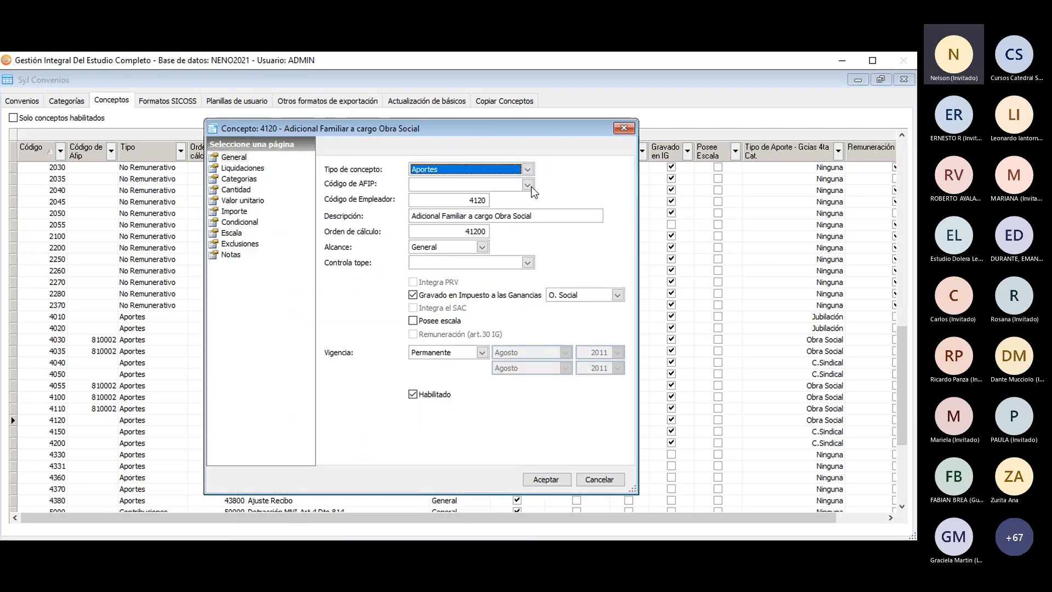
click(507, 183)
drag(686, 223, 685, 249)
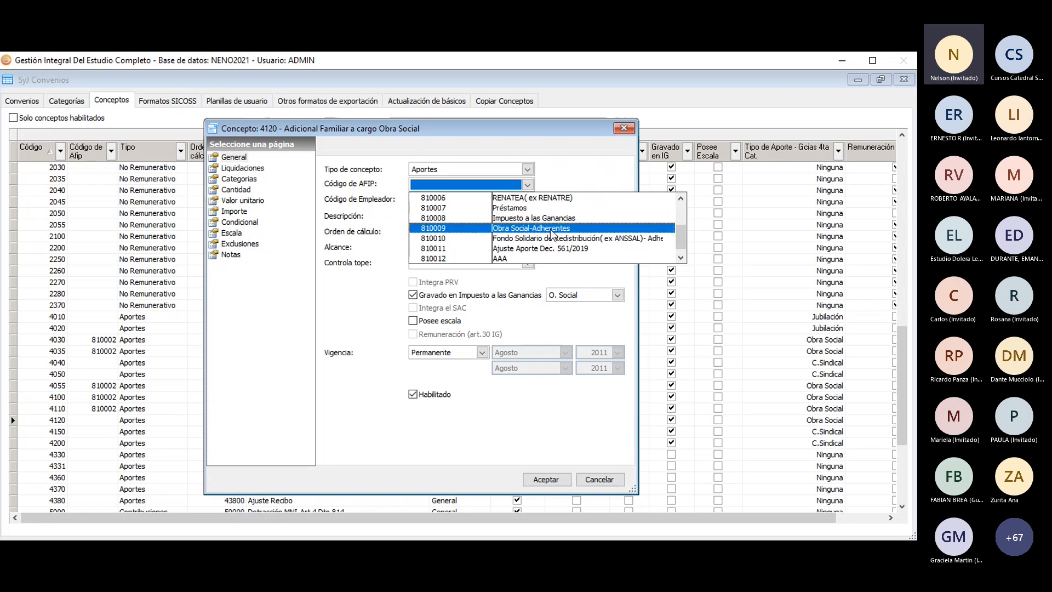
click(550, 228)
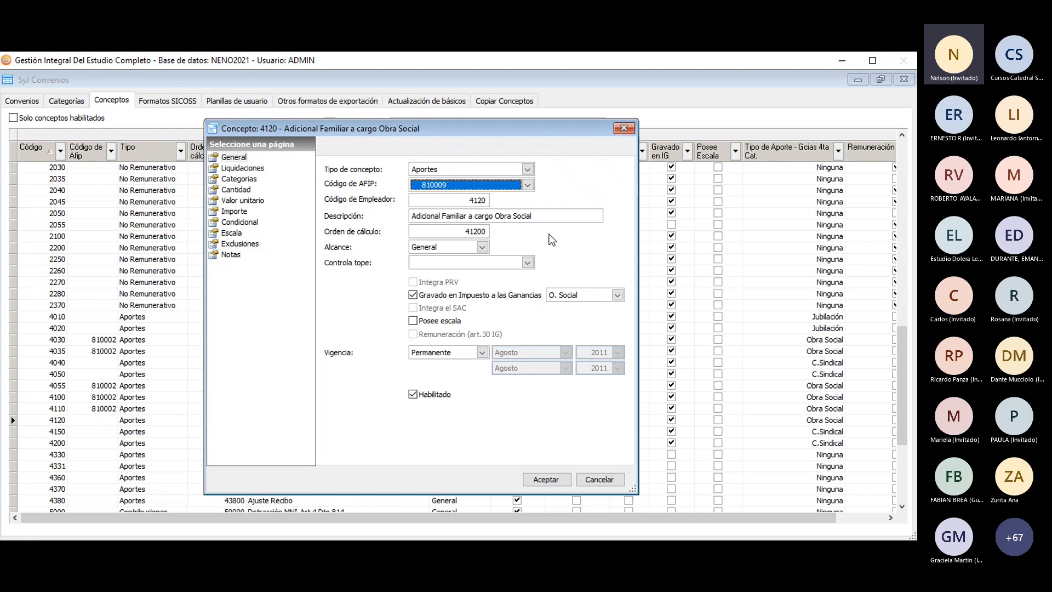
click(630, 130)
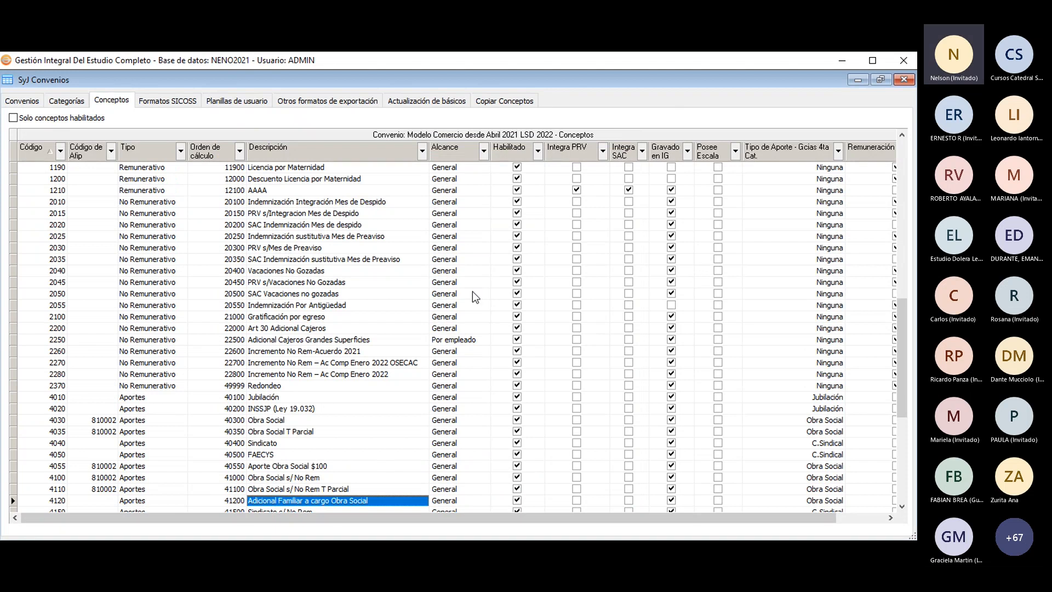
Assign AFIP code 810009, Obra Social-Adherentes, to concept 4120, Adicional Familiar a cargo Obra Social.
key(Return)
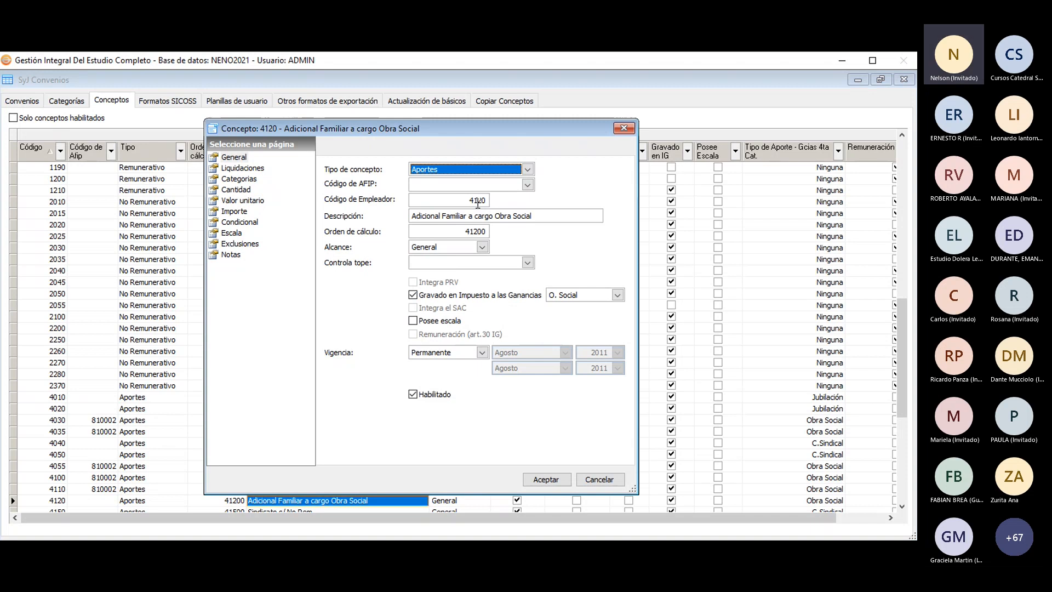
click(527, 186)
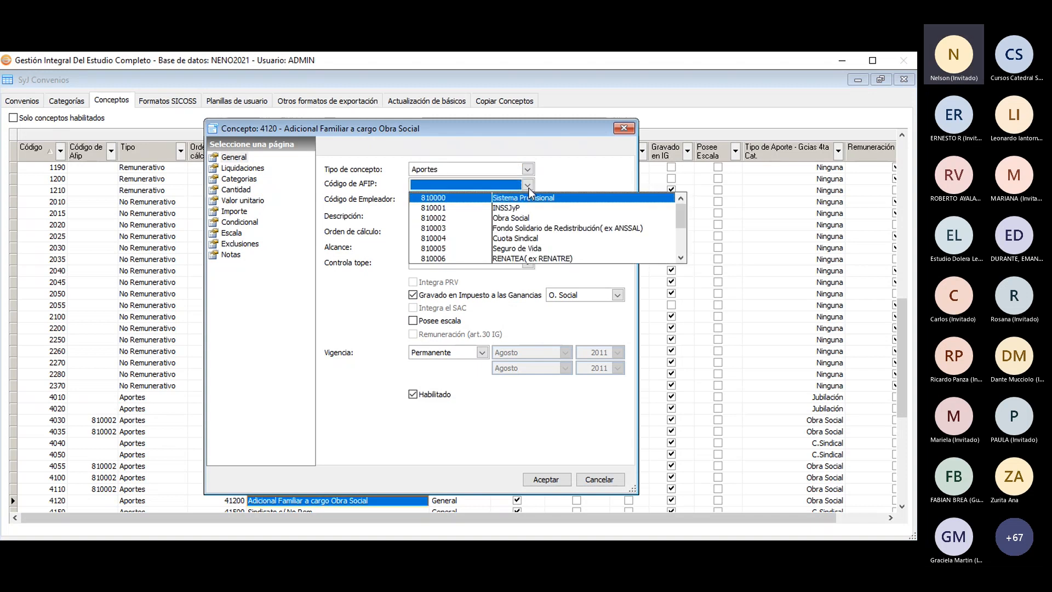
click(535, 217)
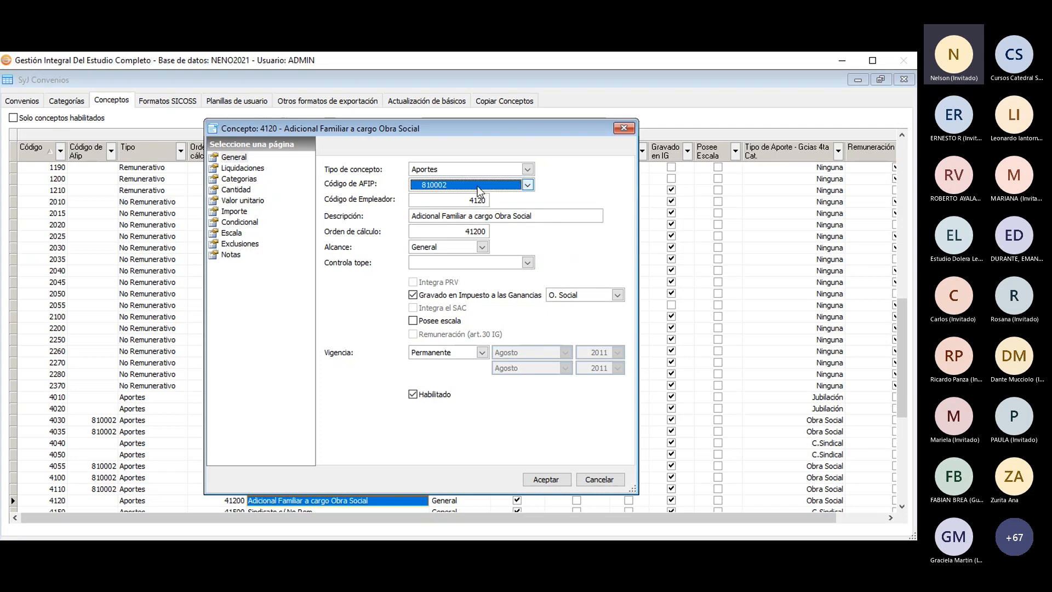
click(528, 184)
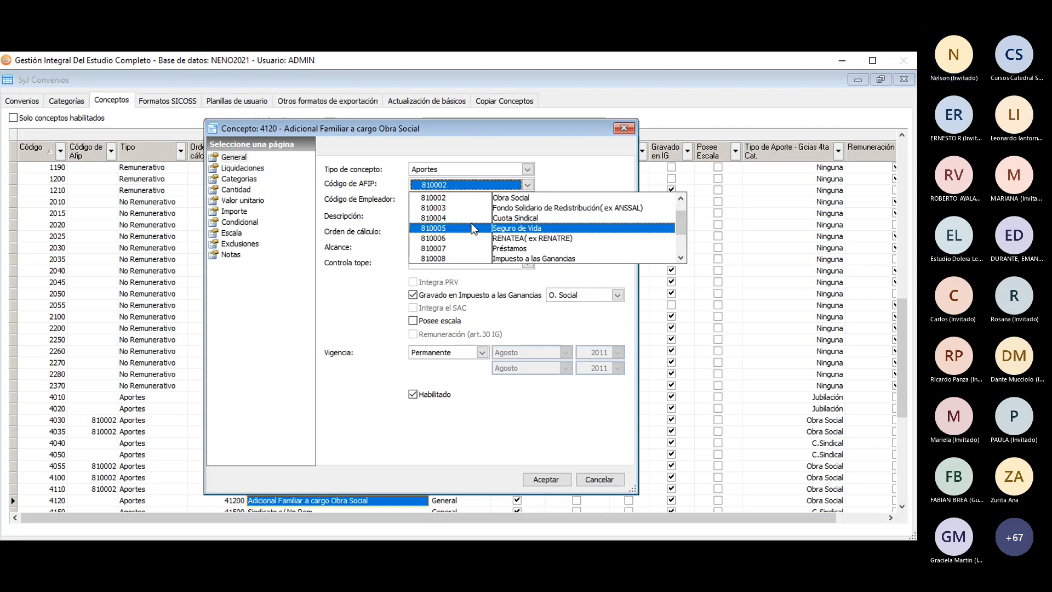
double_click(684, 258)
click(559, 248)
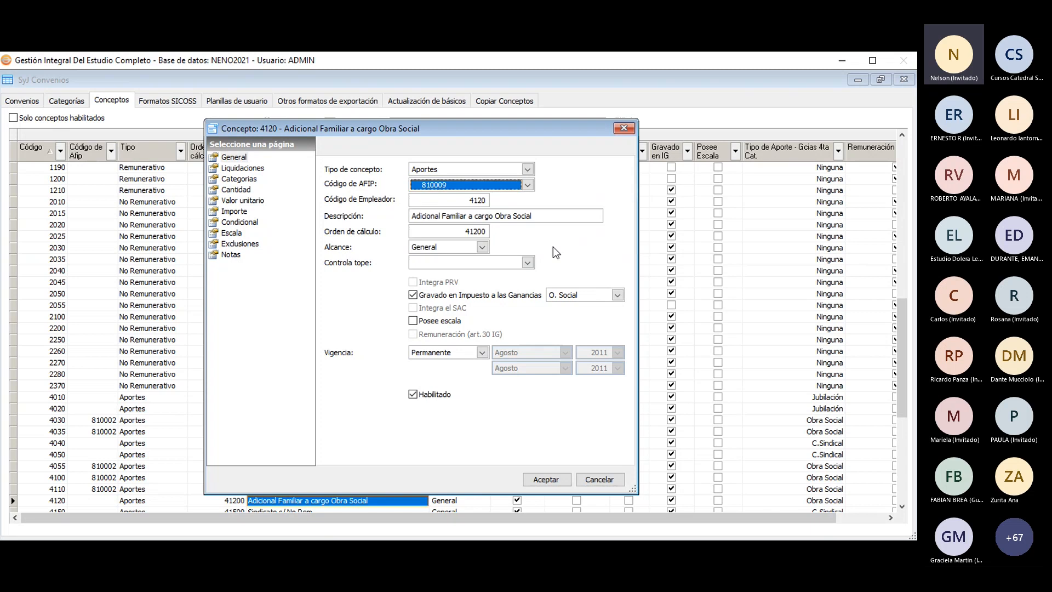
click(545, 481)
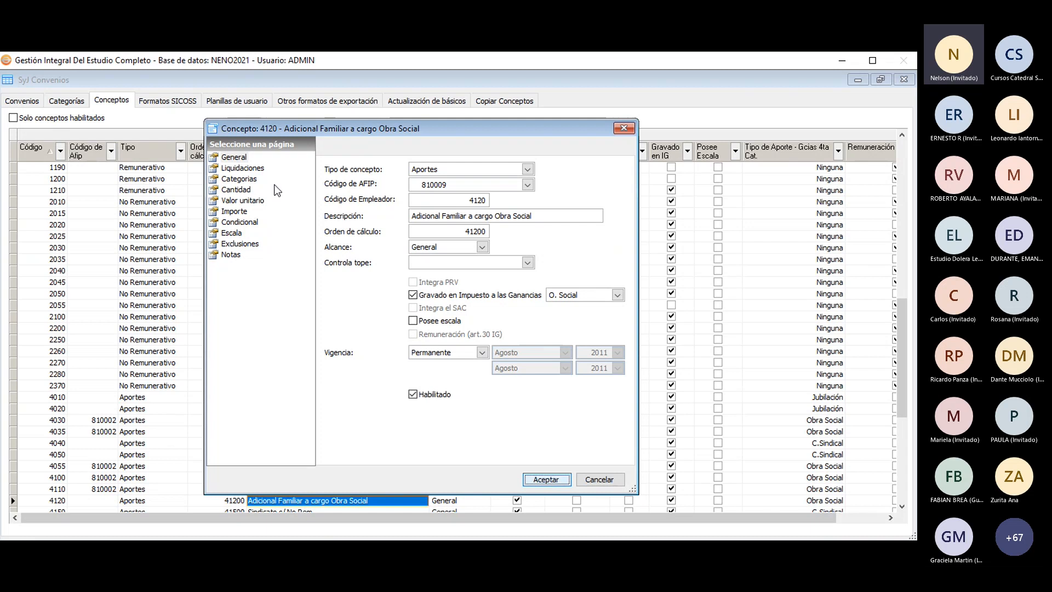
Check the quantity function used by concept 4120 and accept the concept.
click(248, 191)
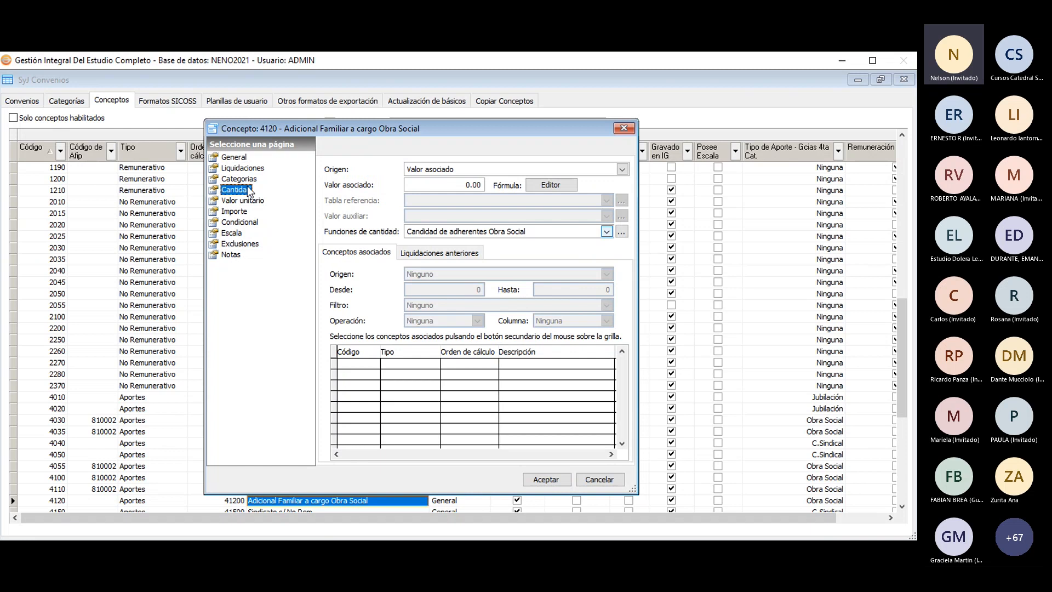
click(465, 232)
click(465, 233)
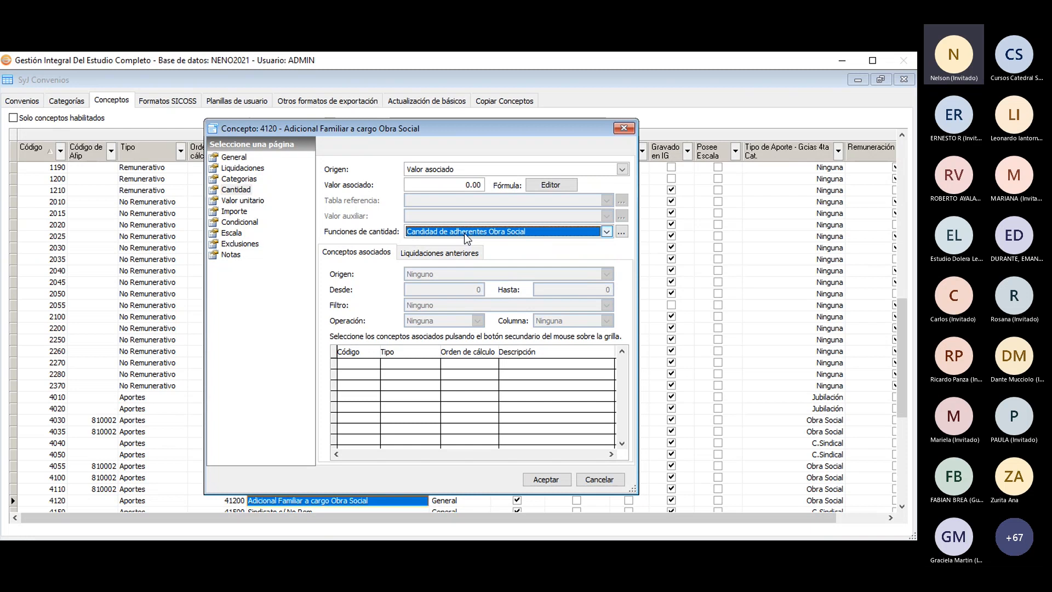
click(547, 479)
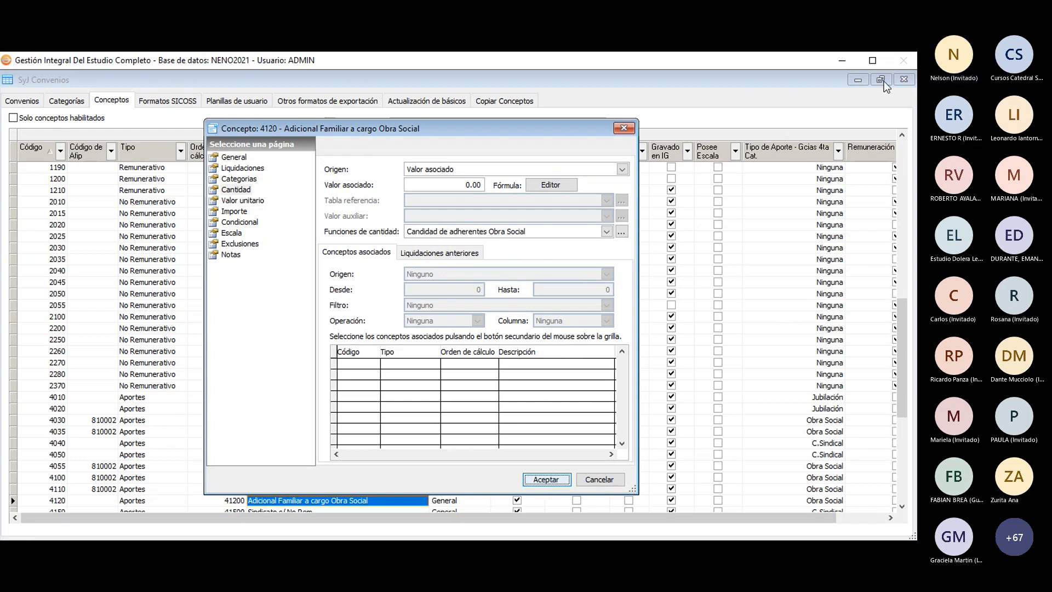
click(867, 68)
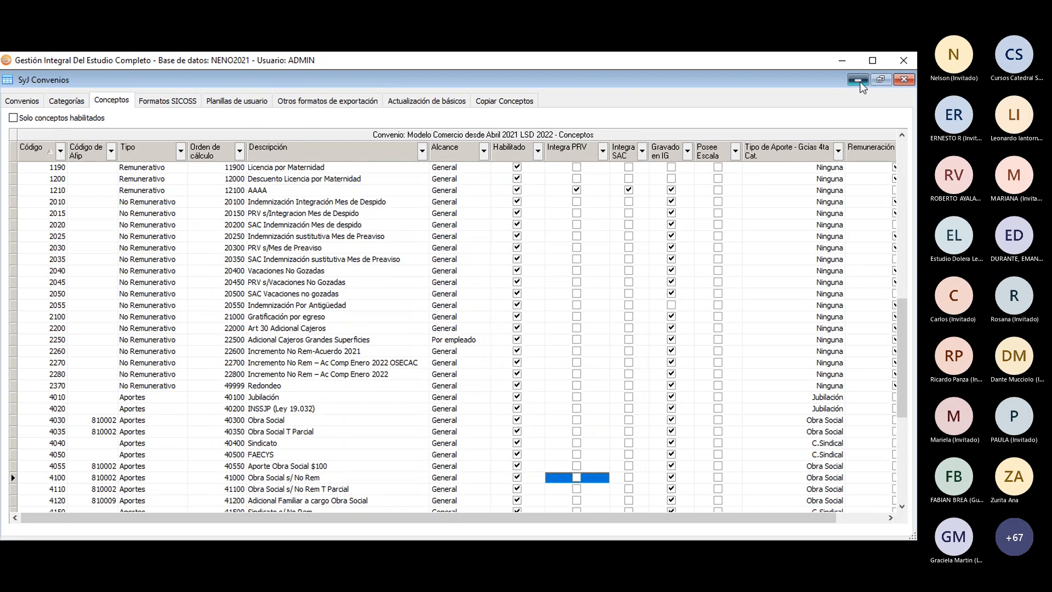
Set the agreements window aside and open the family members of employee 2, Comercio.
click(858, 80)
scroll(61, 193, down, 3)
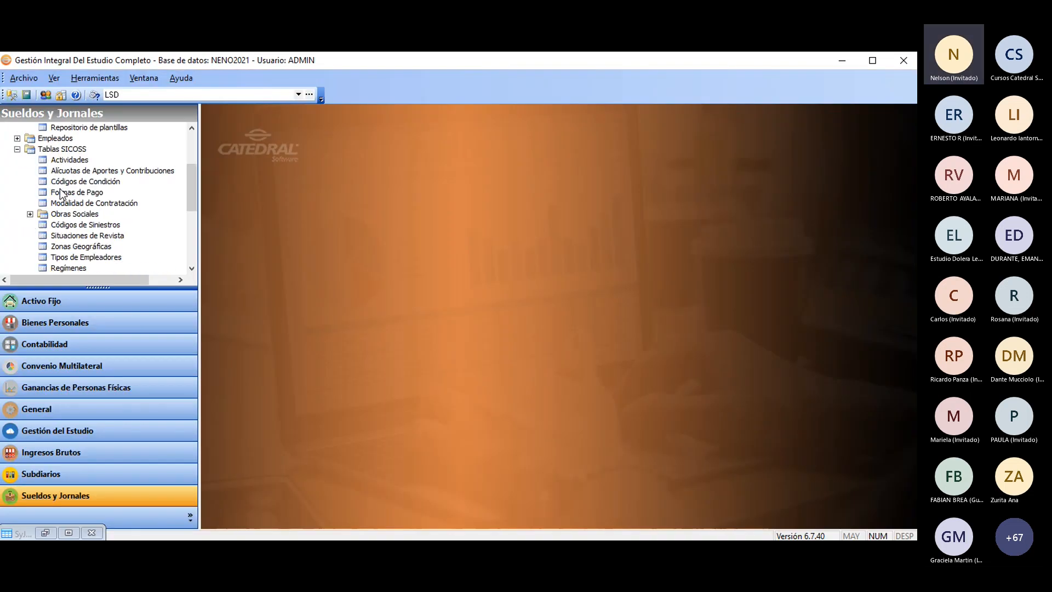
scroll(61, 192, up, 3)
click(17, 159)
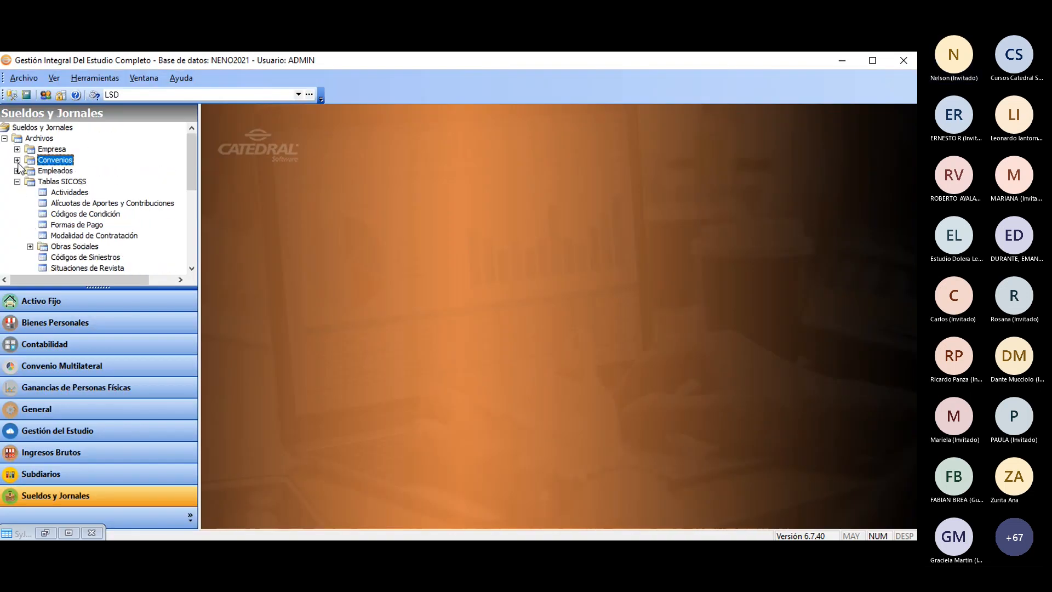
click(17, 170)
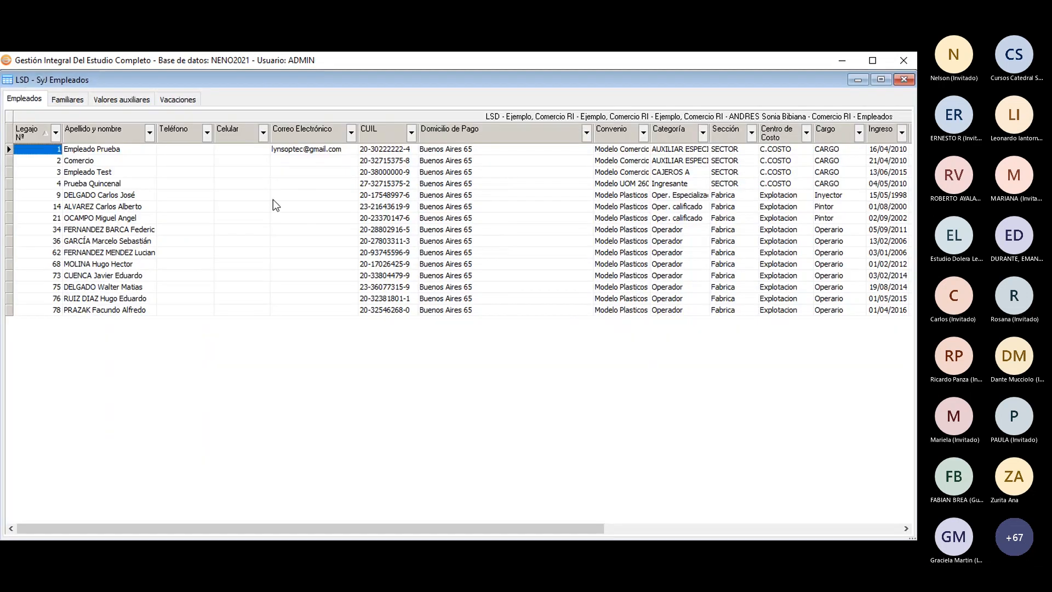
click(90, 160)
click(72, 100)
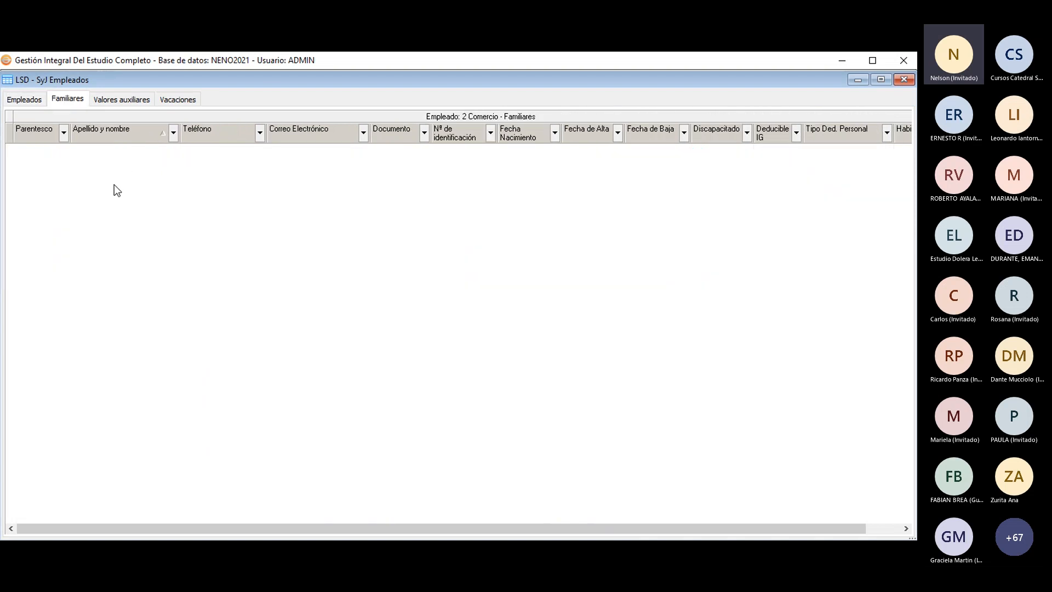
Examine the A cargo en Obra Social option in a new family record with relationship 8 - Familiar a cargo, then discard it and close Empleados.
right_click(114, 184)
click(149, 193)
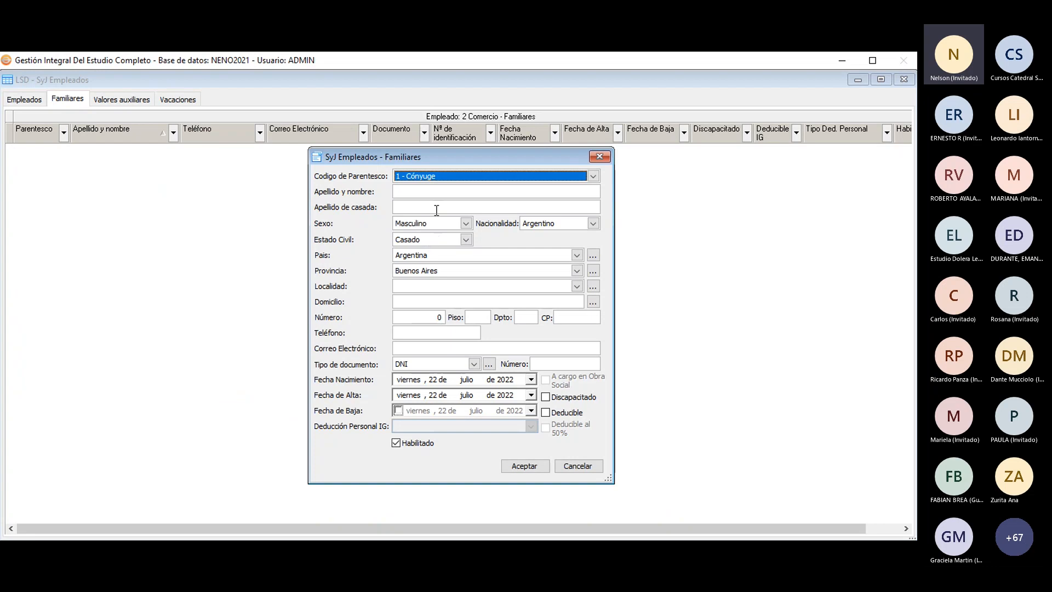
click(409, 178)
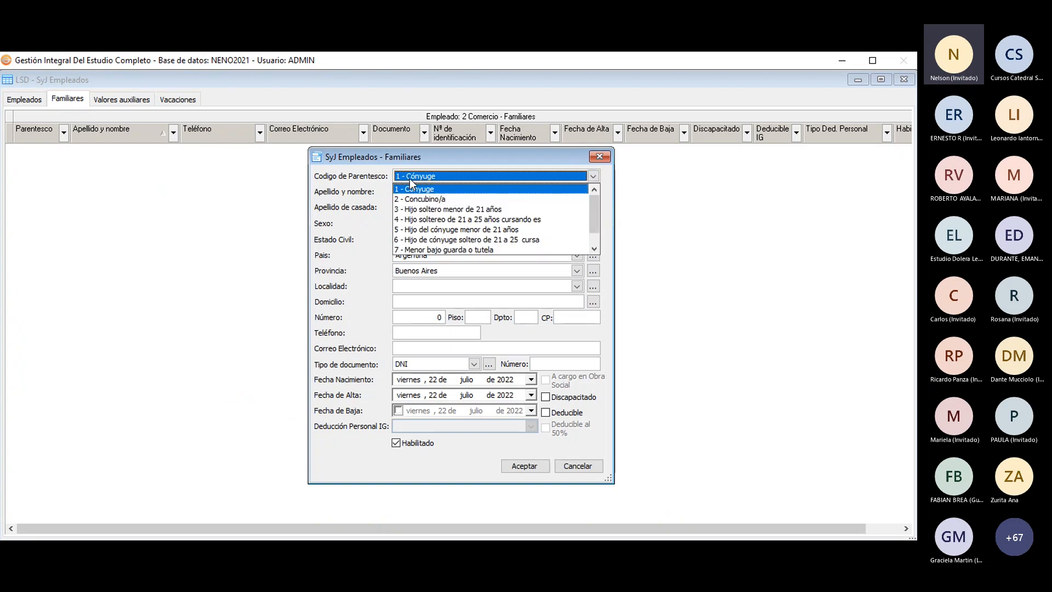
click(594, 250)
click(493, 241)
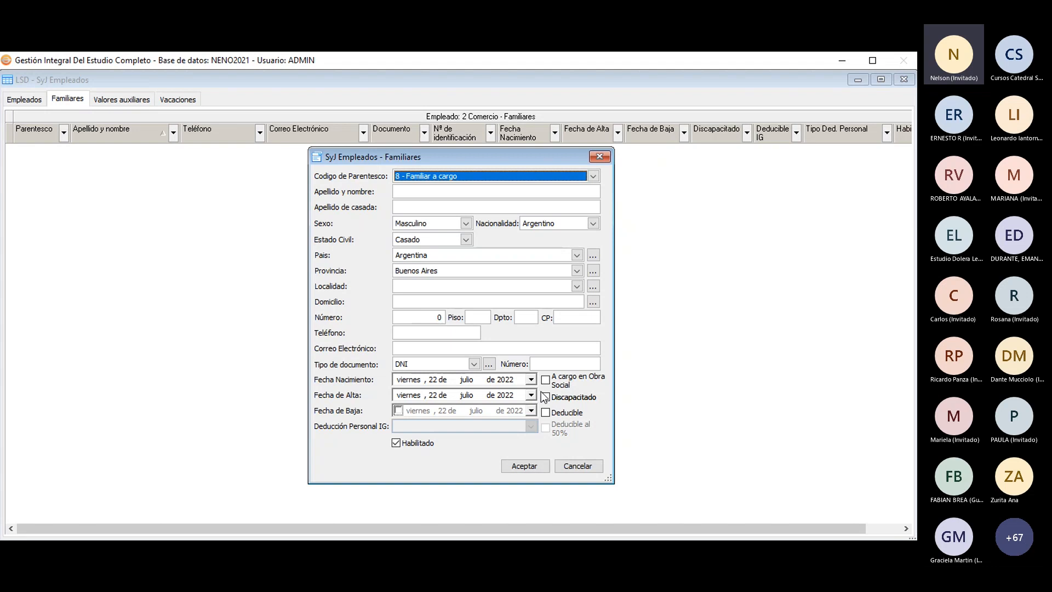
click(600, 157)
click(904, 80)
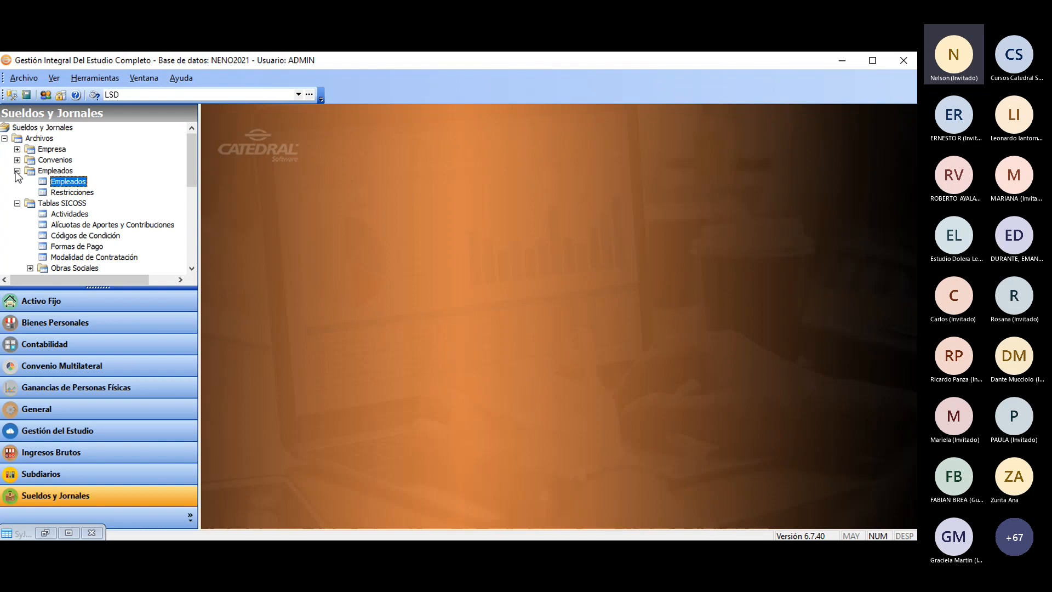
Return to the agreement's concepts and recheck the AFIP code and quantity function of concept 4120, Adicional Familiar a cargo Obra Social.
click(17, 170)
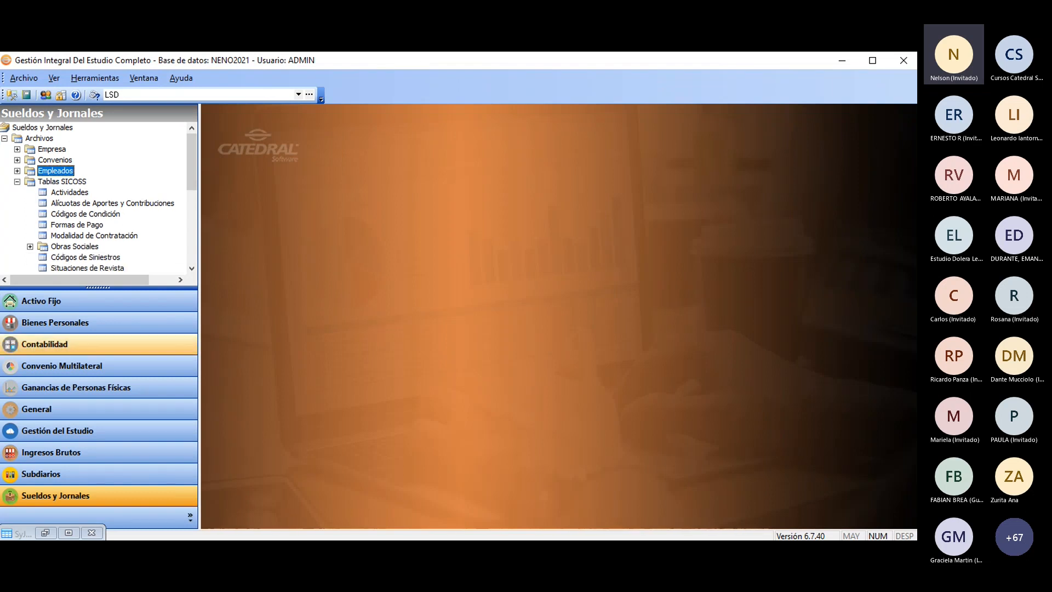
click(65, 534)
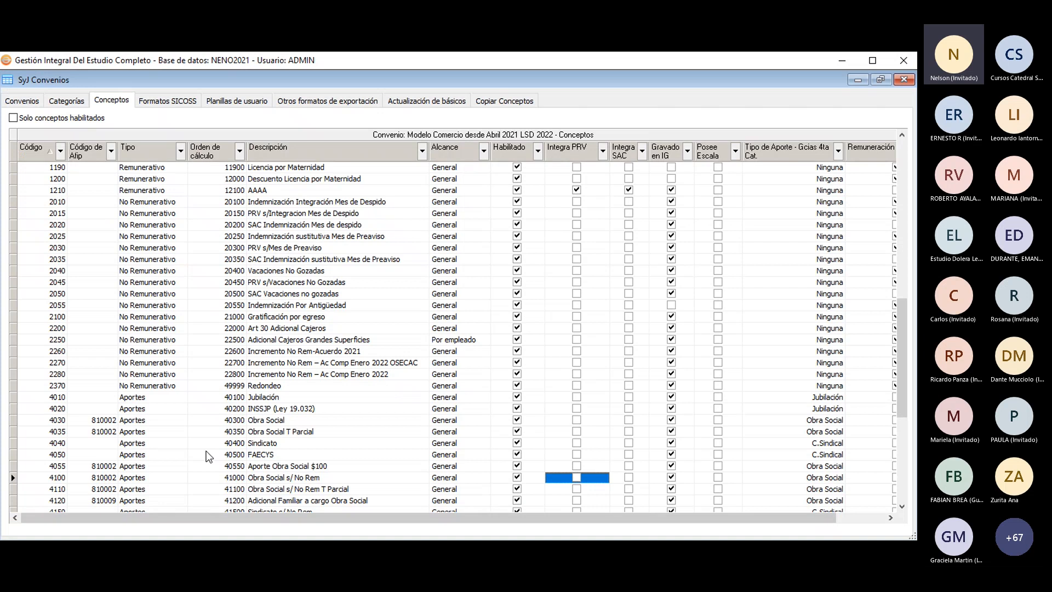
scroll(208, 456, down, 1)
click(110, 478)
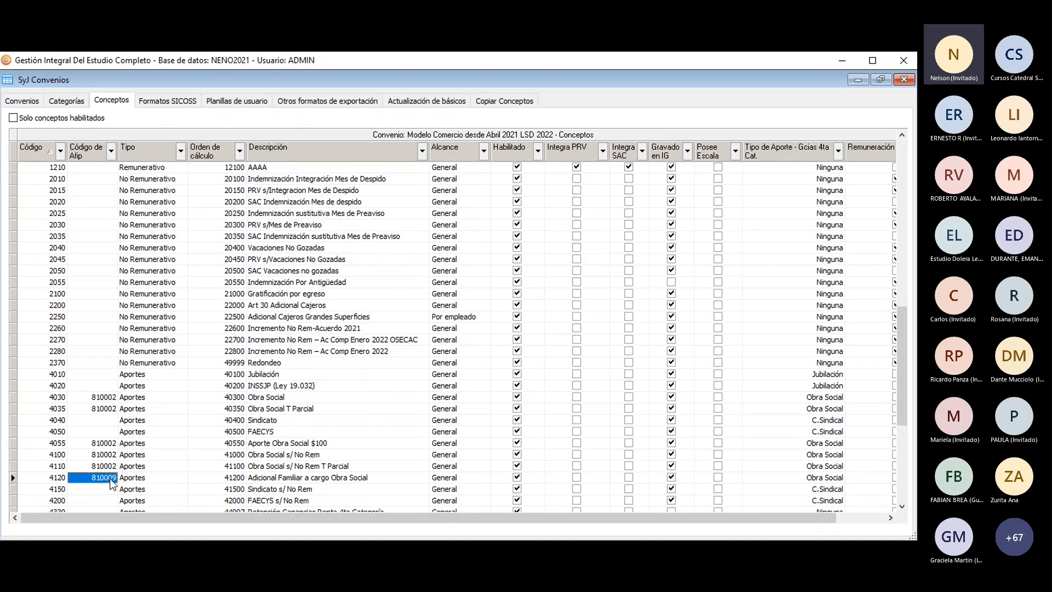
click(292, 477)
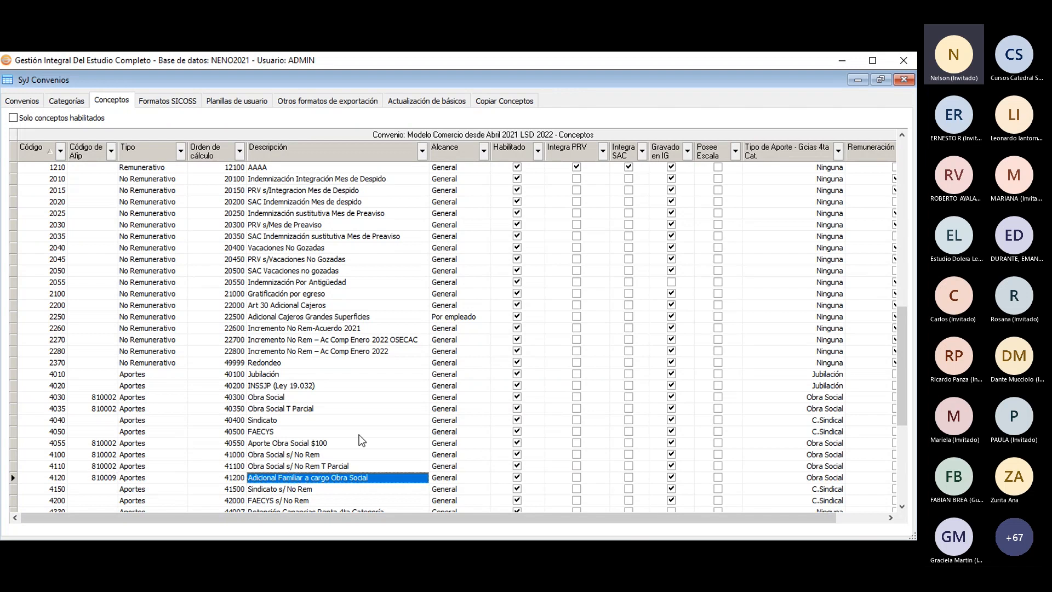
key(Return)
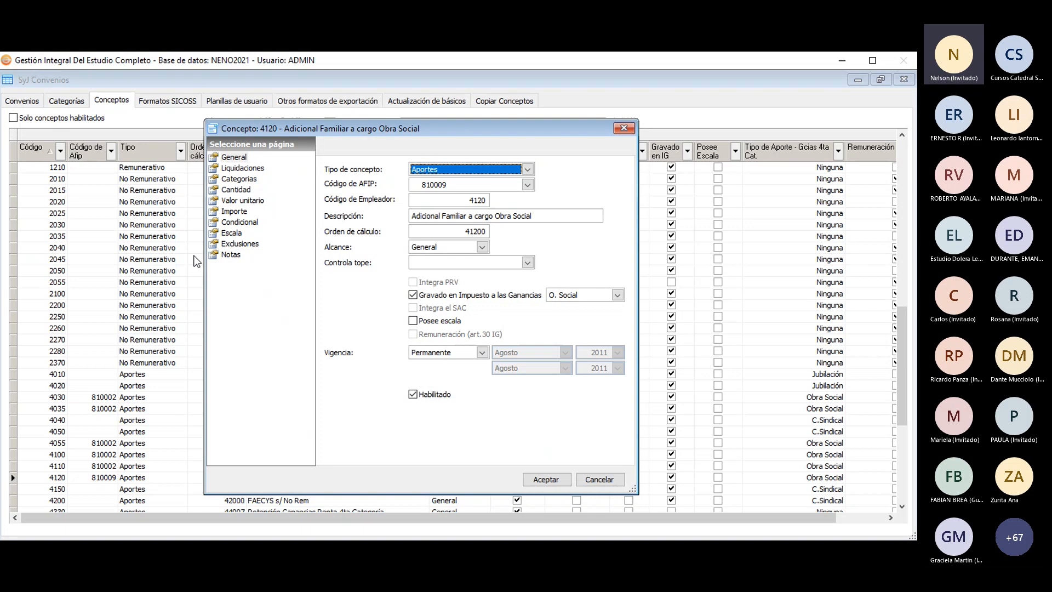
click(241, 191)
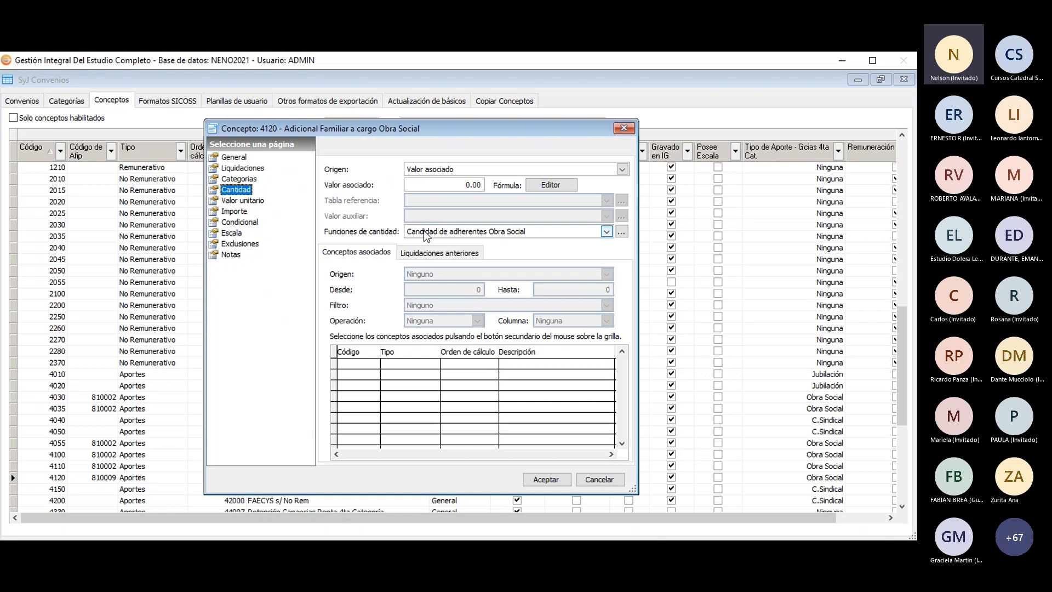
click(619, 125)
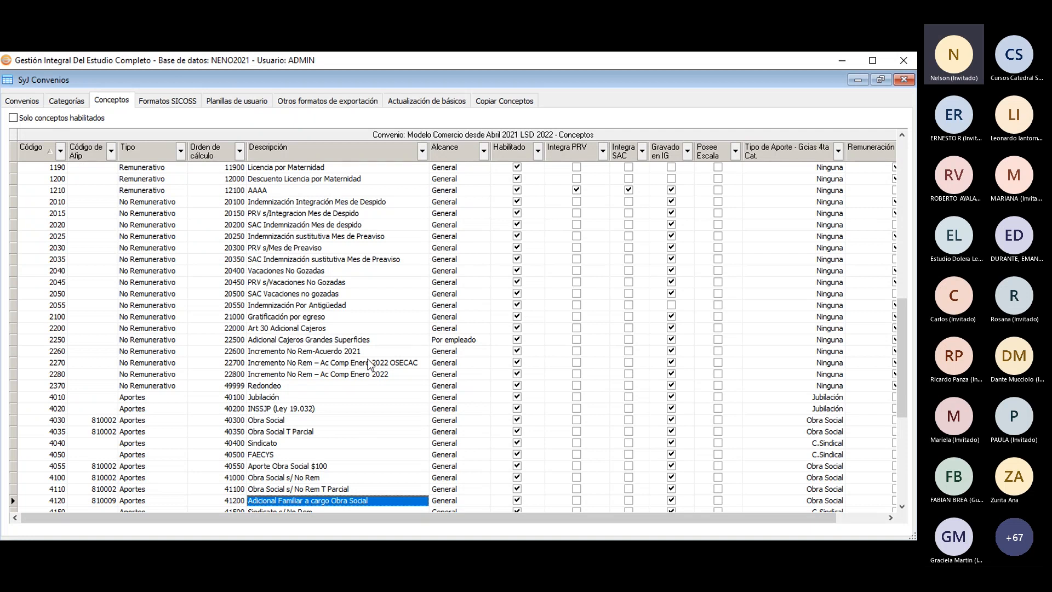
Assign AFIP code 551000 to concept 2260, Incremento No Rem-Acuerdo 2021, accept it and locate the concept in the list.
click(279, 352)
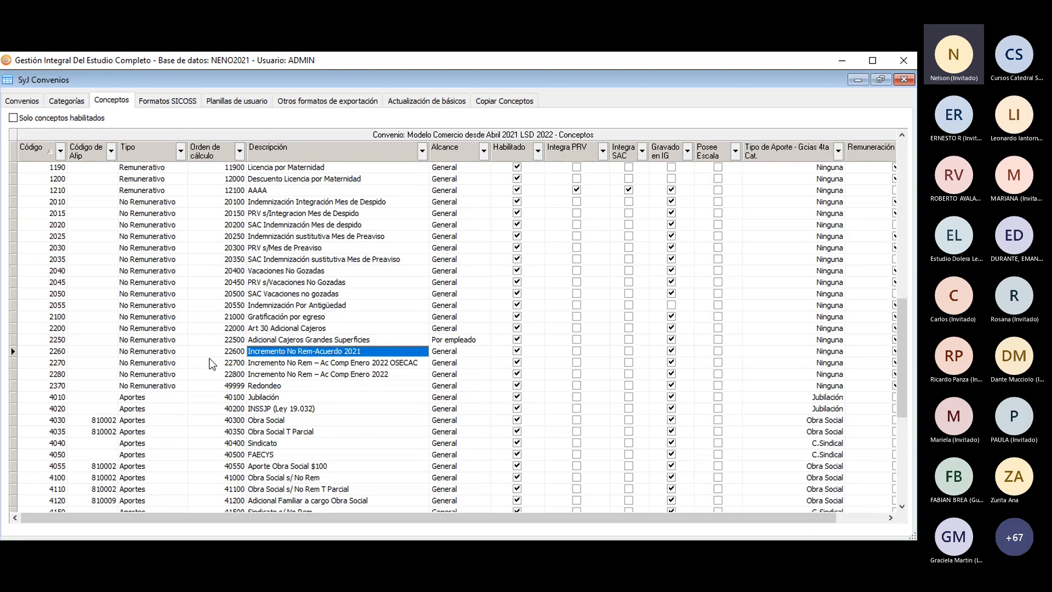
click(281, 352)
key(Return)
click(470, 183)
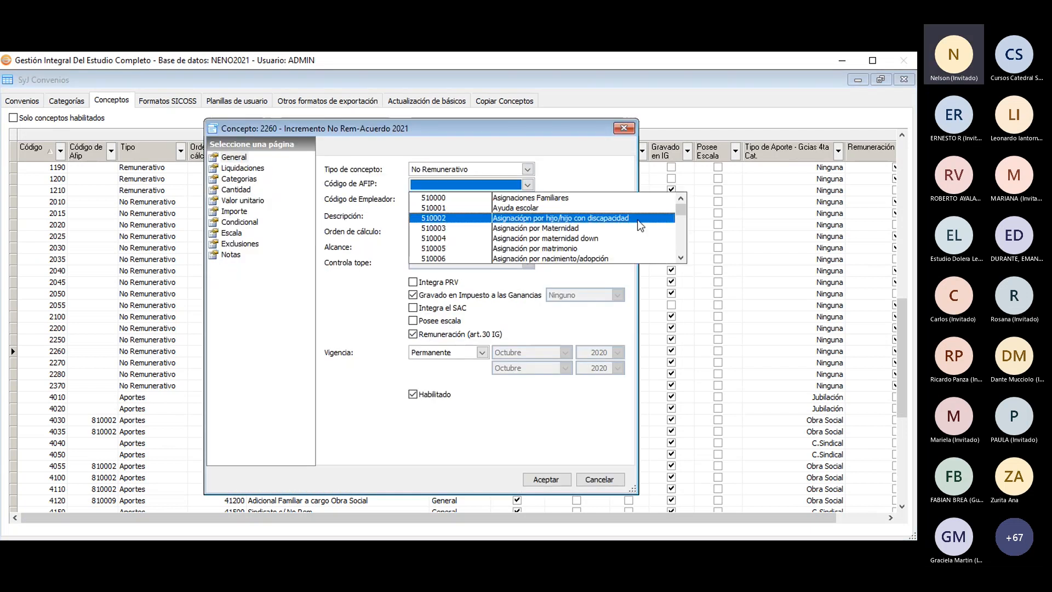
scroll(680, 215, down, 3)
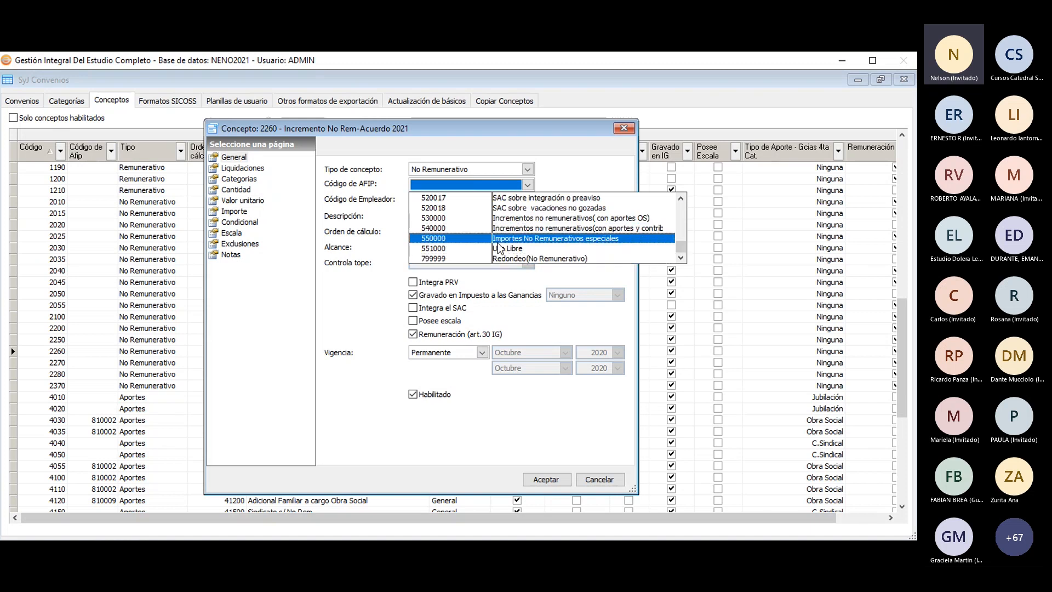
click(514, 247)
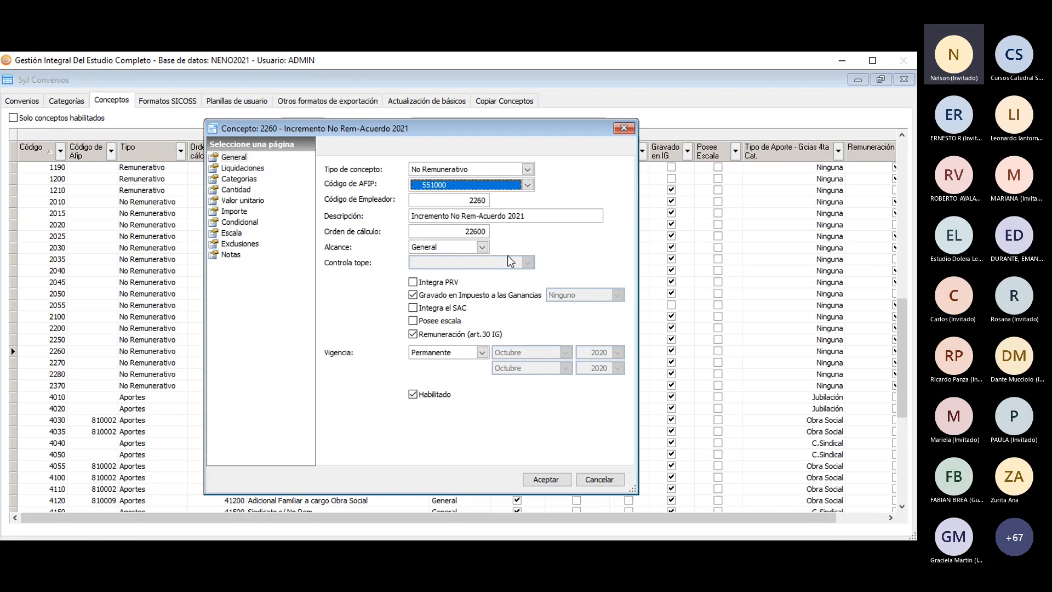
click(550, 479)
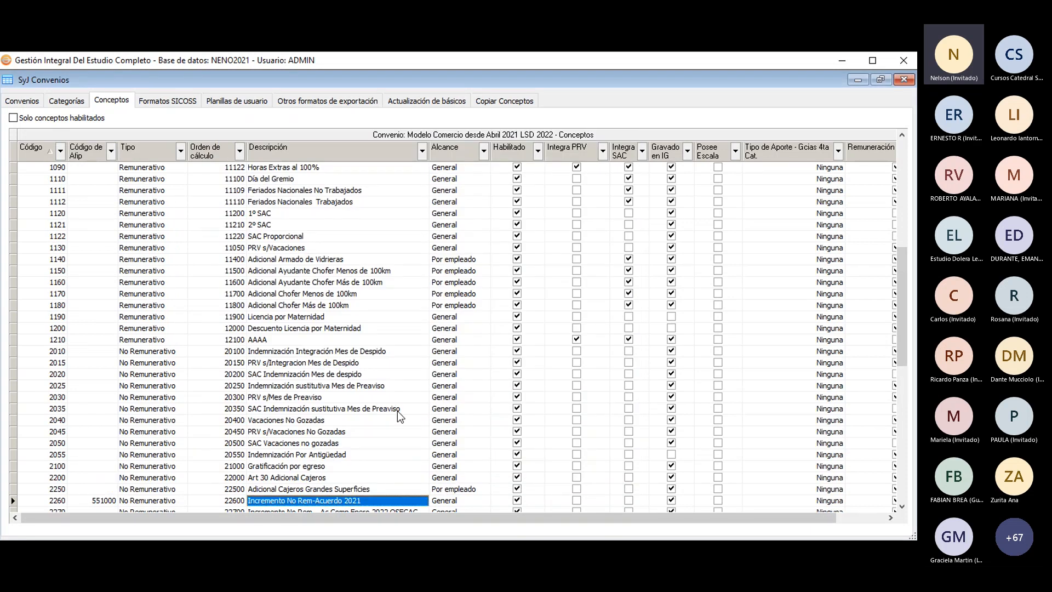
scroll(492, 403, down, 3)
scroll(486, 408, down, 3)
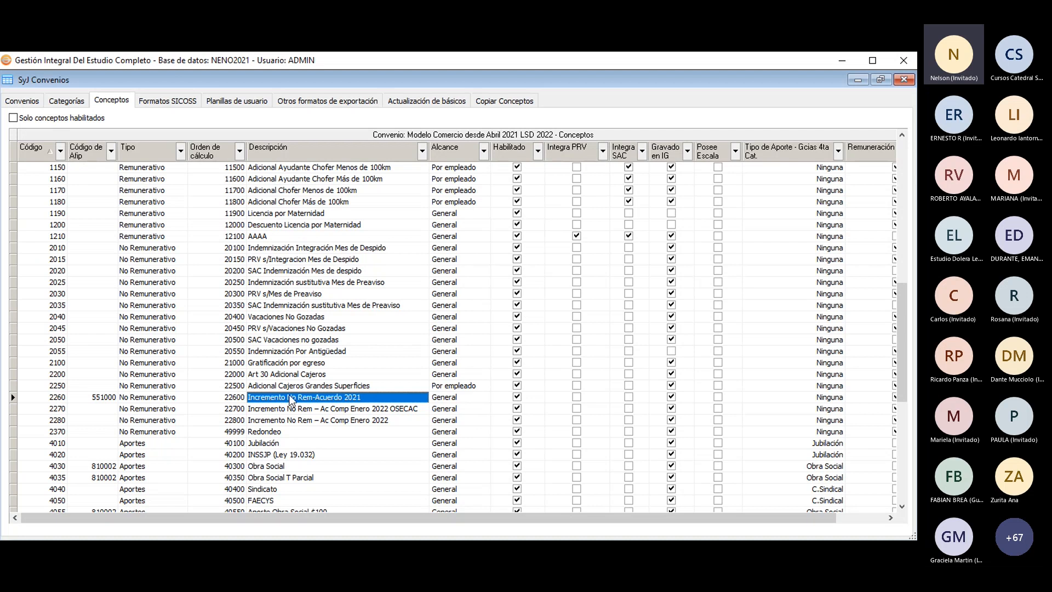
Check the unit value function of concept 2270, Incremento No Rem – Ac Comp Enero 2022 OSECAC, and accept the concept.
click(305, 410)
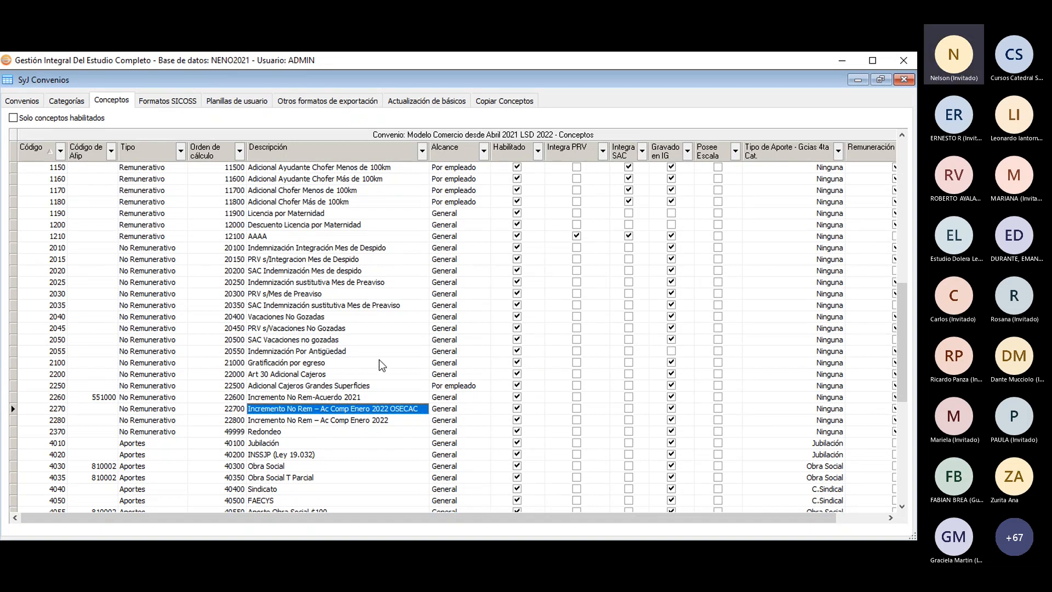
double_click(412, 409)
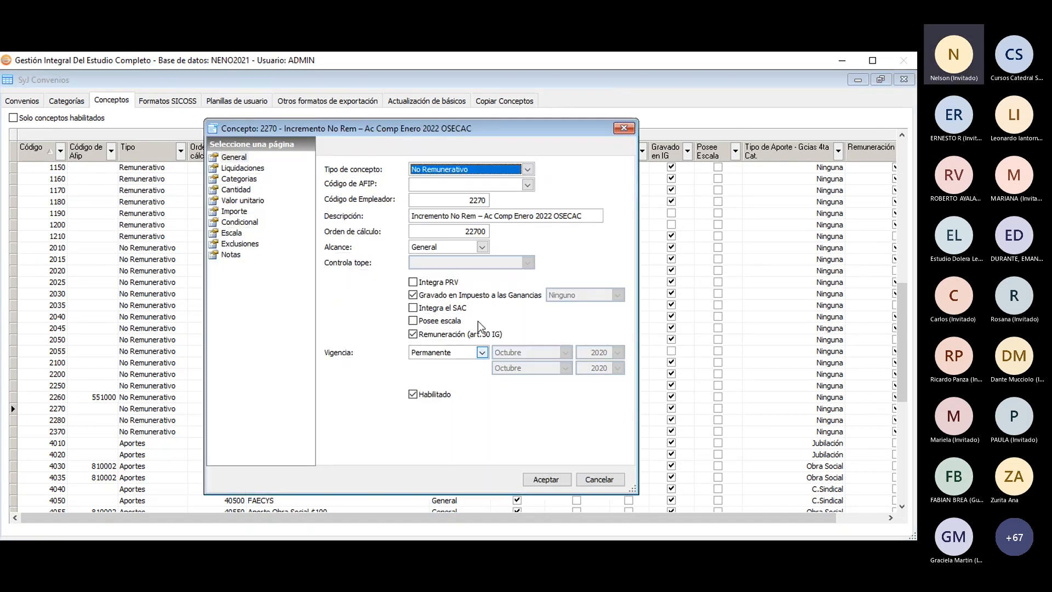
drag(589, 215, 411, 215)
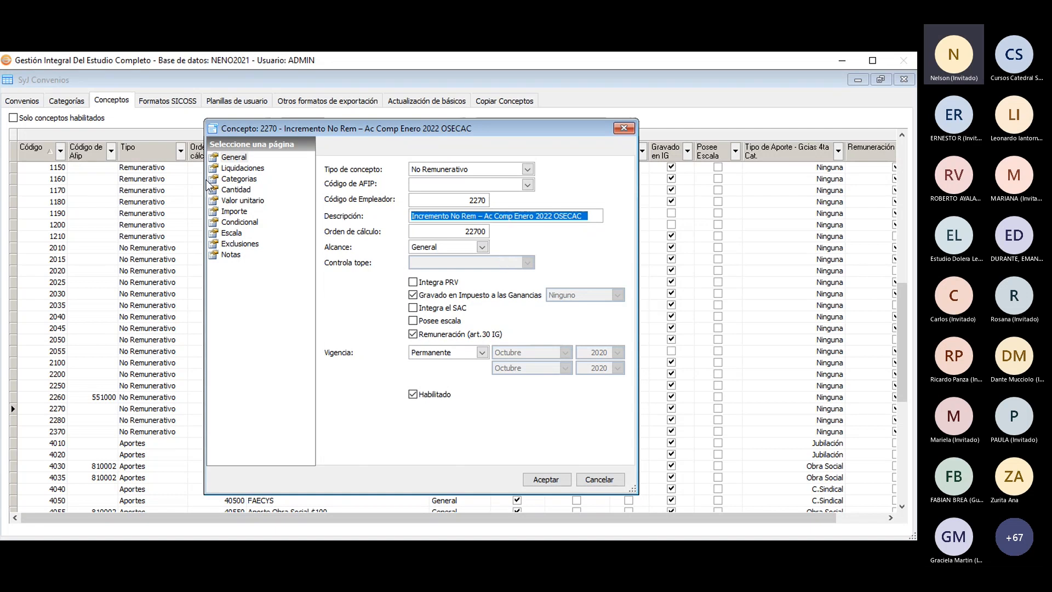
click(248, 200)
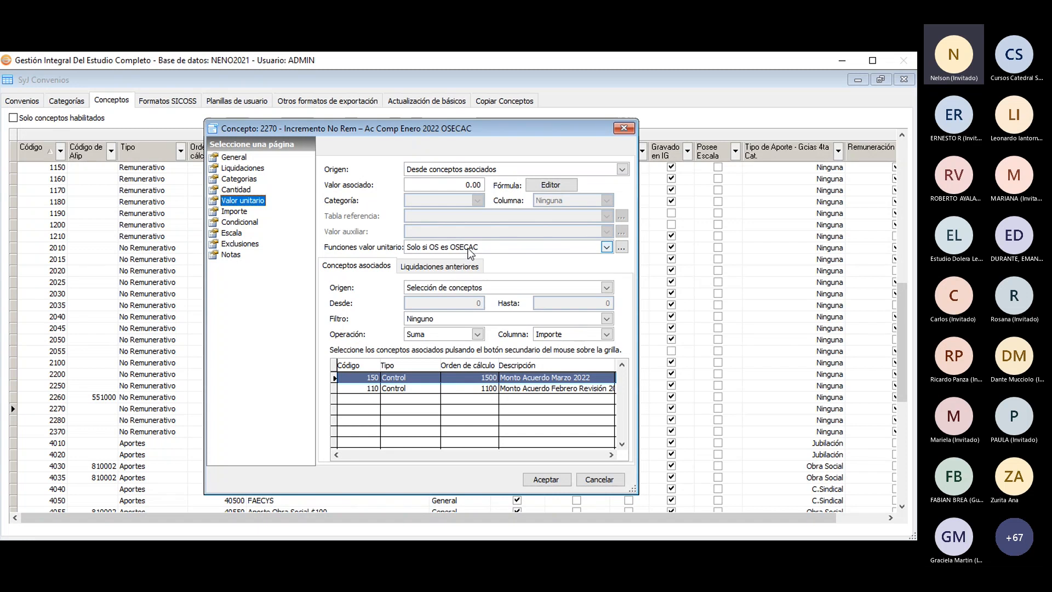
click(476, 251)
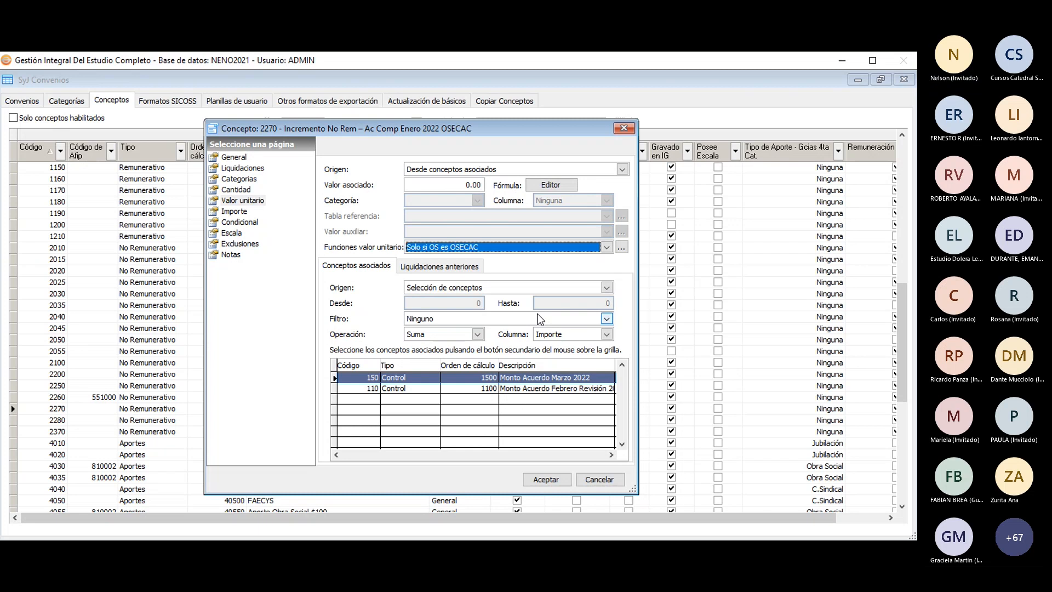
click(557, 480)
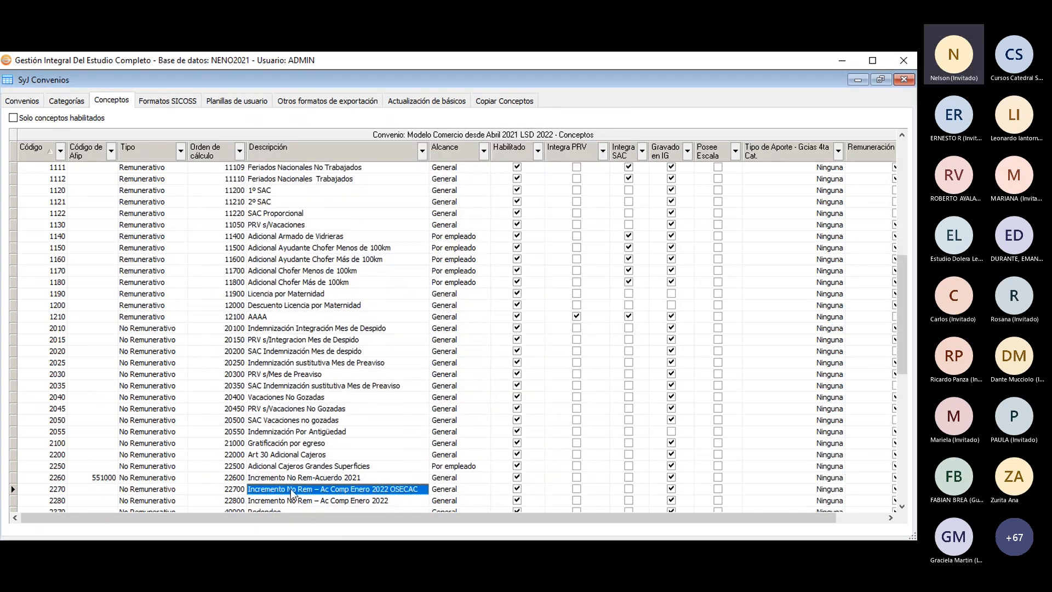
Assign AFIP code 551000 to concept 2270, Incremento No Rem – Ac Comp Enero 2022 OSECAC, accept it and locate it in the list.
click(103, 488)
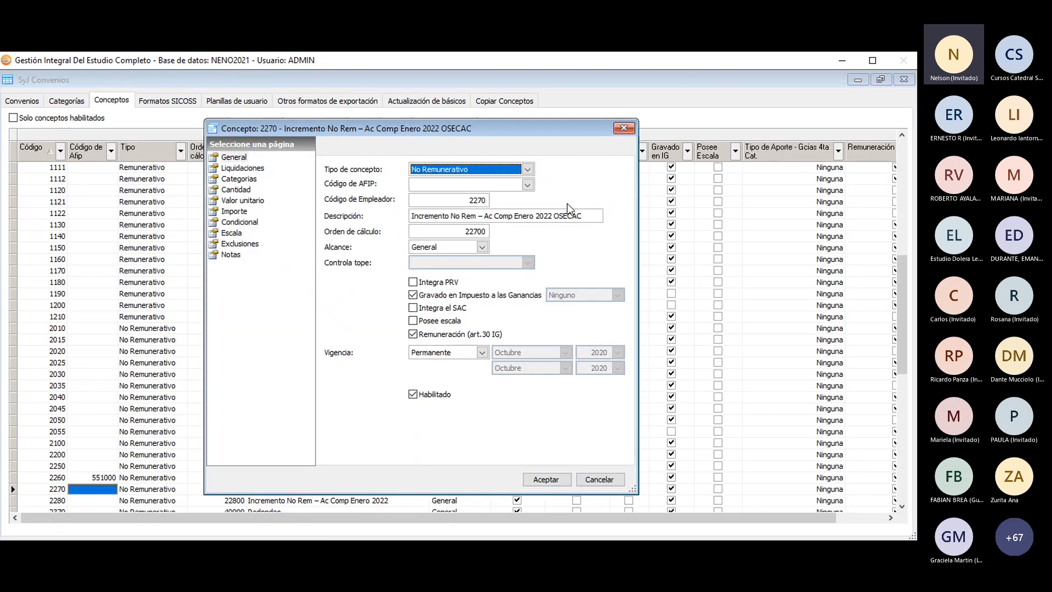
click(504, 187)
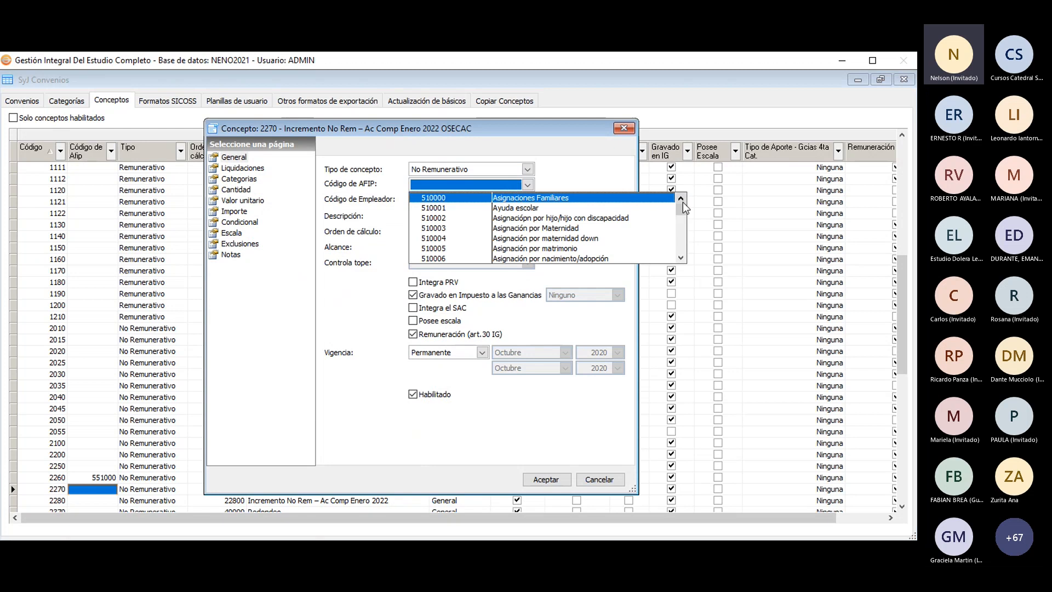
click(619, 248)
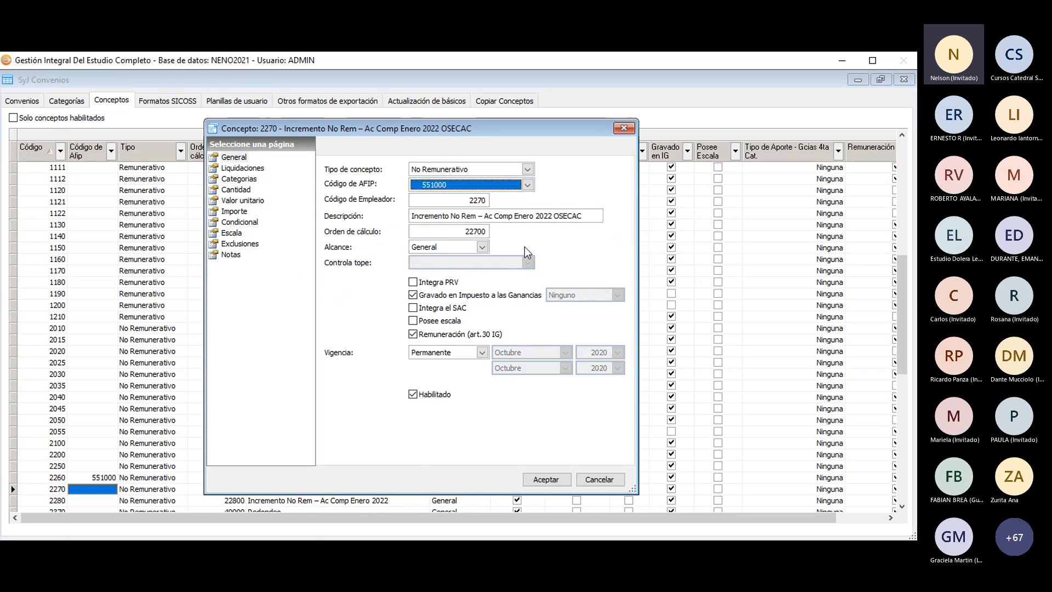
click(542, 478)
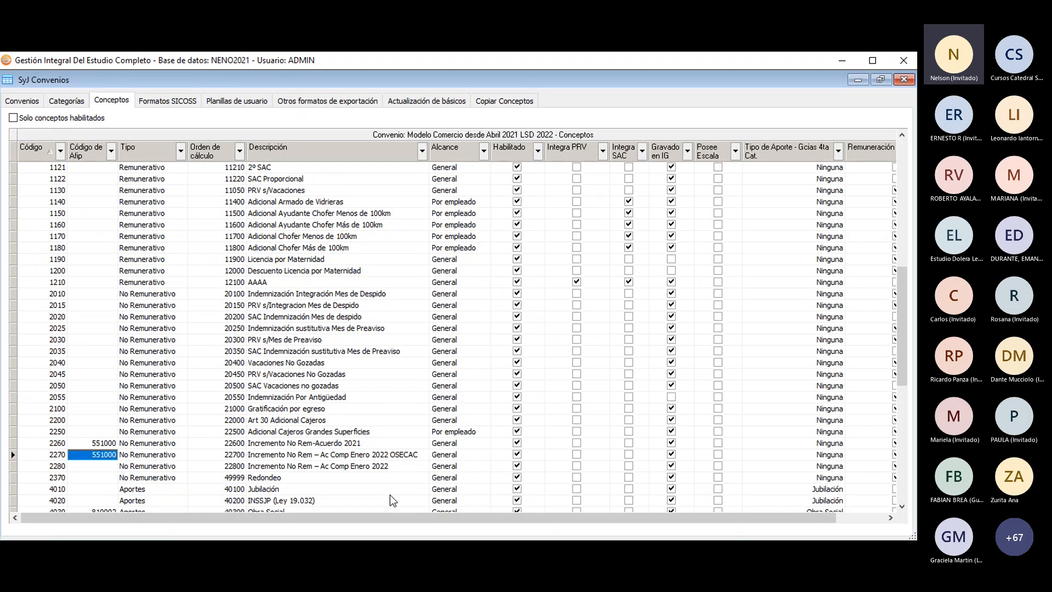
click(33, 455)
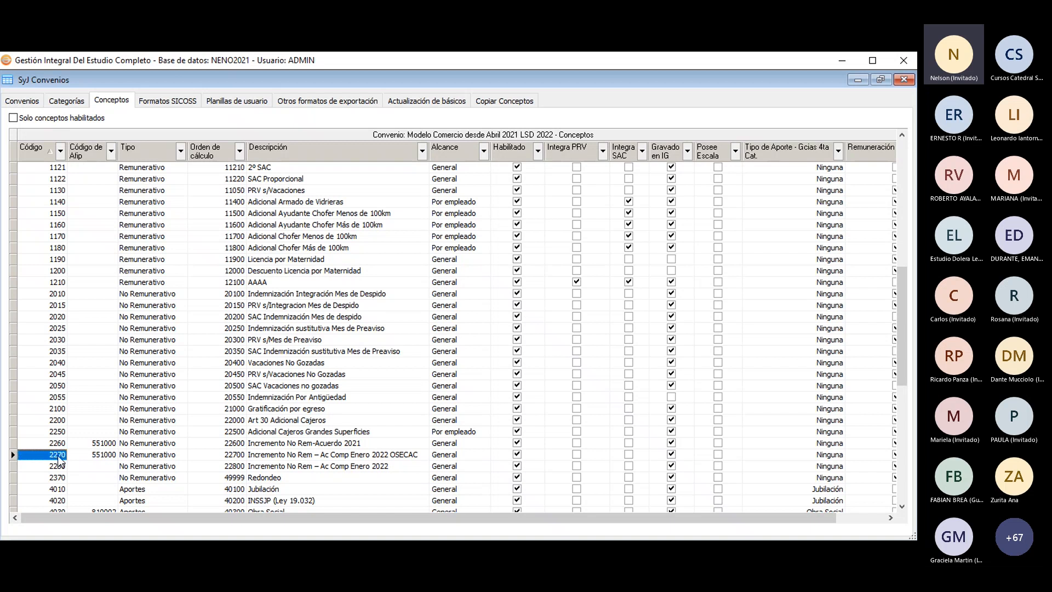
click(323, 454)
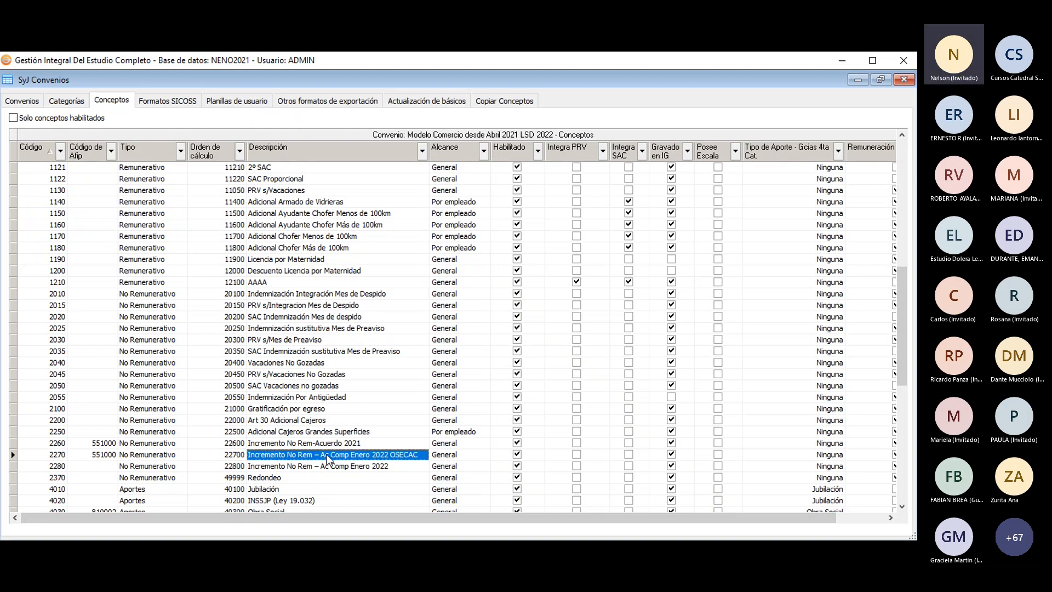
Check the unit value function of concept 2280, Incremento No Rem – Ac Comp Enero 2022, and close it without changes.
click(327, 465)
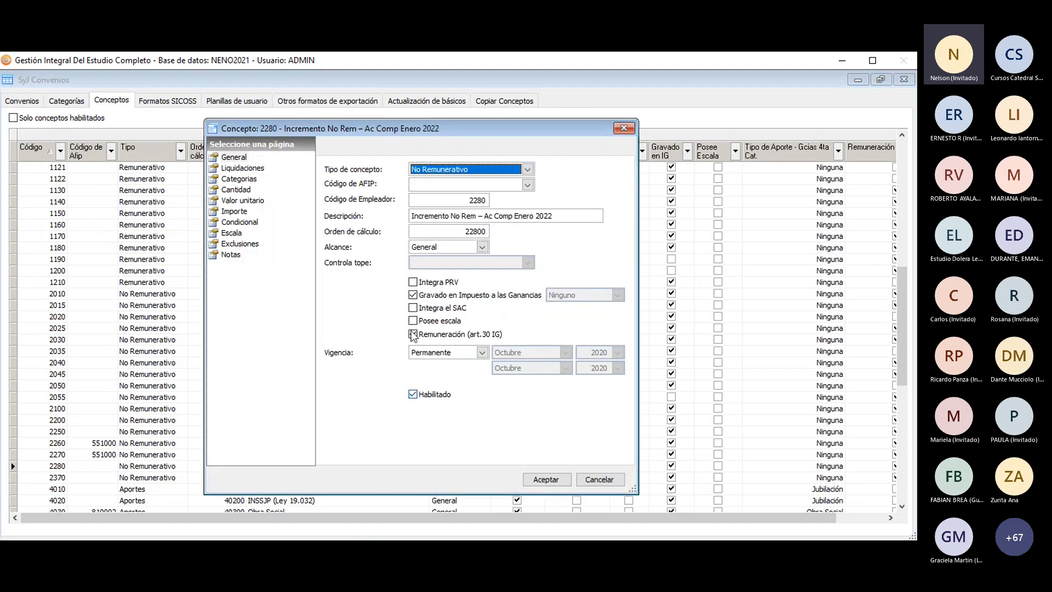
drag(397, 126, 398, 148)
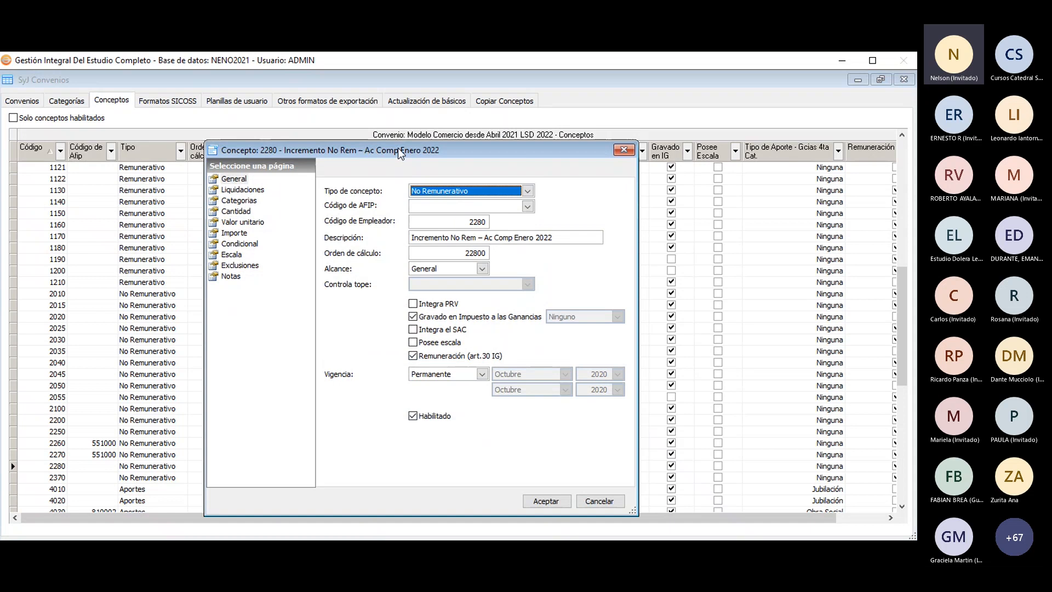
click(242, 222)
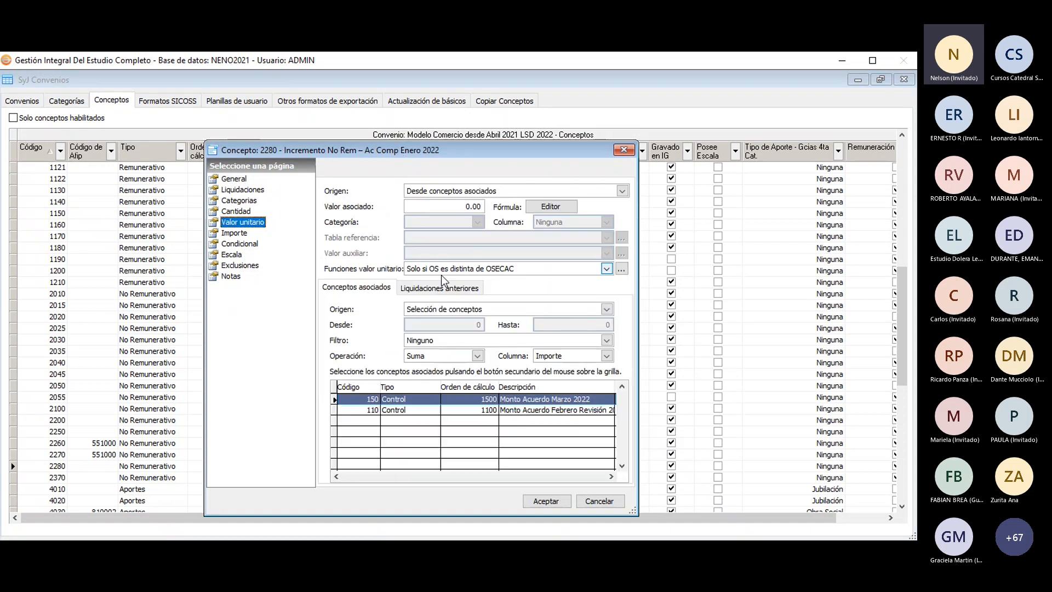
click(455, 270)
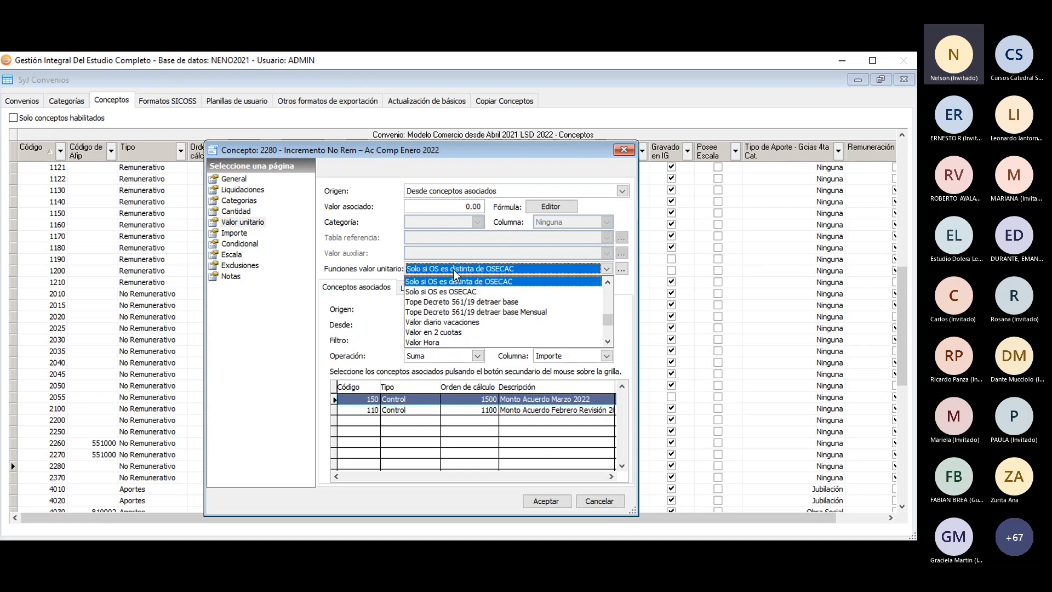
click(454, 281)
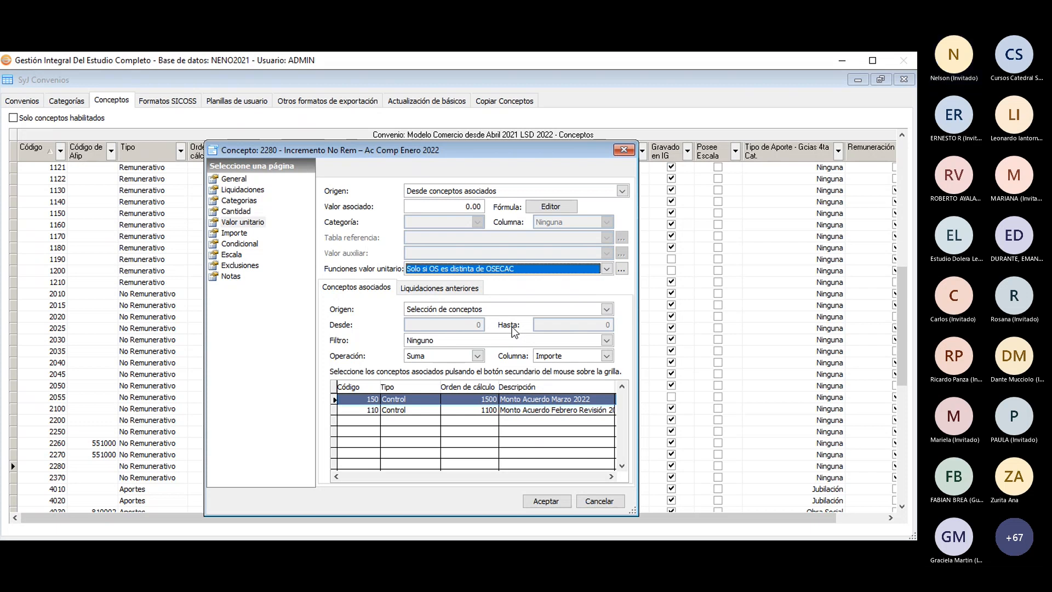
click(624, 151)
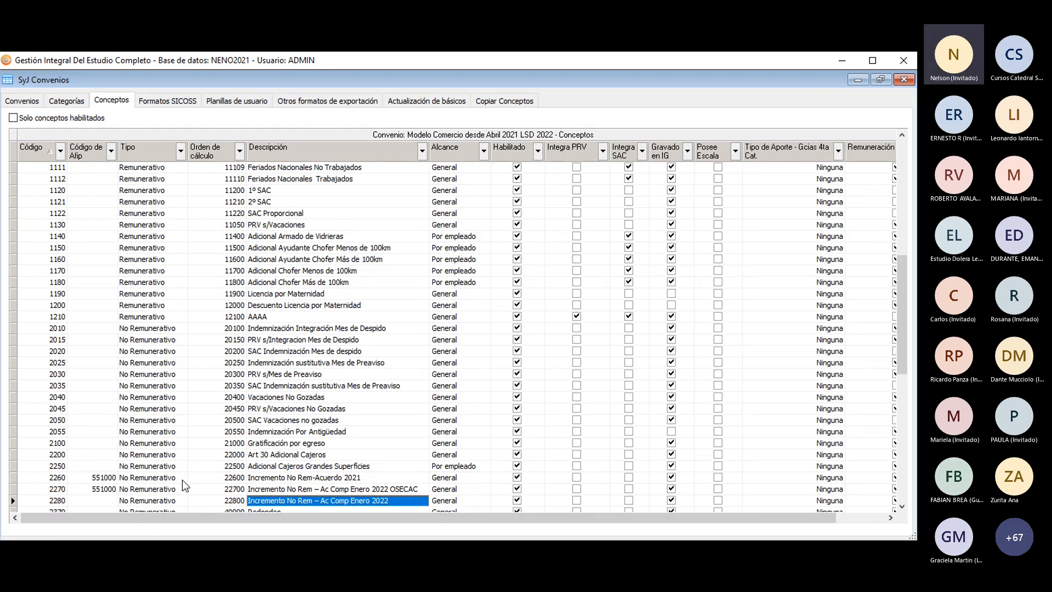
Review which concepts are associated with the unit value of concept 4100, Obra Social s/ No Rem, and close it.
scroll(325, 458, down, 1)
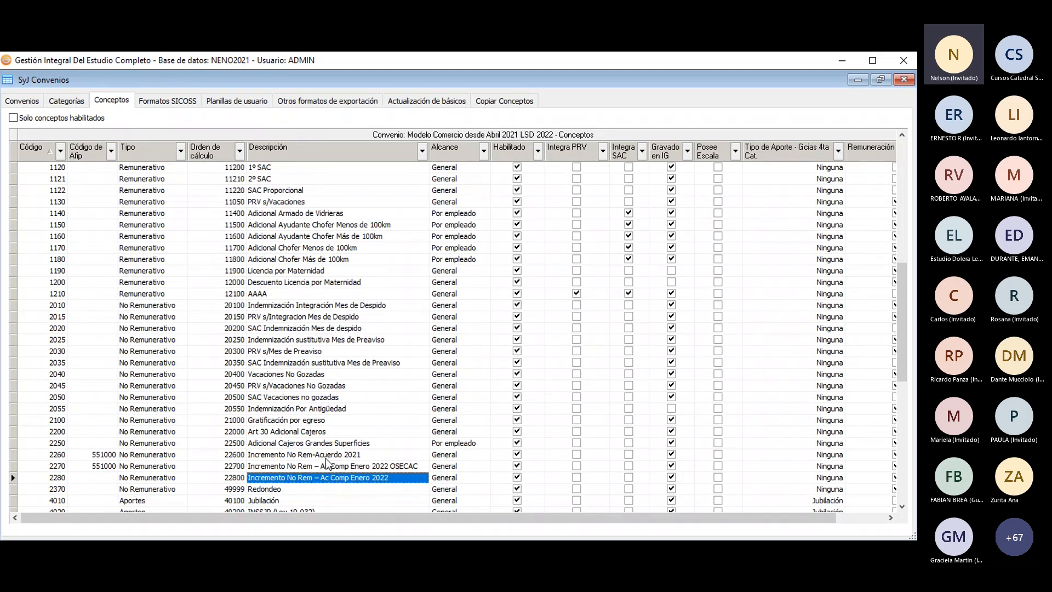
click(380, 467)
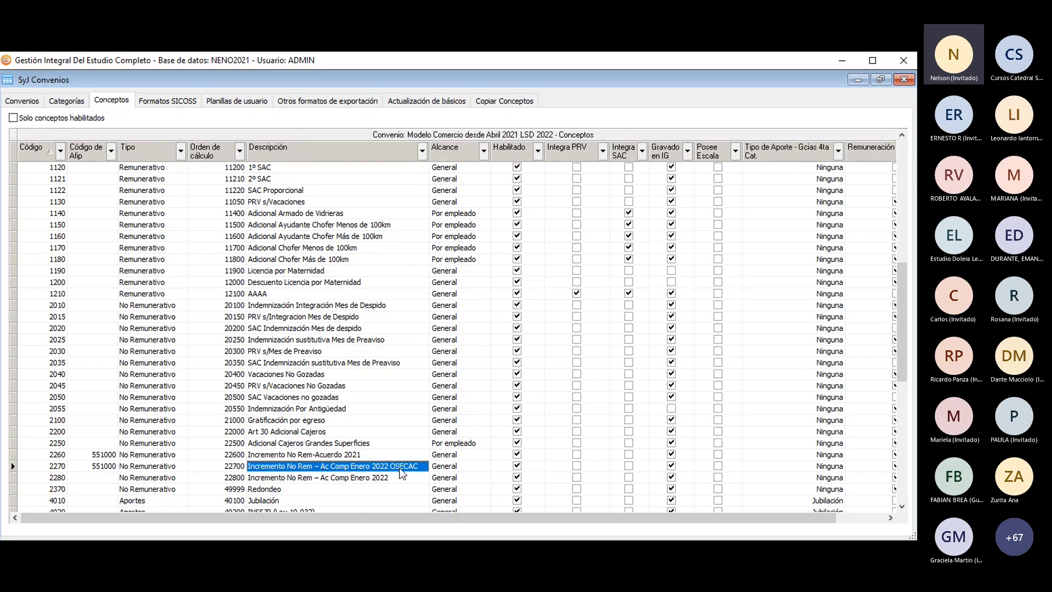
scroll(399, 467, up, 1)
scroll(399, 468, down, 4)
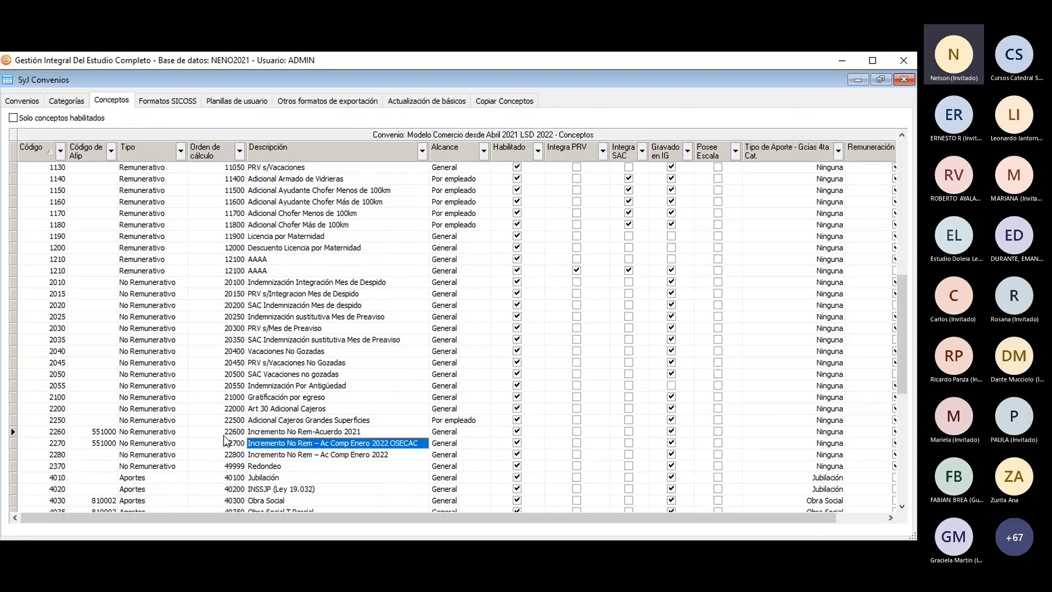
scroll(331, 447, down, 5)
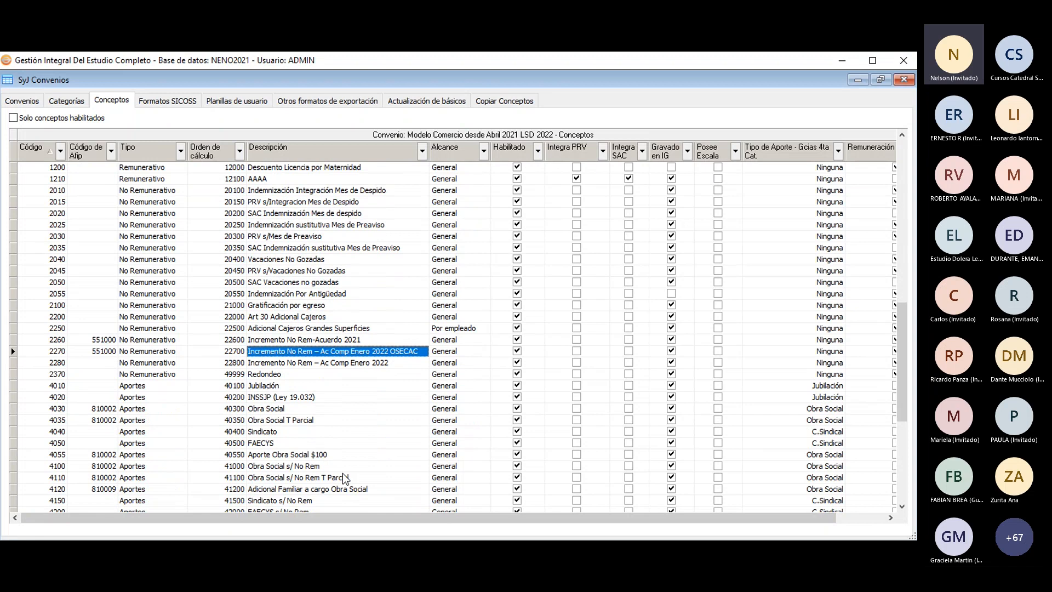
scroll(377, 464, down, 3)
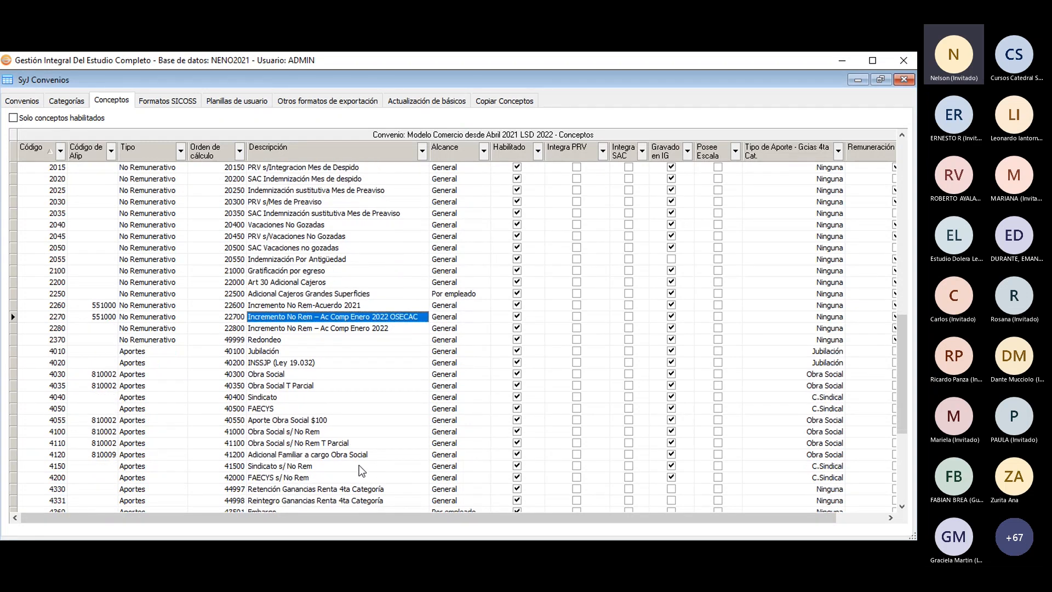
click(296, 432)
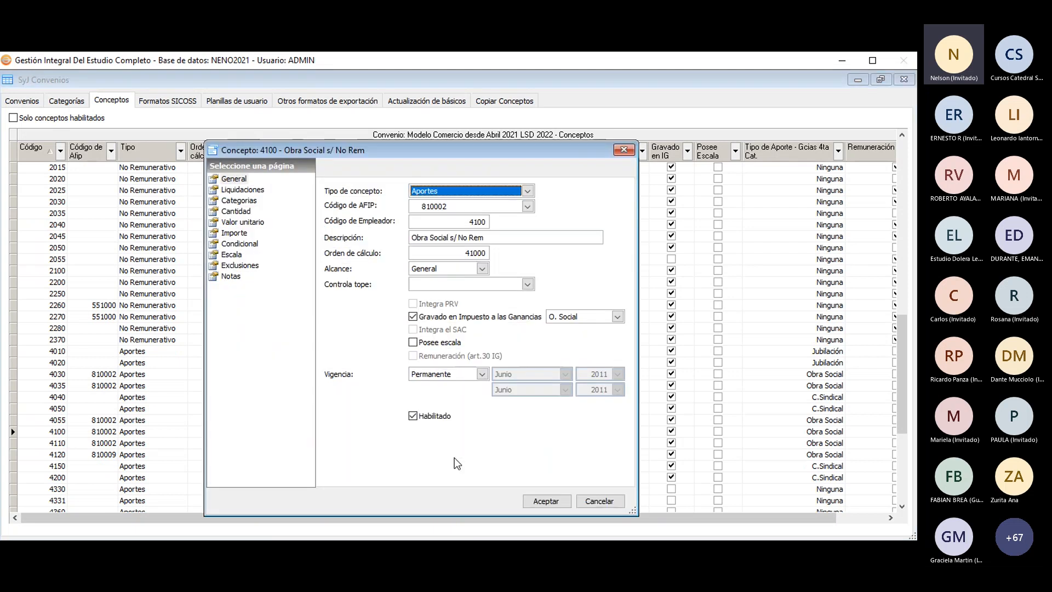
click(237, 221)
click(241, 223)
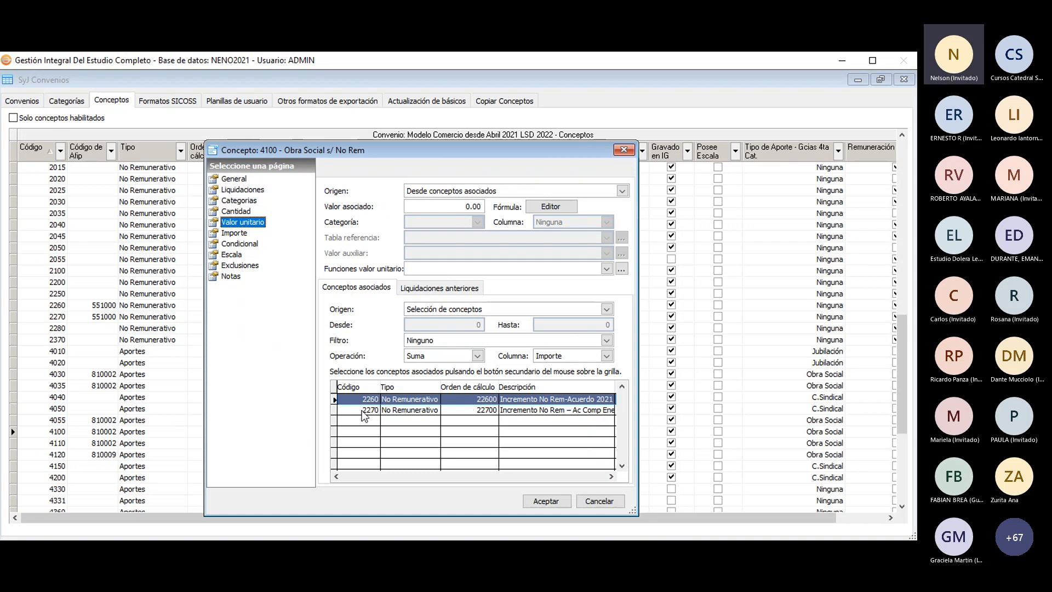
click(469, 409)
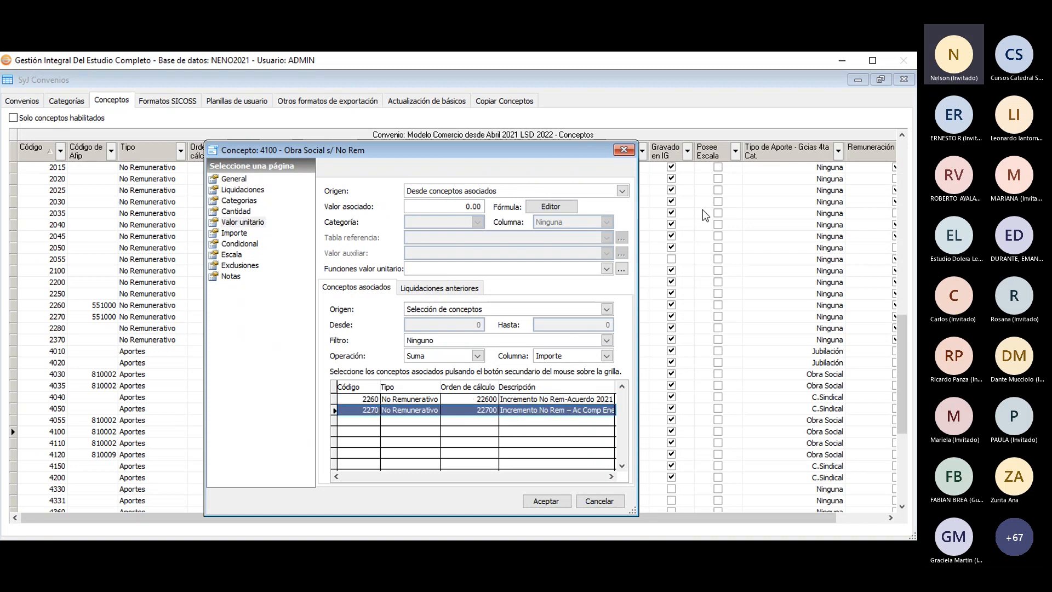
click(624, 150)
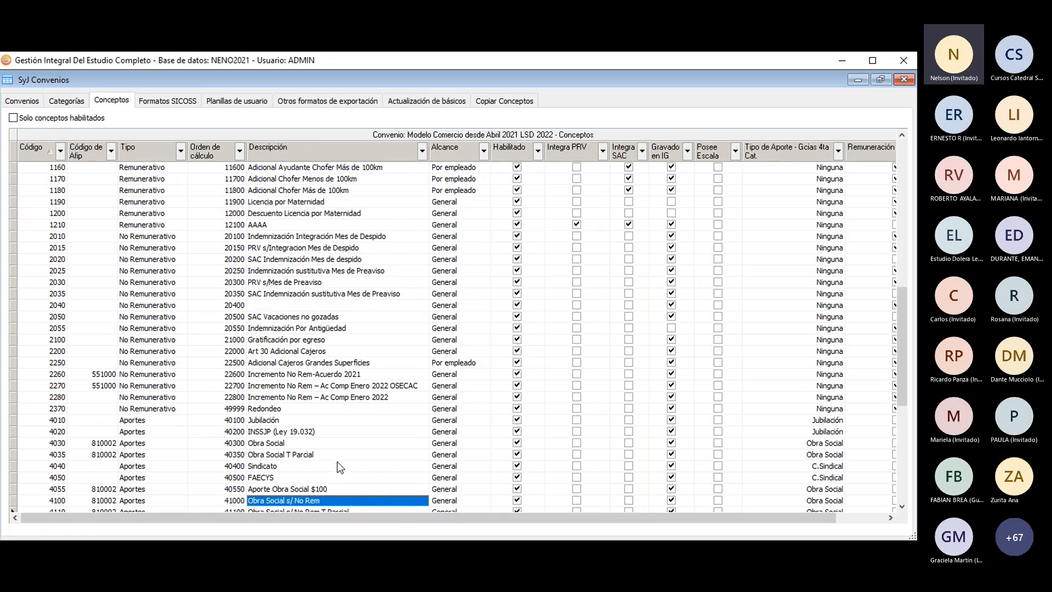
Review the unit value function and associated concepts of concept 4110, Obra Social s/ No Rem T Parcial, and close it.
scroll(323, 483, down, 2)
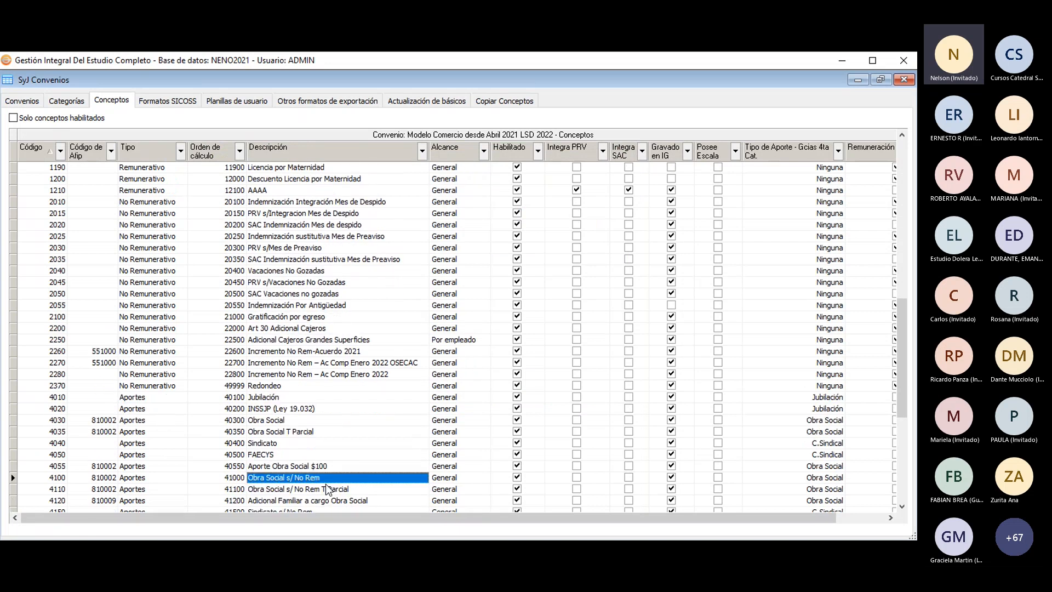
click(326, 485)
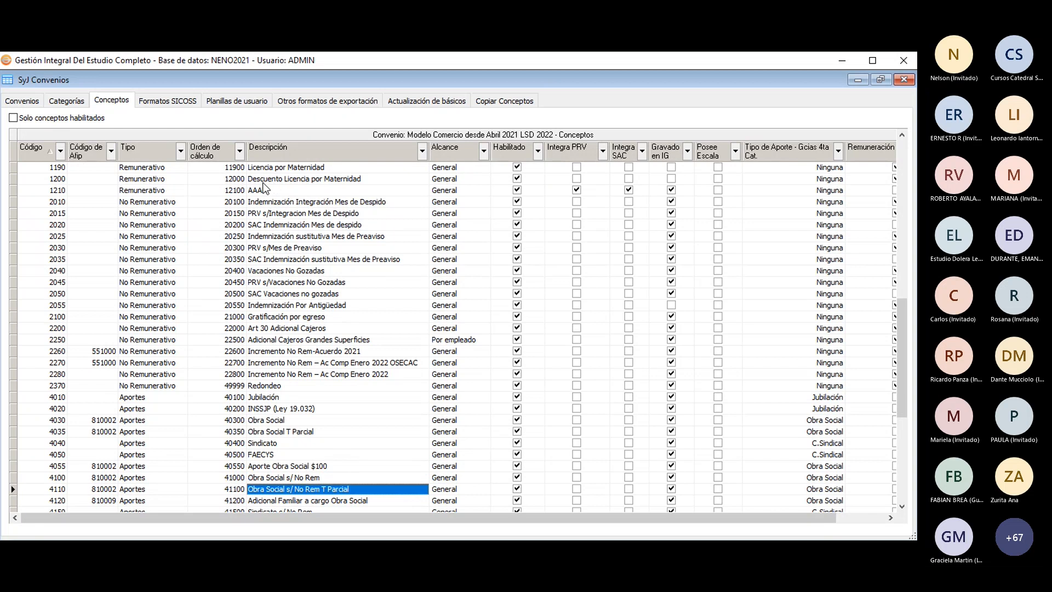
key(Return)
click(242, 222)
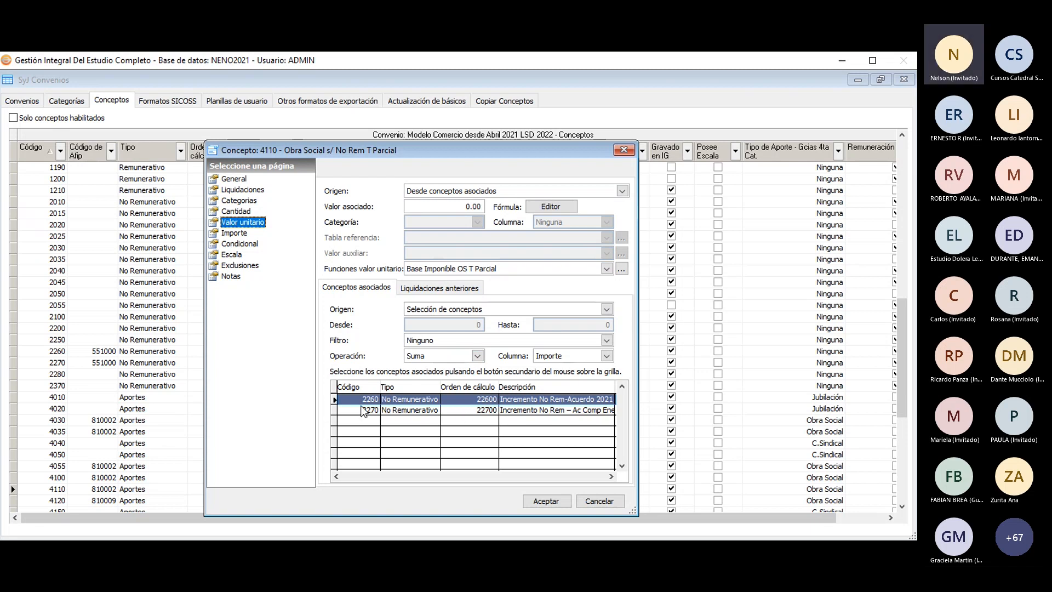
click(623, 150)
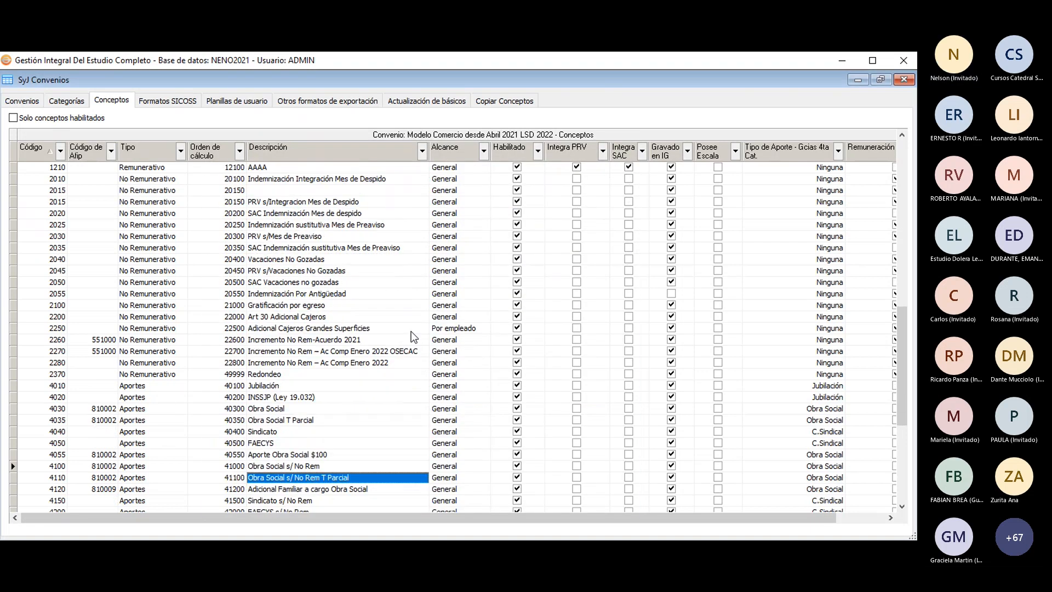
Review which concepts are associated with the unit value of contribution concept 5100, Obra Social s/ No Rem, and close it.
scroll(324, 362, down, 4)
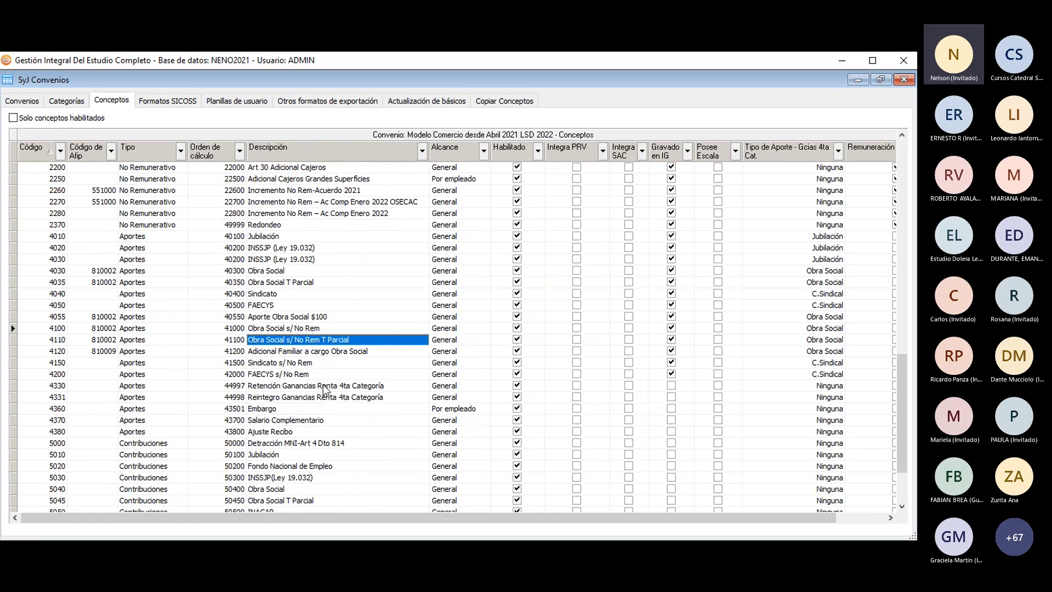
scroll(323, 390, down, 3)
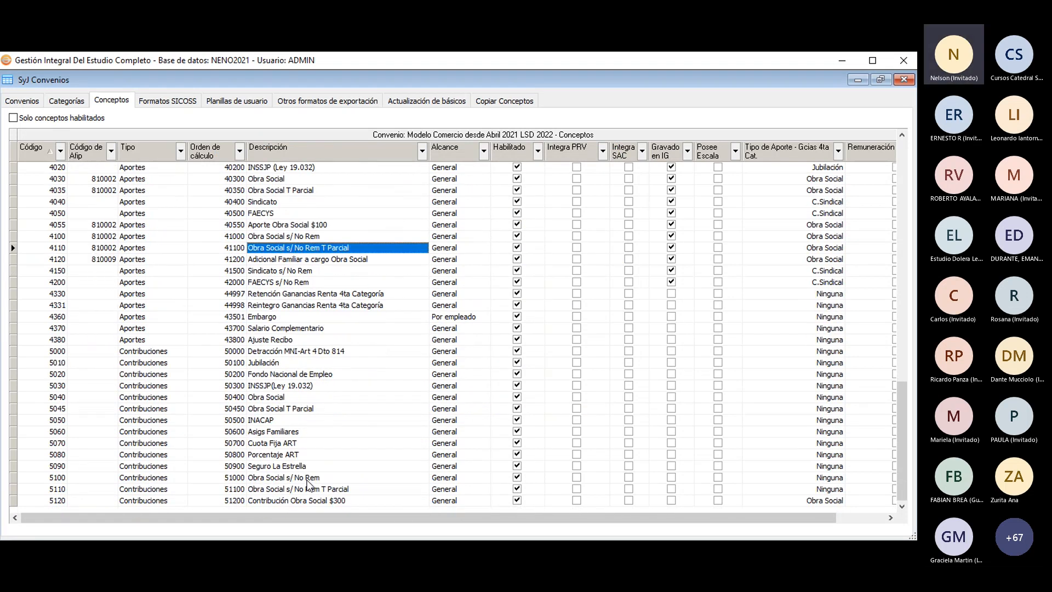
double_click(308, 480)
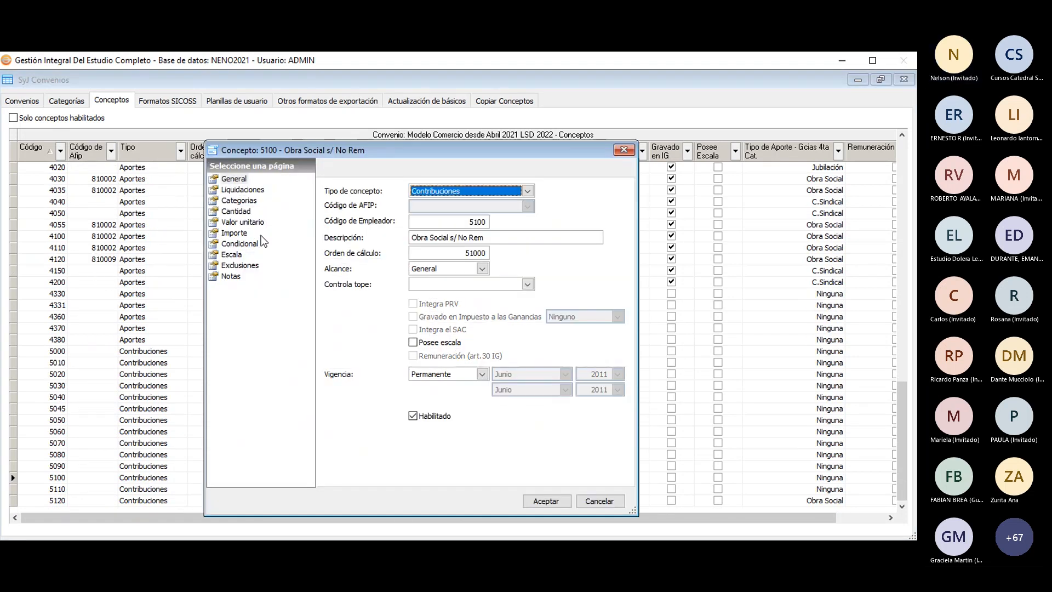
click(244, 221)
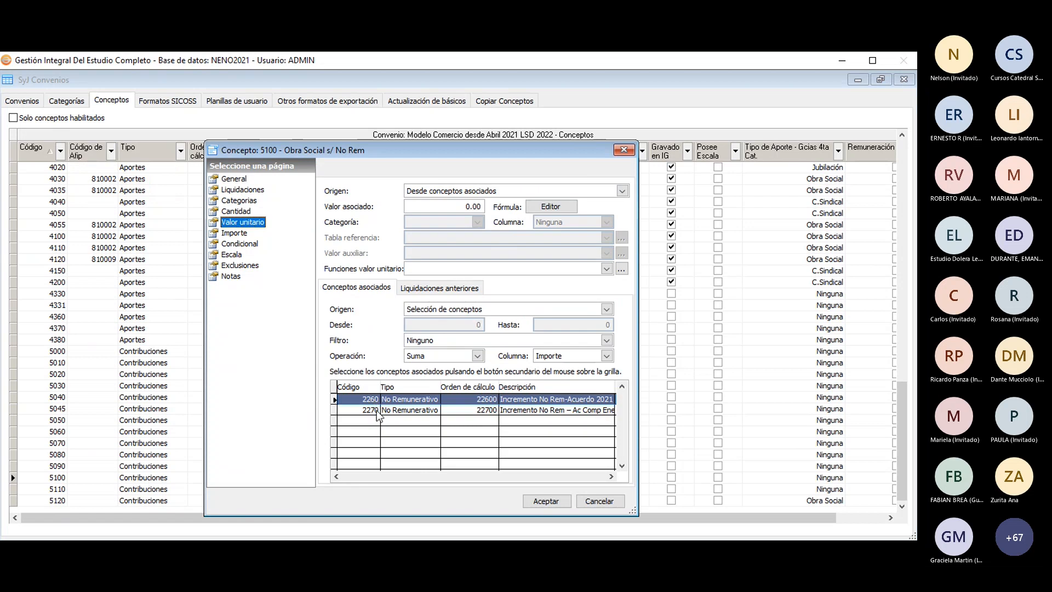
click(619, 151)
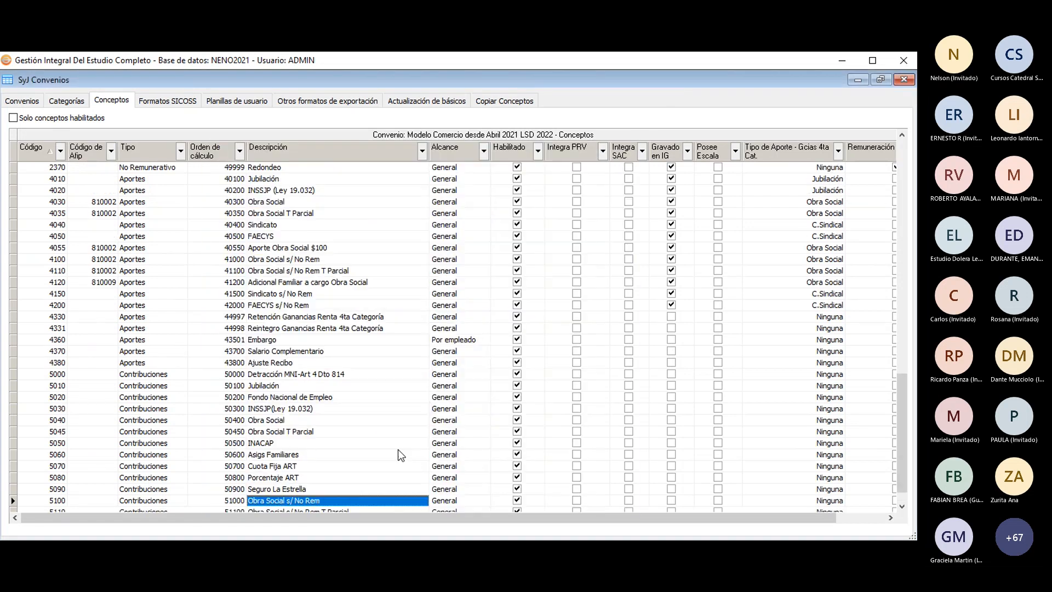
Review the unit value function and associated concepts of contribution concept 5110, Obra Social s/ No Rem T Parcial, and accept it.
scroll(329, 467, down, 1)
double_click(289, 489)
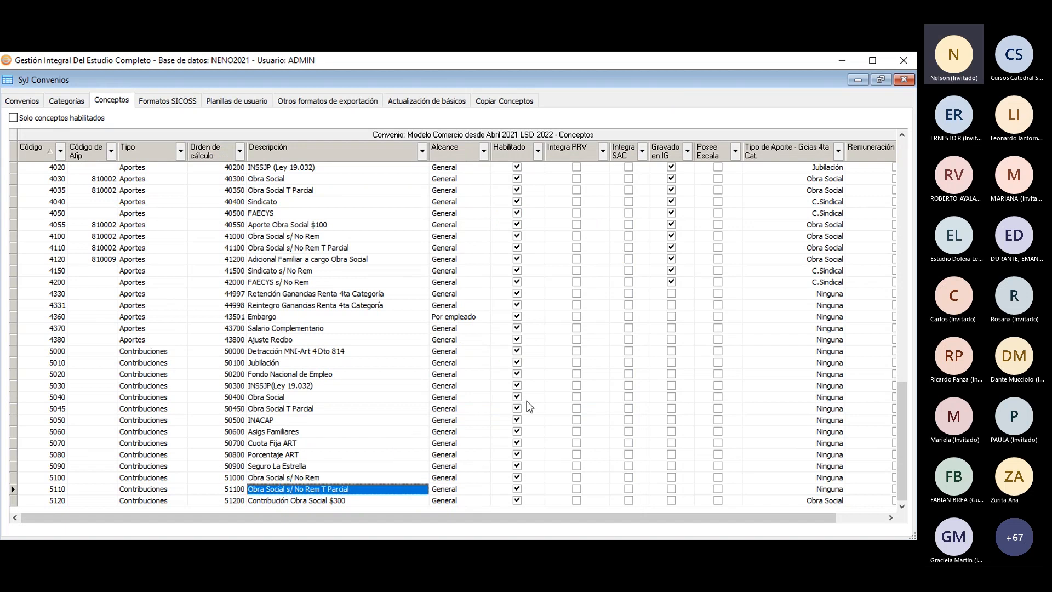
click(242, 223)
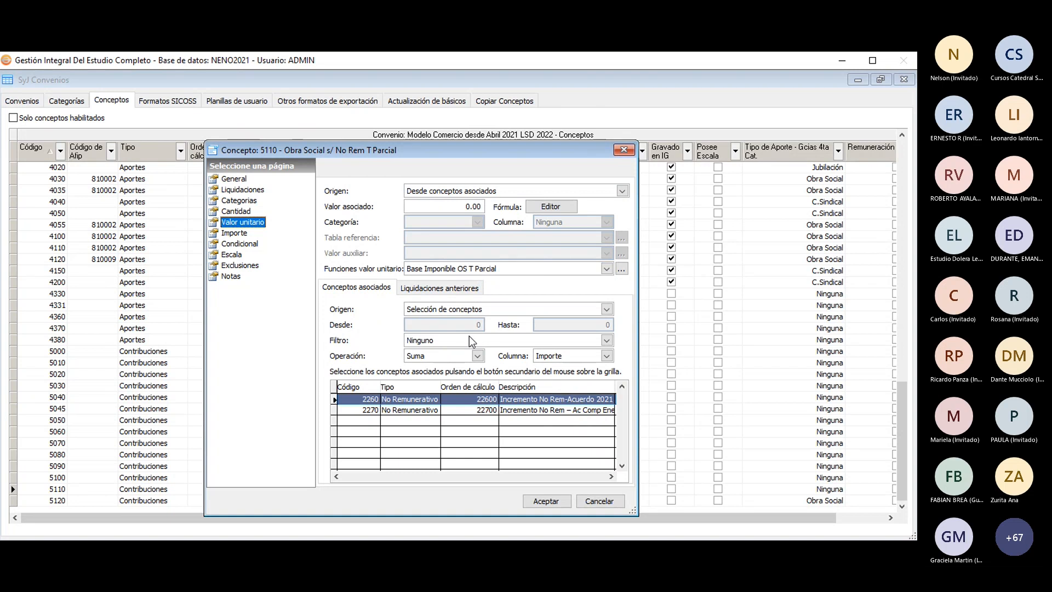
click(373, 410)
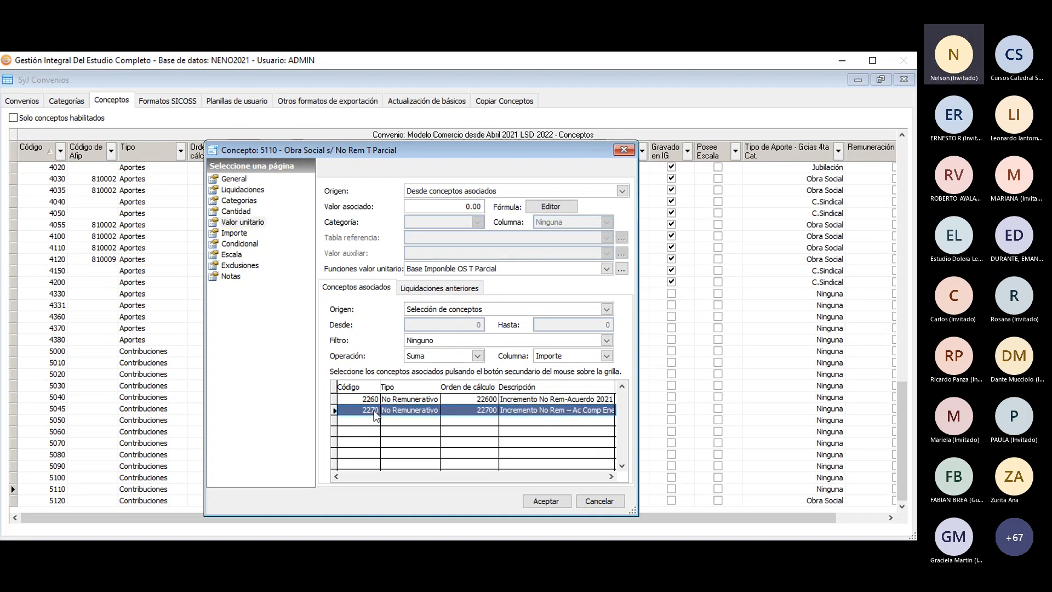
click(548, 501)
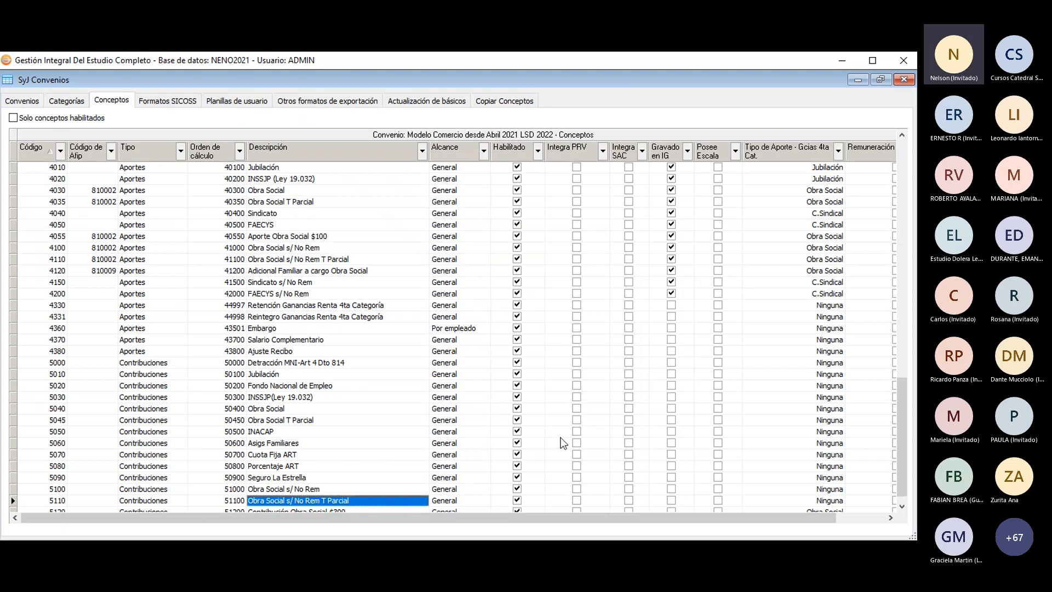
Locate concept 2270 in the concept list, then view the agreement's SICOSS formats and return to the list of agreements.
scroll(548, 416, up, 3)
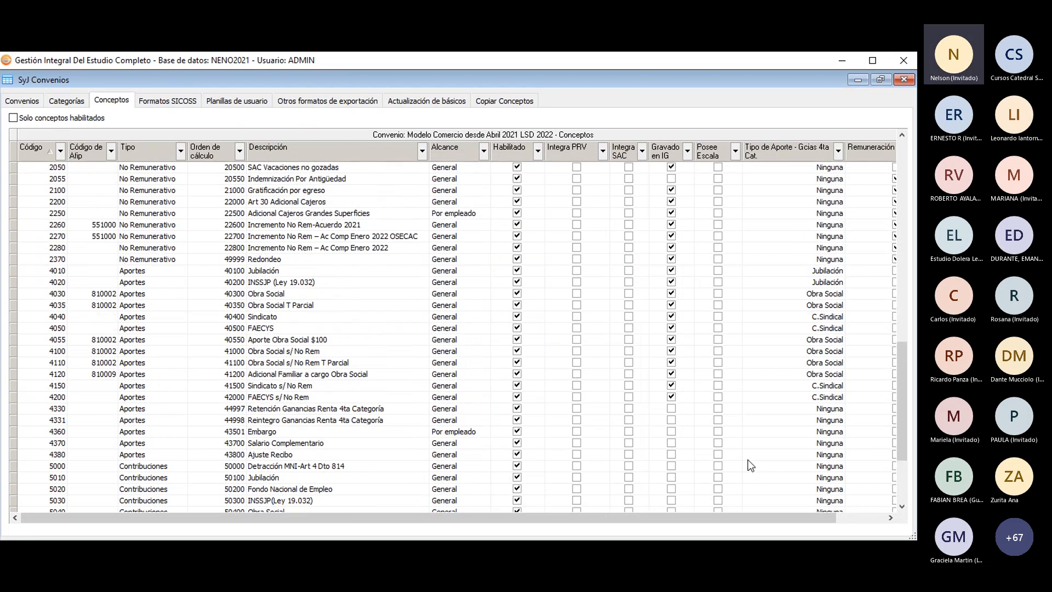
click(322, 243)
click(323, 239)
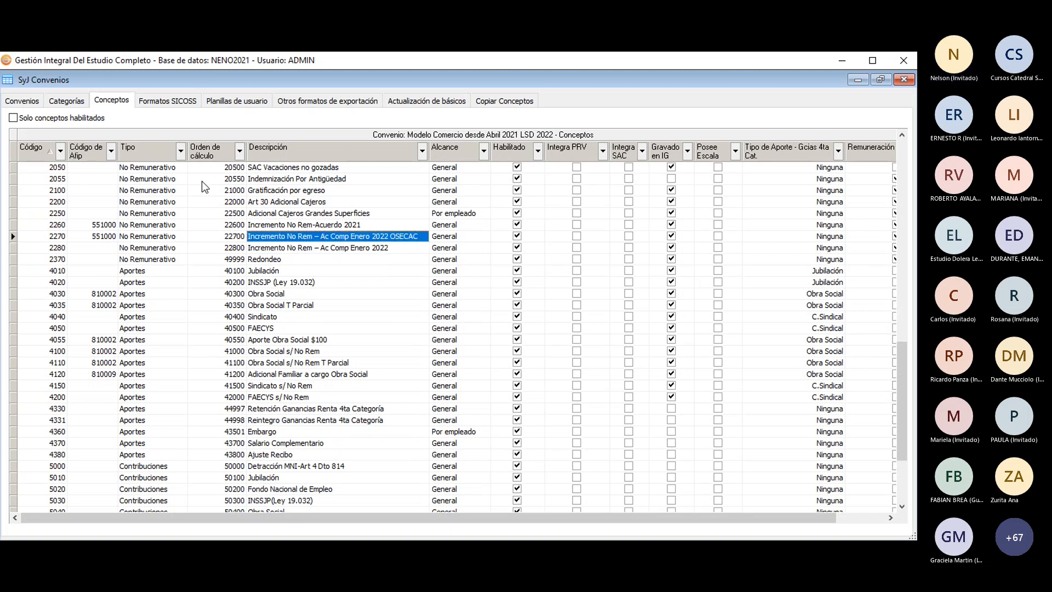
click(146, 102)
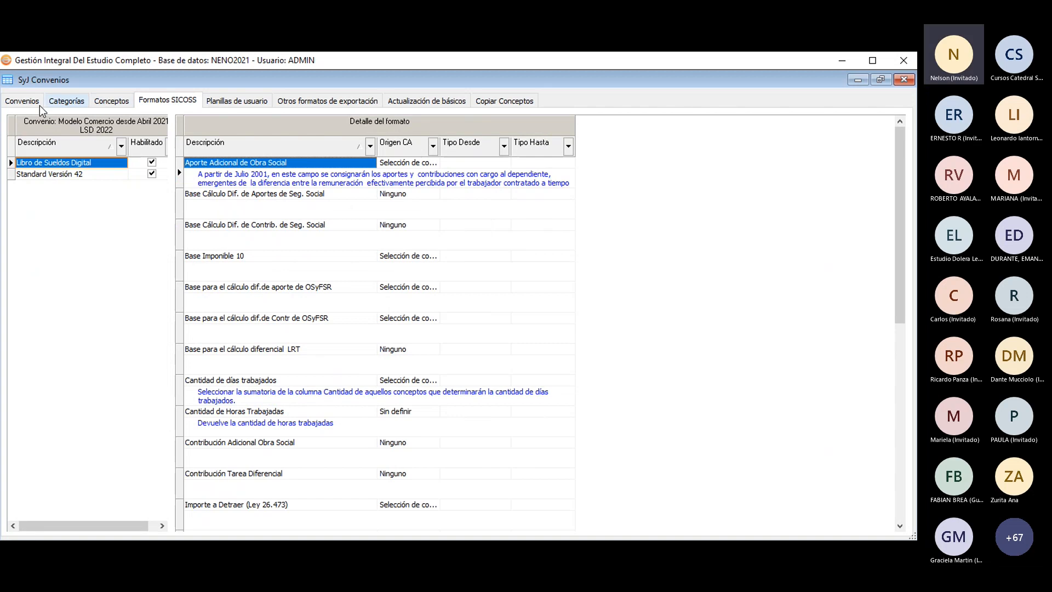
click(37, 102)
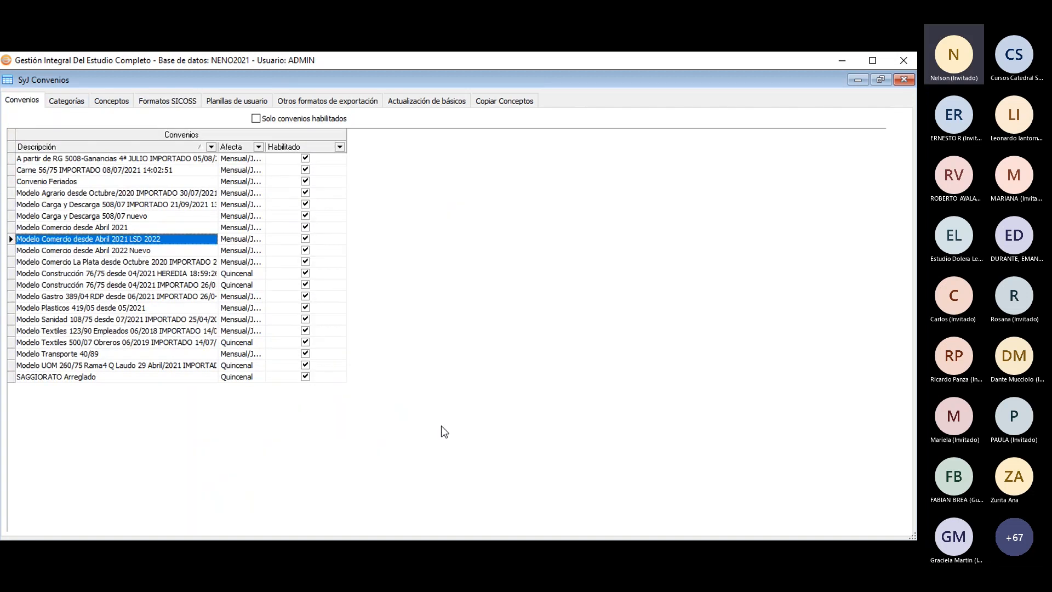